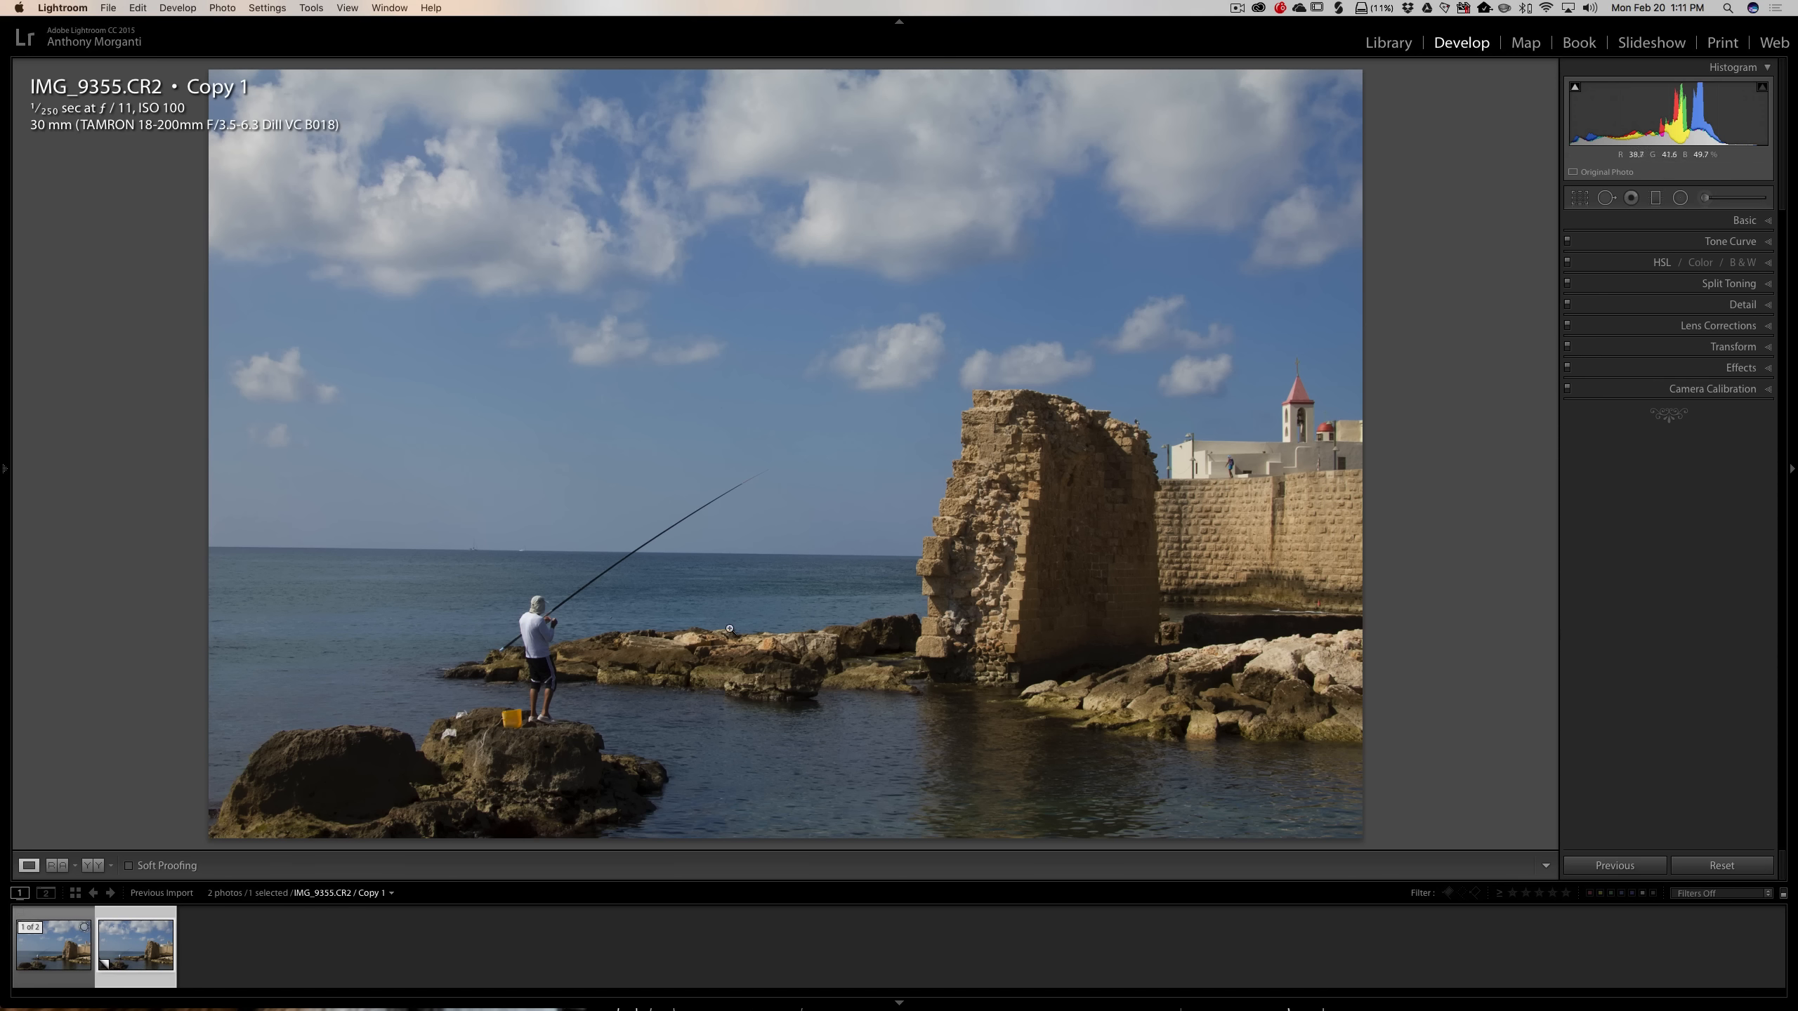
# Zoom in to examine the stone ruin, the fisherman and the boats along the horizon, and return to the full view
pyautogui.click(1188, 508)
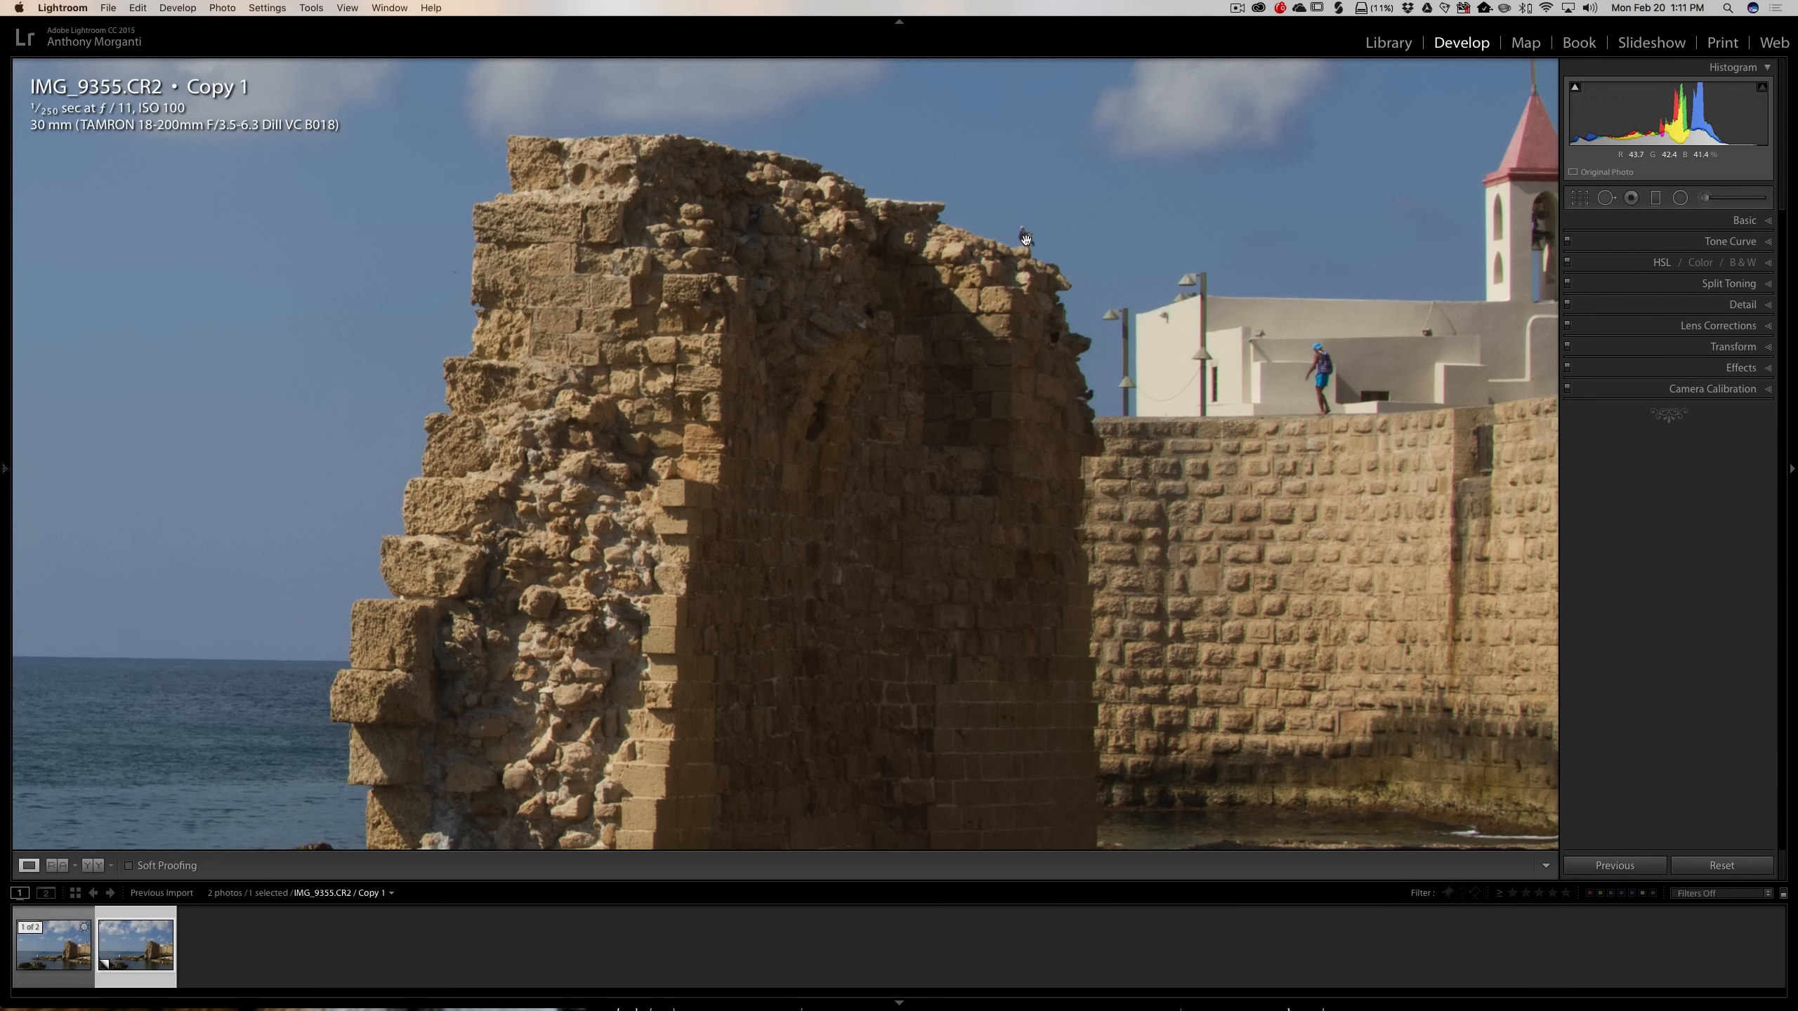
pyautogui.moveTo(472, 647); pyautogui.dragTo(1360, 415)
pyautogui.moveTo(709, 469); pyautogui.dragTo(1364, 570)
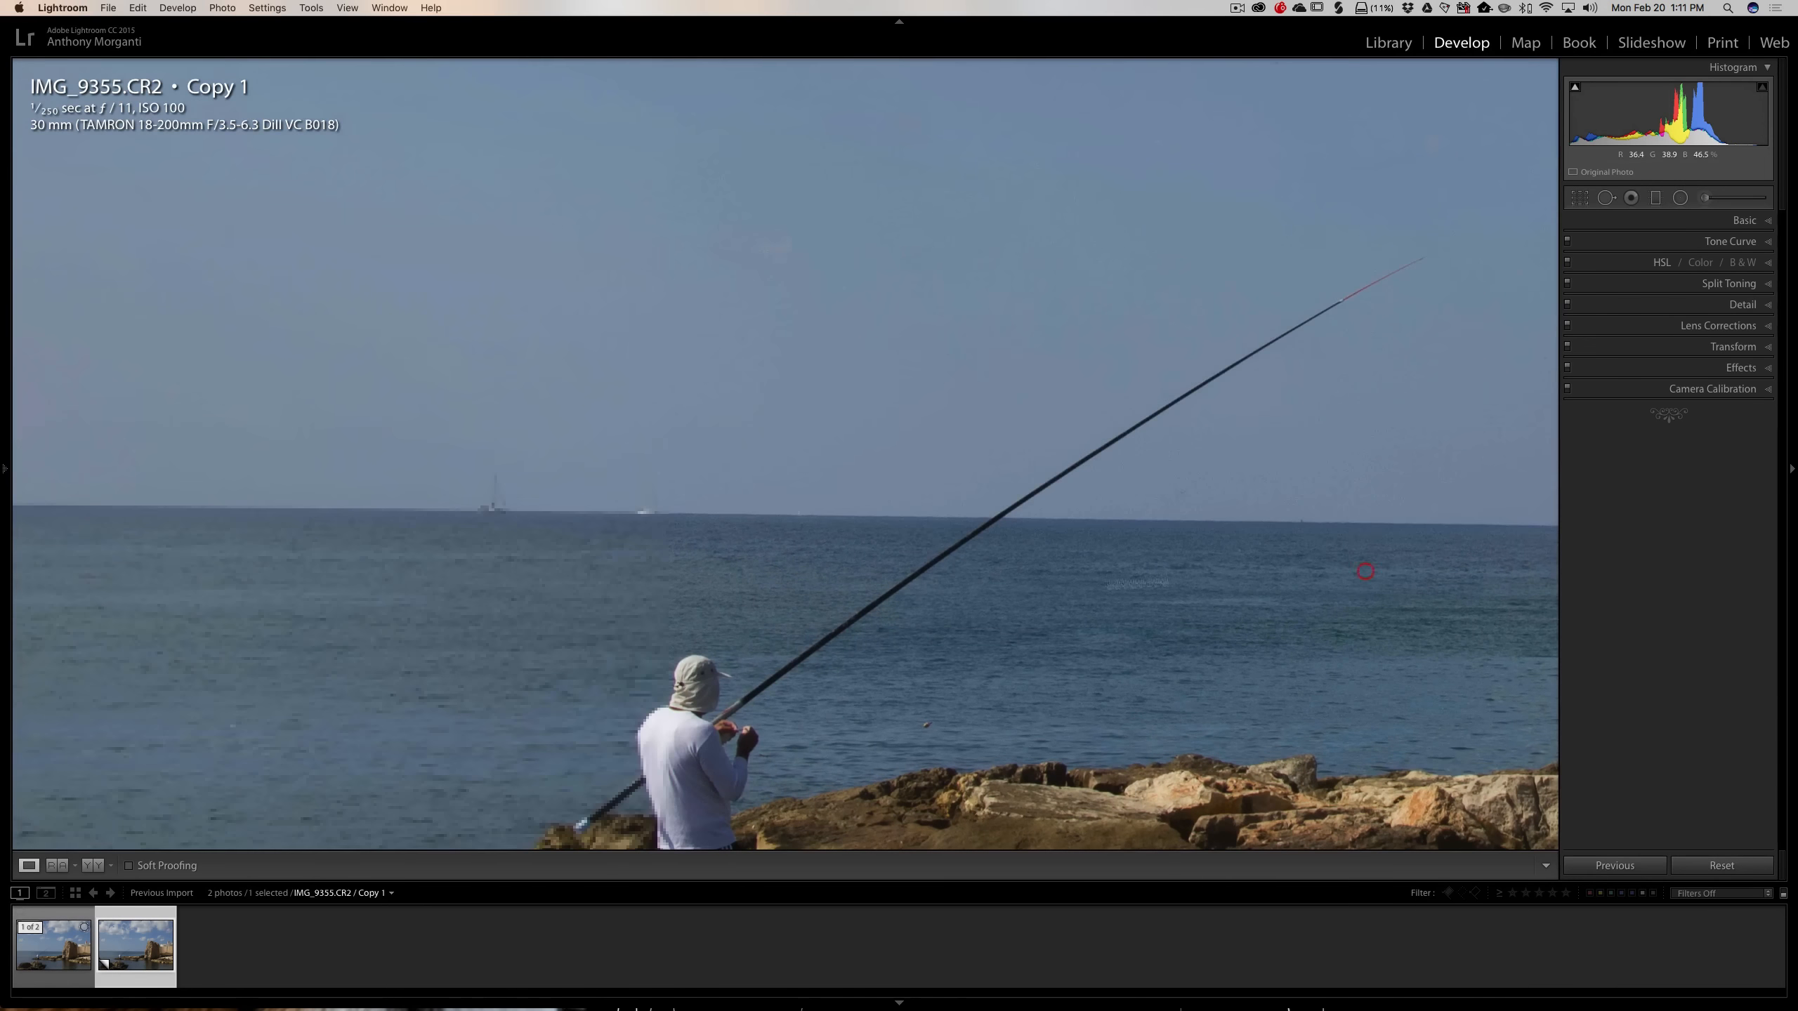
pyautogui.moveTo(623, 591); pyautogui.dragTo(794, 597)
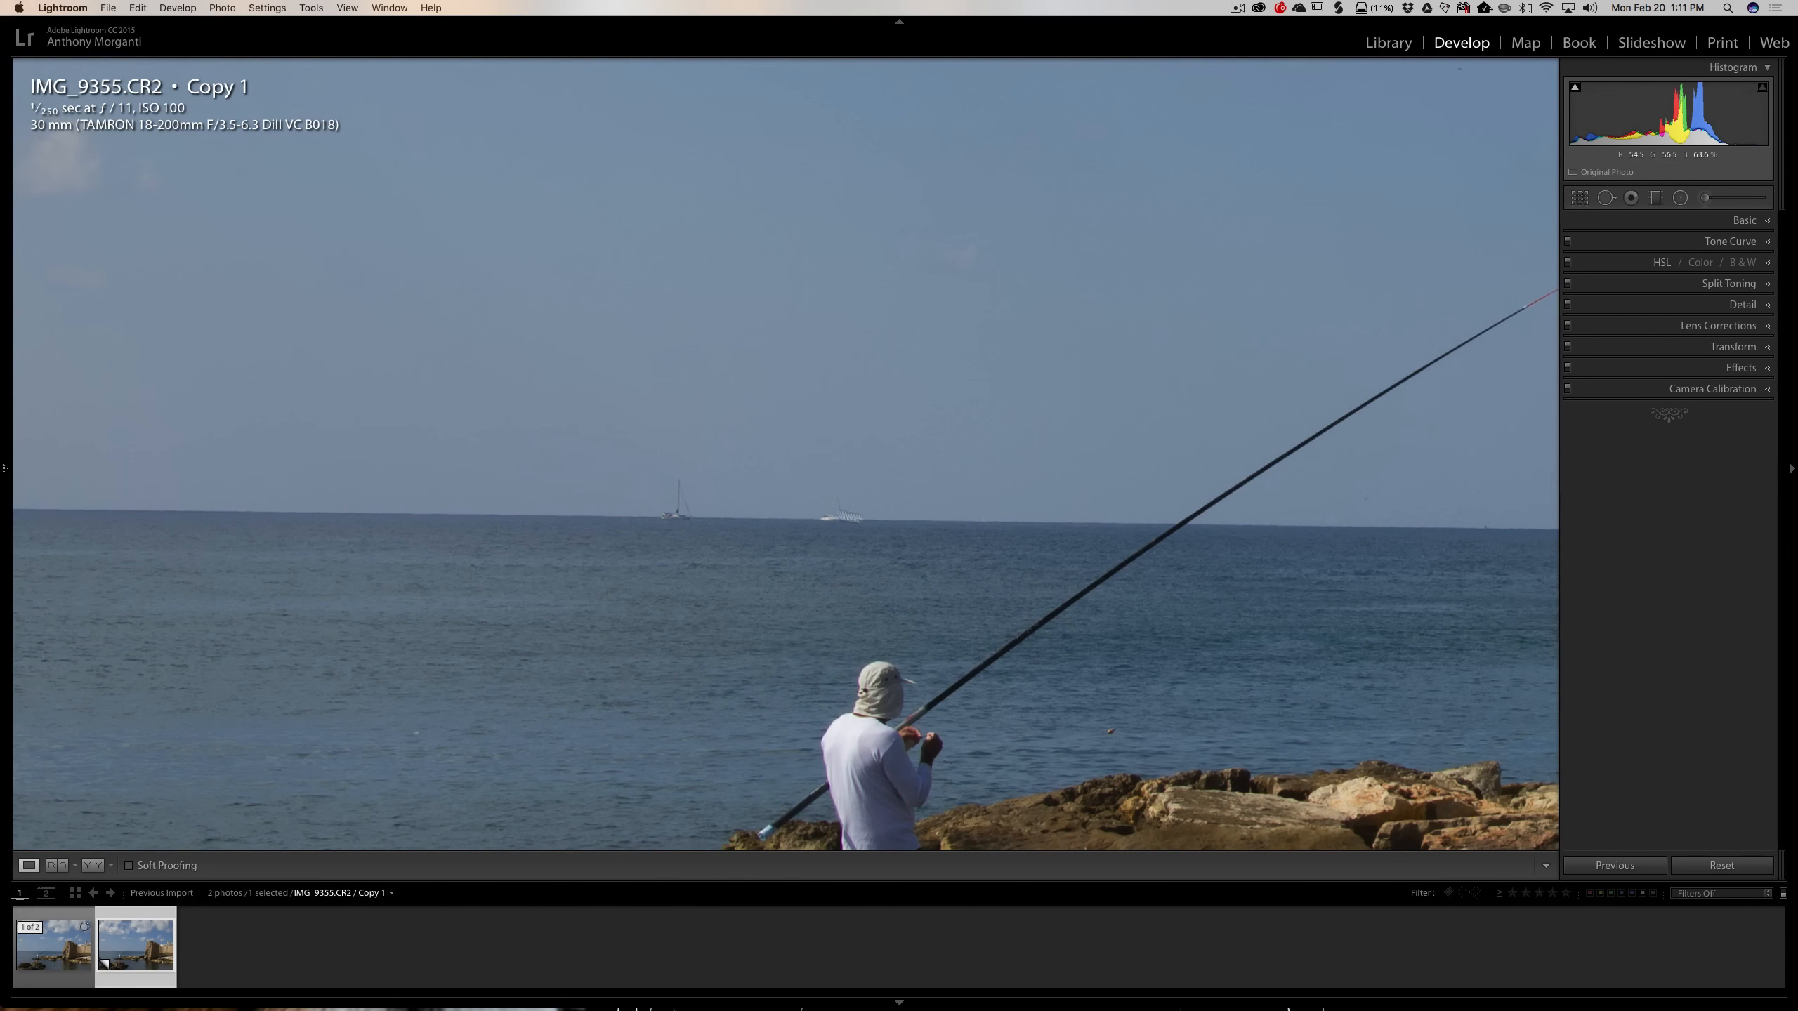
pyautogui.click(824, 533)
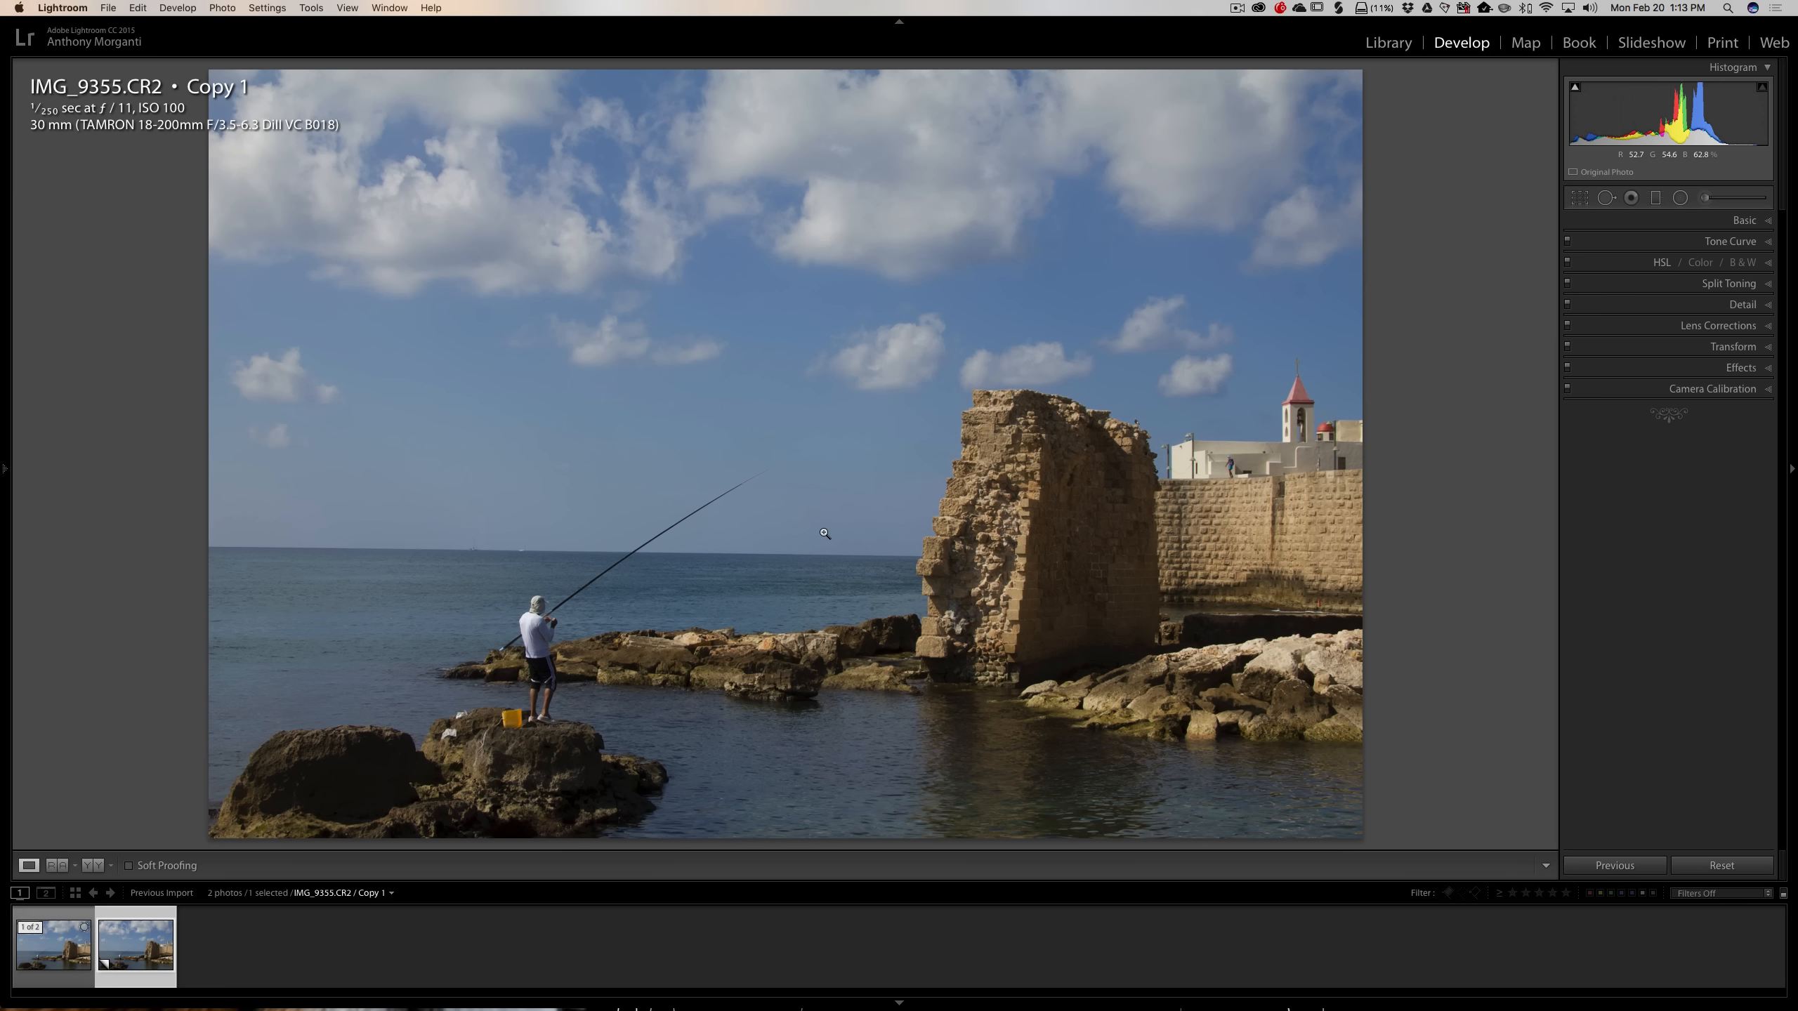
# Show the photo's focus points with the Show Focus Points plug-in from the Library module, and close the plug-in
pyautogui.click(1385, 44)
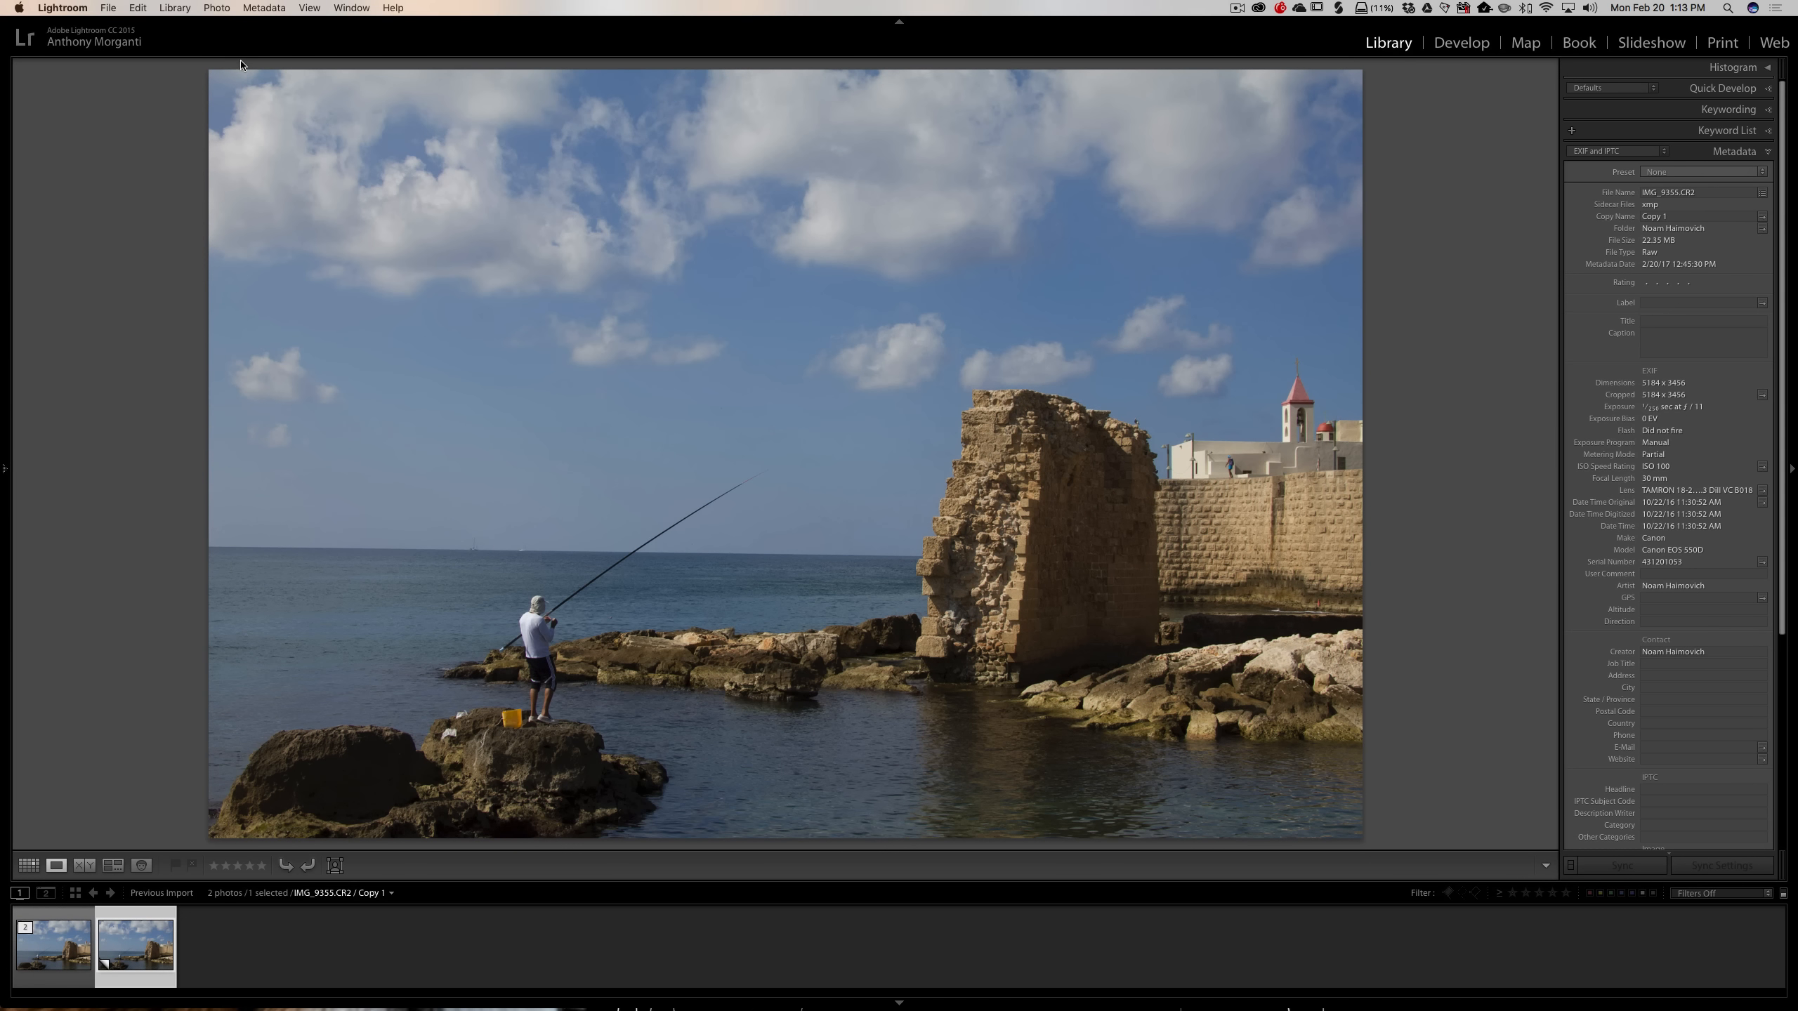
pyautogui.click(174, 8)
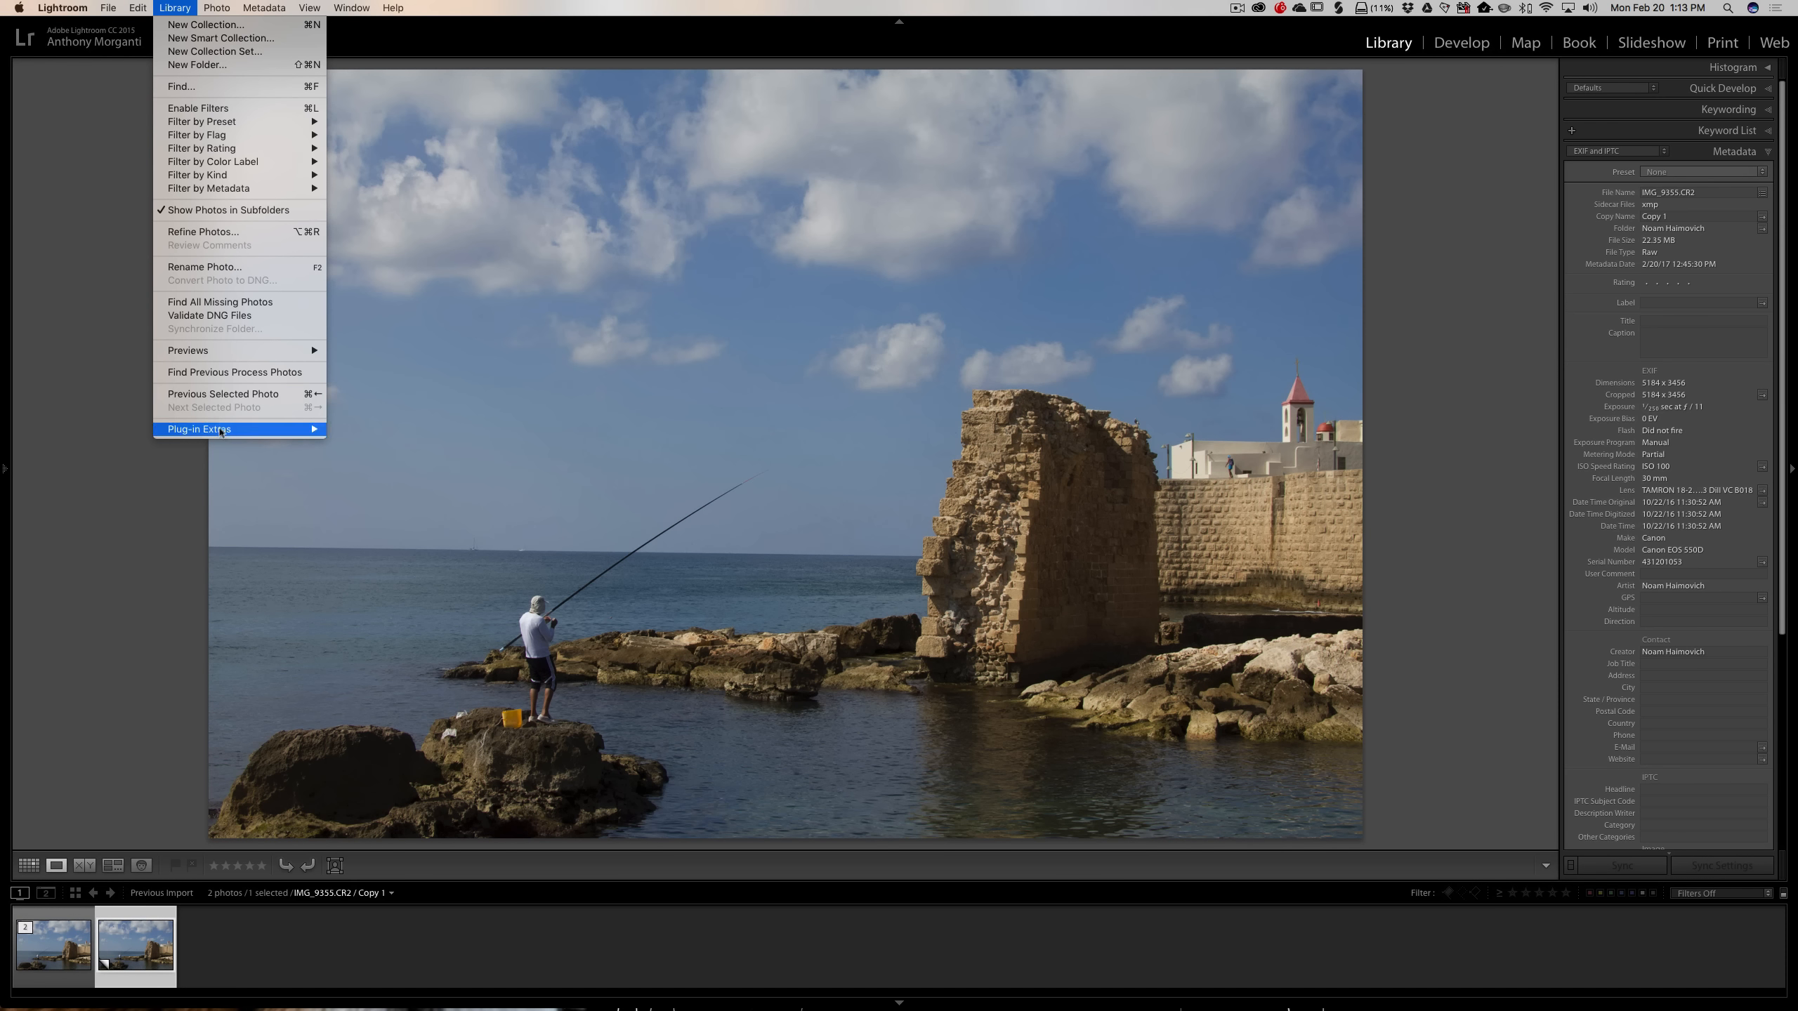
pyautogui.moveTo(200, 430)
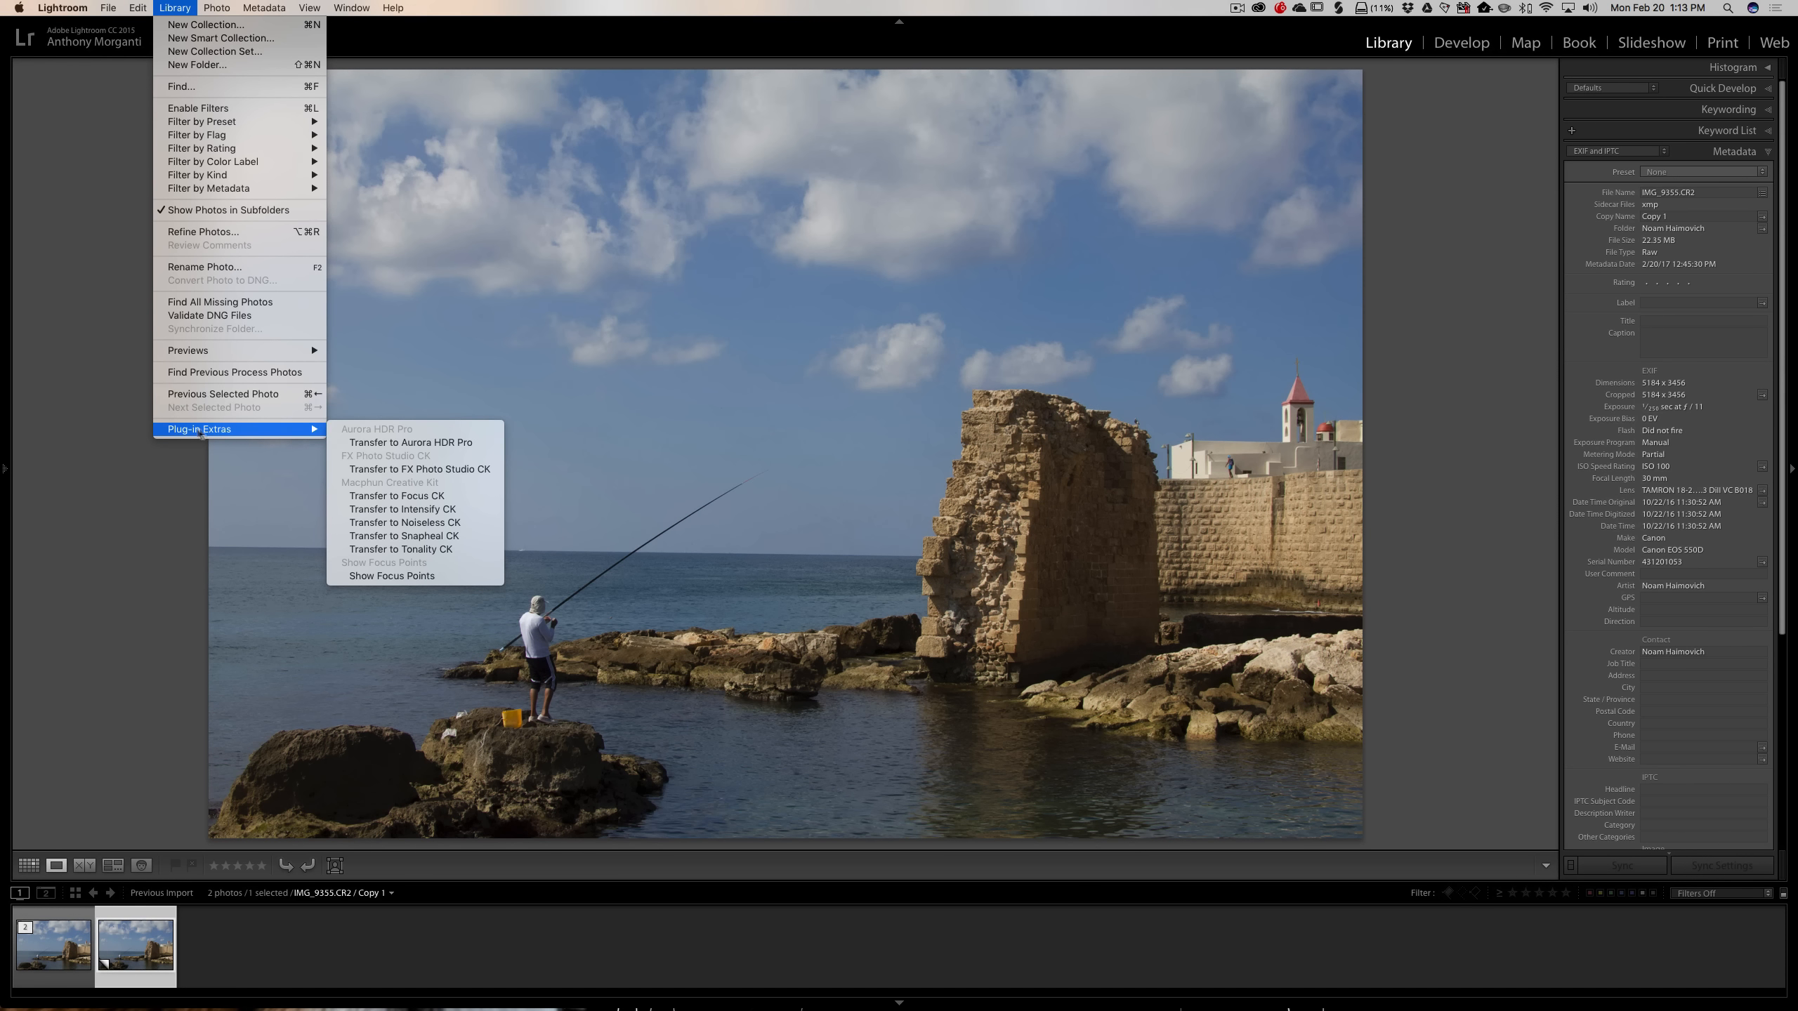
pyautogui.click(389, 576)
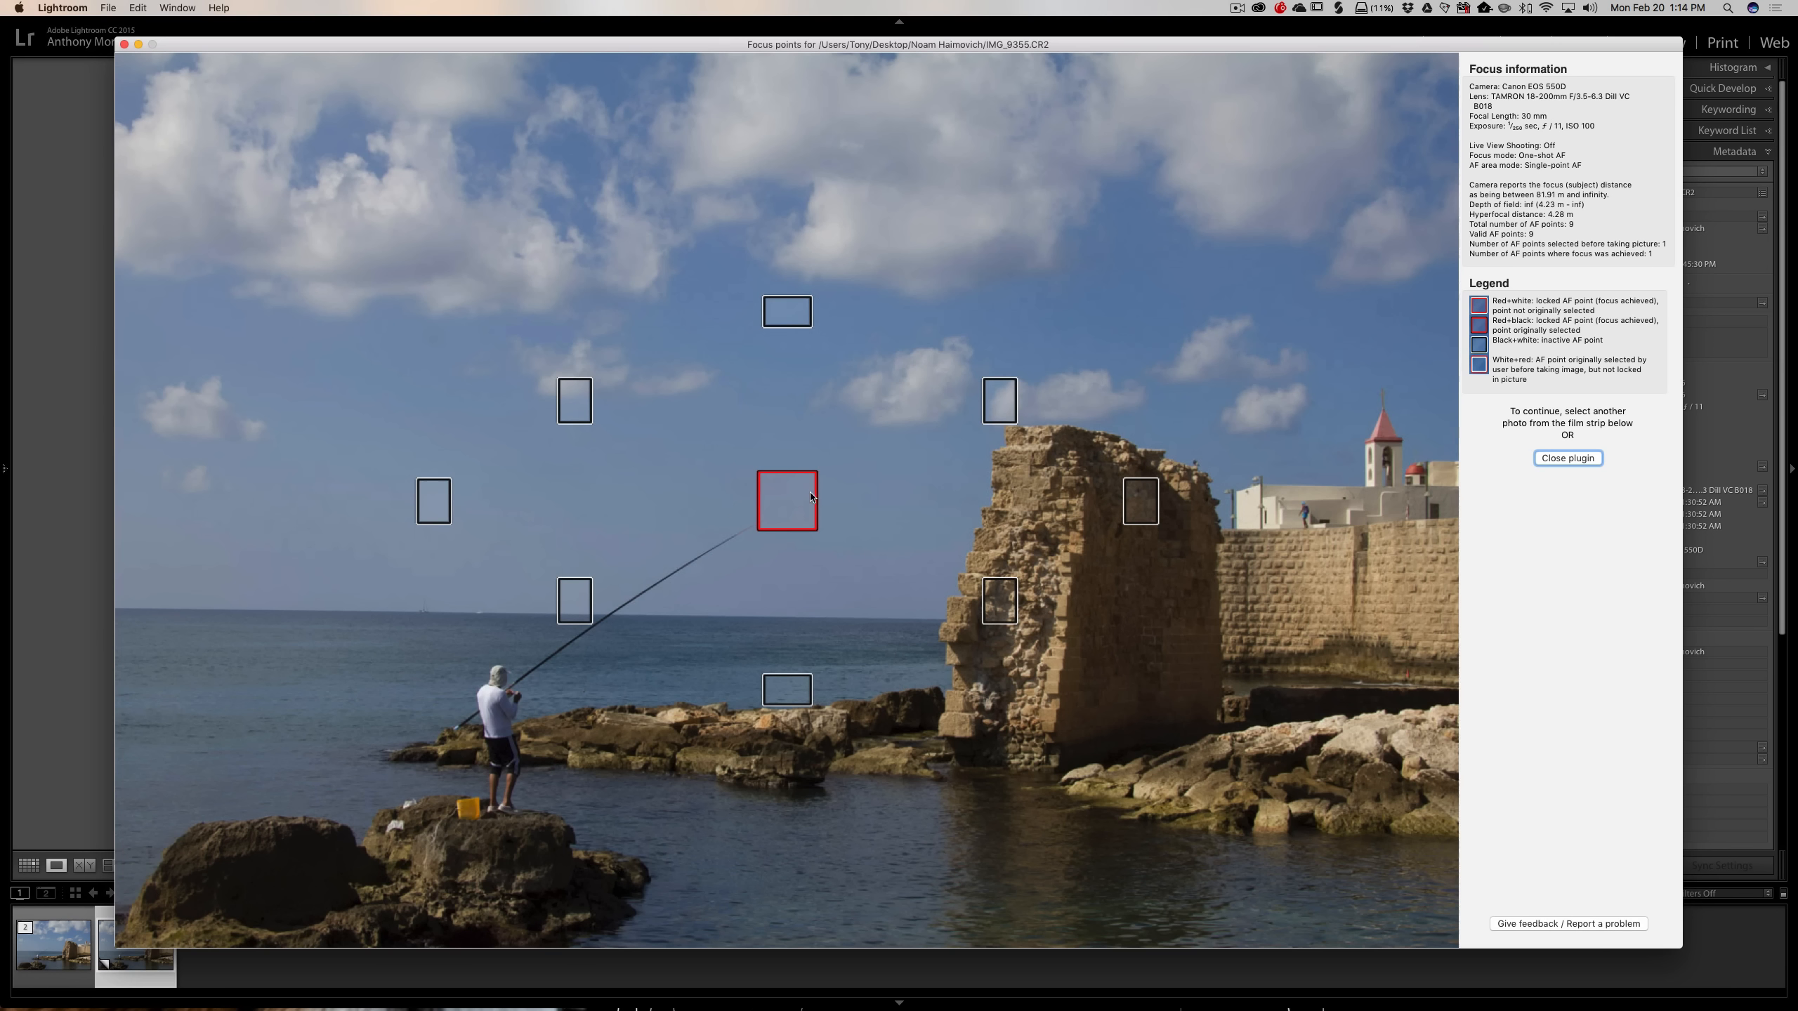
pyautogui.click(1566, 457)
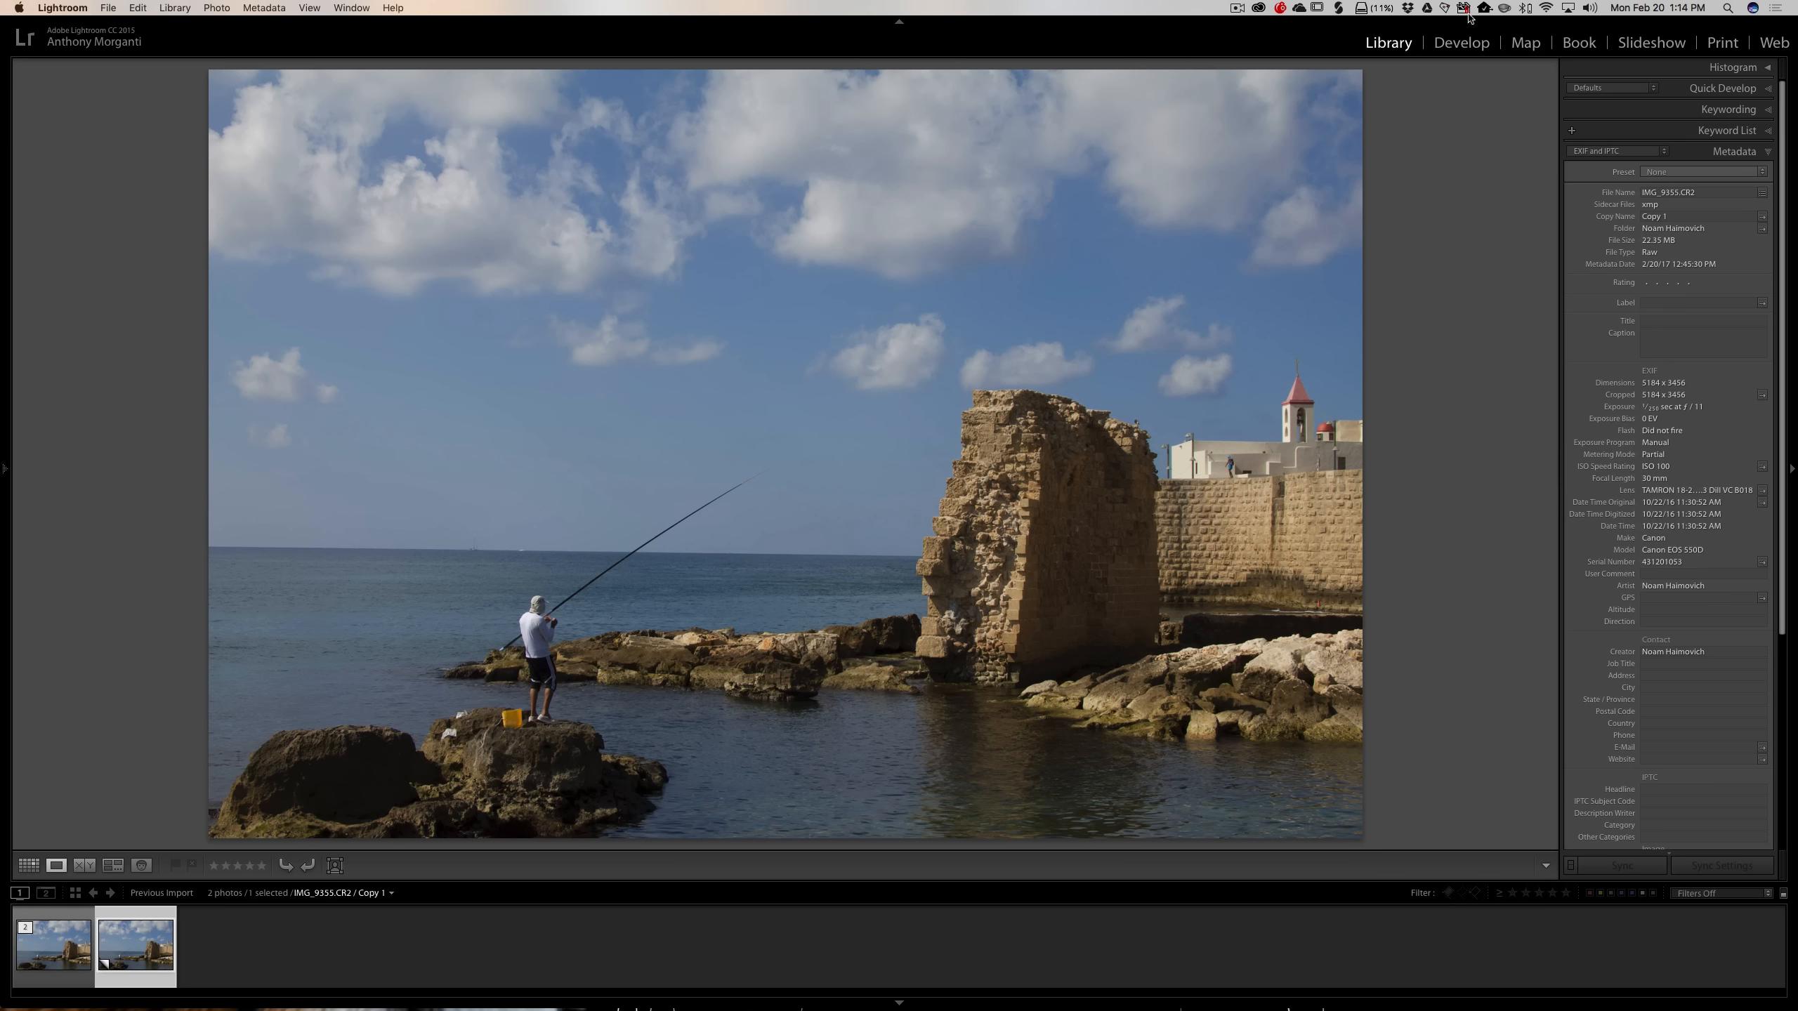
# In the Develop module, enable Remove Chromatic Aberration and Profile Corrections for the photo's lens
pyautogui.click(1444, 49)
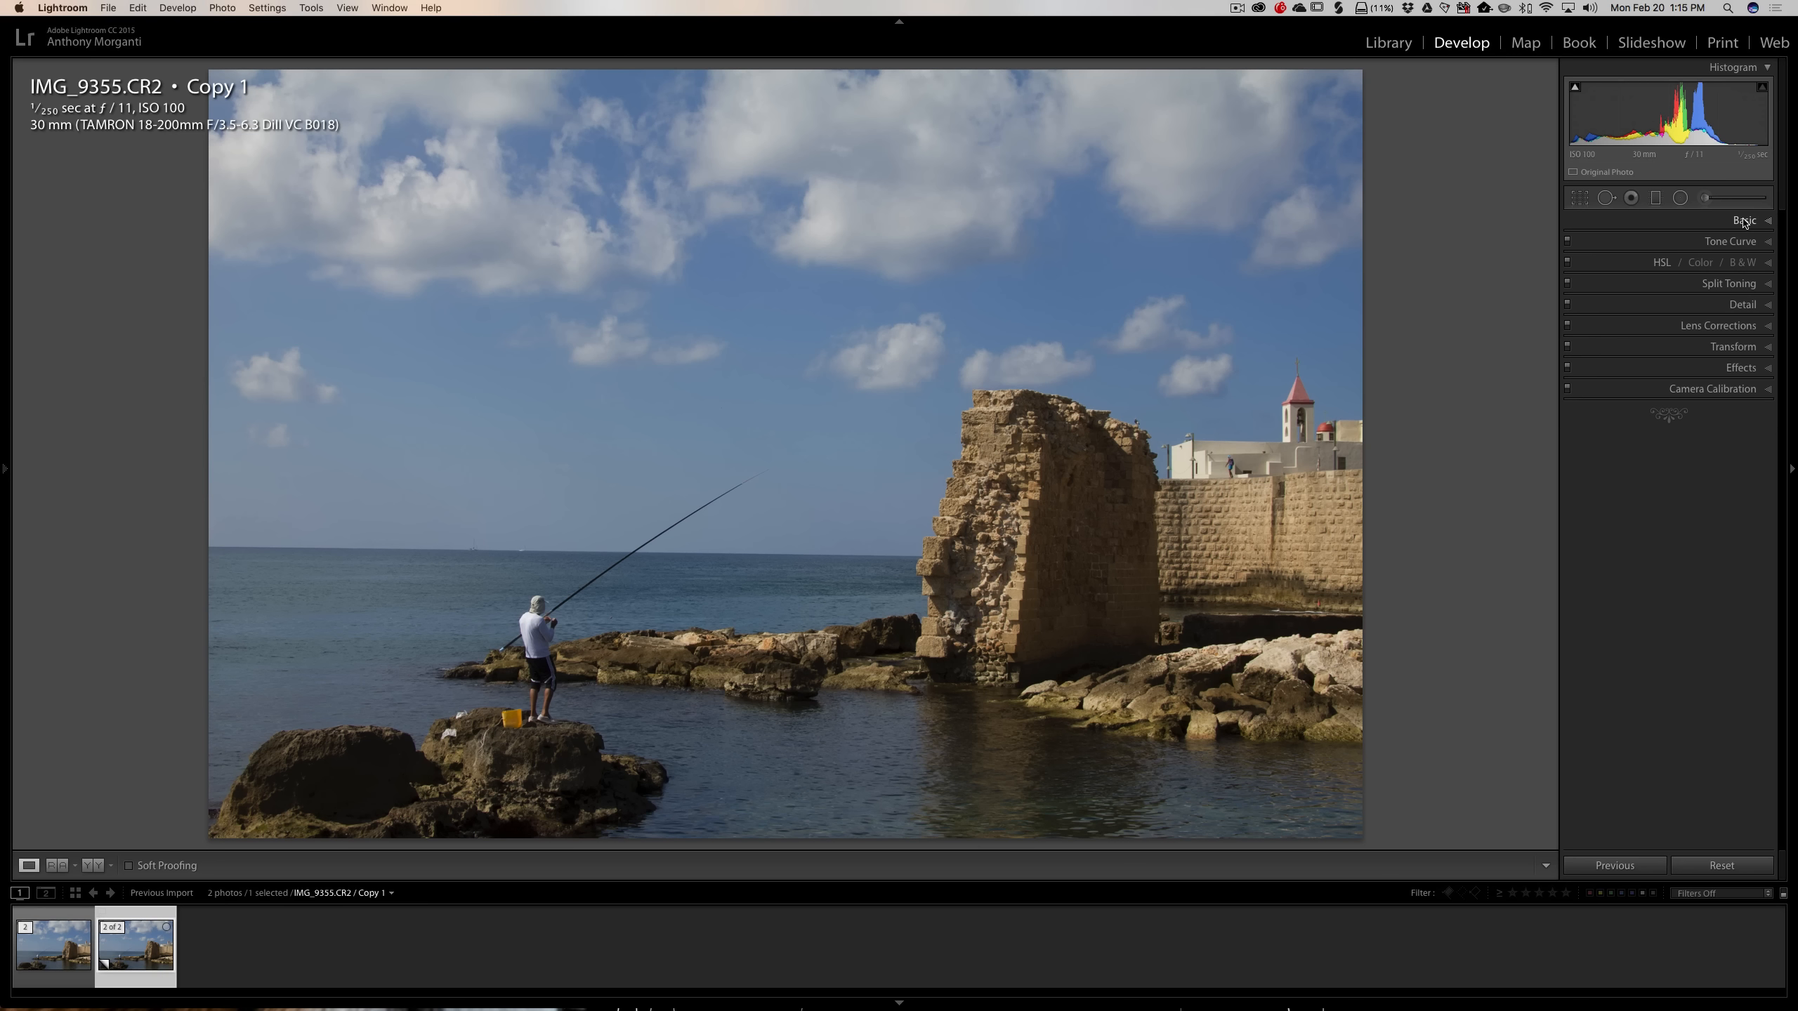
pyautogui.click(1720, 328)
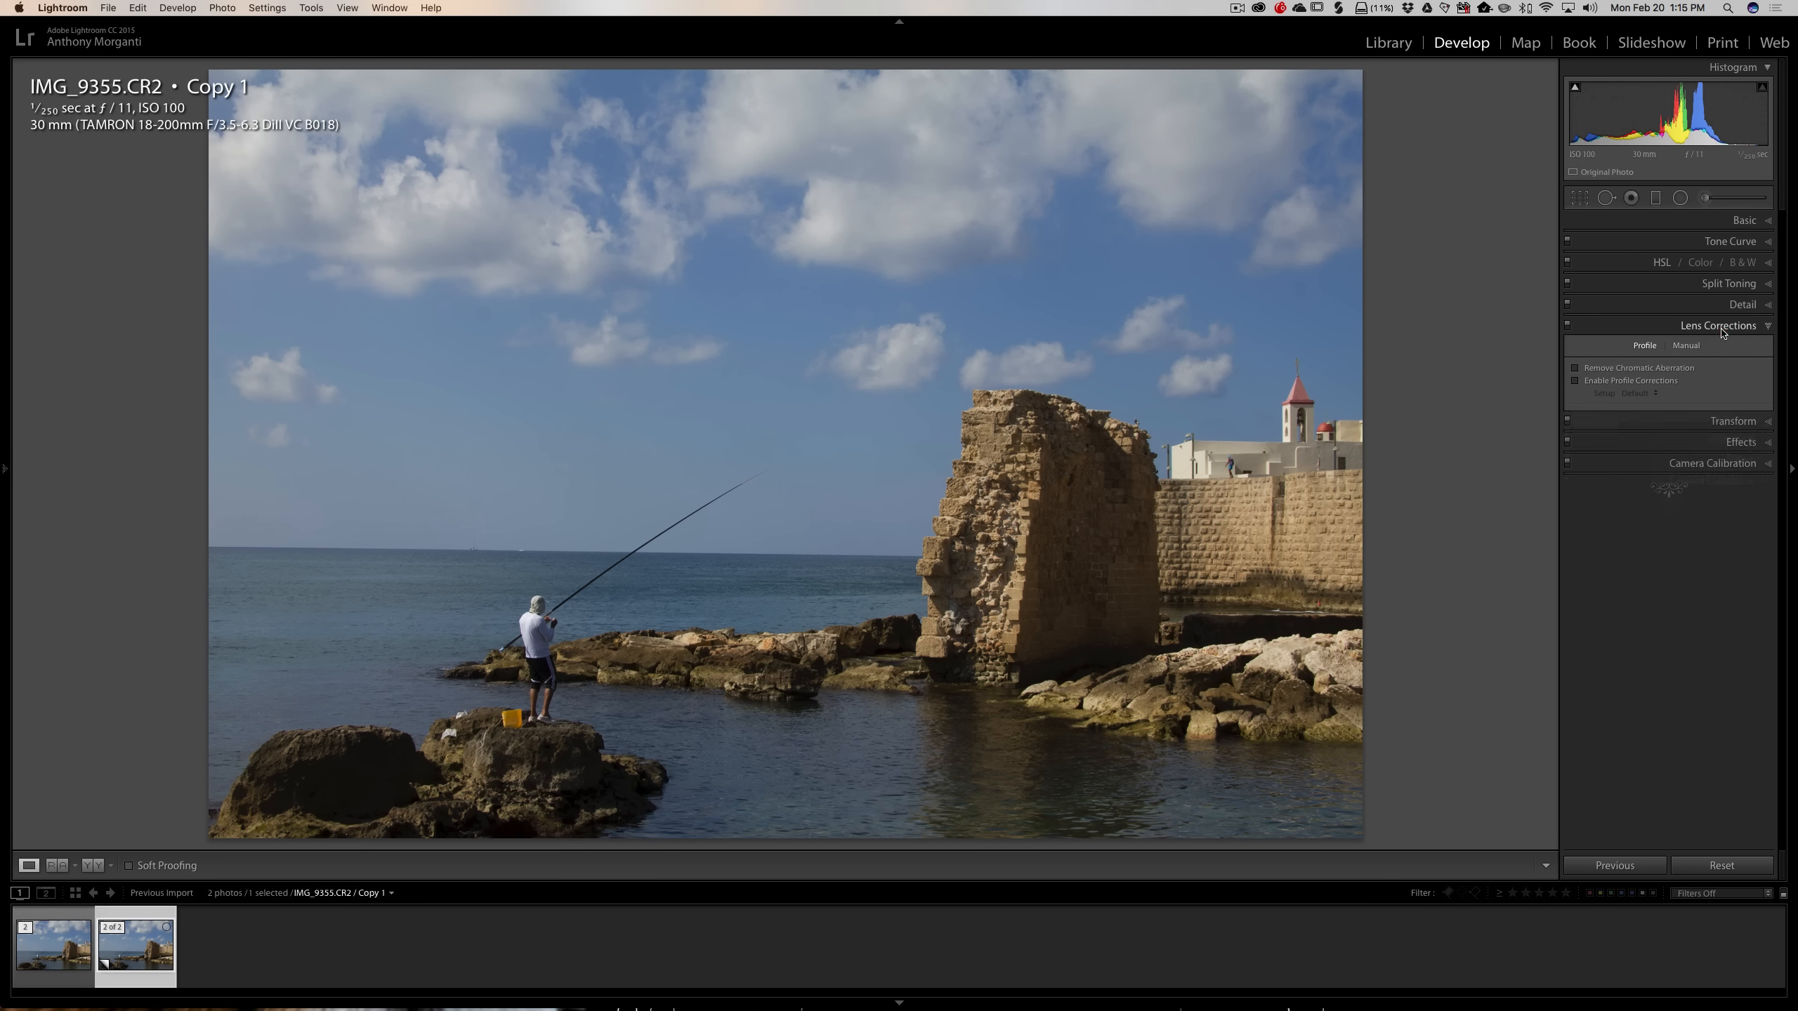
pyautogui.click(1575, 368)
pyautogui.click(1575, 381)
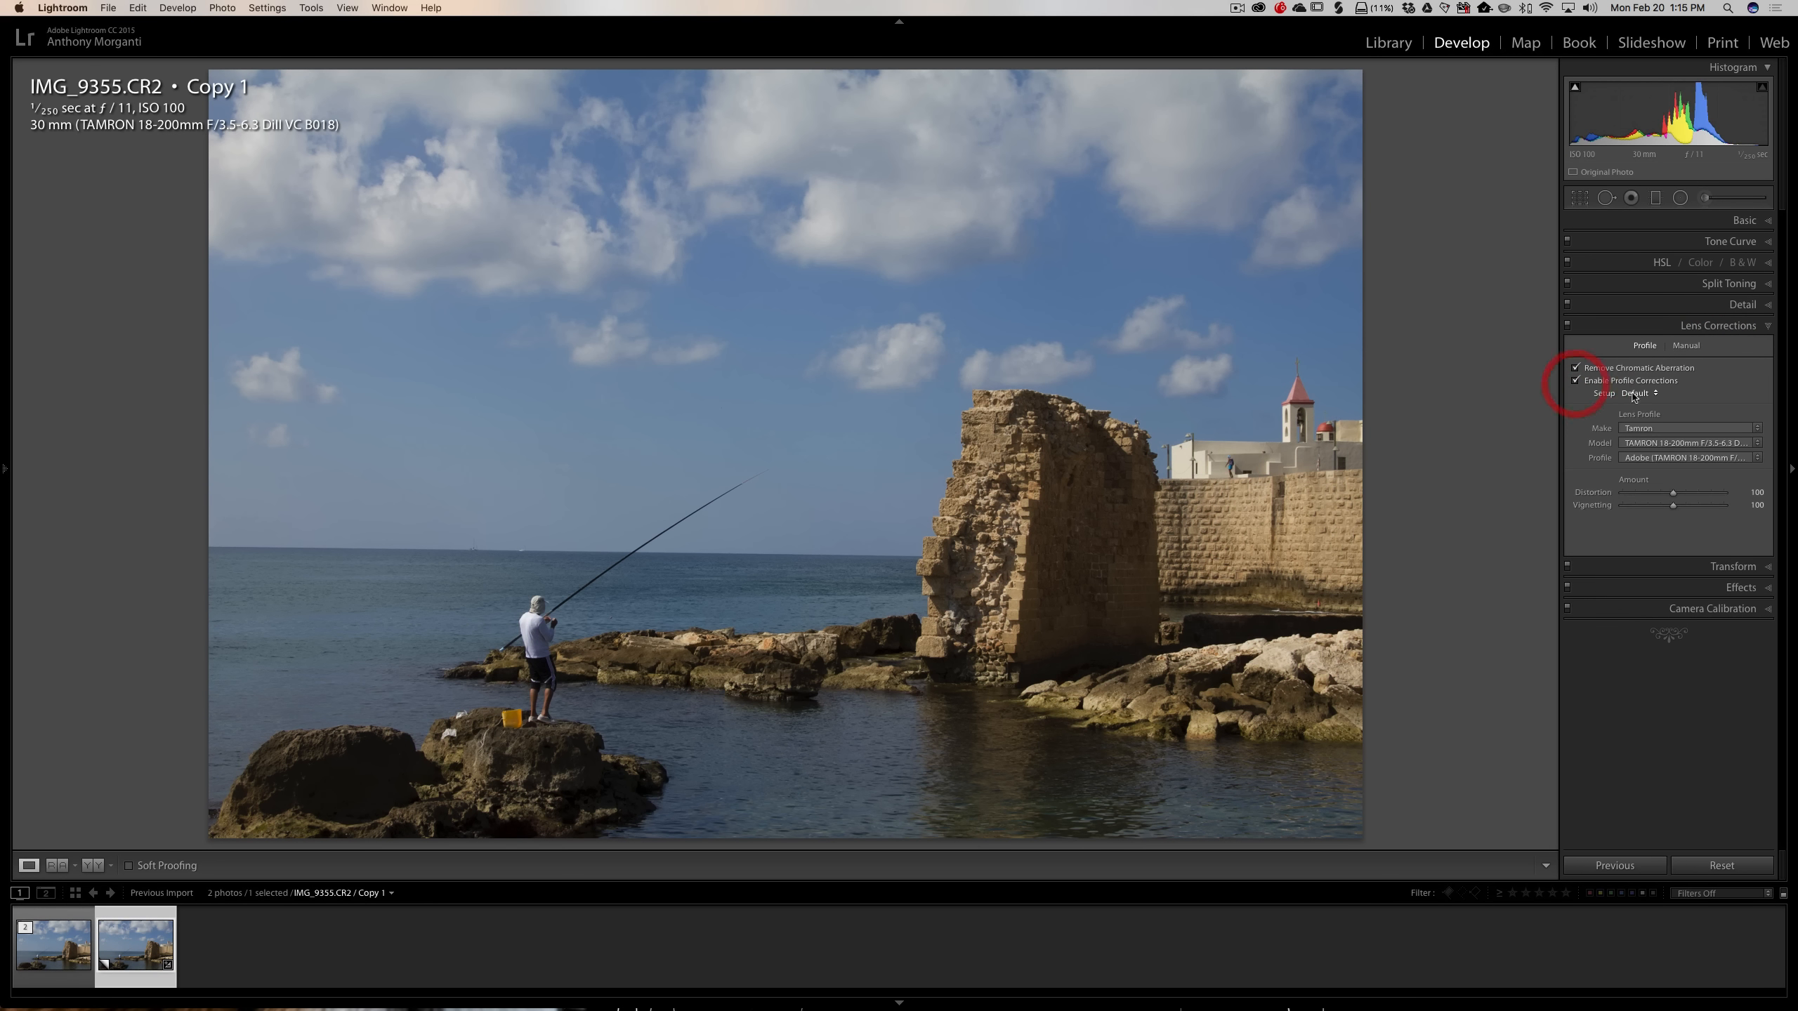
pyautogui.click(1709, 325)
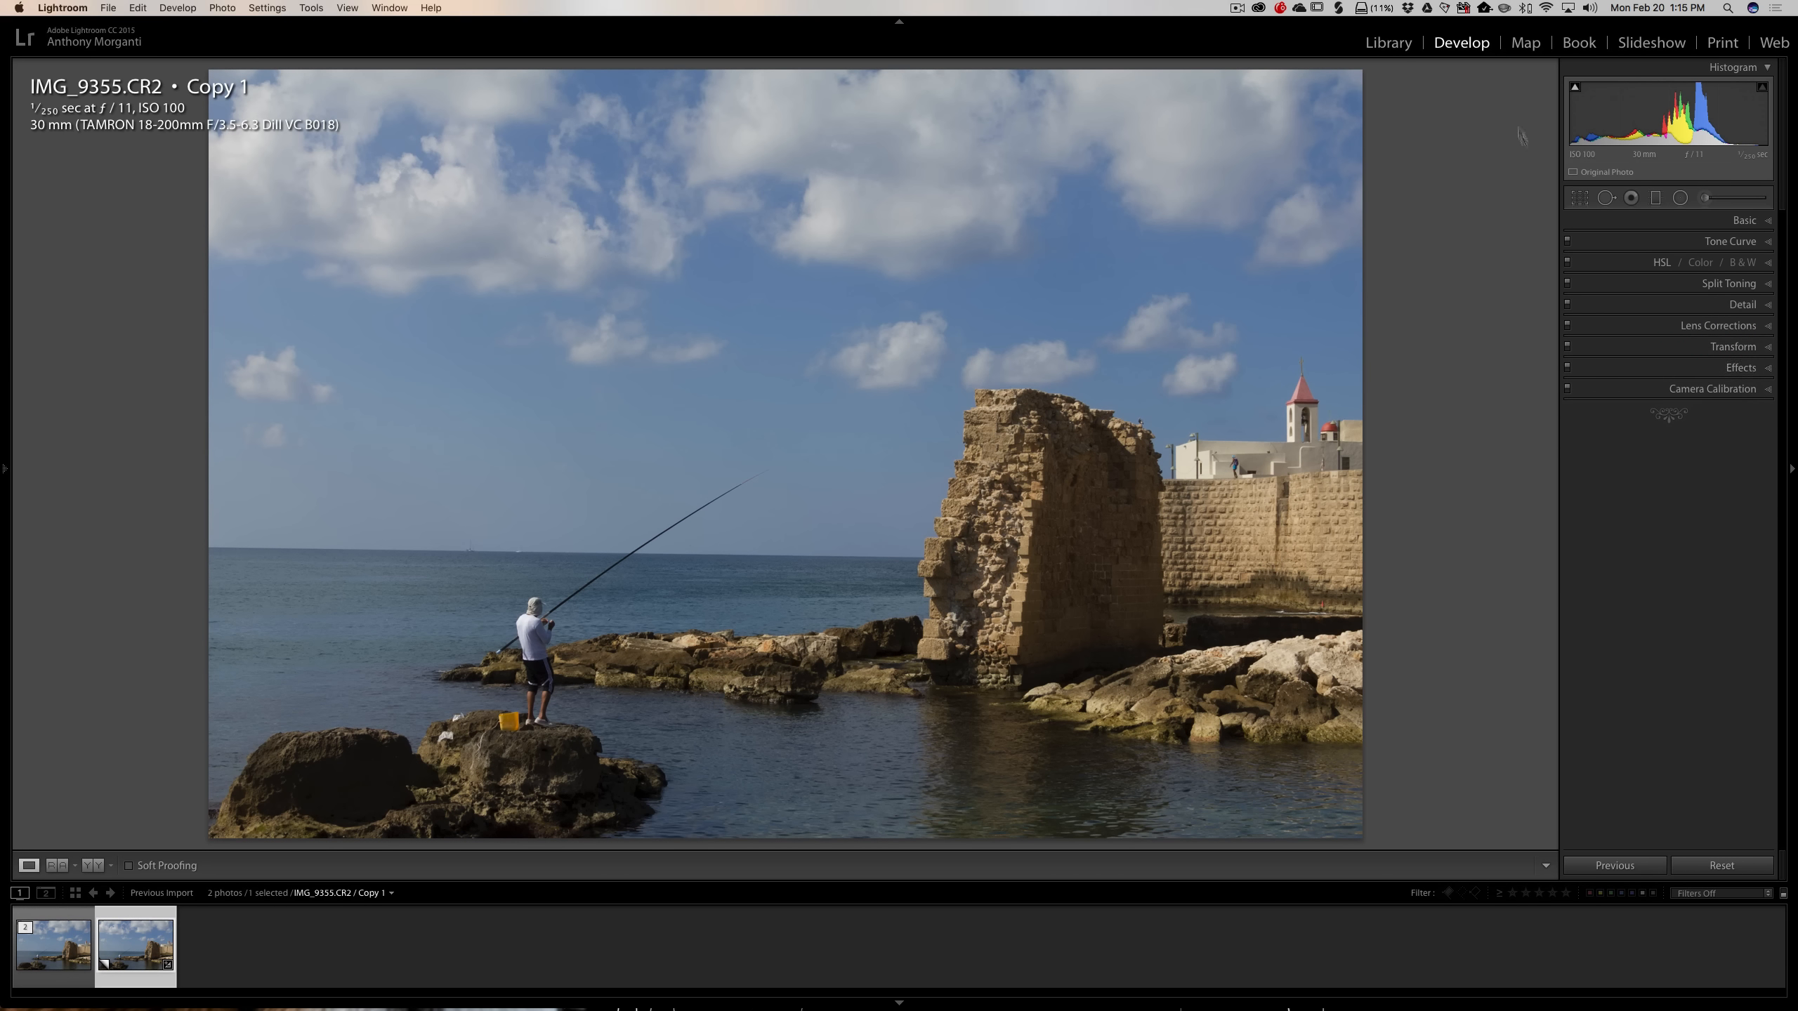
# Straighten the horizon by rotating the crop to an angle of -0.70
pyautogui.click(1580, 198)
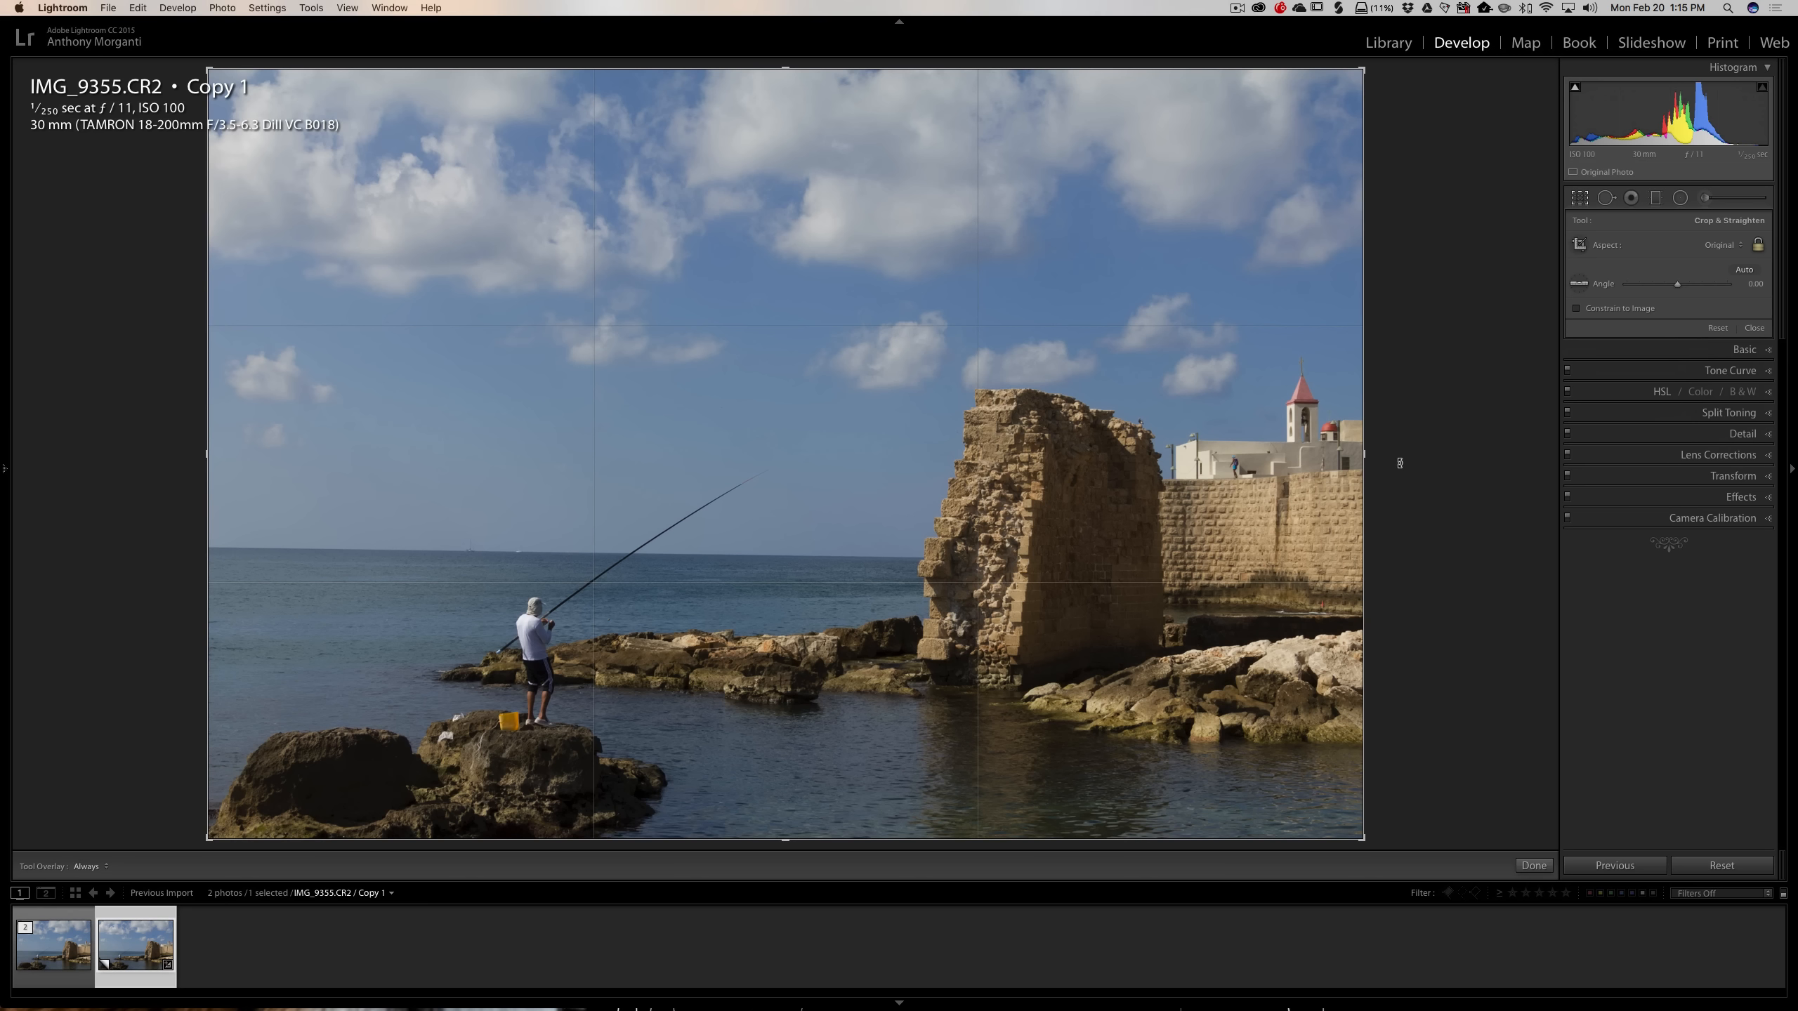
pyautogui.moveTo(1400, 462); pyautogui.dragTo(1403, 452)
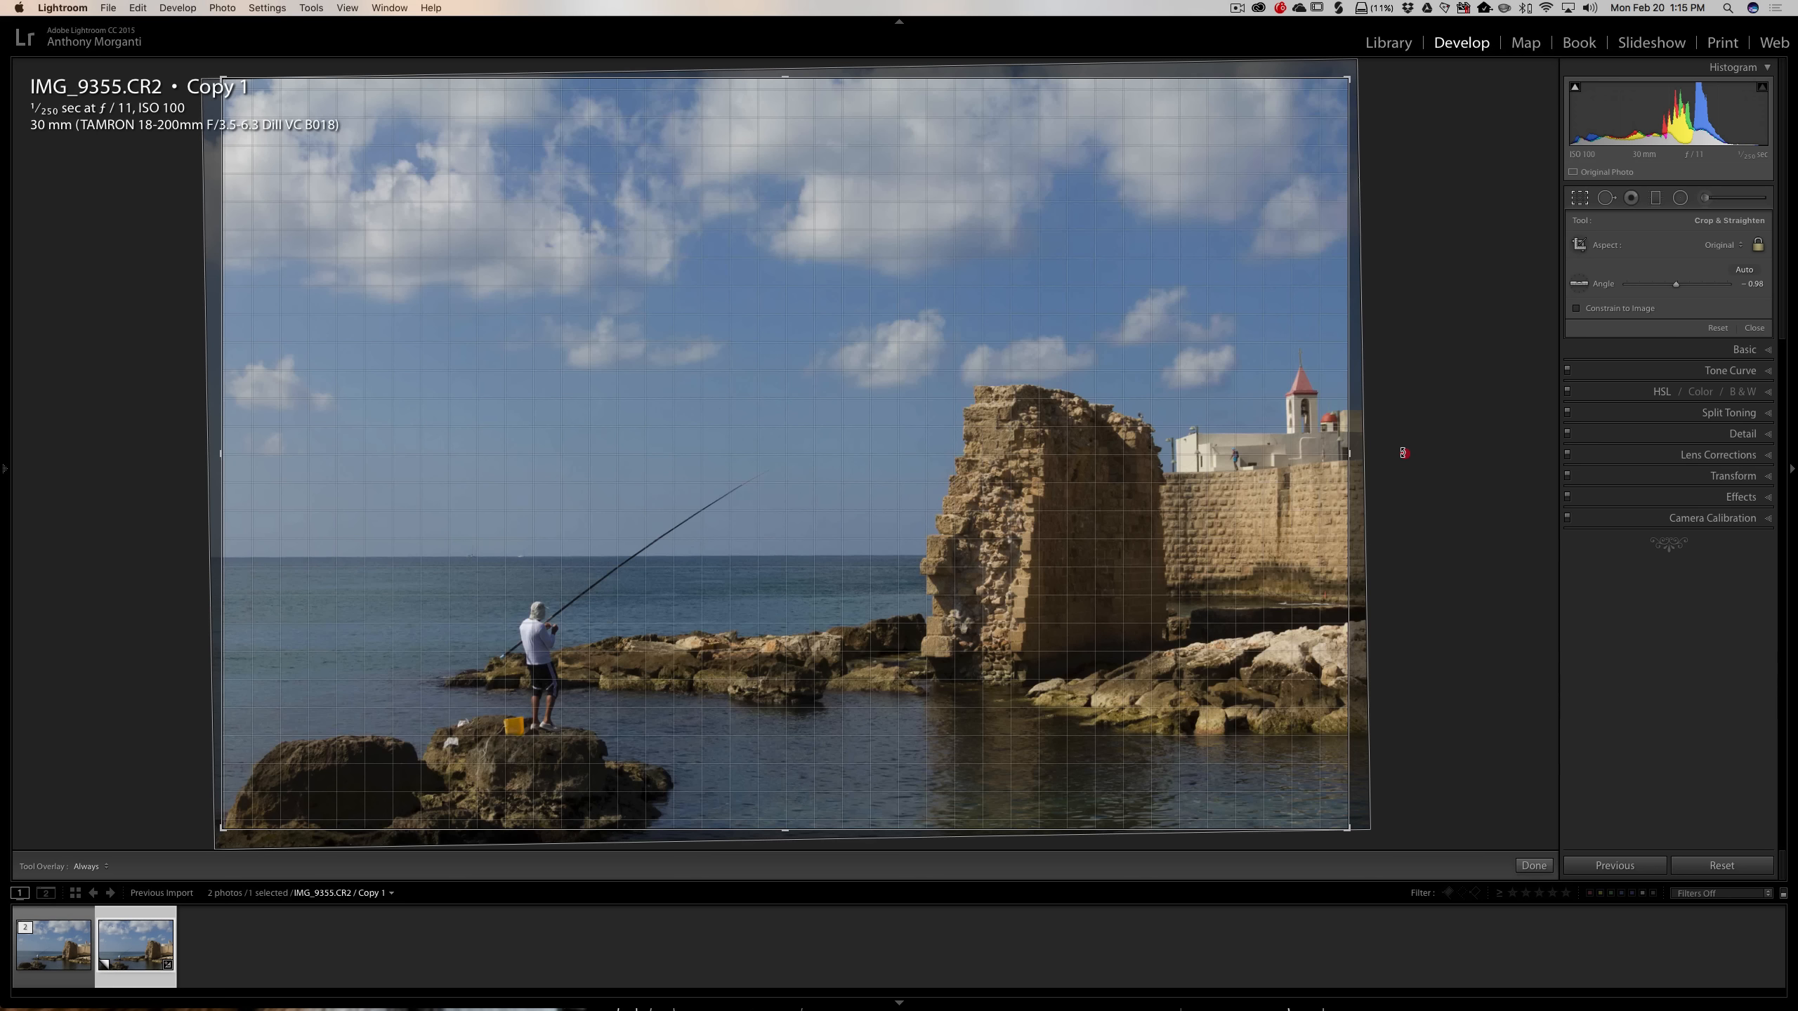
pyautogui.moveTo(1403, 453); pyautogui.dragTo(1403, 454)
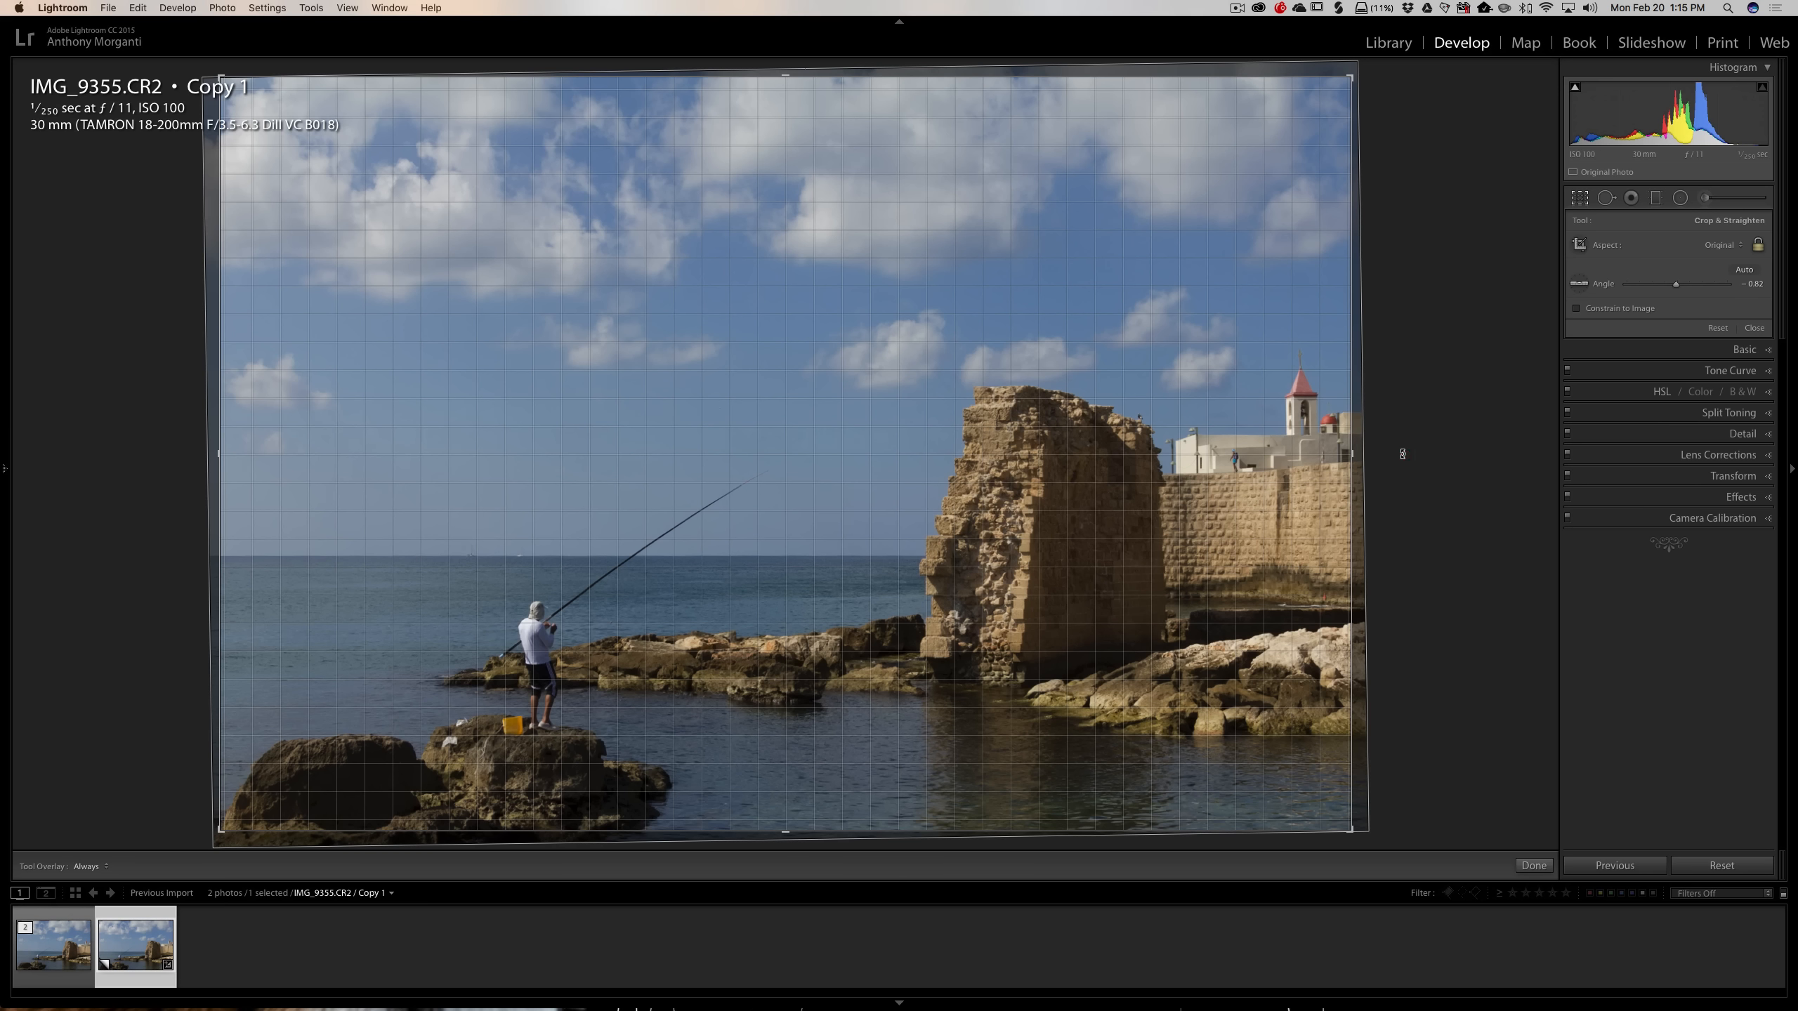
pyautogui.moveTo(1403, 453); pyautogui.dragTo(1394, 440)
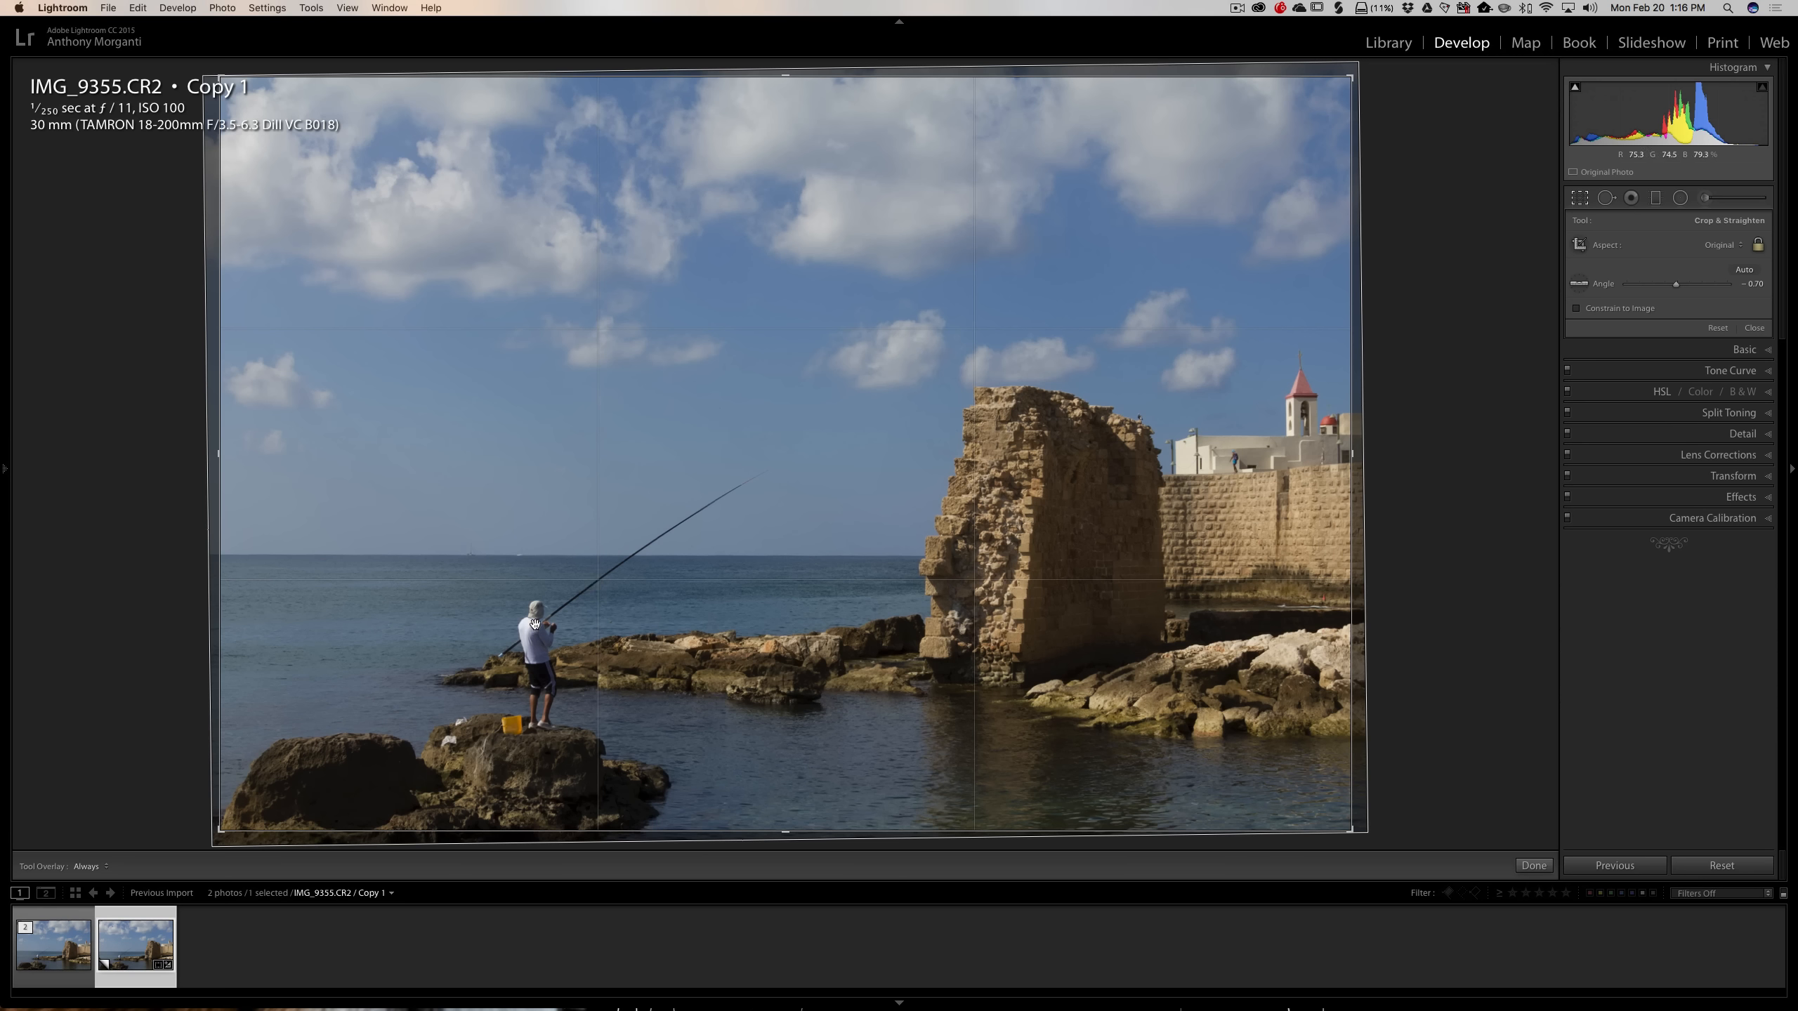
# Try a tighter crop from the photo's upper-right corner and expand it back to the full frame
pyautogui.moveTo(1351, 77); pyautogui.dragTo(1277, 136)
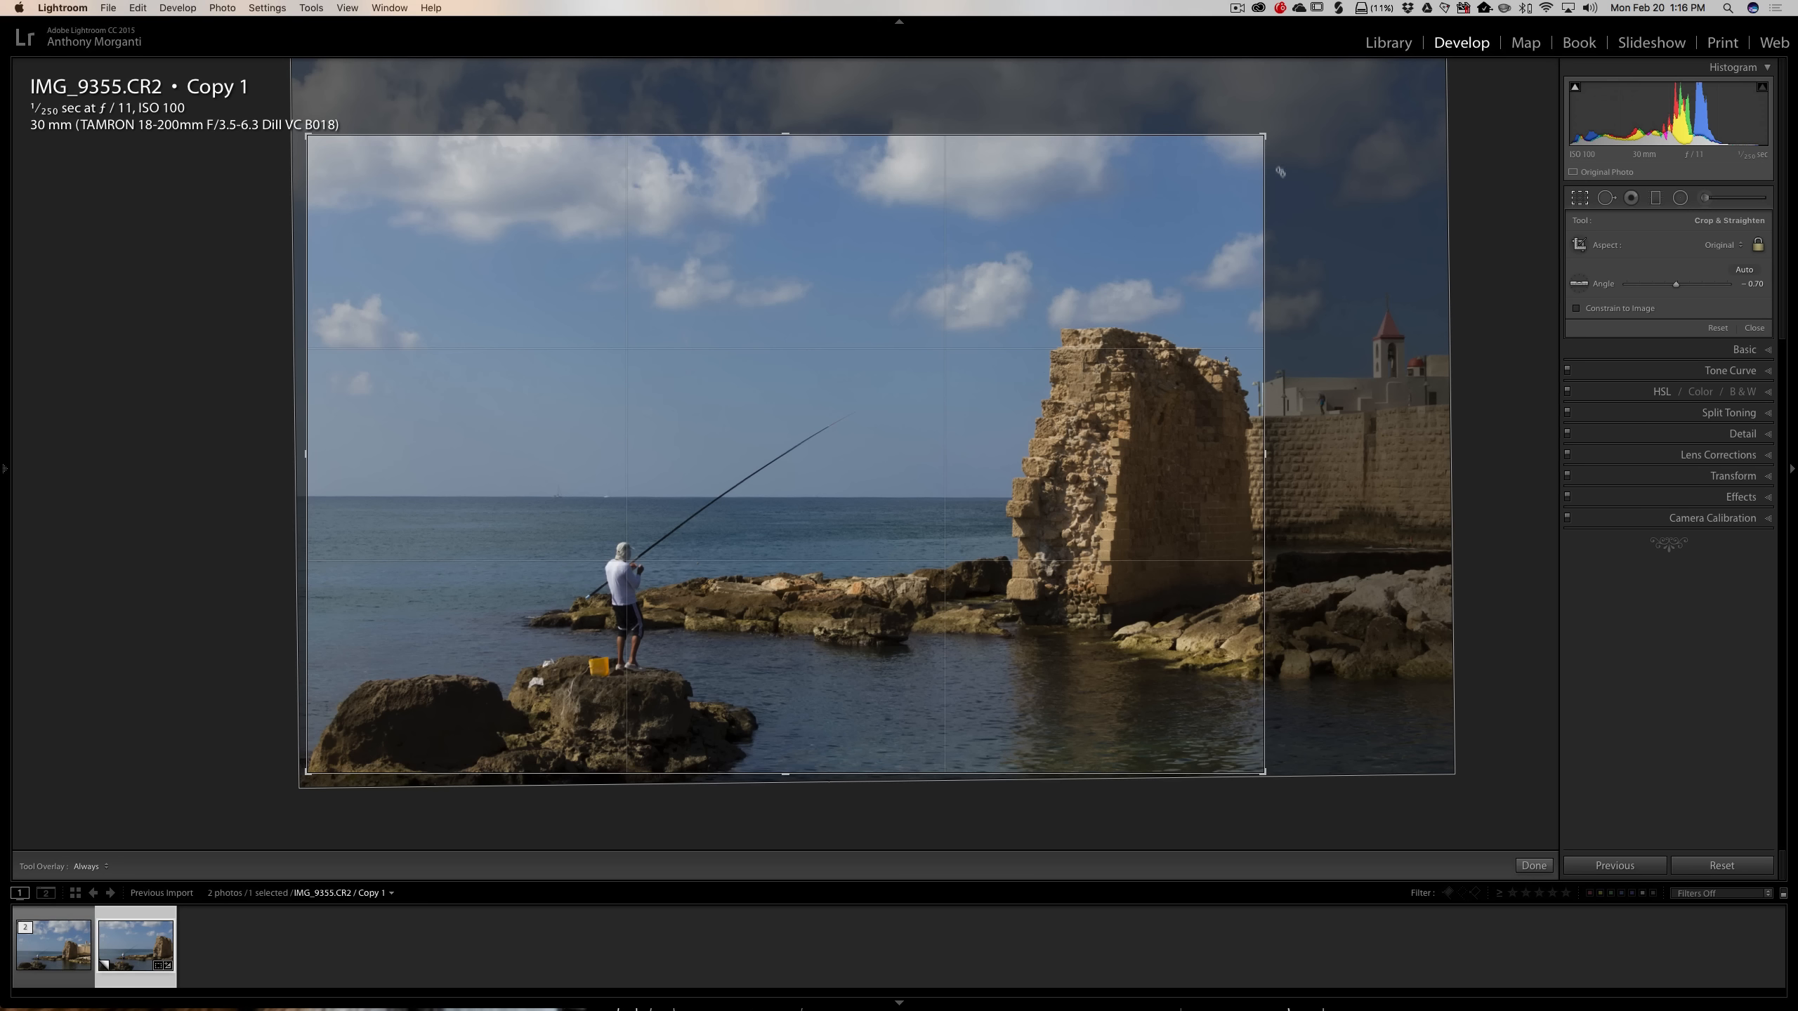
pyautogui.moveTo(1262, 135); pyautogui.dragTo(1385, 76)
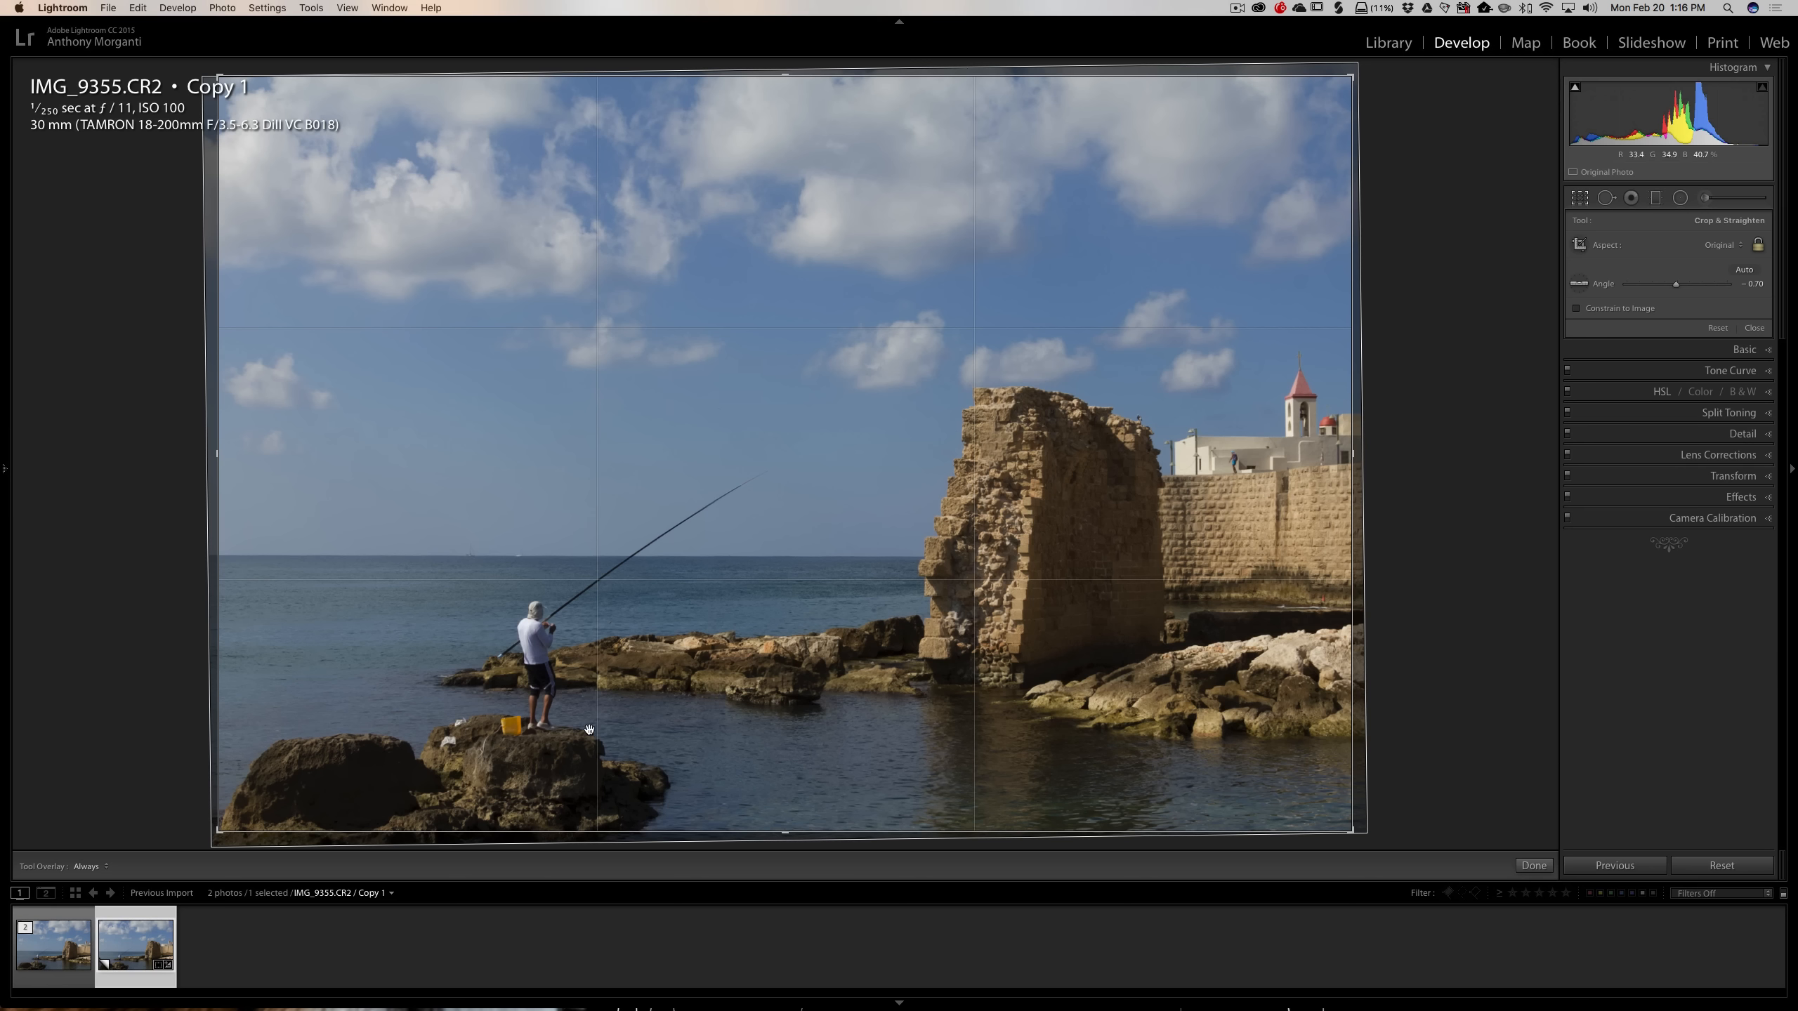
# Cycle through the crop guide overlays to the golden spiral to check the composition
pyautogui.press('o')
pyautogui.press('o')
pyautogui.press('o')
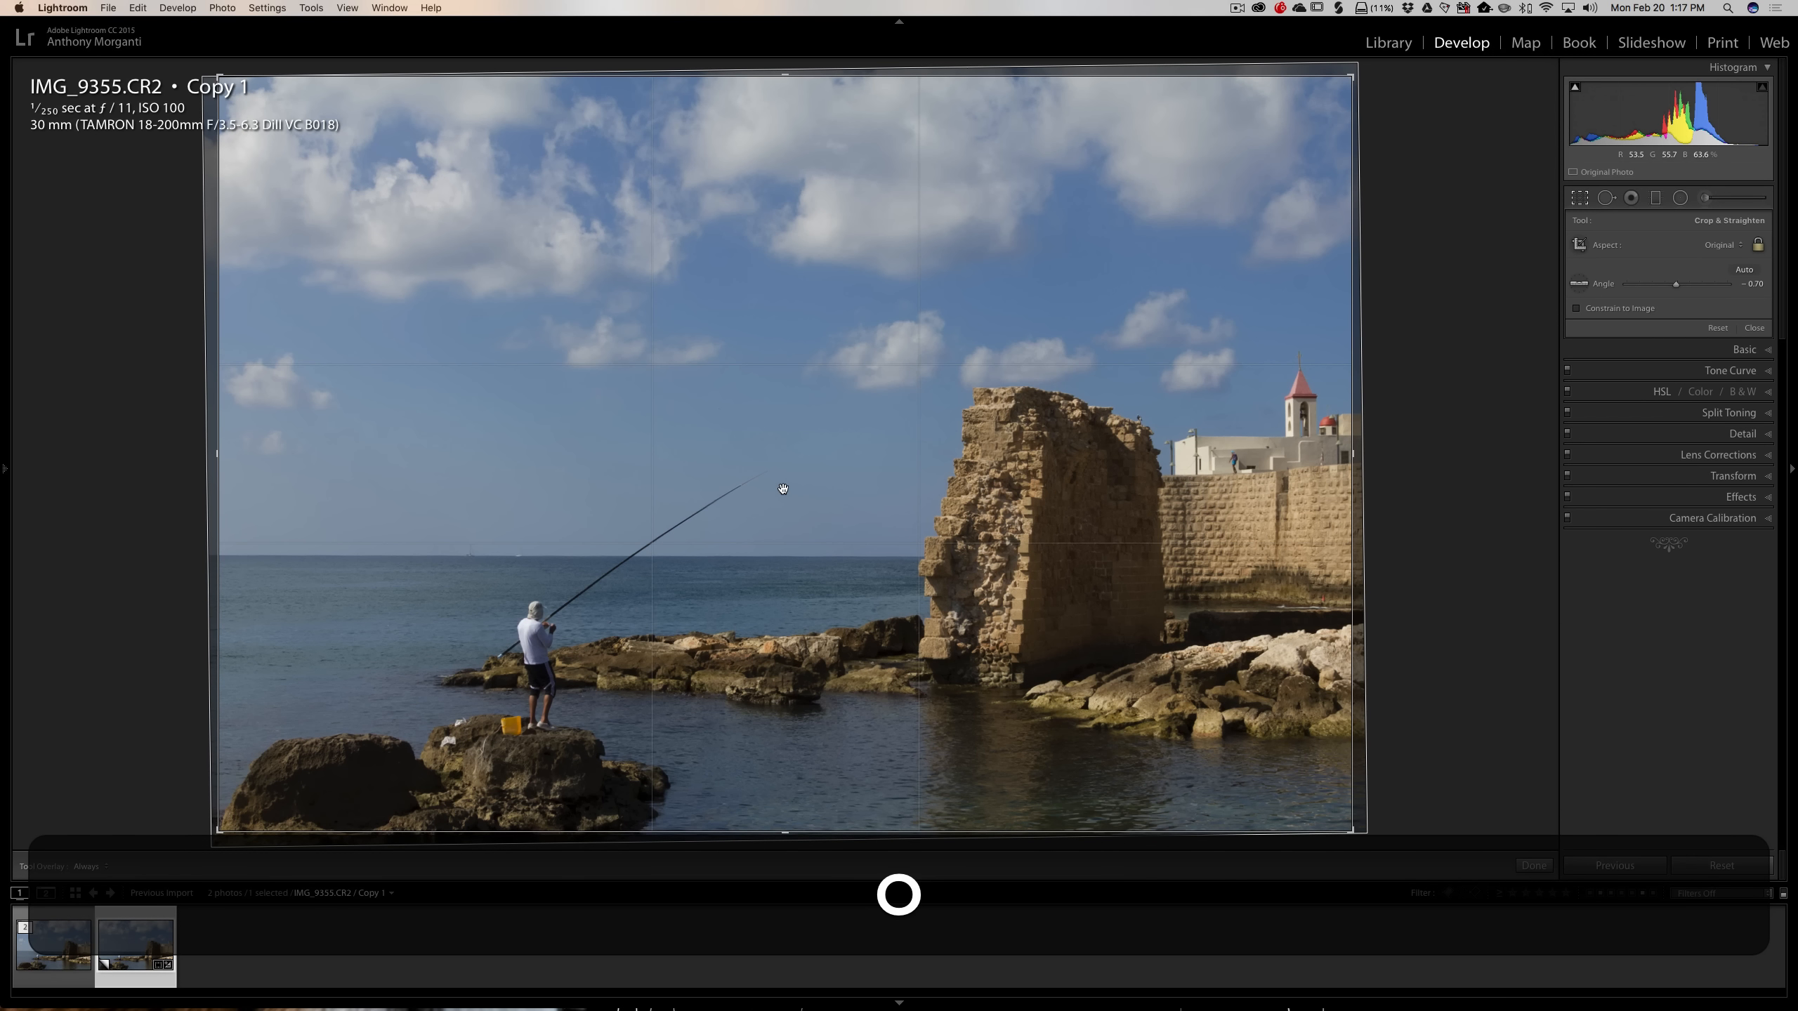
pyautogui.press('o')
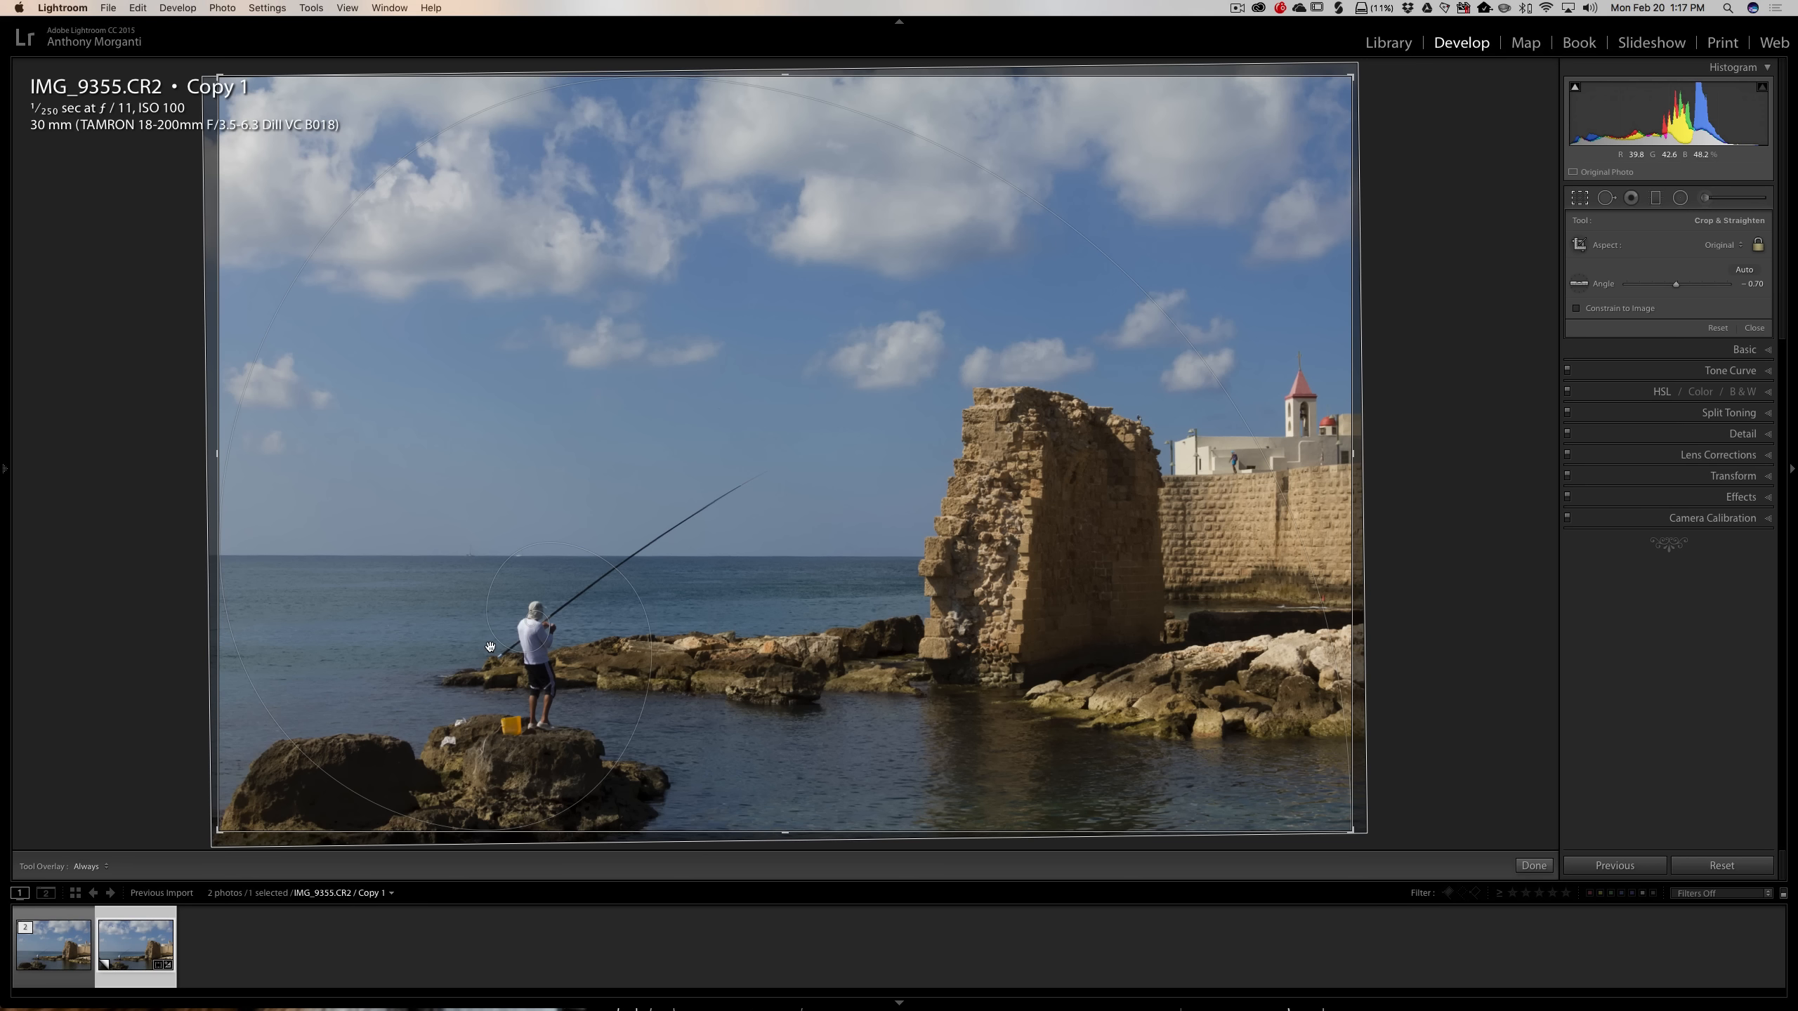
# Cycle the golden spiral overlay through its orientations until it curls around the fisherman, and apply the crop
pyautogui.press('shift')
pyautogui.hotkey('shift', 'o')
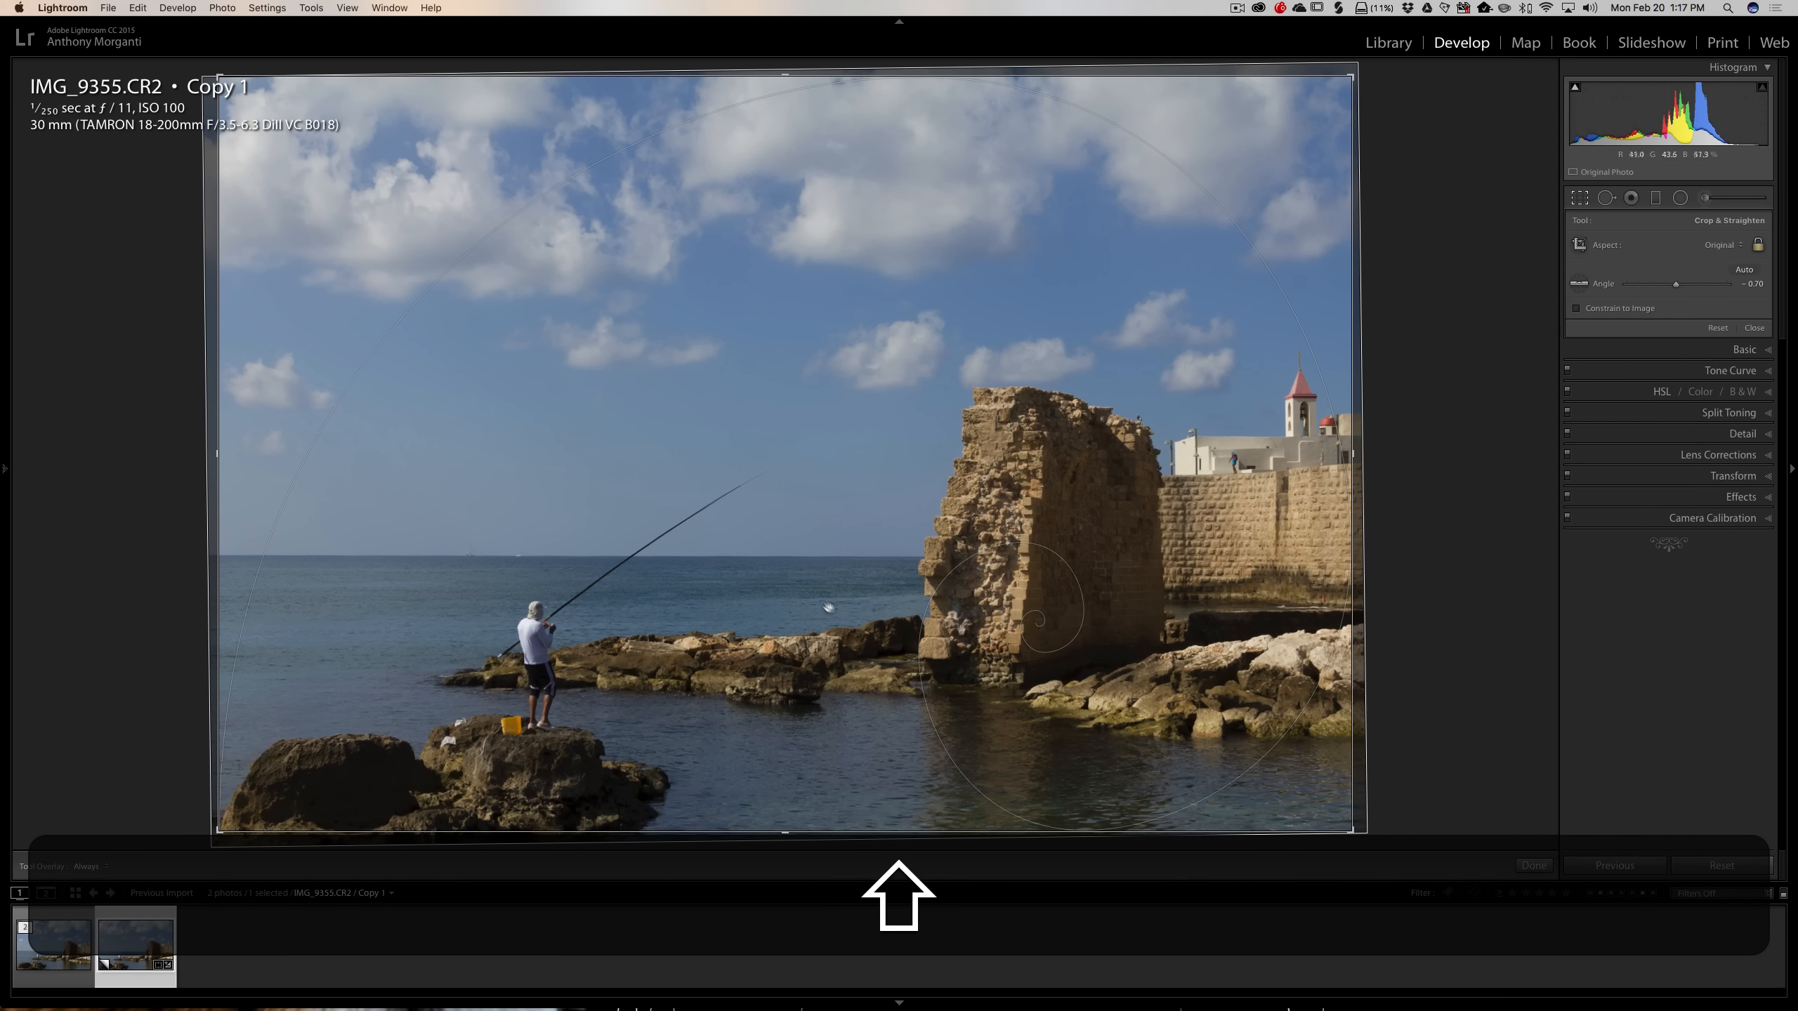
pyautogui.press('shift')
pyautogui.hotkey('shift', 'o')
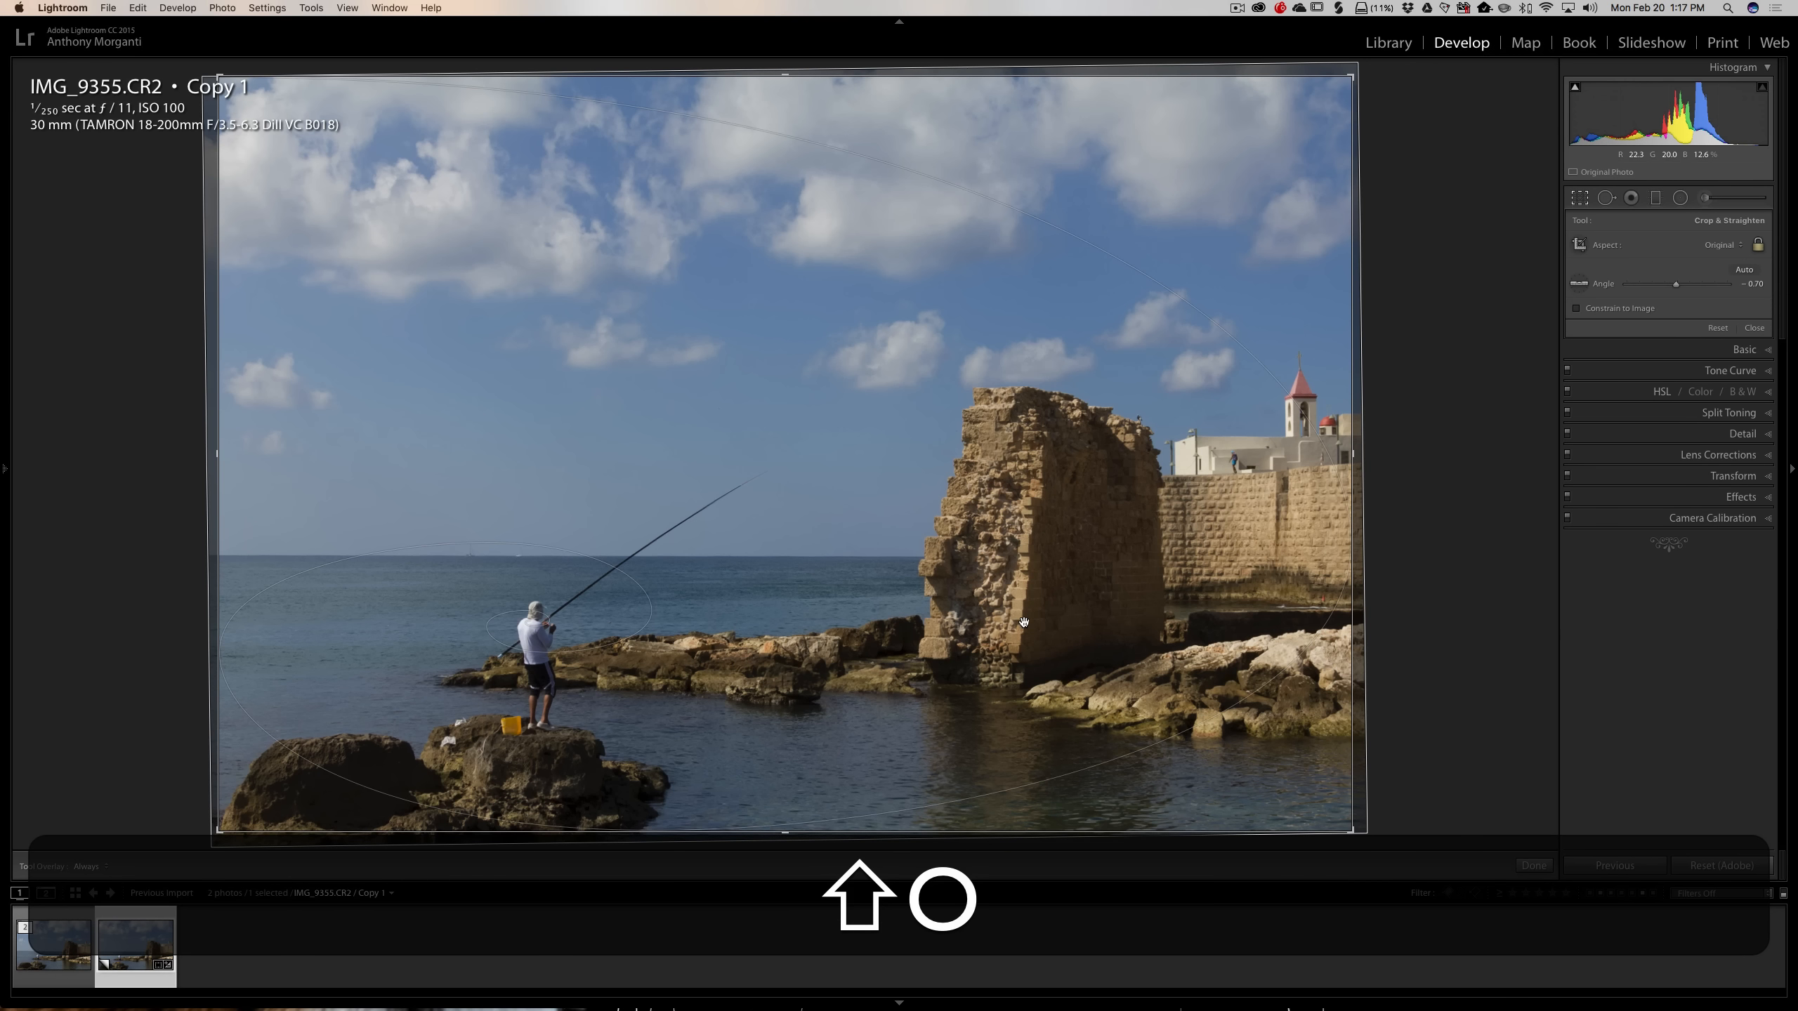
pyautogui.hotkey('shift', 'o')
pyautogui.hotkey('shift', 'o')
pyautogui.hotkey('shift', 'o')
pyautogui.hotkey('shift', 'o')
pyautogui.hotkey('shift', 'o')
pyautogui.hotkey('shift', 'o')
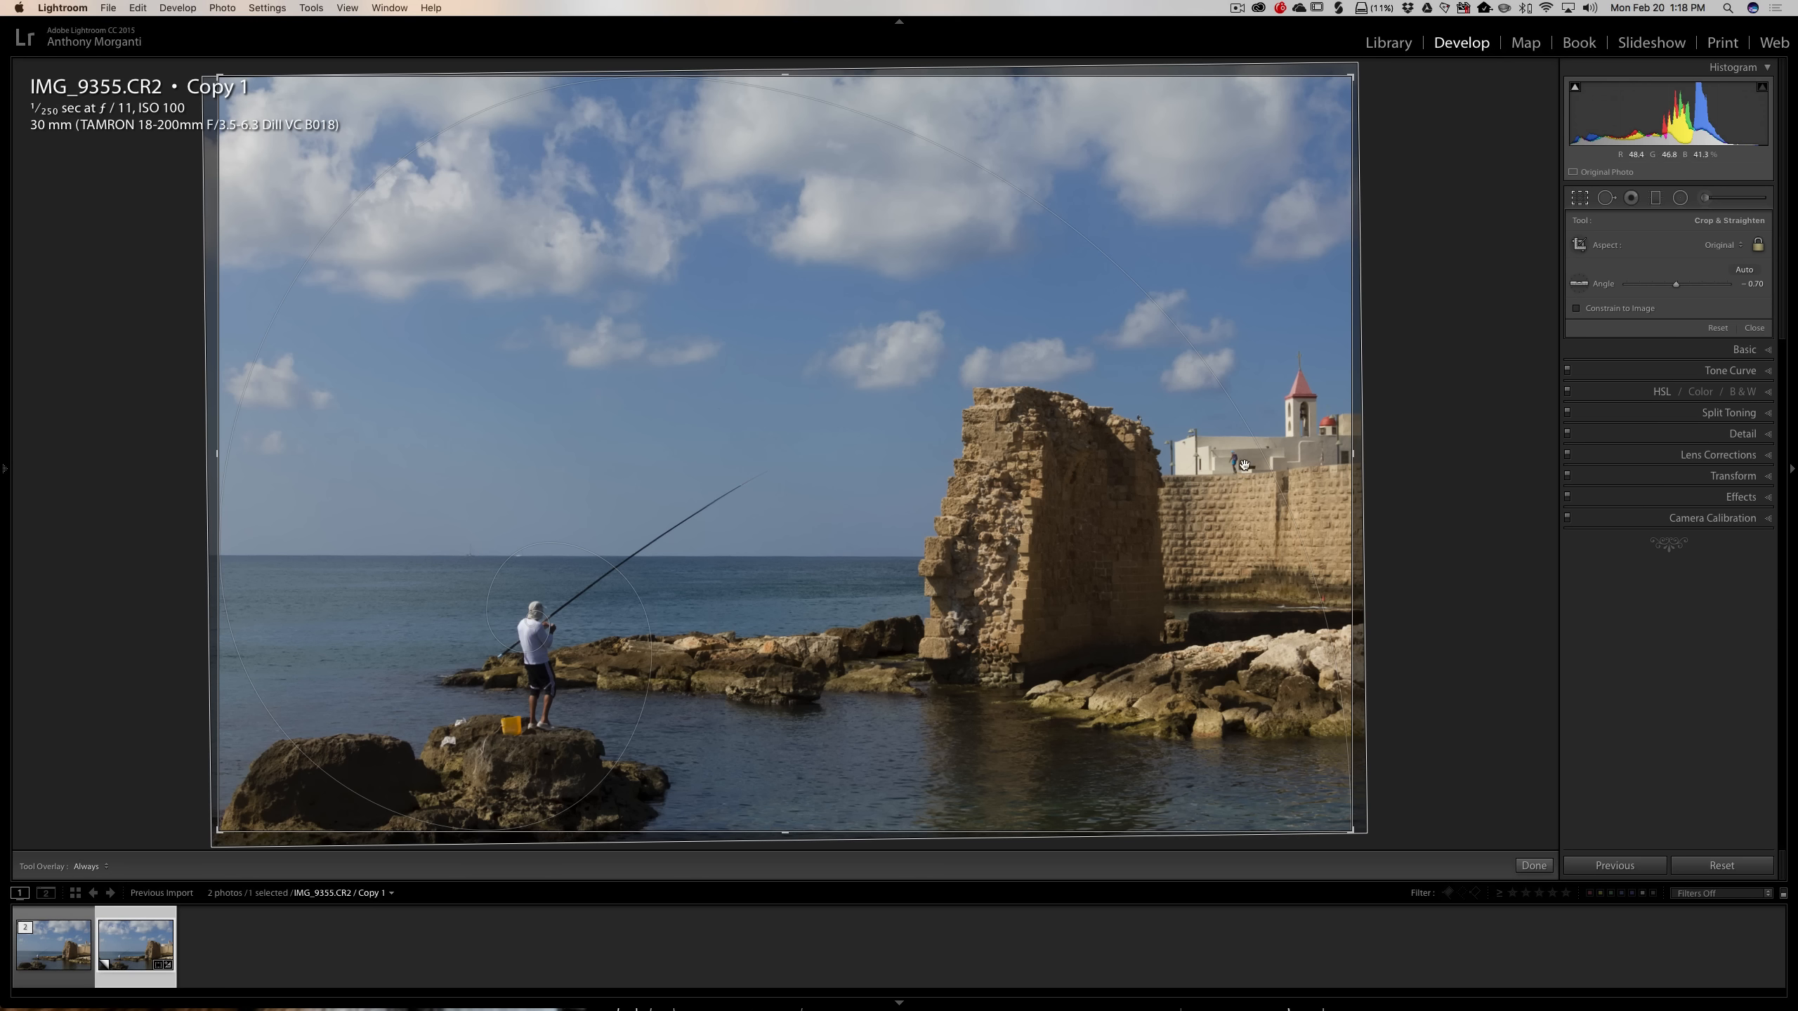
pyautogui.click(1581, 199)
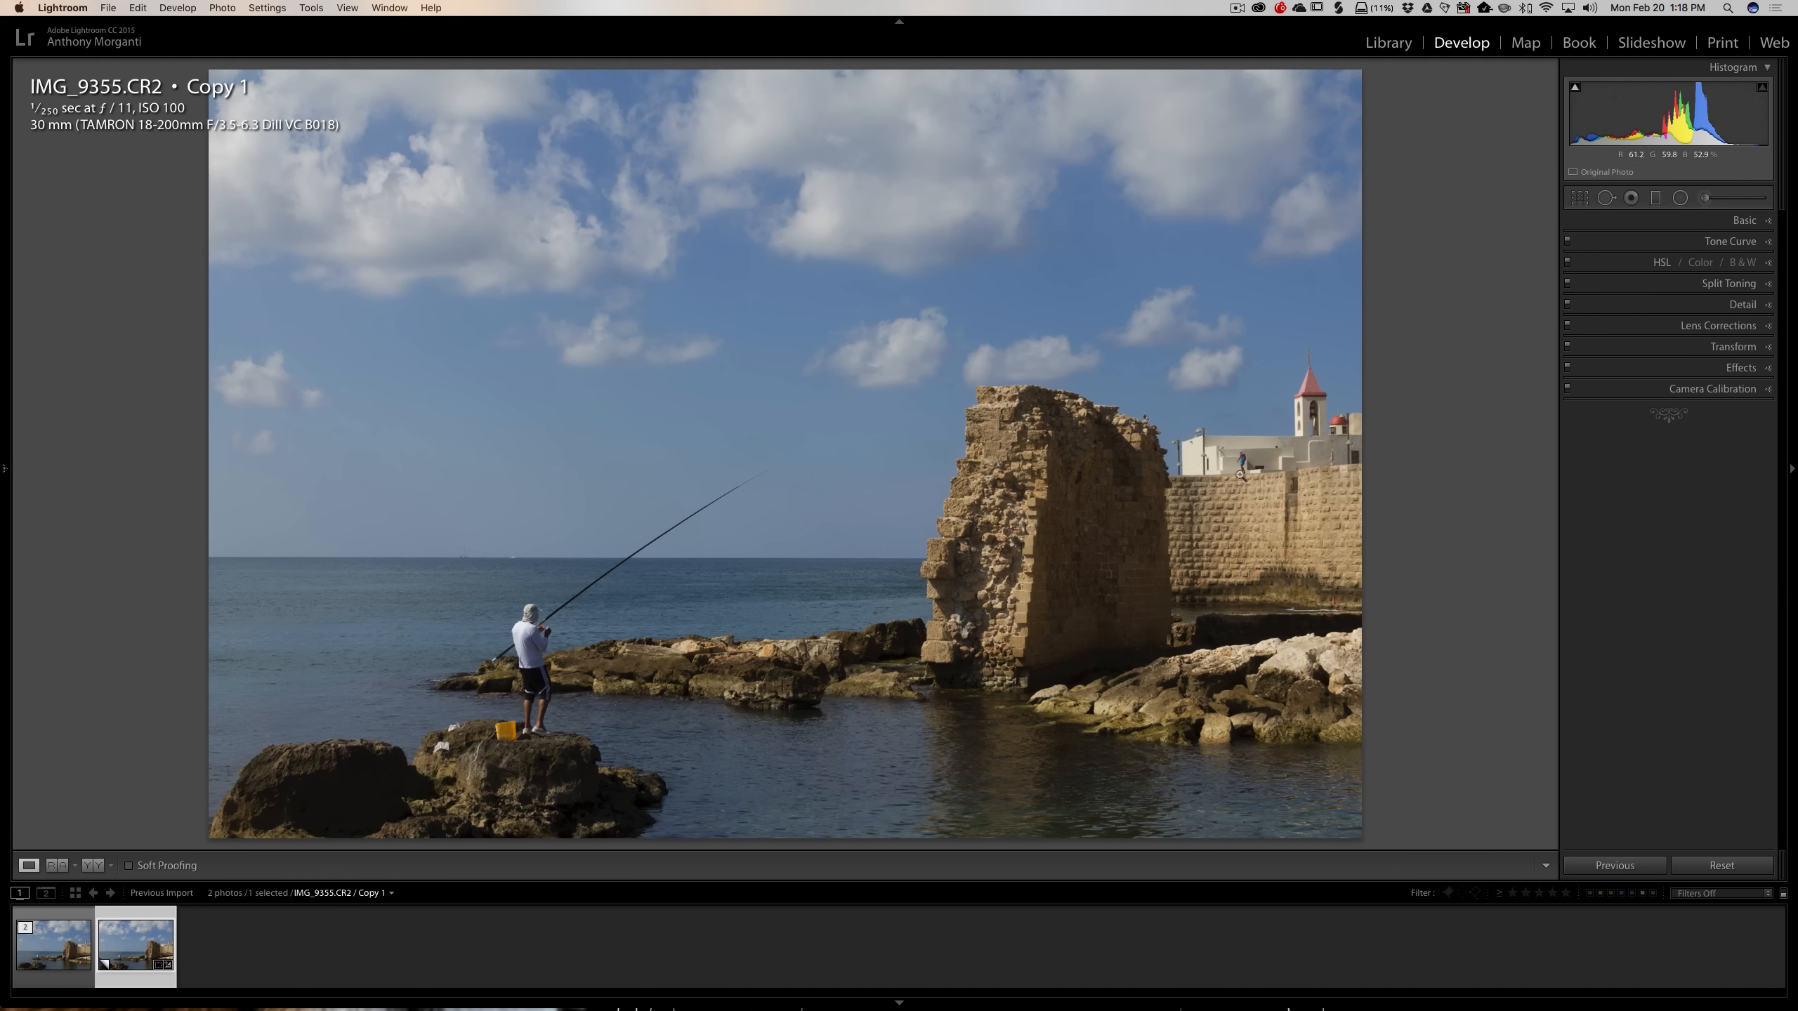
# Try the Cloudy and Shade white balance presets on the photo and return to As Shot
pyautogui.click(1253, 465)
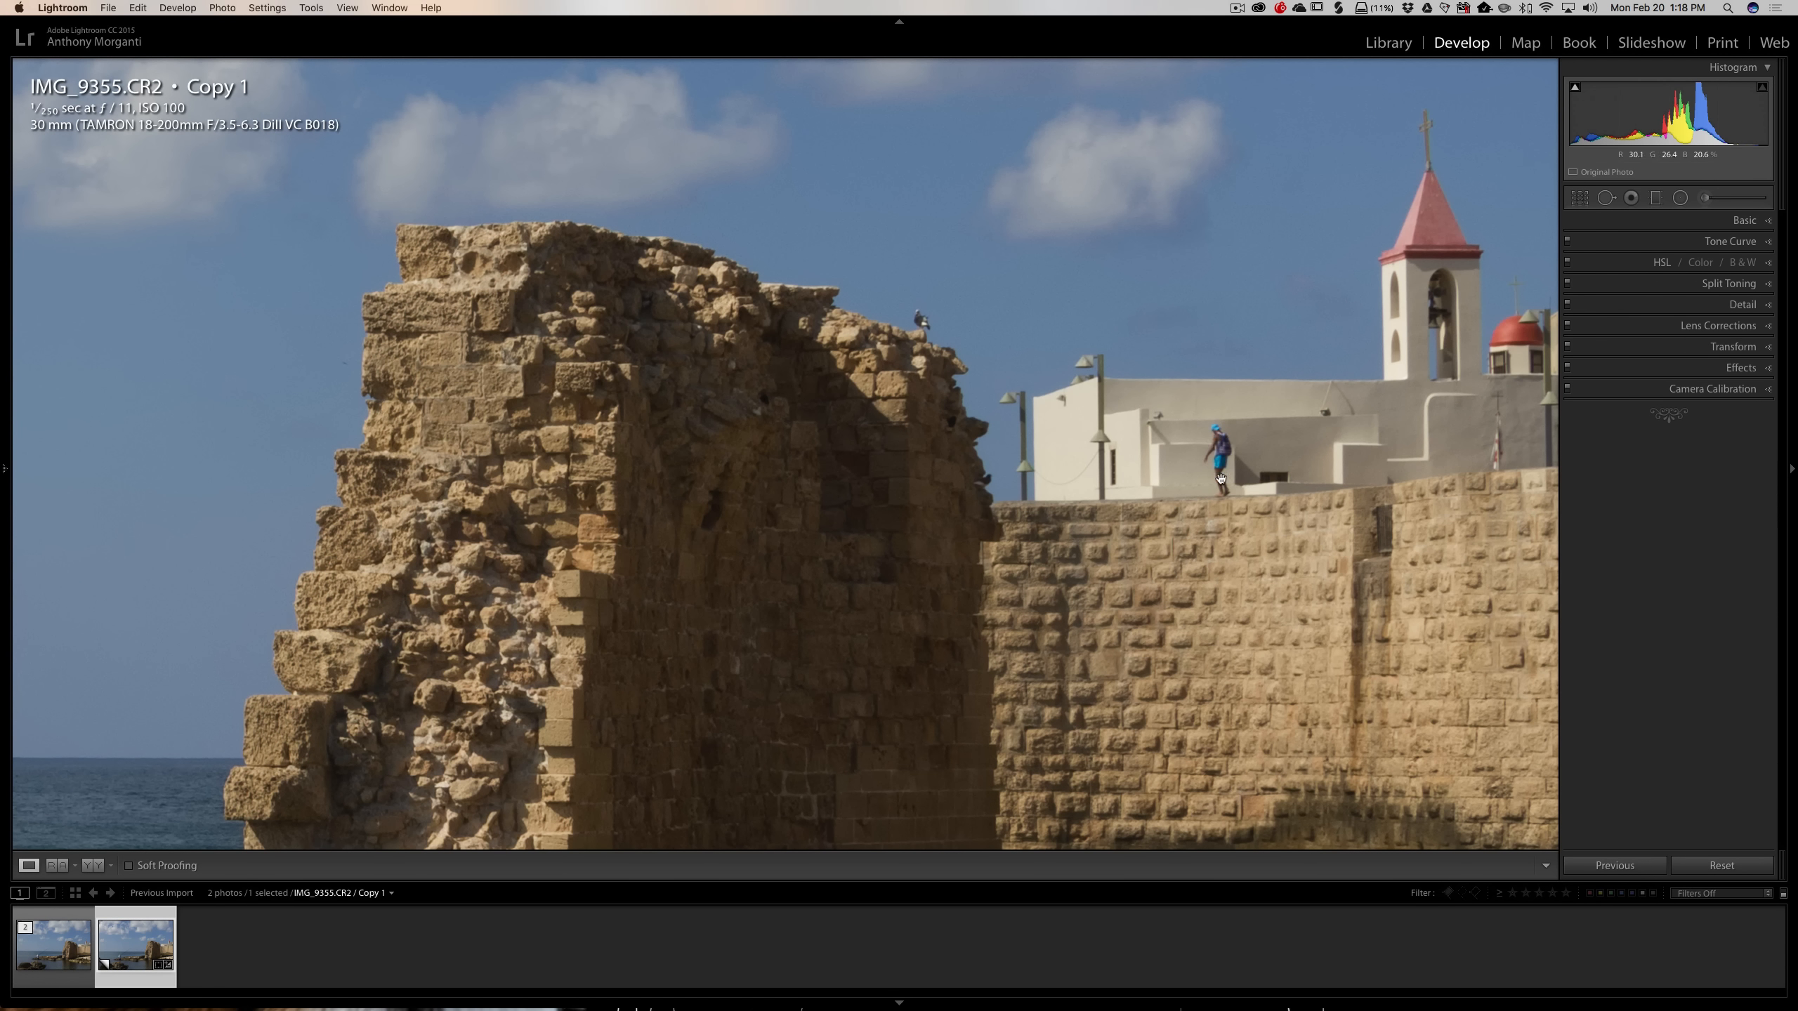
pyautogui.click(1197, 418)
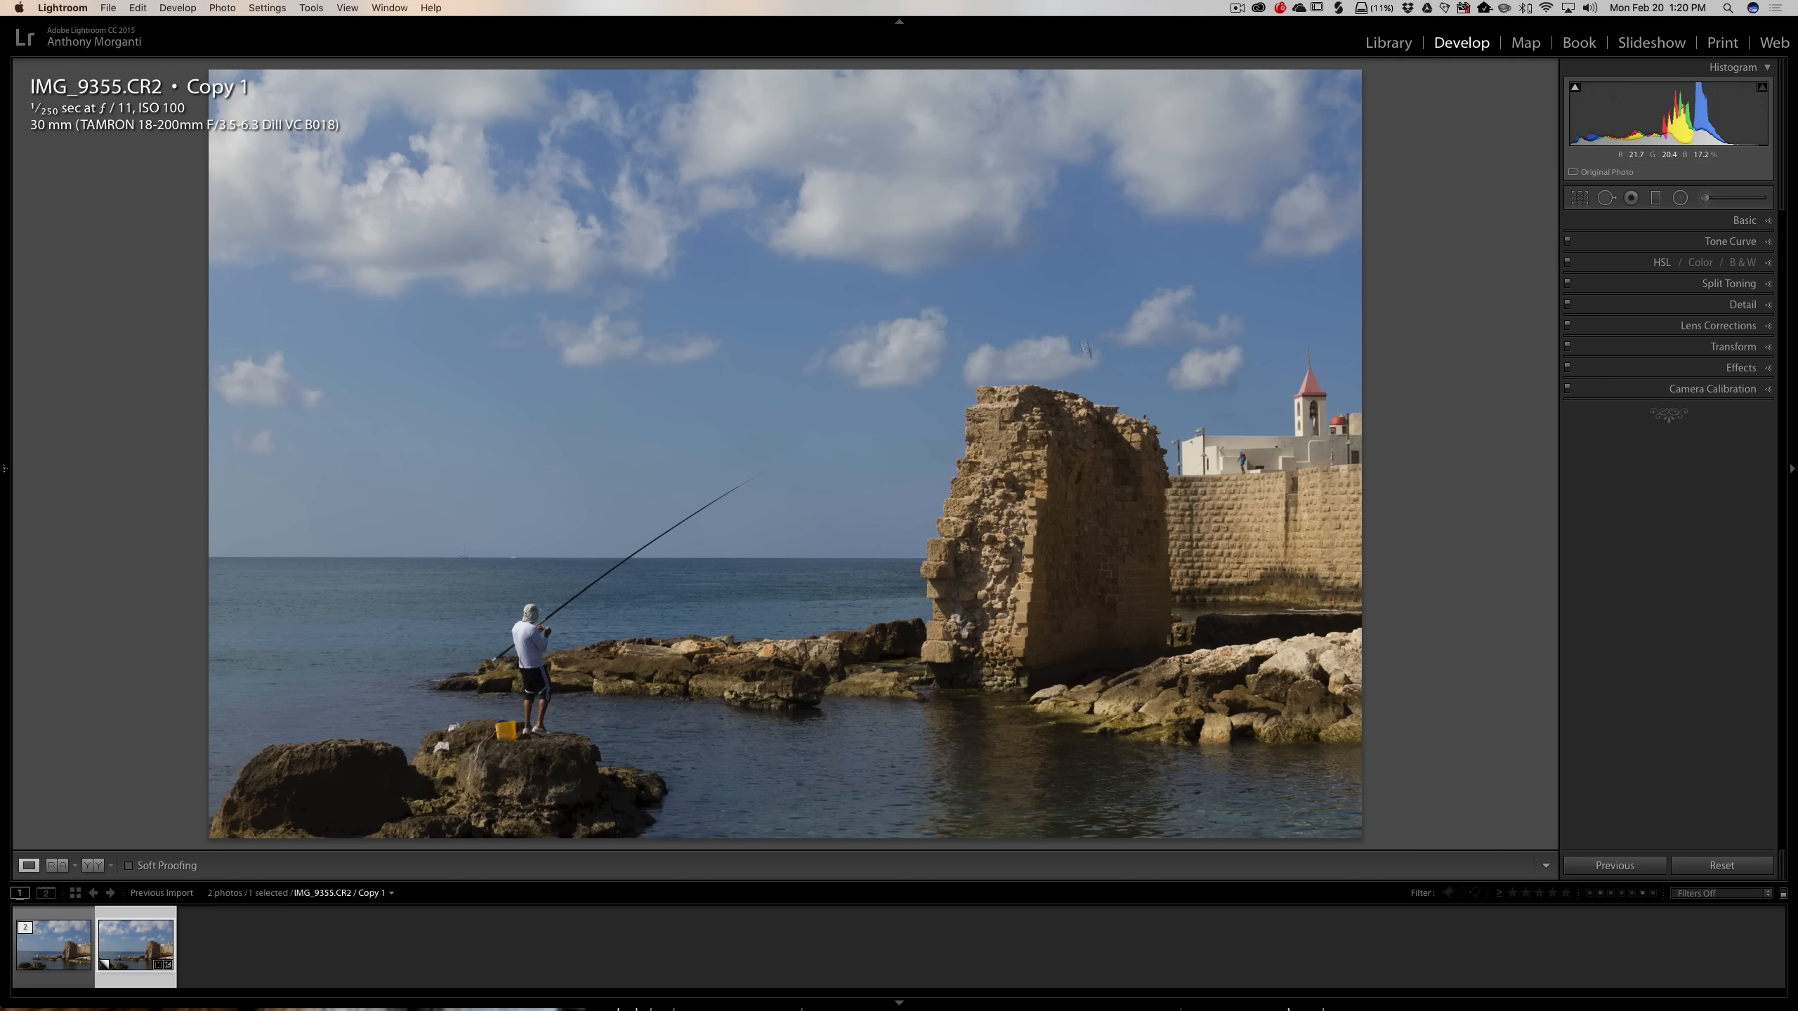
pyautogui.click(1734, 225)
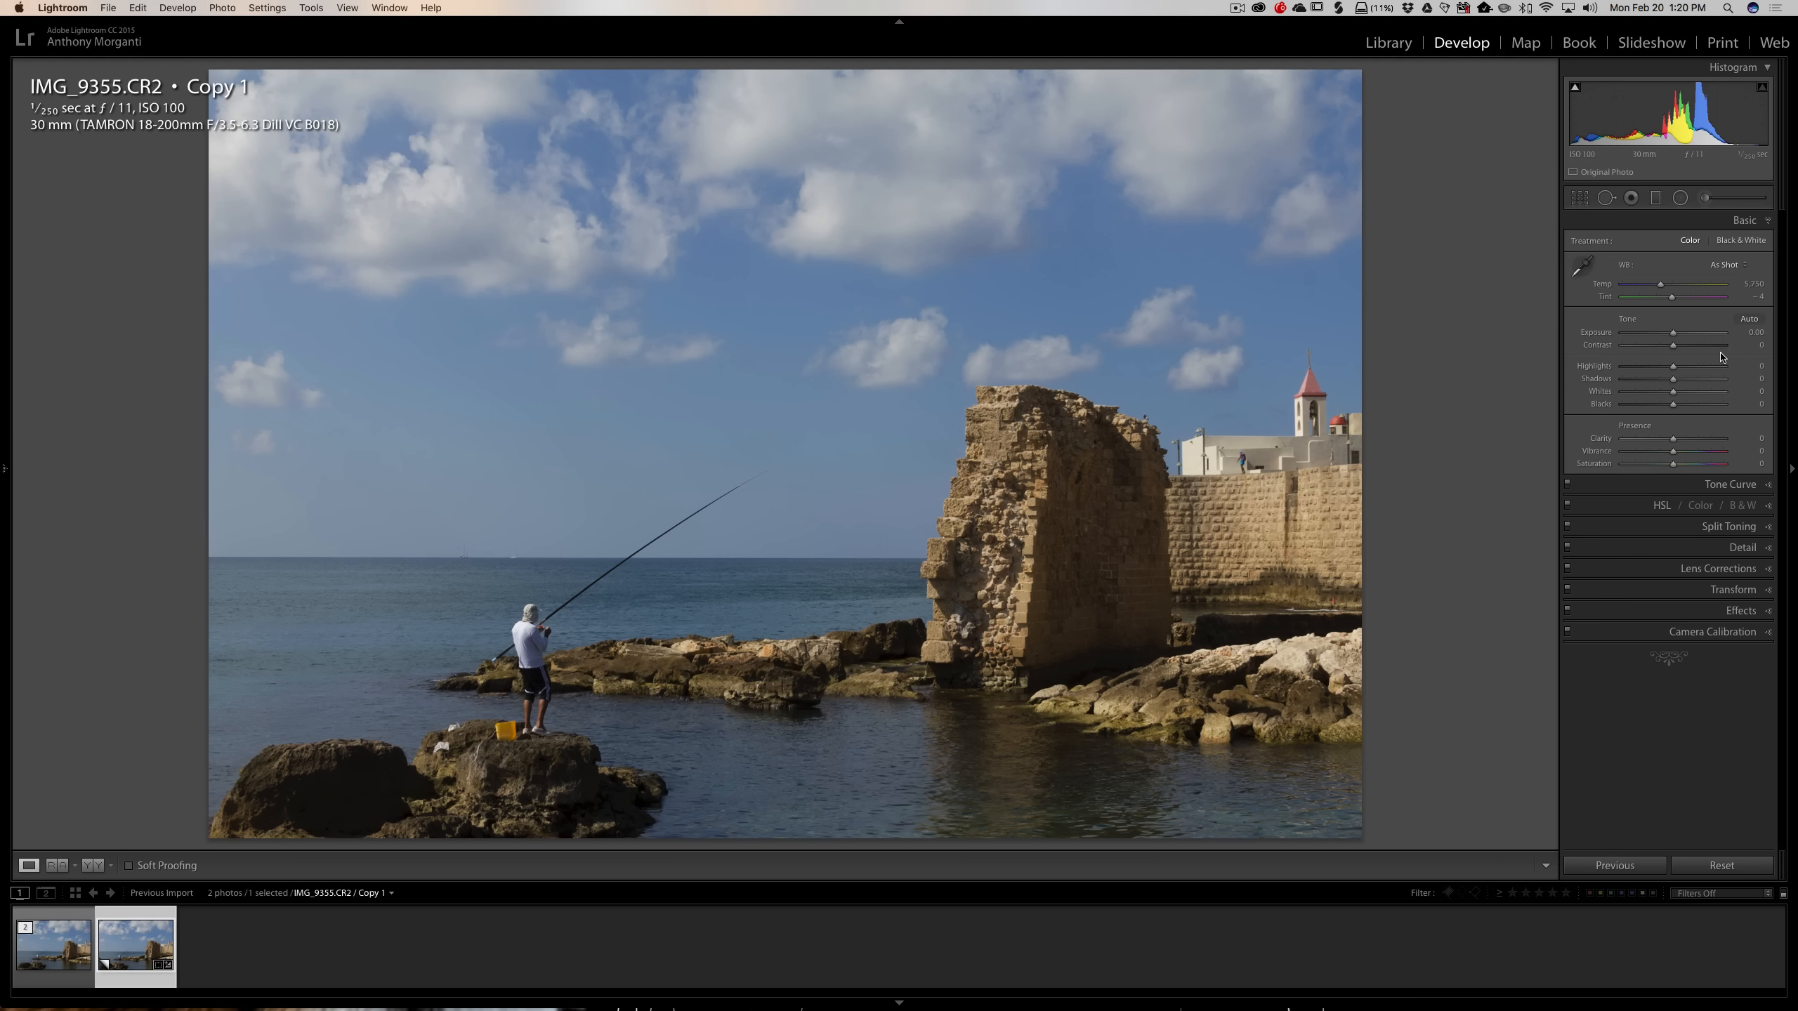
pyautogui.click(1727, 265)
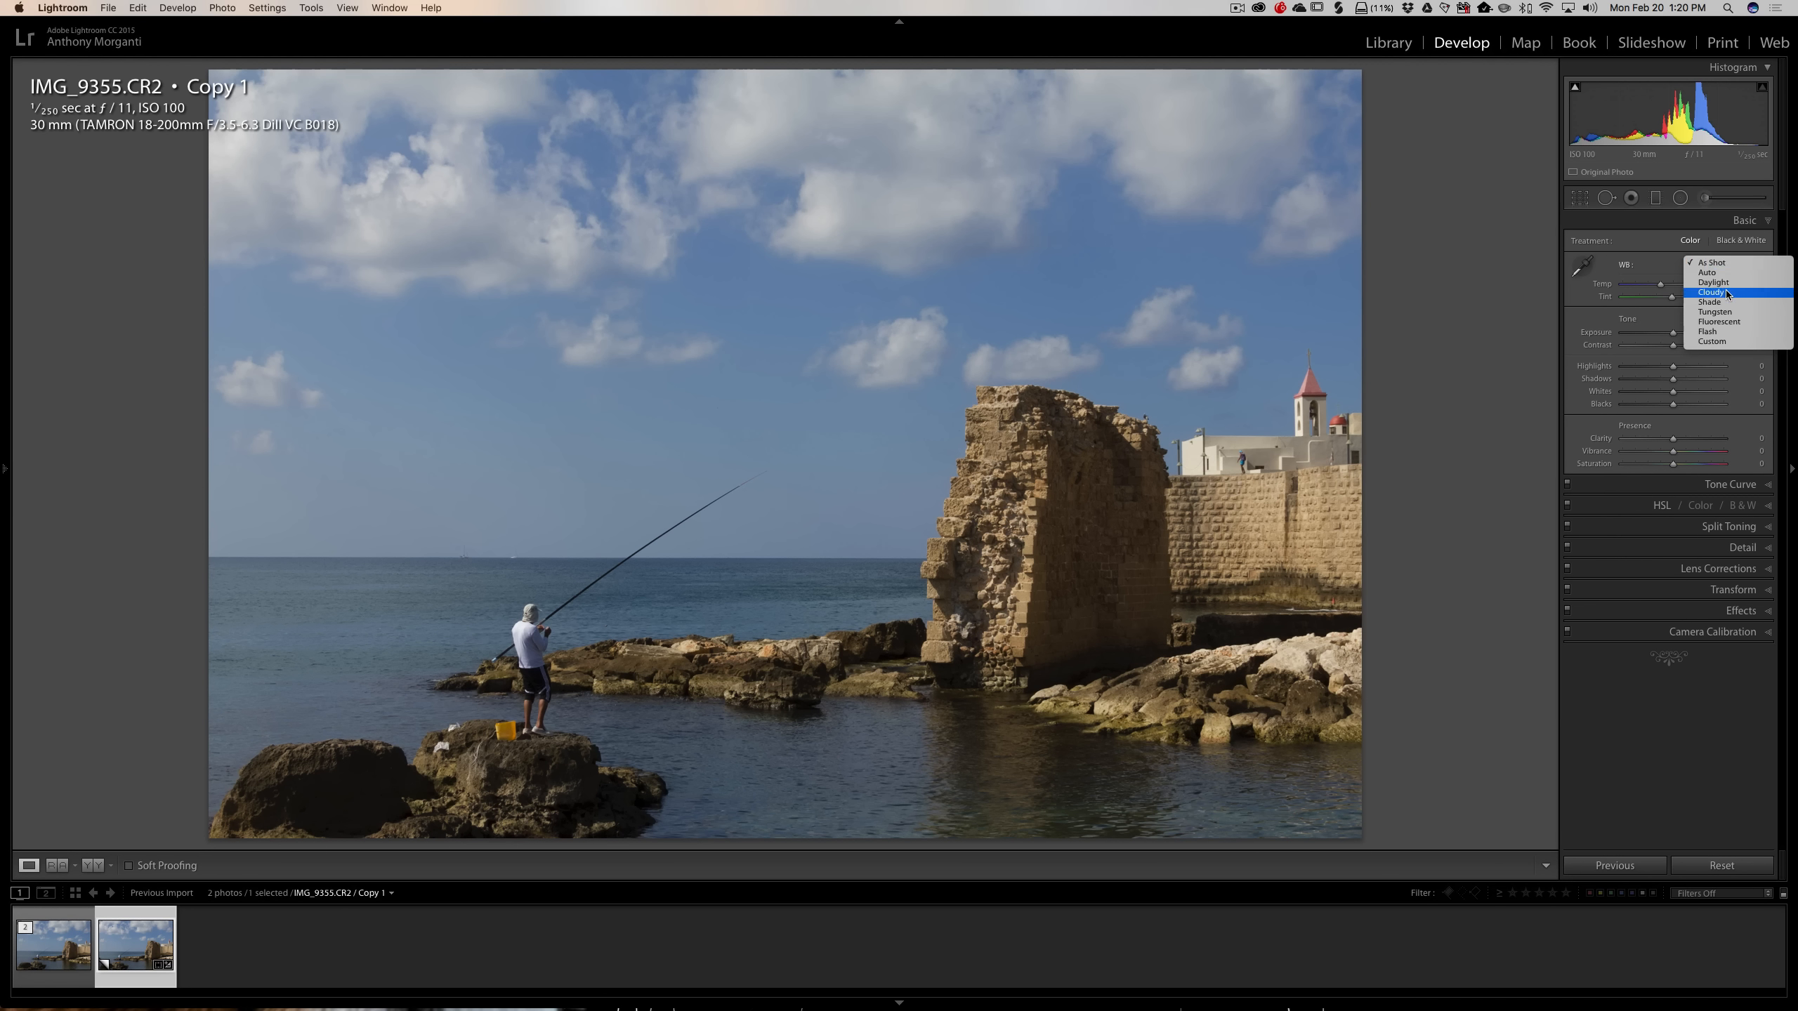
pyautogui.click(1727, 292)
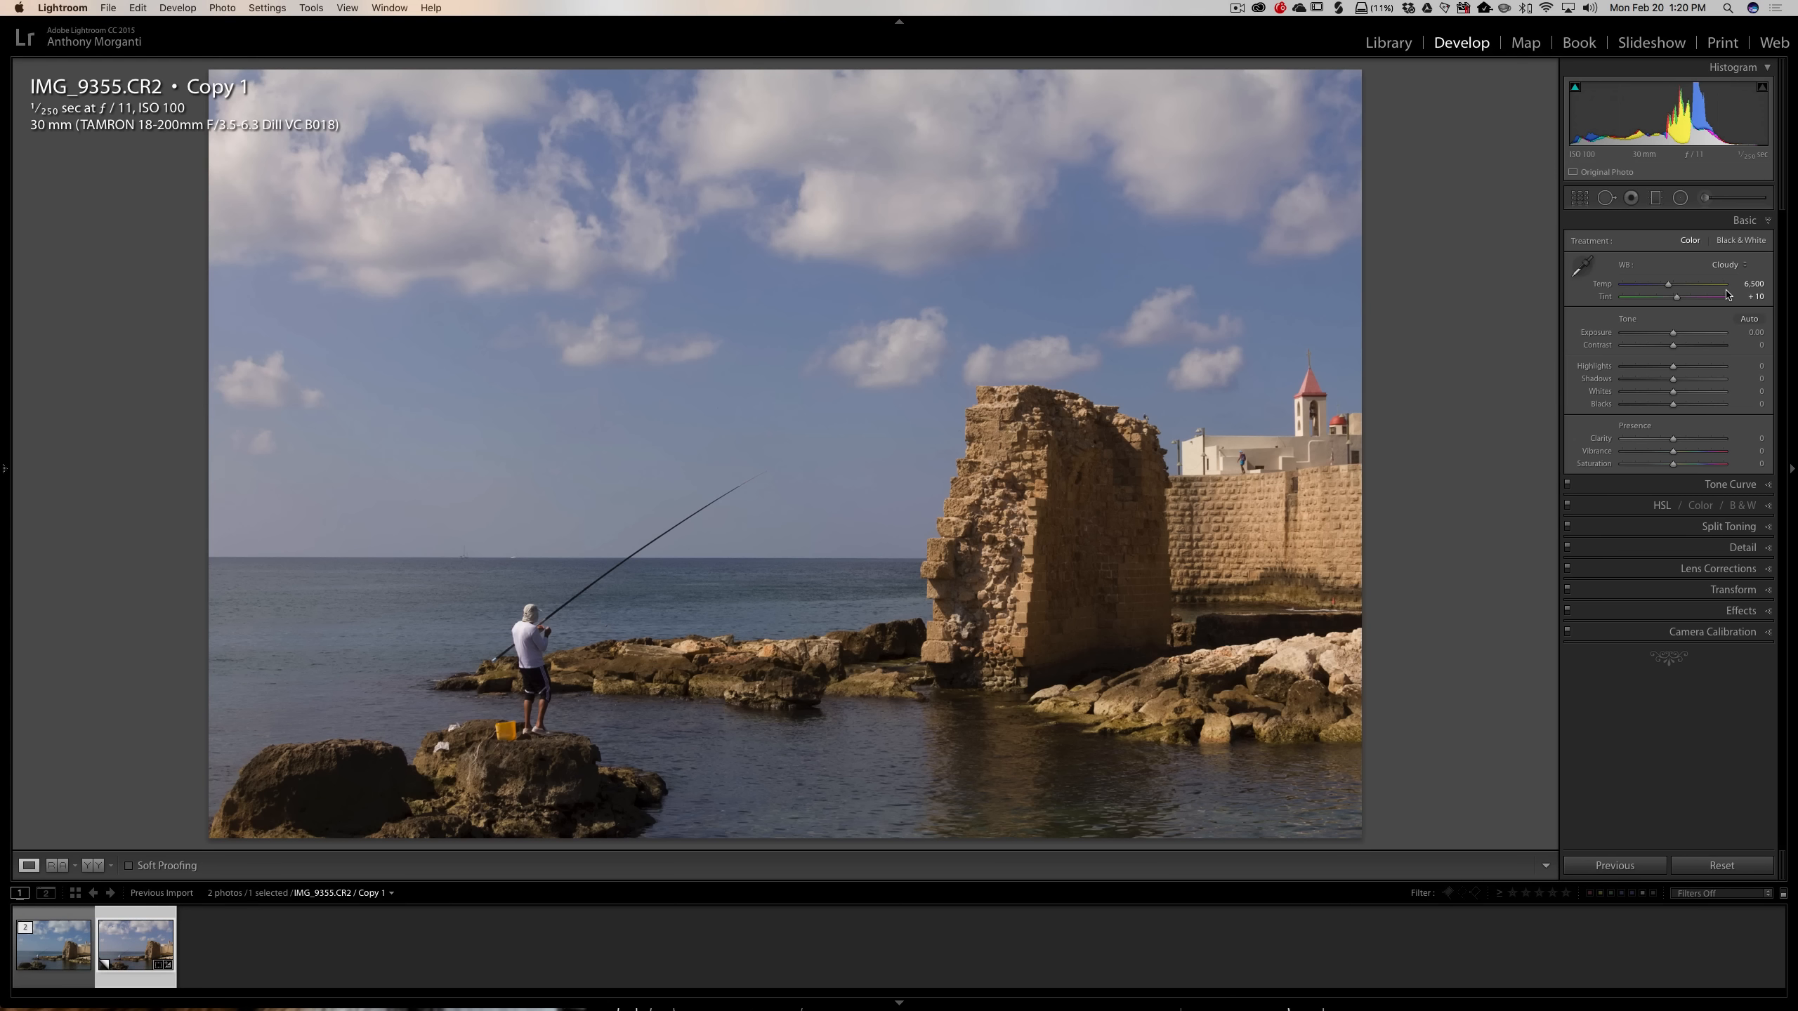
pyautogui.click(1725, 265)
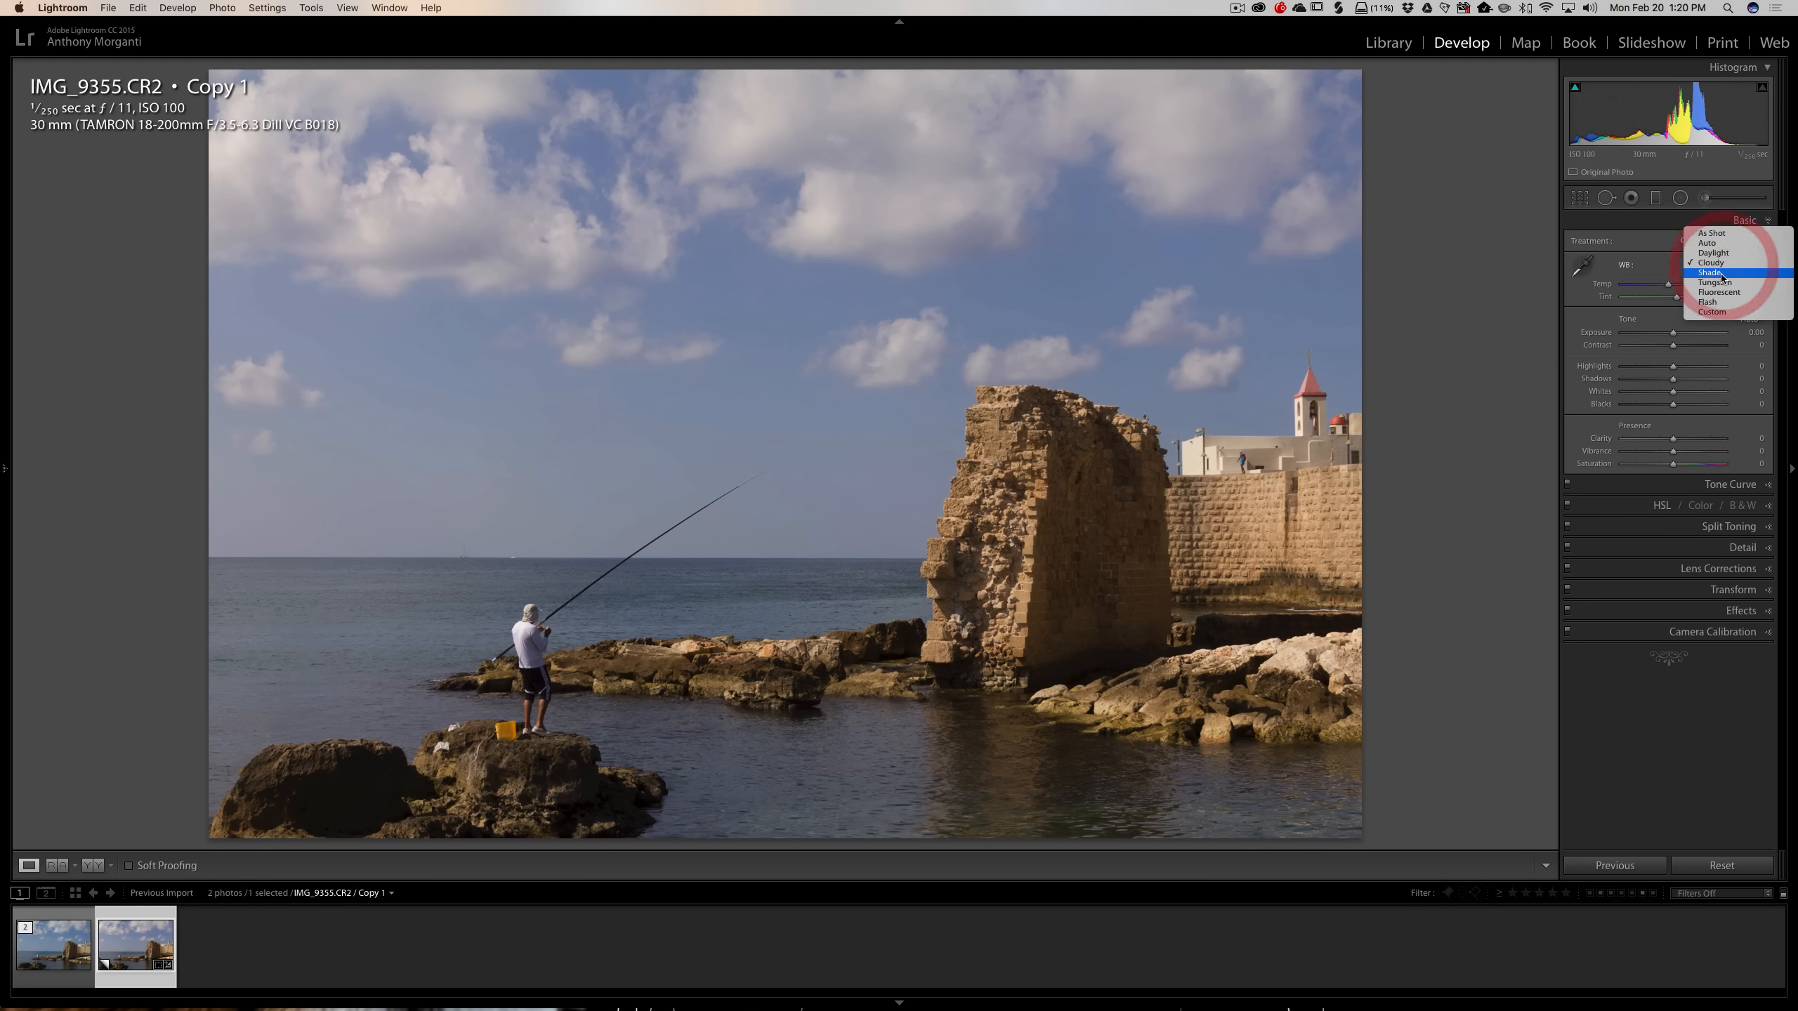
pyautogui.click(1722, 277)
pyautogui.click(1725, 265)
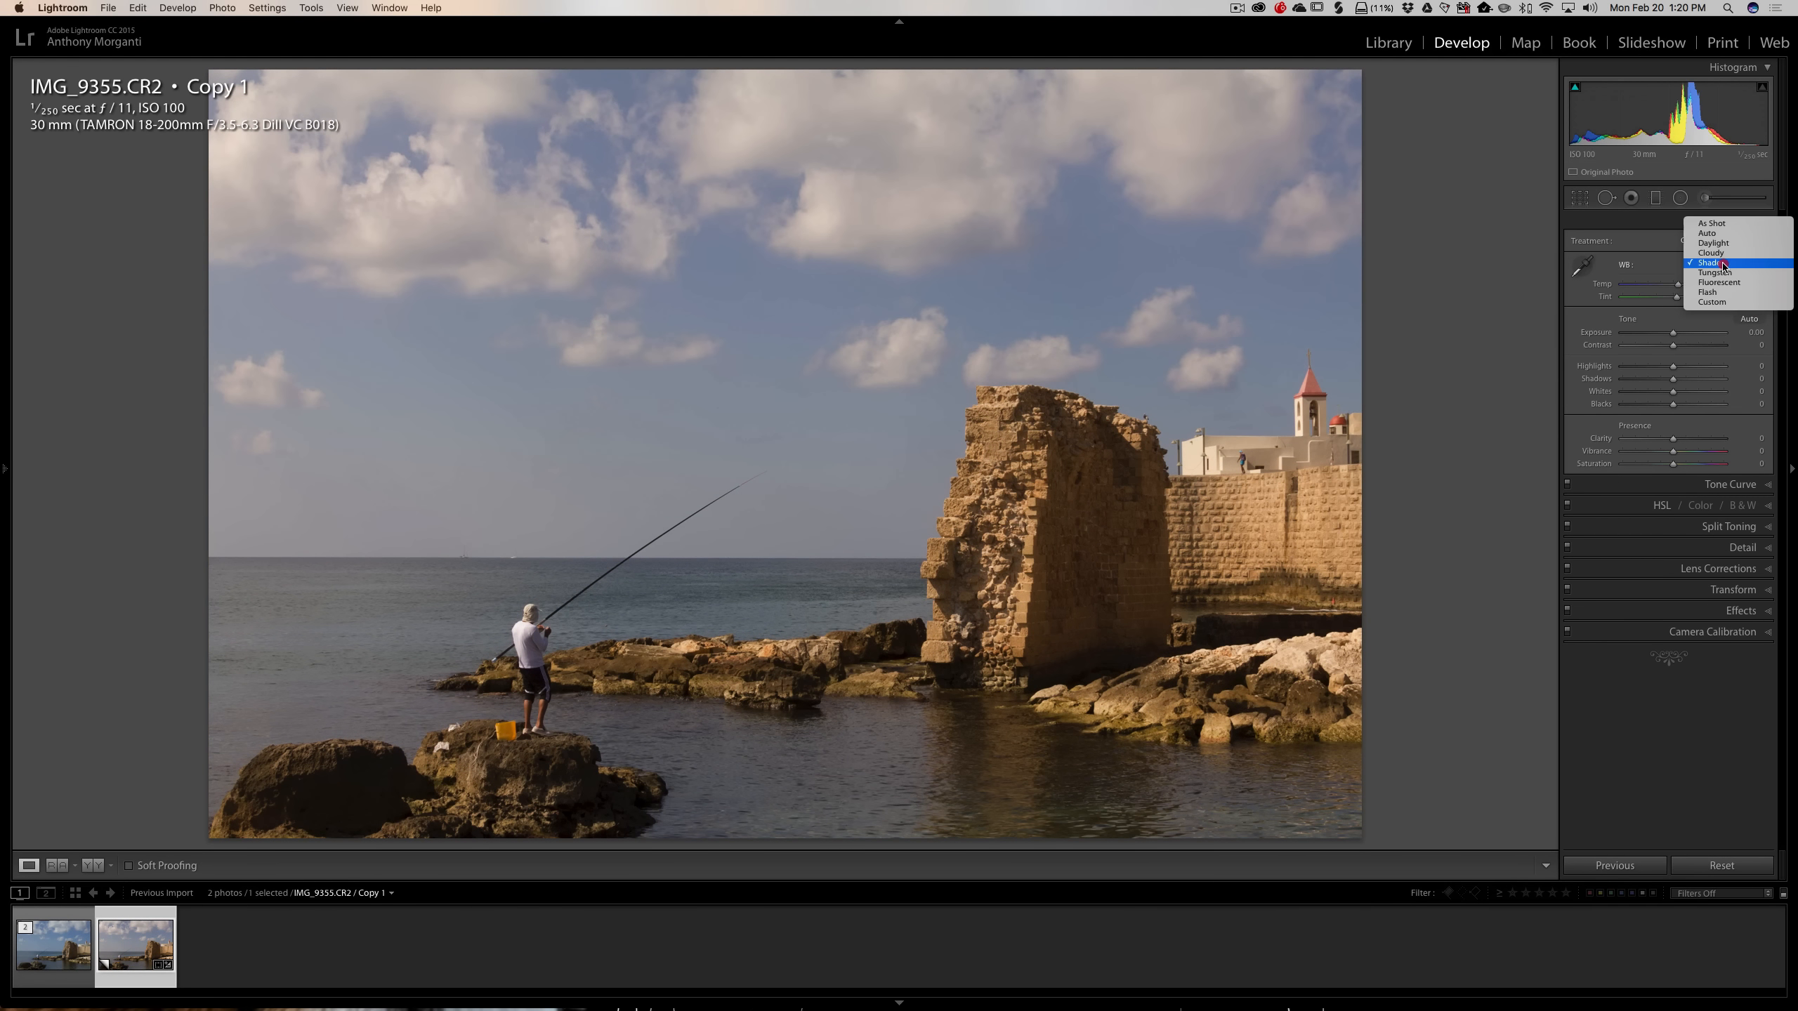
pyautogui.click(1720, 223)
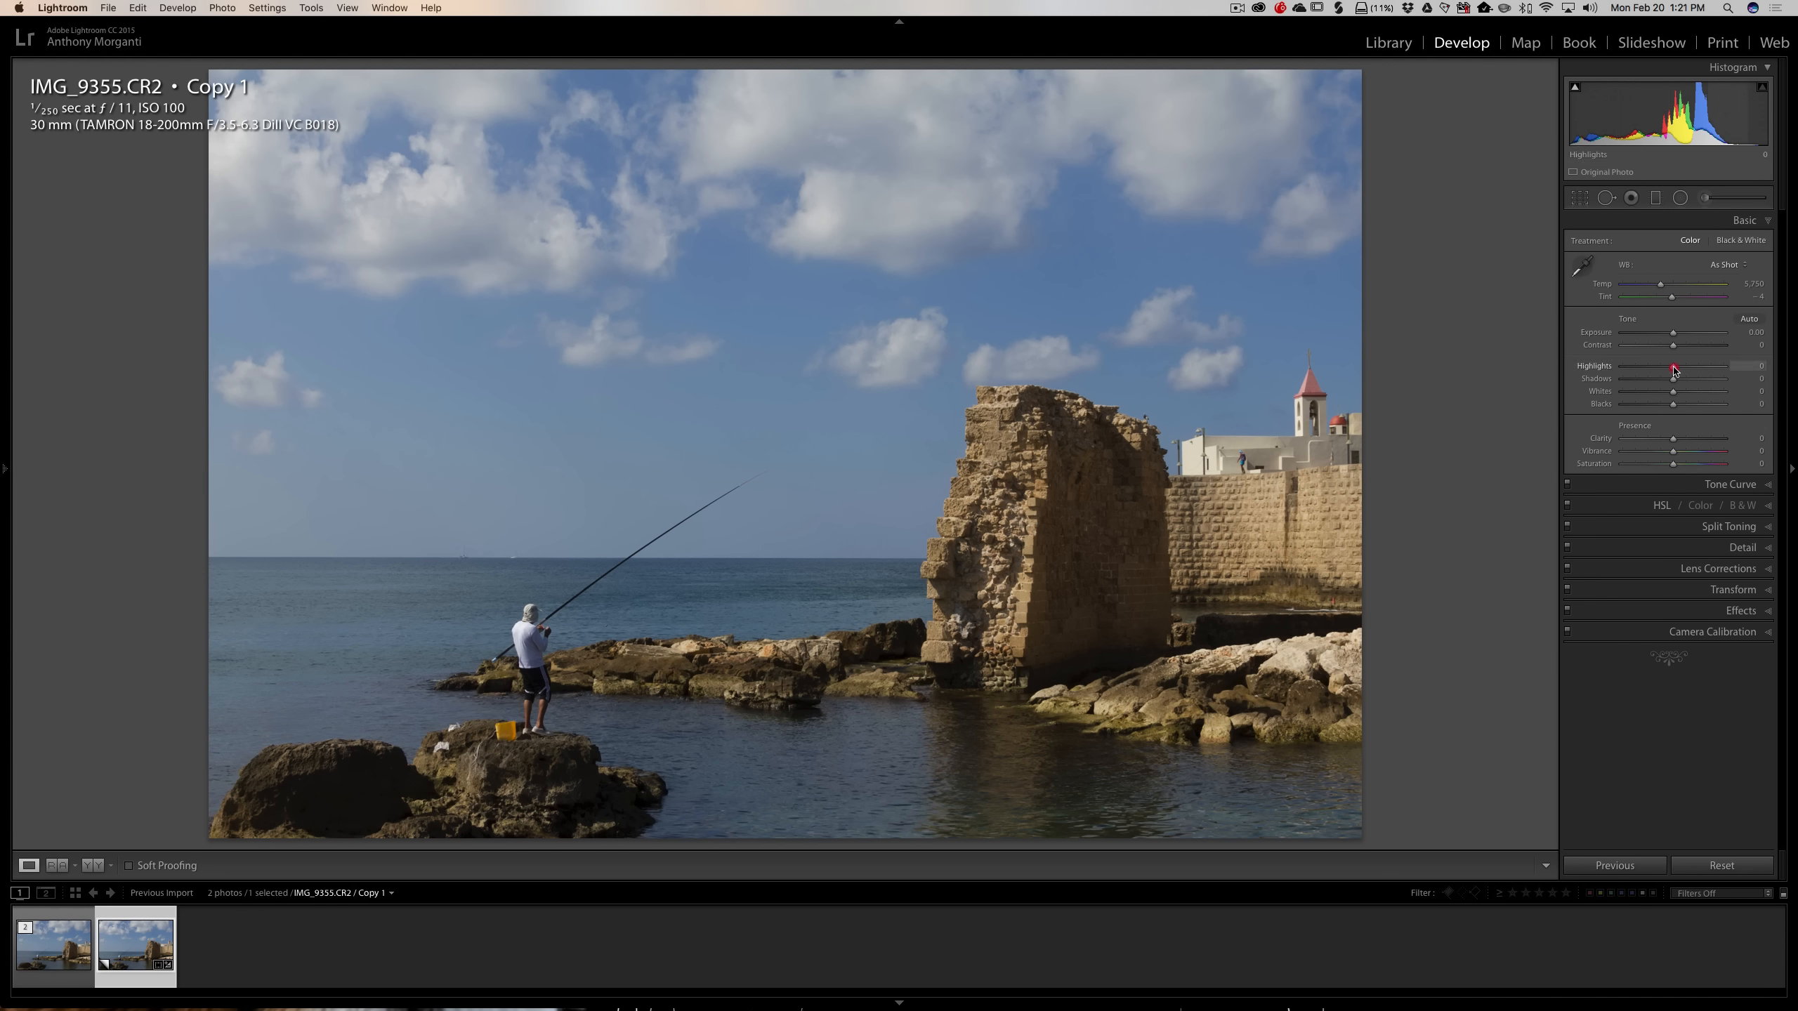
# Set Highlights to -55 and Shadows to +100, and raise Vibrance slightly
pyautogui.moveTo(1673, 368); pyautogui.dragTo(1723, 384)
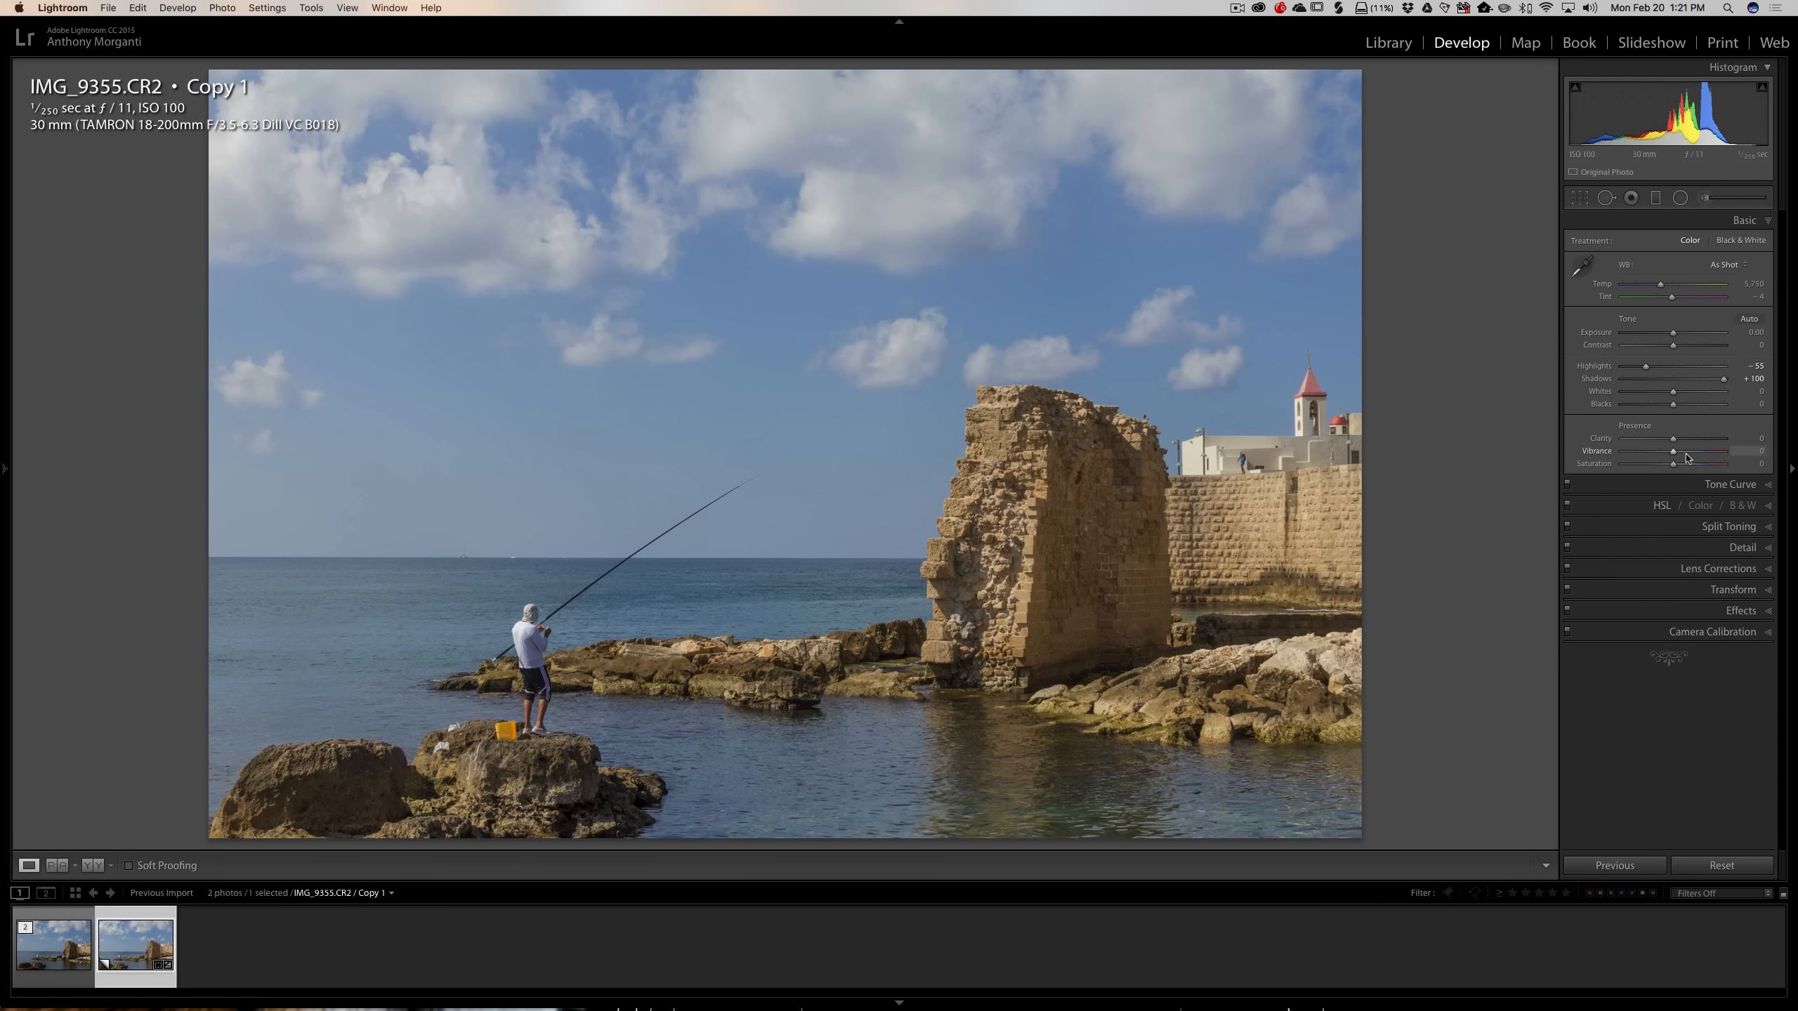
pyautogui.moveTo(1674, 455); pyautogui.dragTo(1680, 455)
# Try the Medium Contrast point curve on the photo, and apply the Strong Contrast curve instead
pyautogui.click(1727, 488)
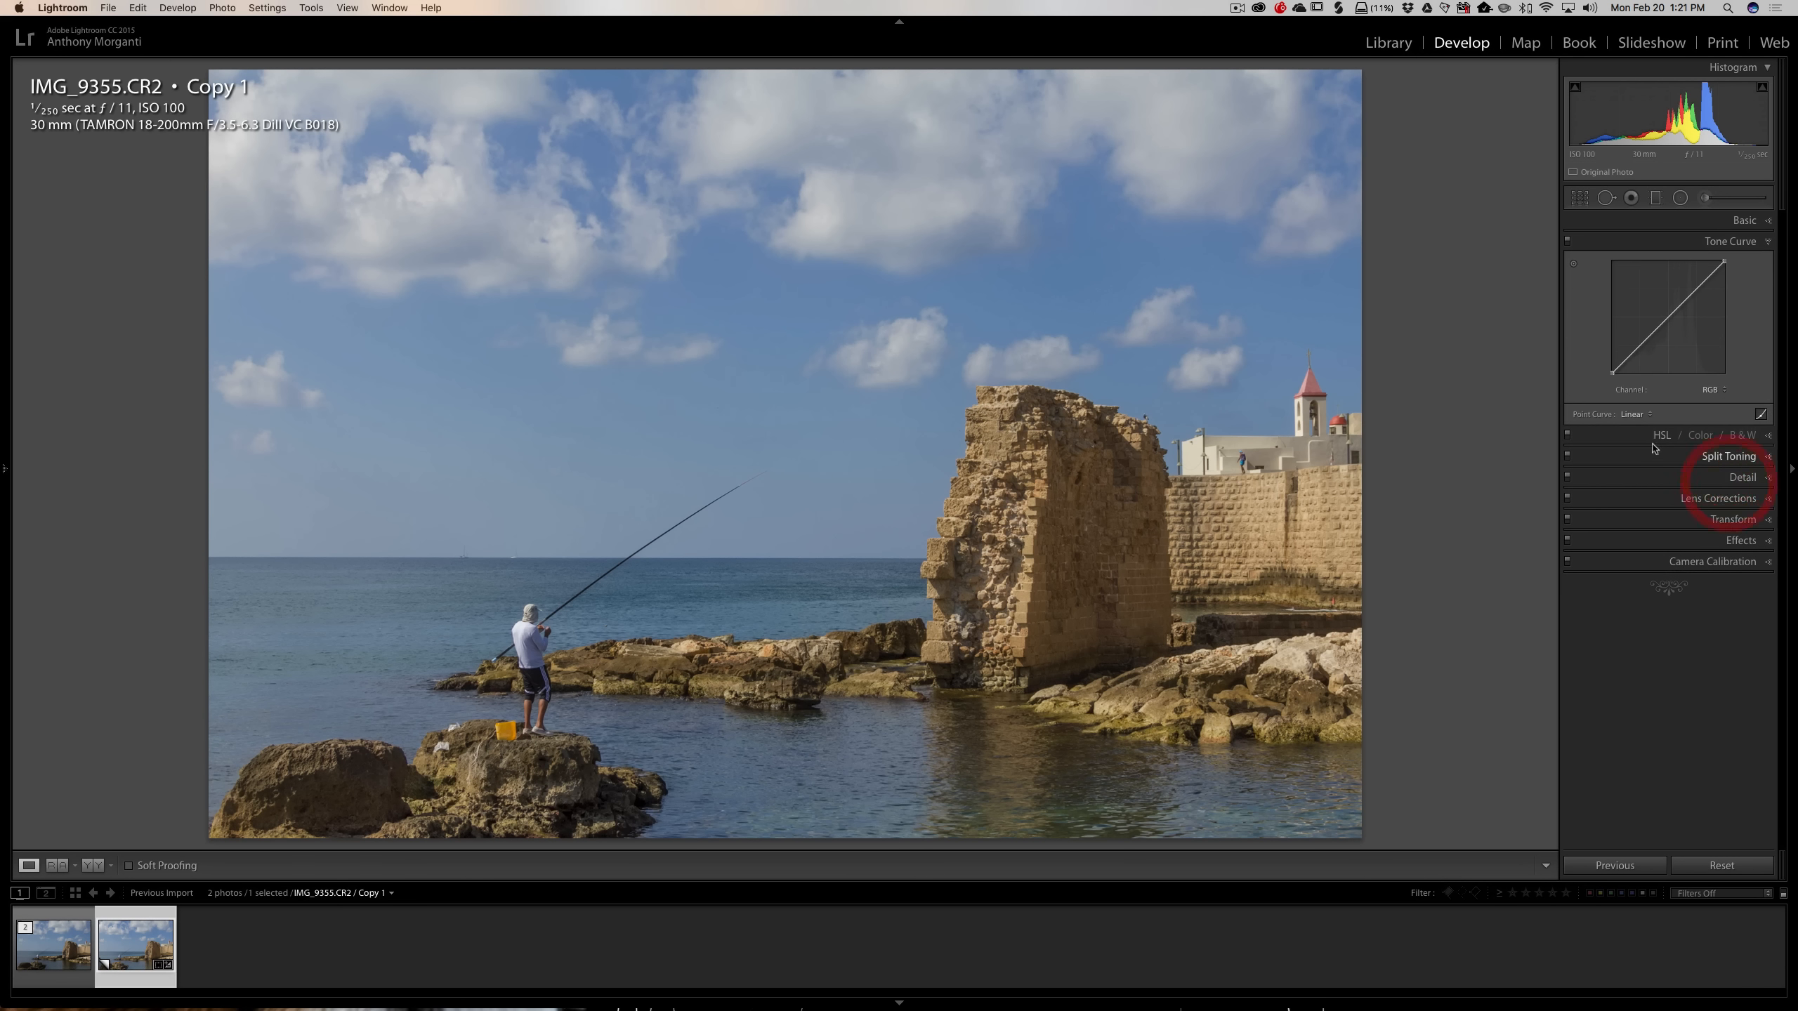
pyautogui.click(1642, 415)
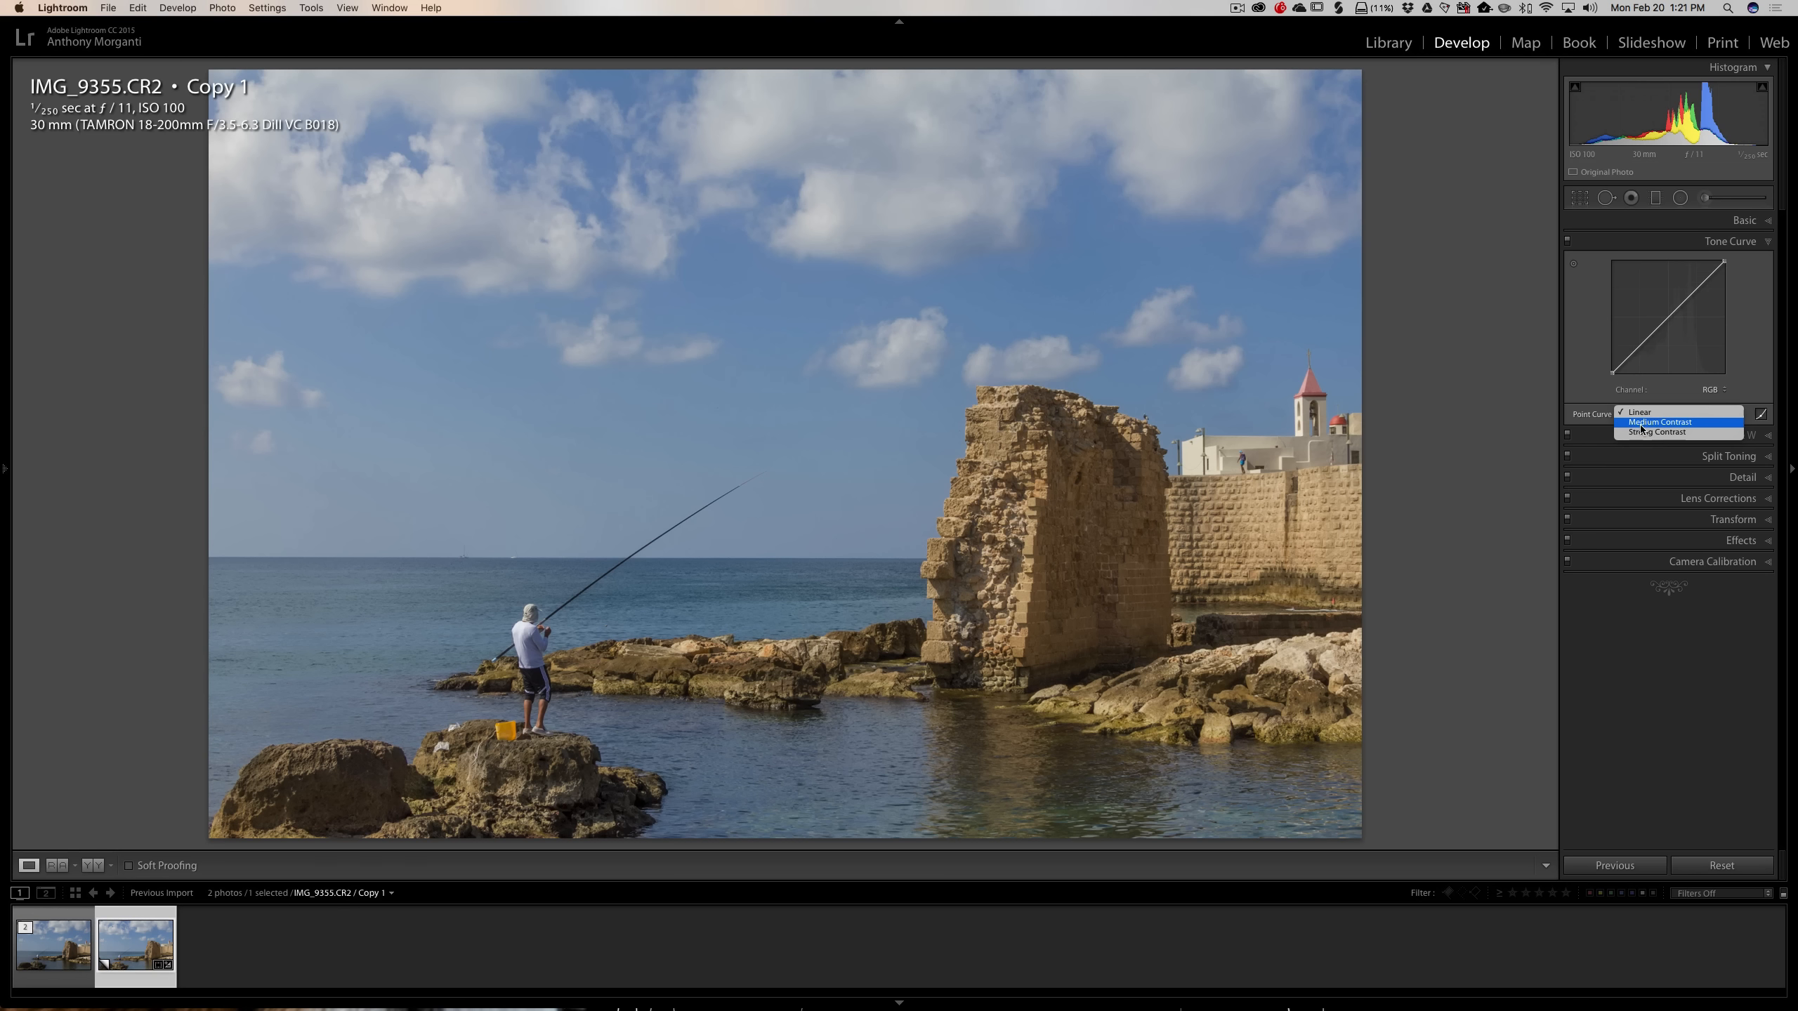
pyautogui.click(1641, 422)
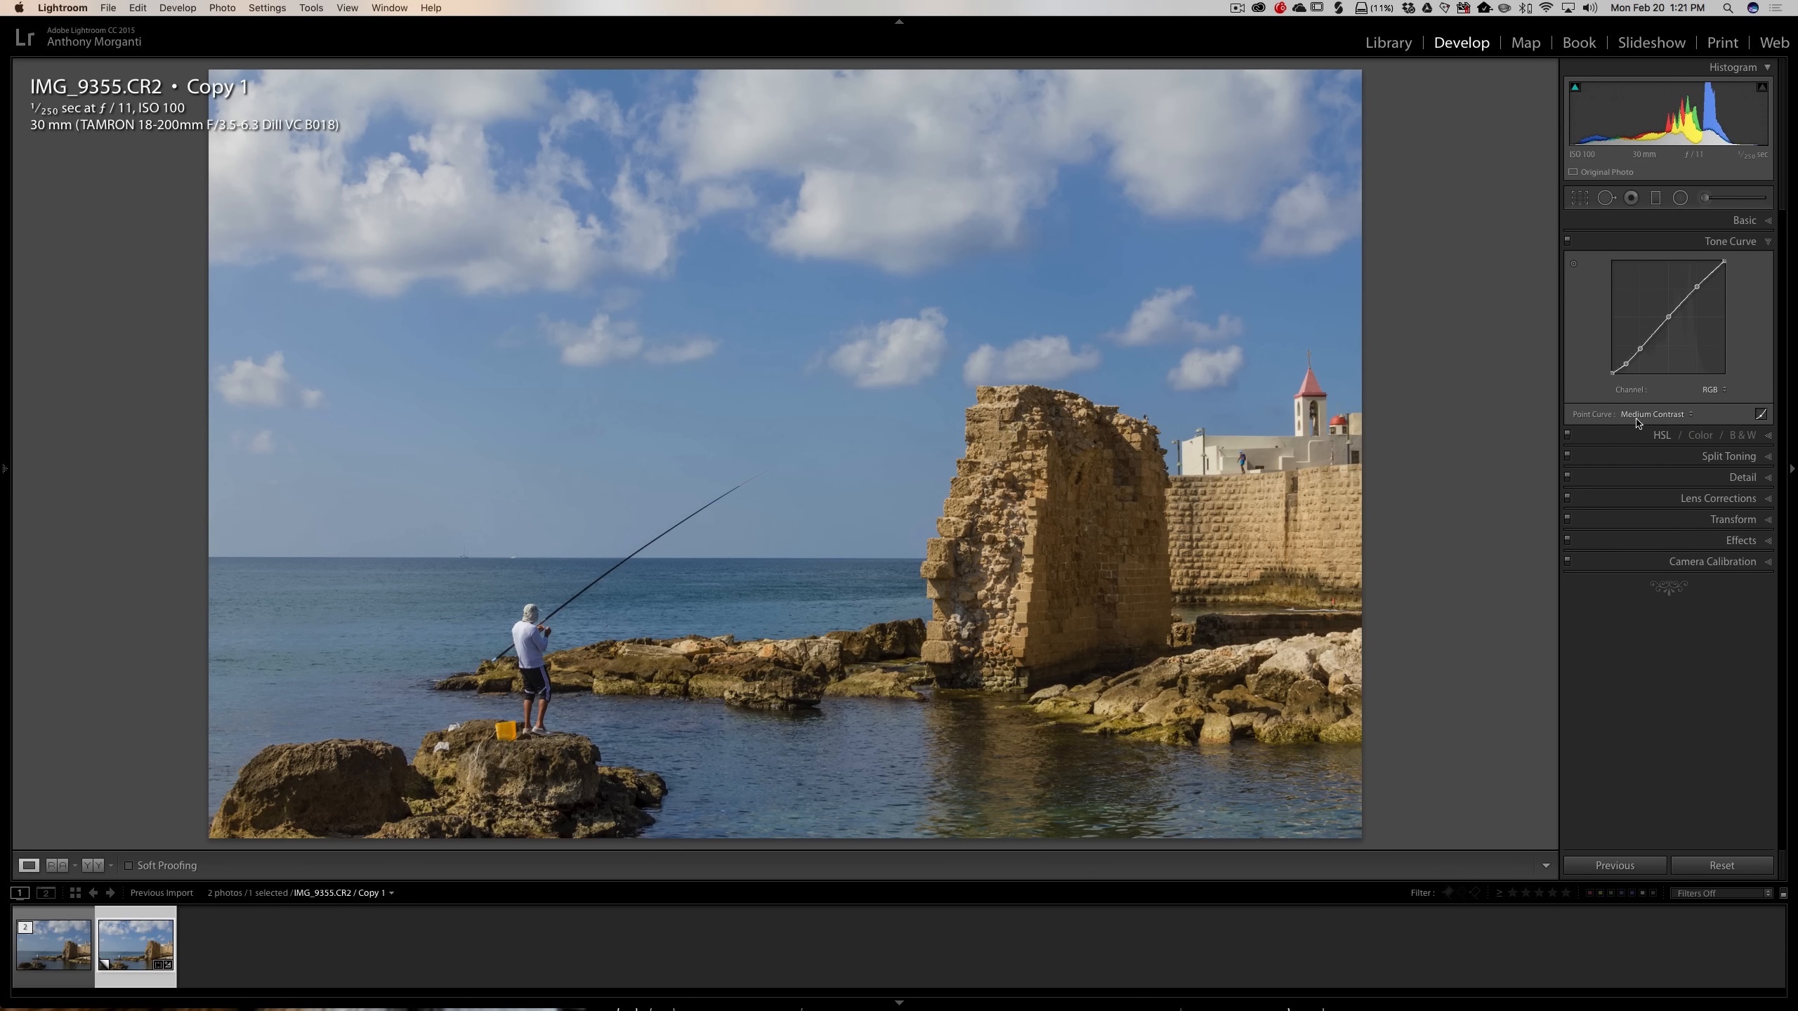
pyautogui.click(1639, 416)
pyautogui.click(1638, 425)
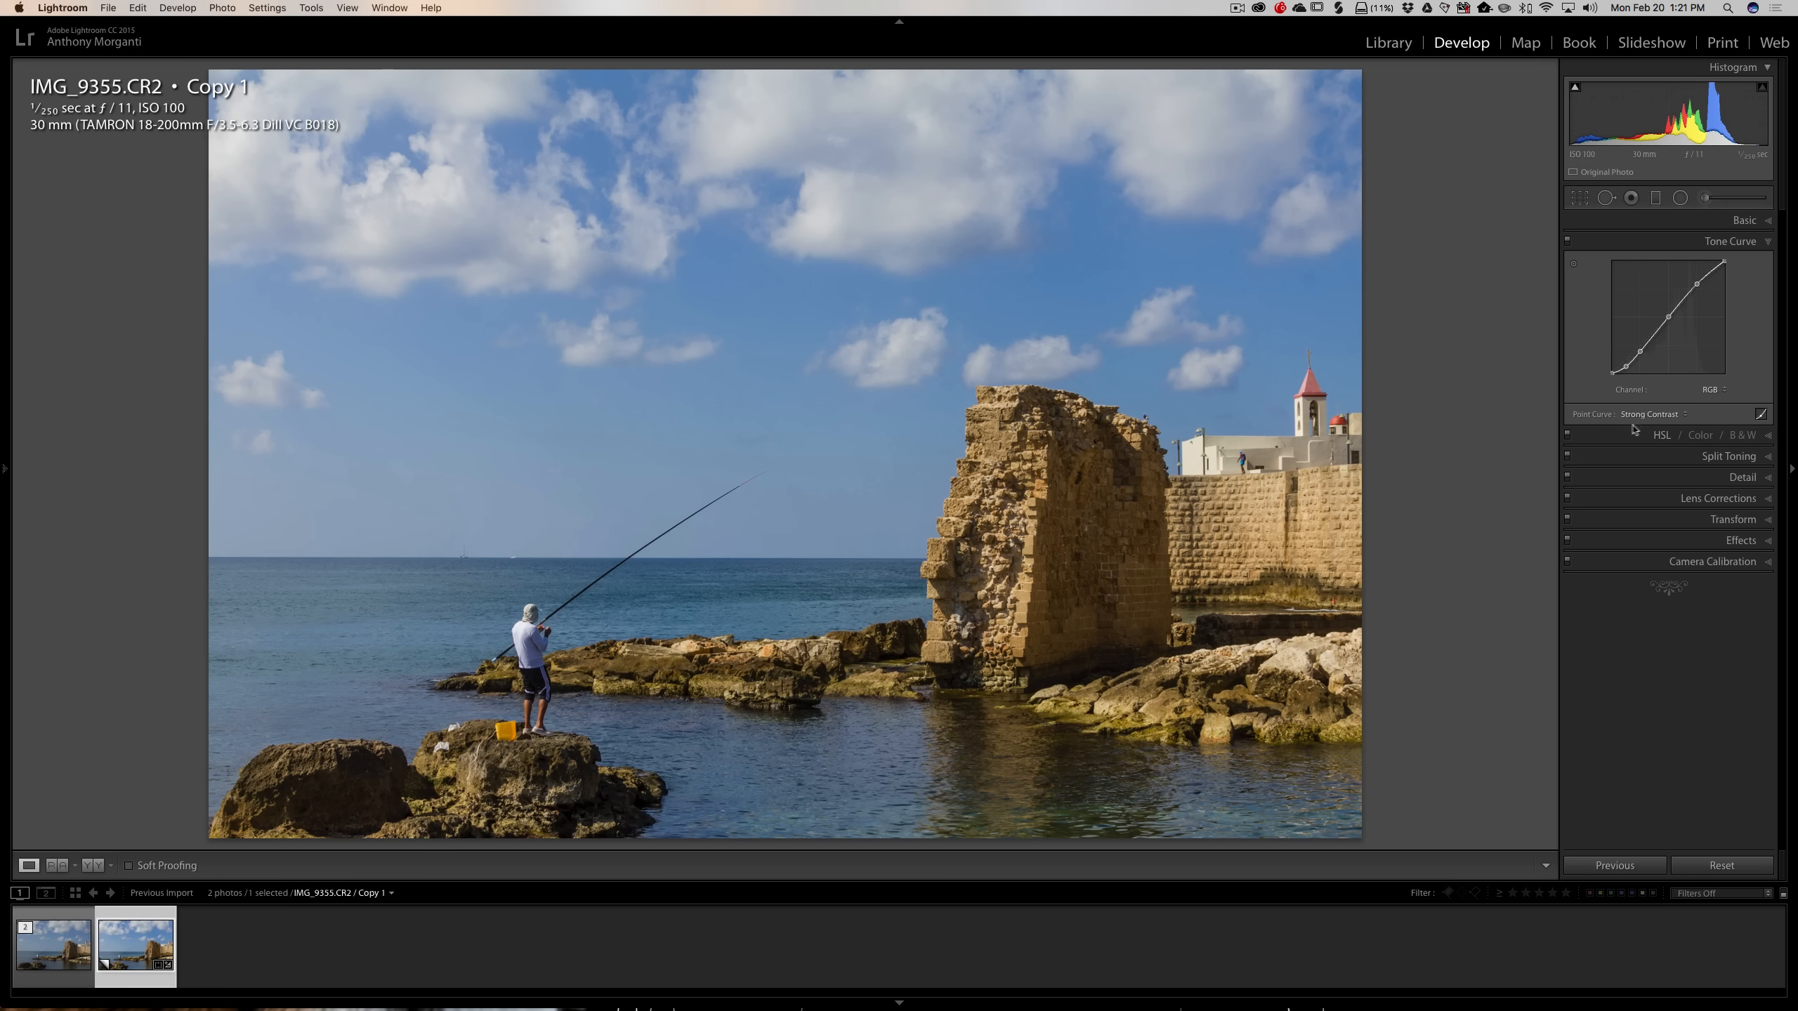
pyautogui.click(1729, 242)
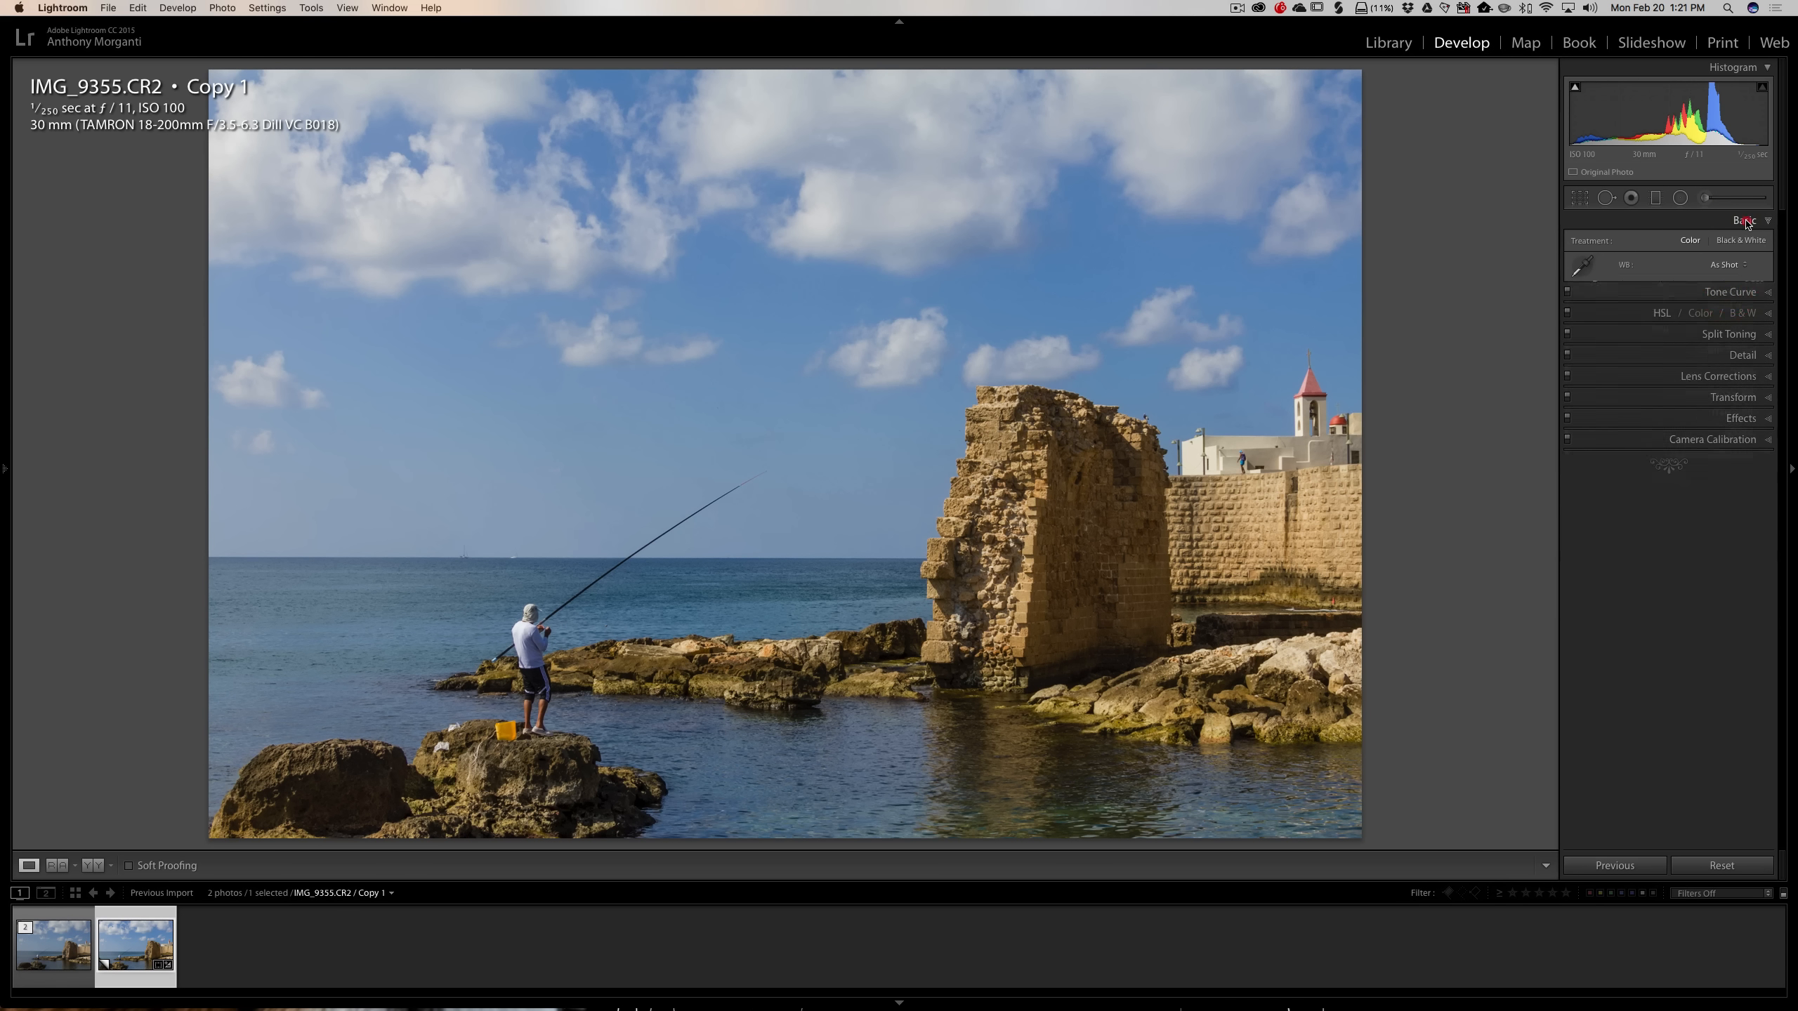
pyautogui.click(1737, 220)
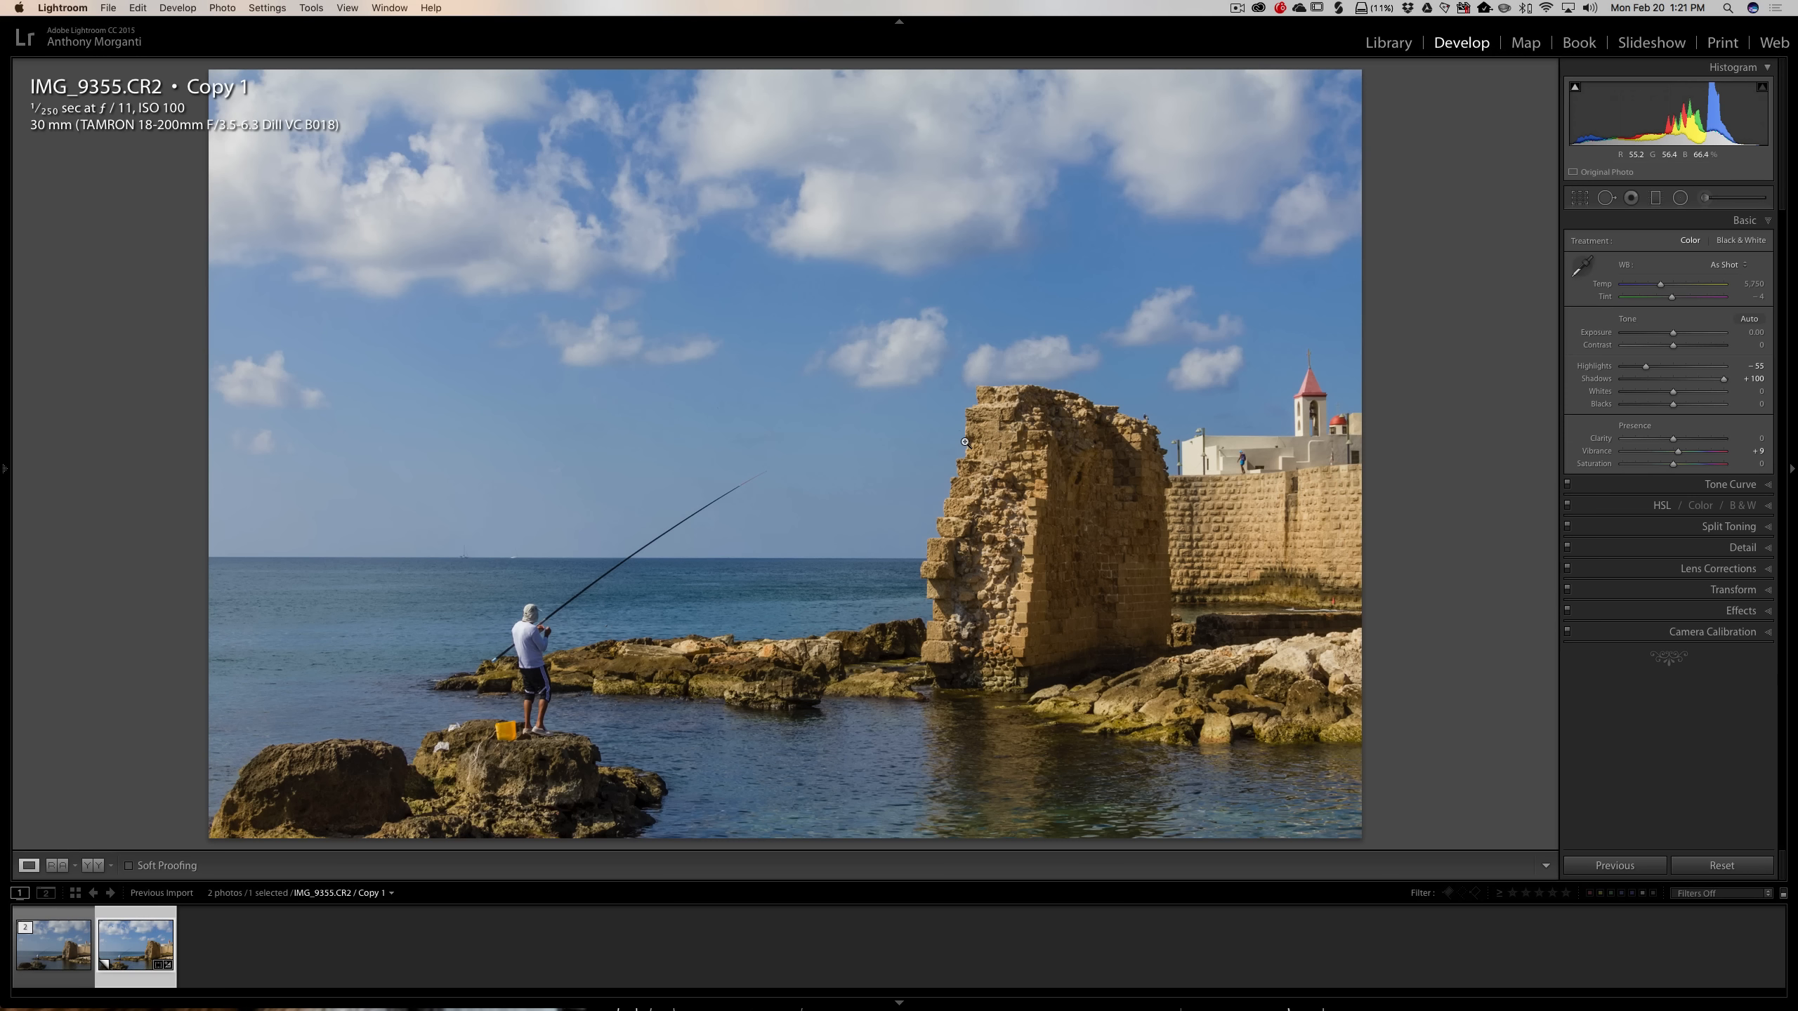
pyautogui.click(1730, 549)
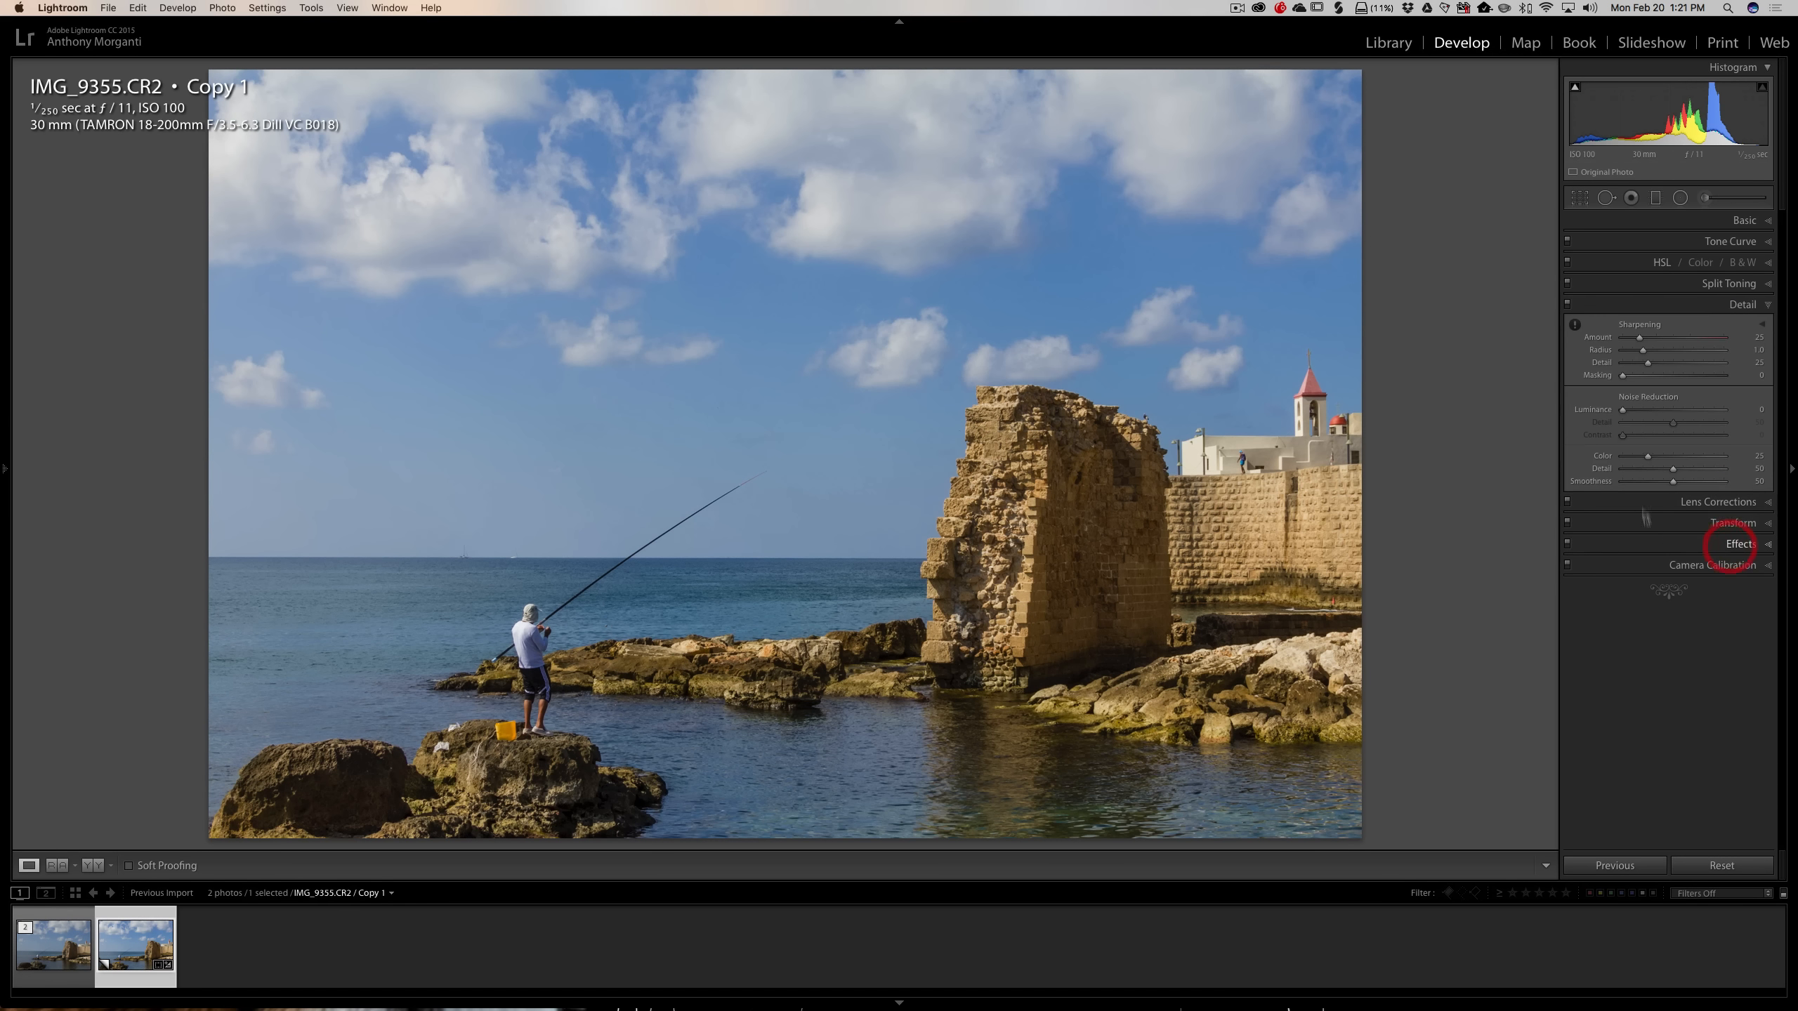
pyautogui.click(1727, 305)
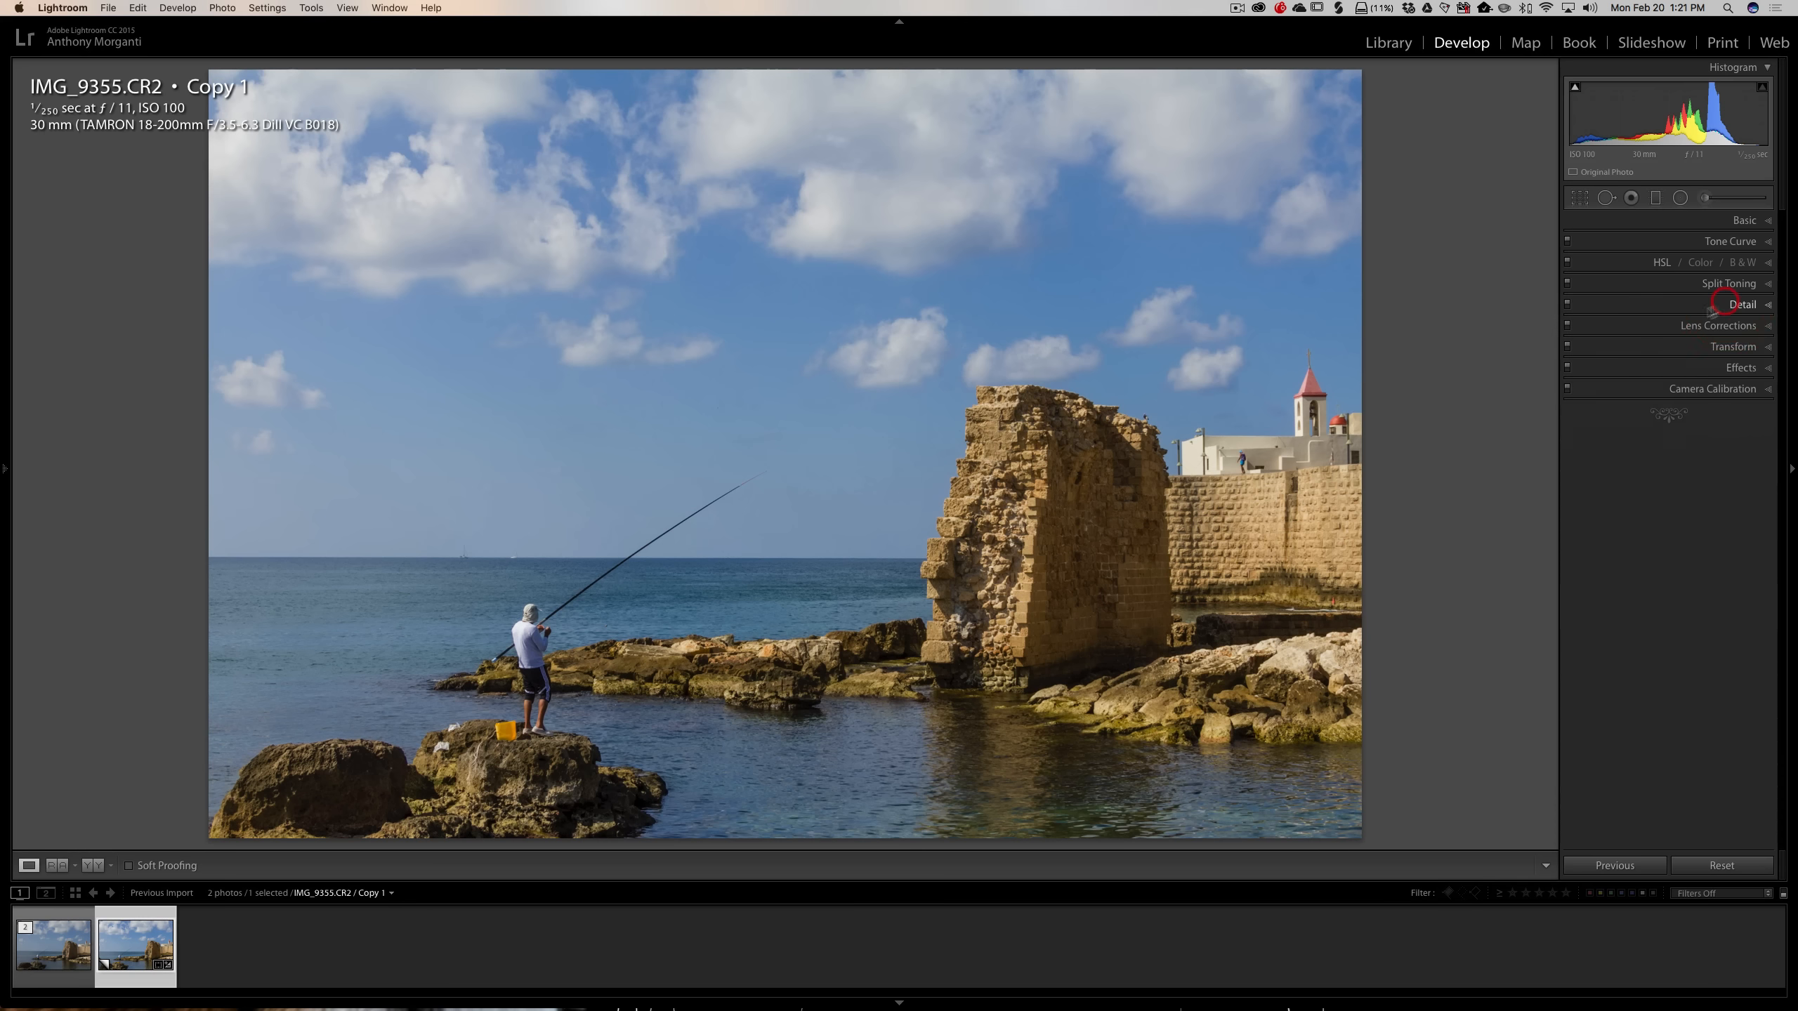
pyautogui.click(1736, 225)
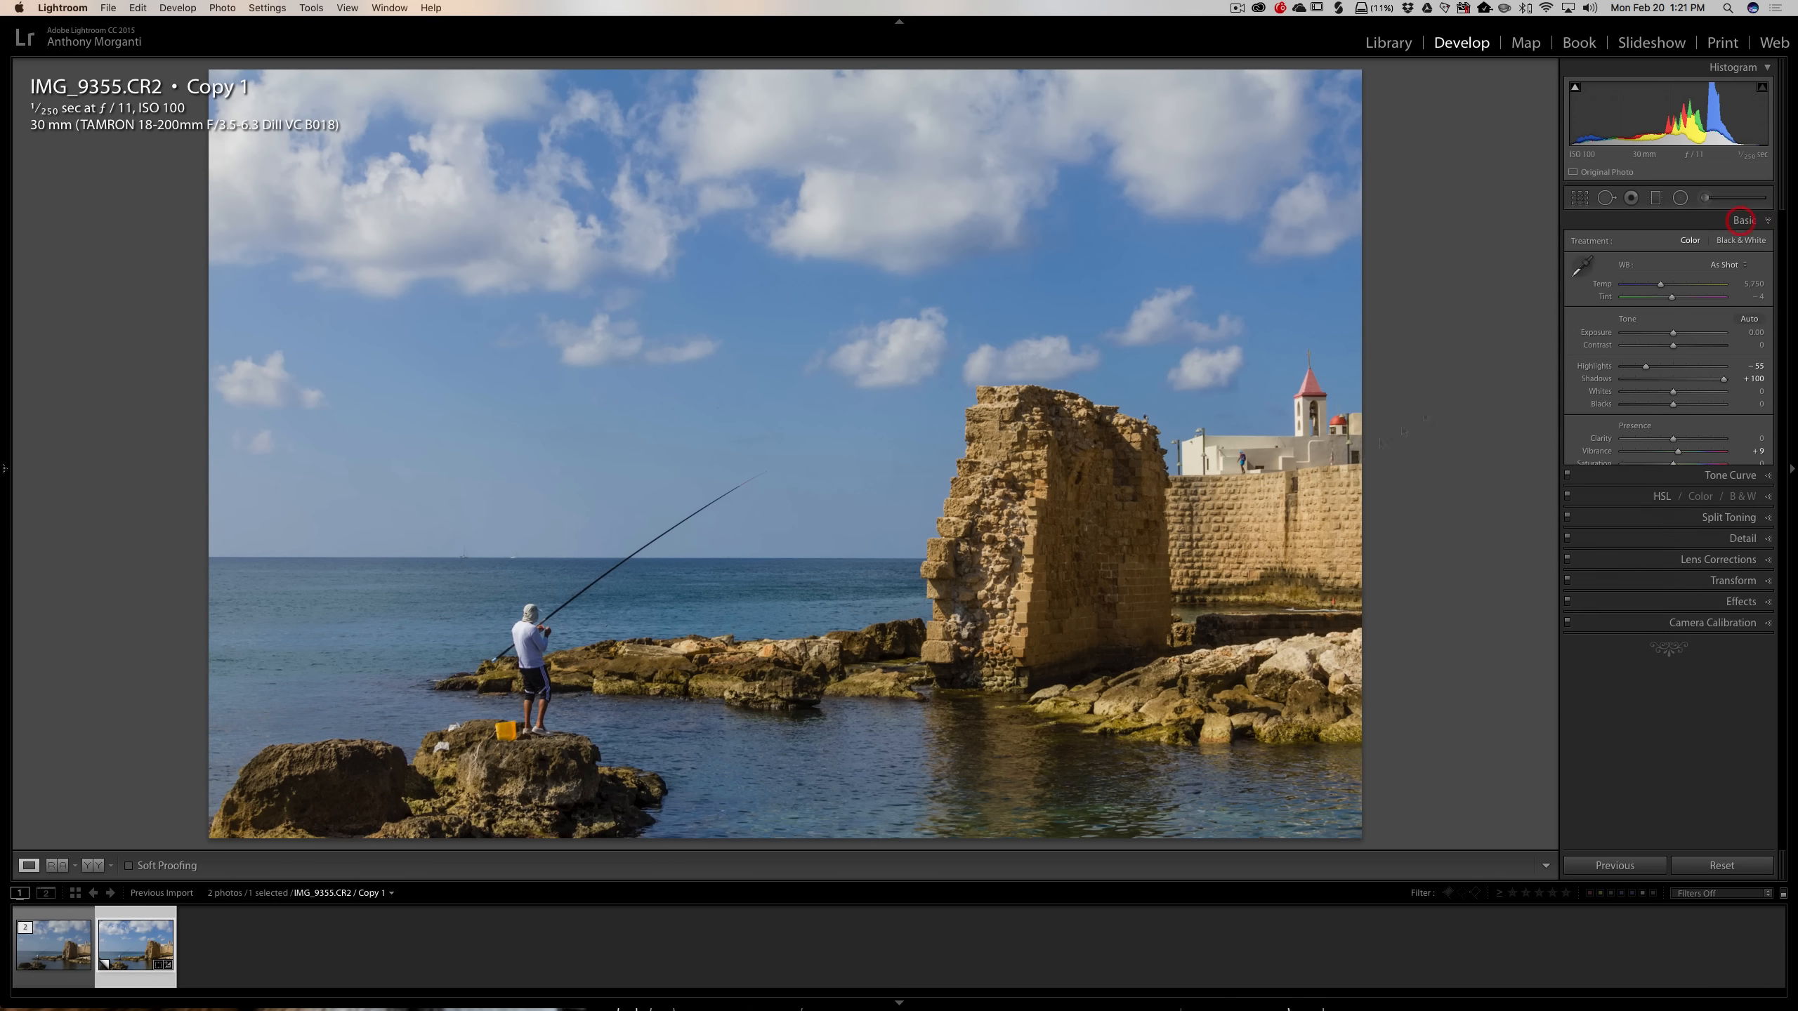
# Create another virtual copy of the edited photo and return to Copy 1
pyautogui.rightClick(133, 951)
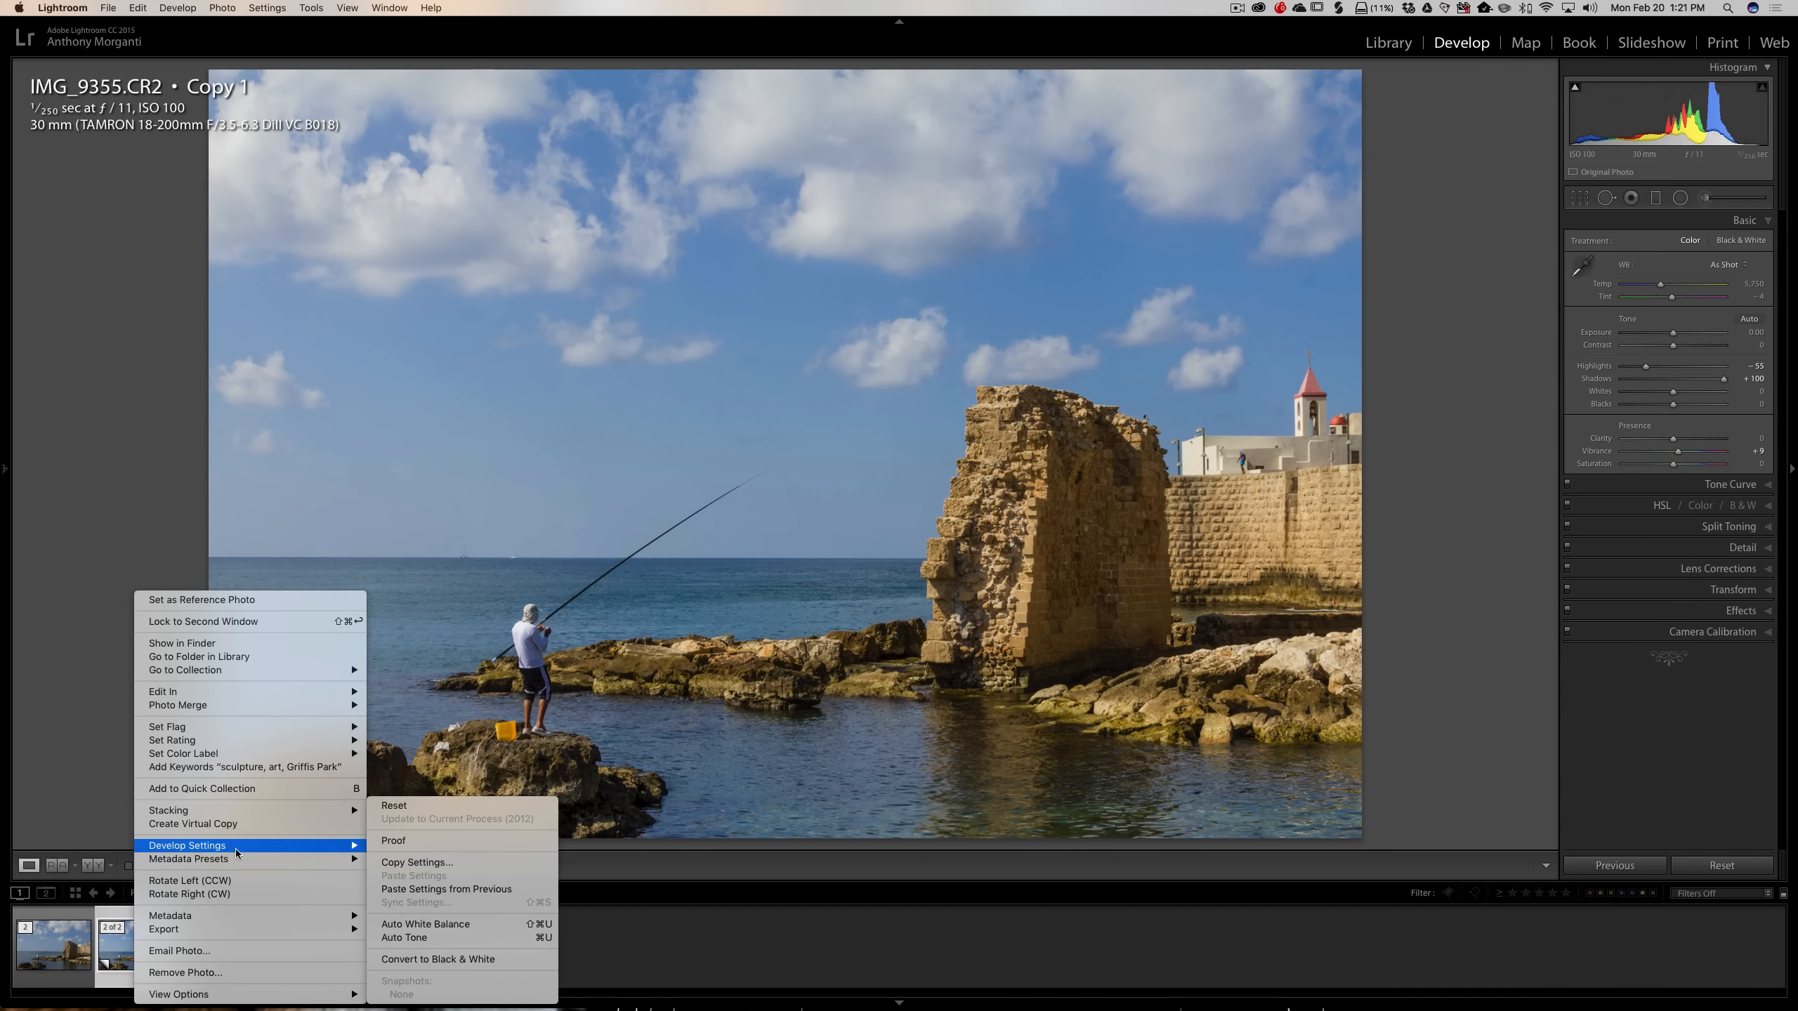
pyautogui.click(243, 824)
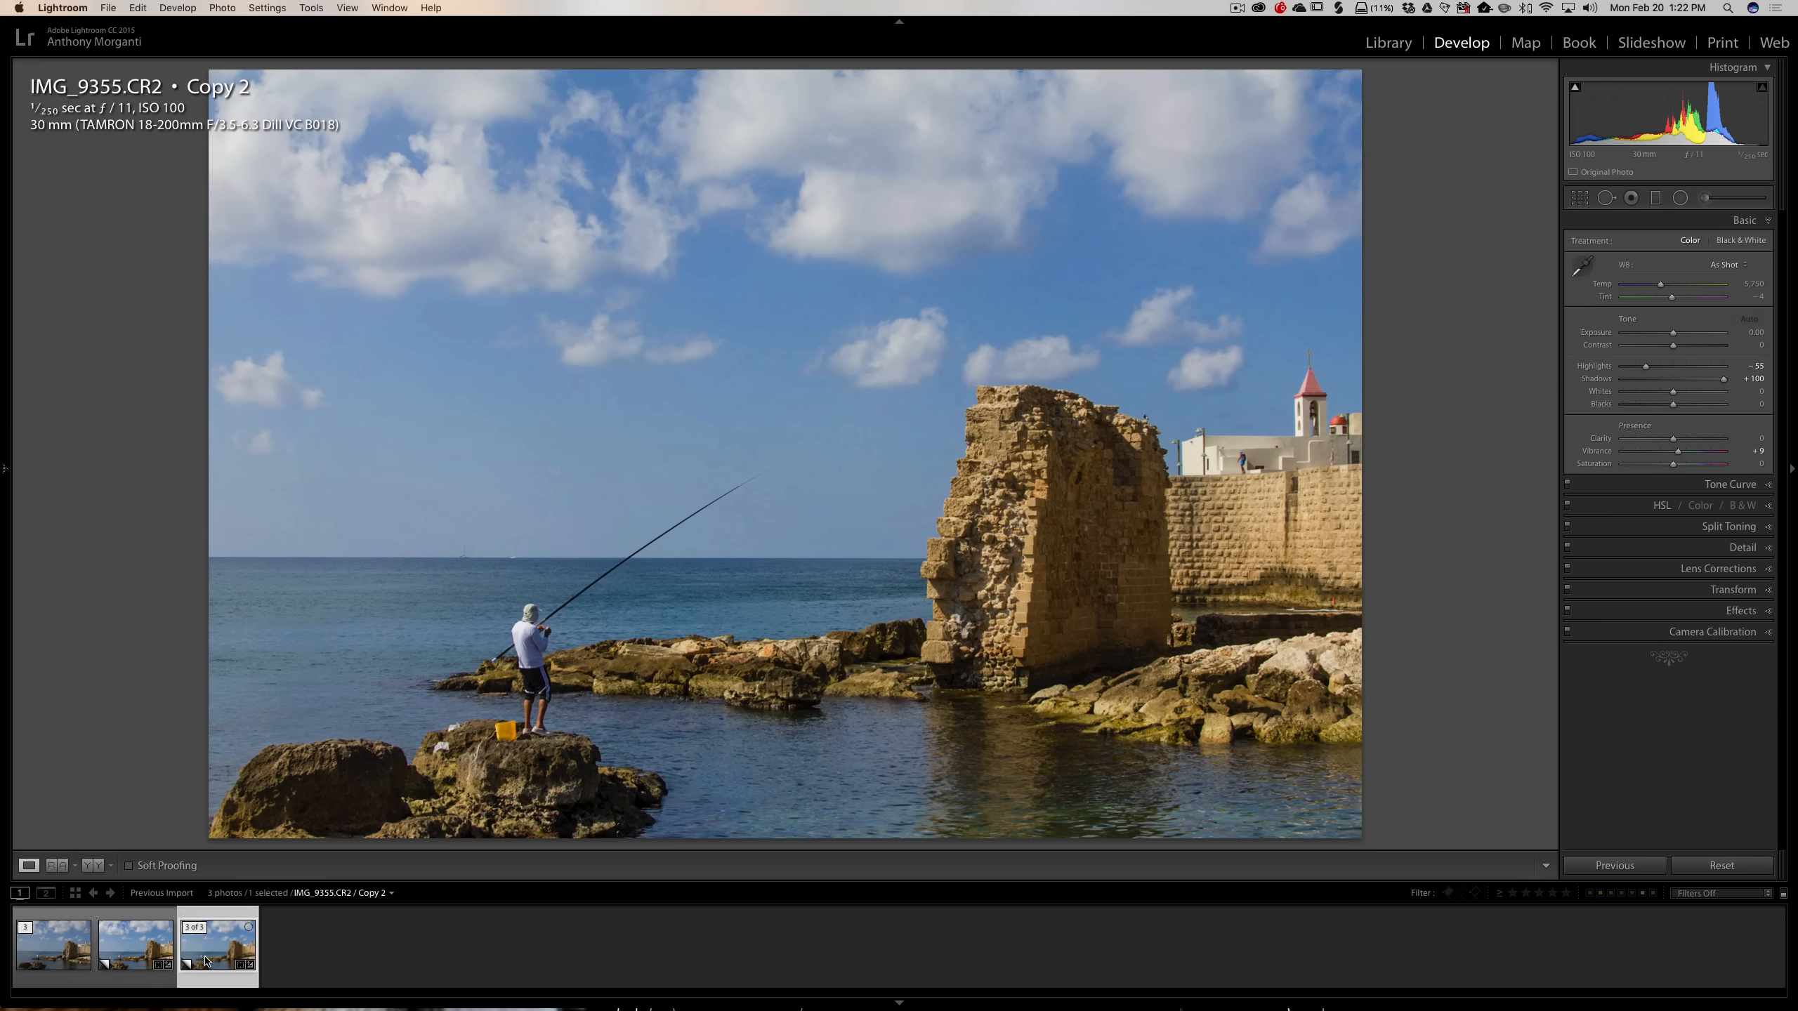
pyautogui.click(151, 948)
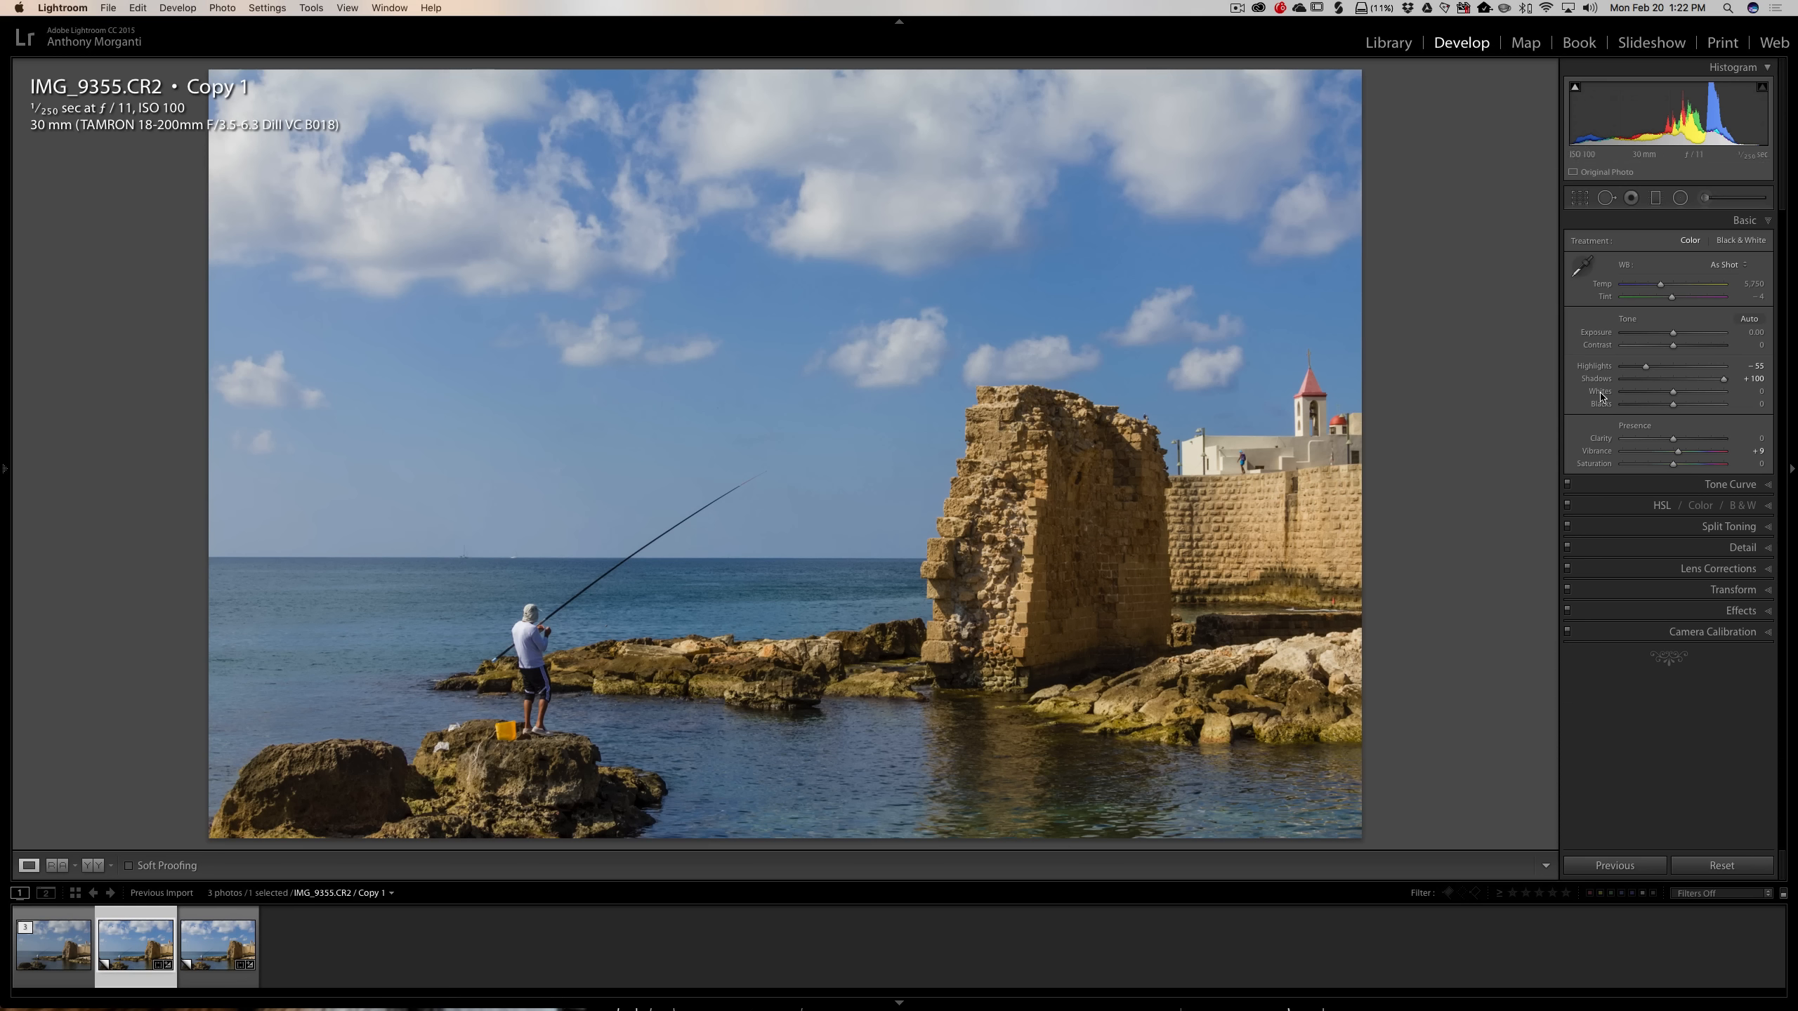
# Let Lightroom set the Whites and Blacks values automatically
pyautogui.press('shift')
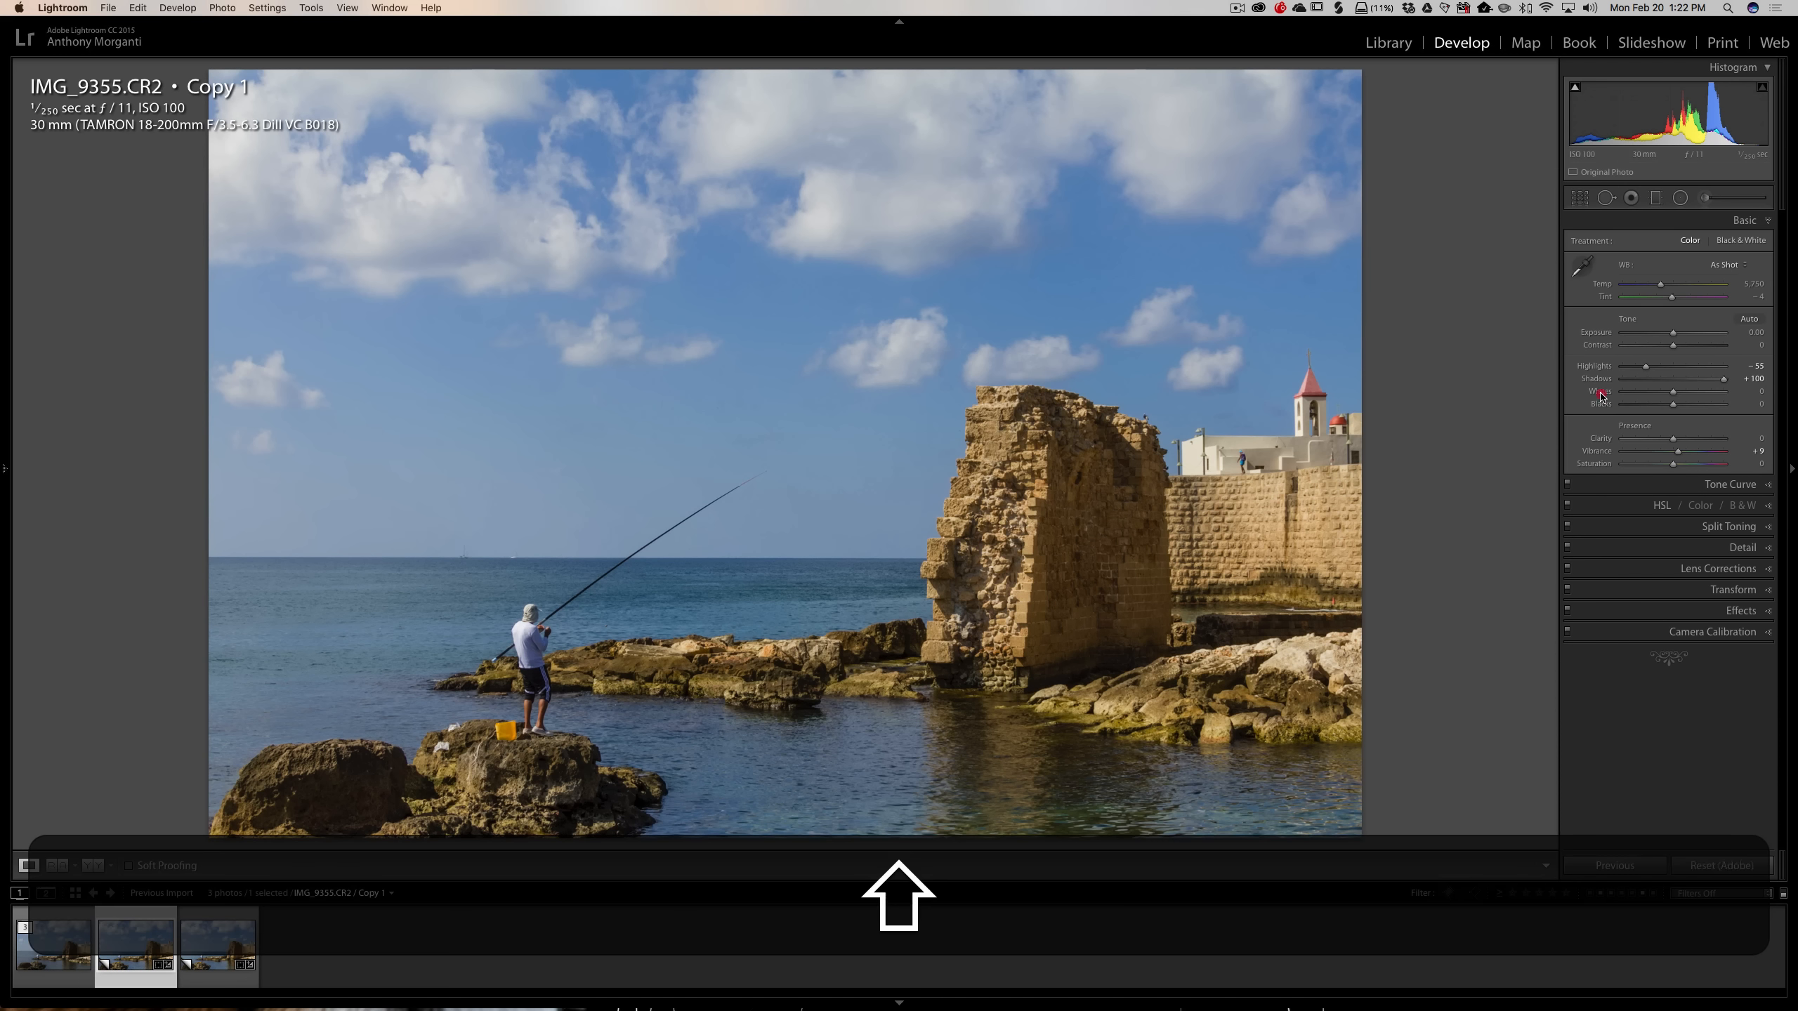
pyautogui.keyDown('shift'); pyautogui.doubleClick(1602, 393); pyautogui.keyUp('shift')
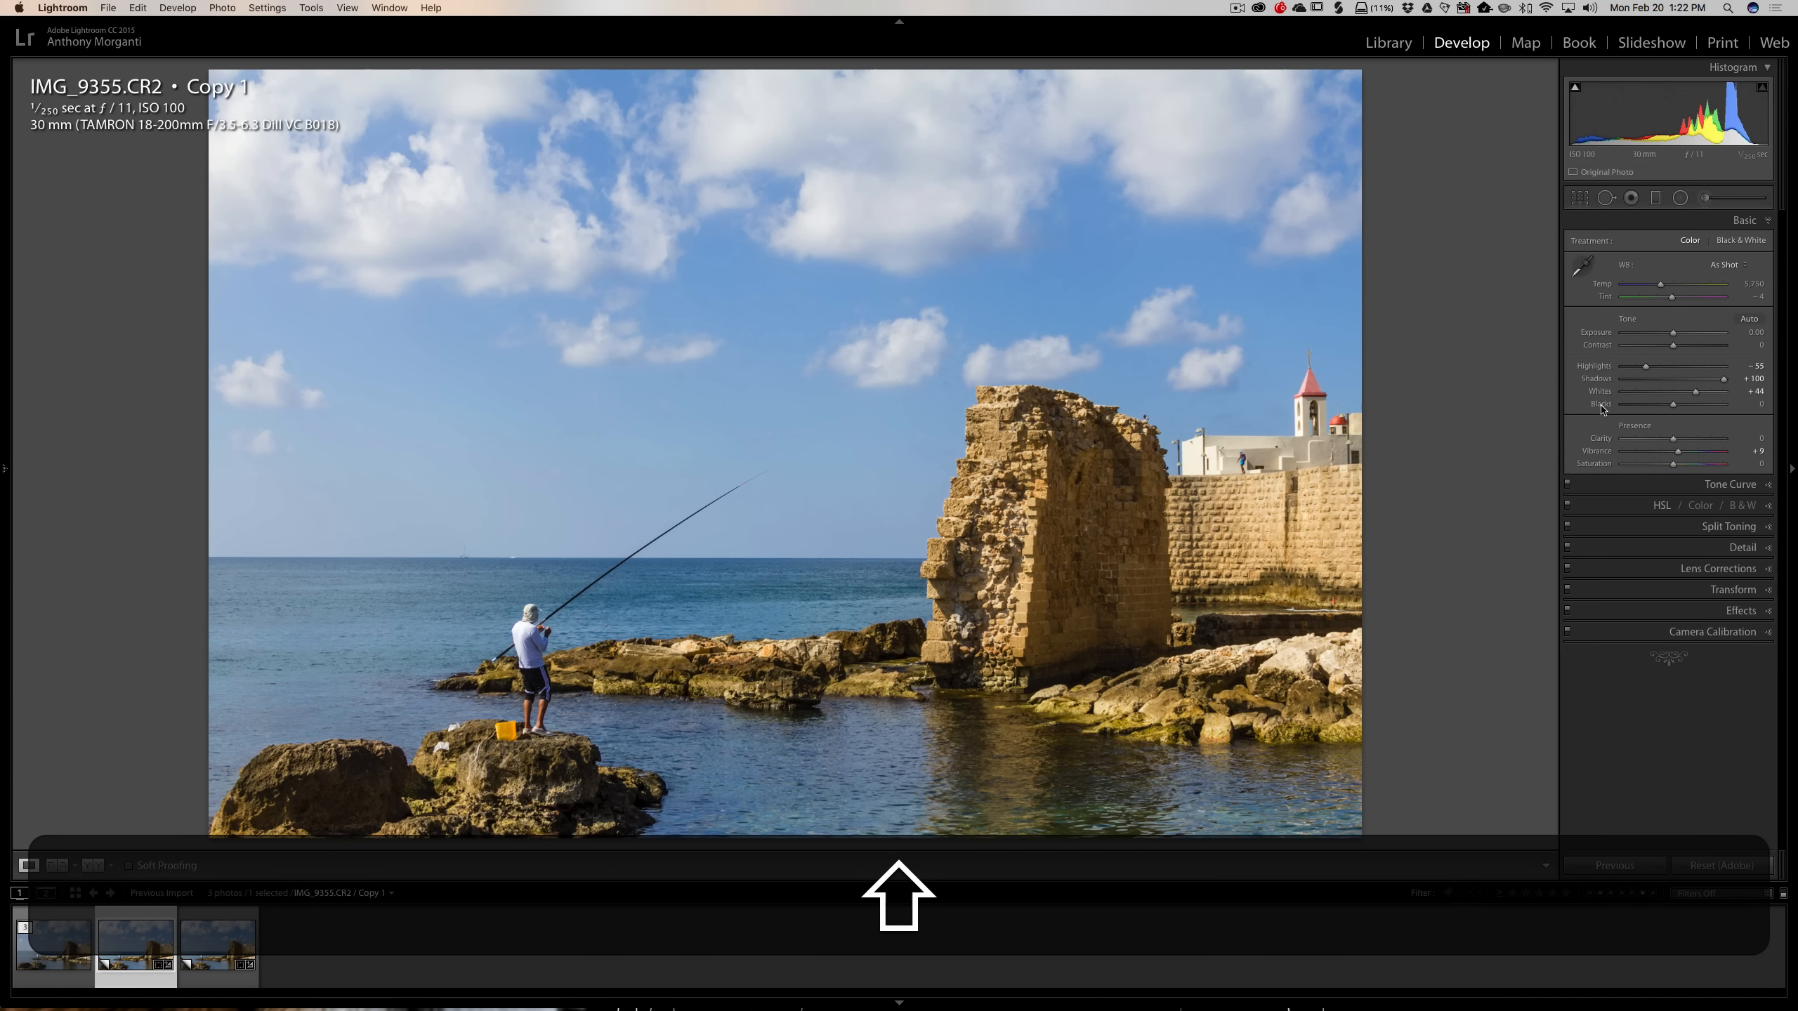
pyautogui.keyDown('shift'); pyautogui.doubleClick(1602, 408); pyautogui.keyUp('shift')
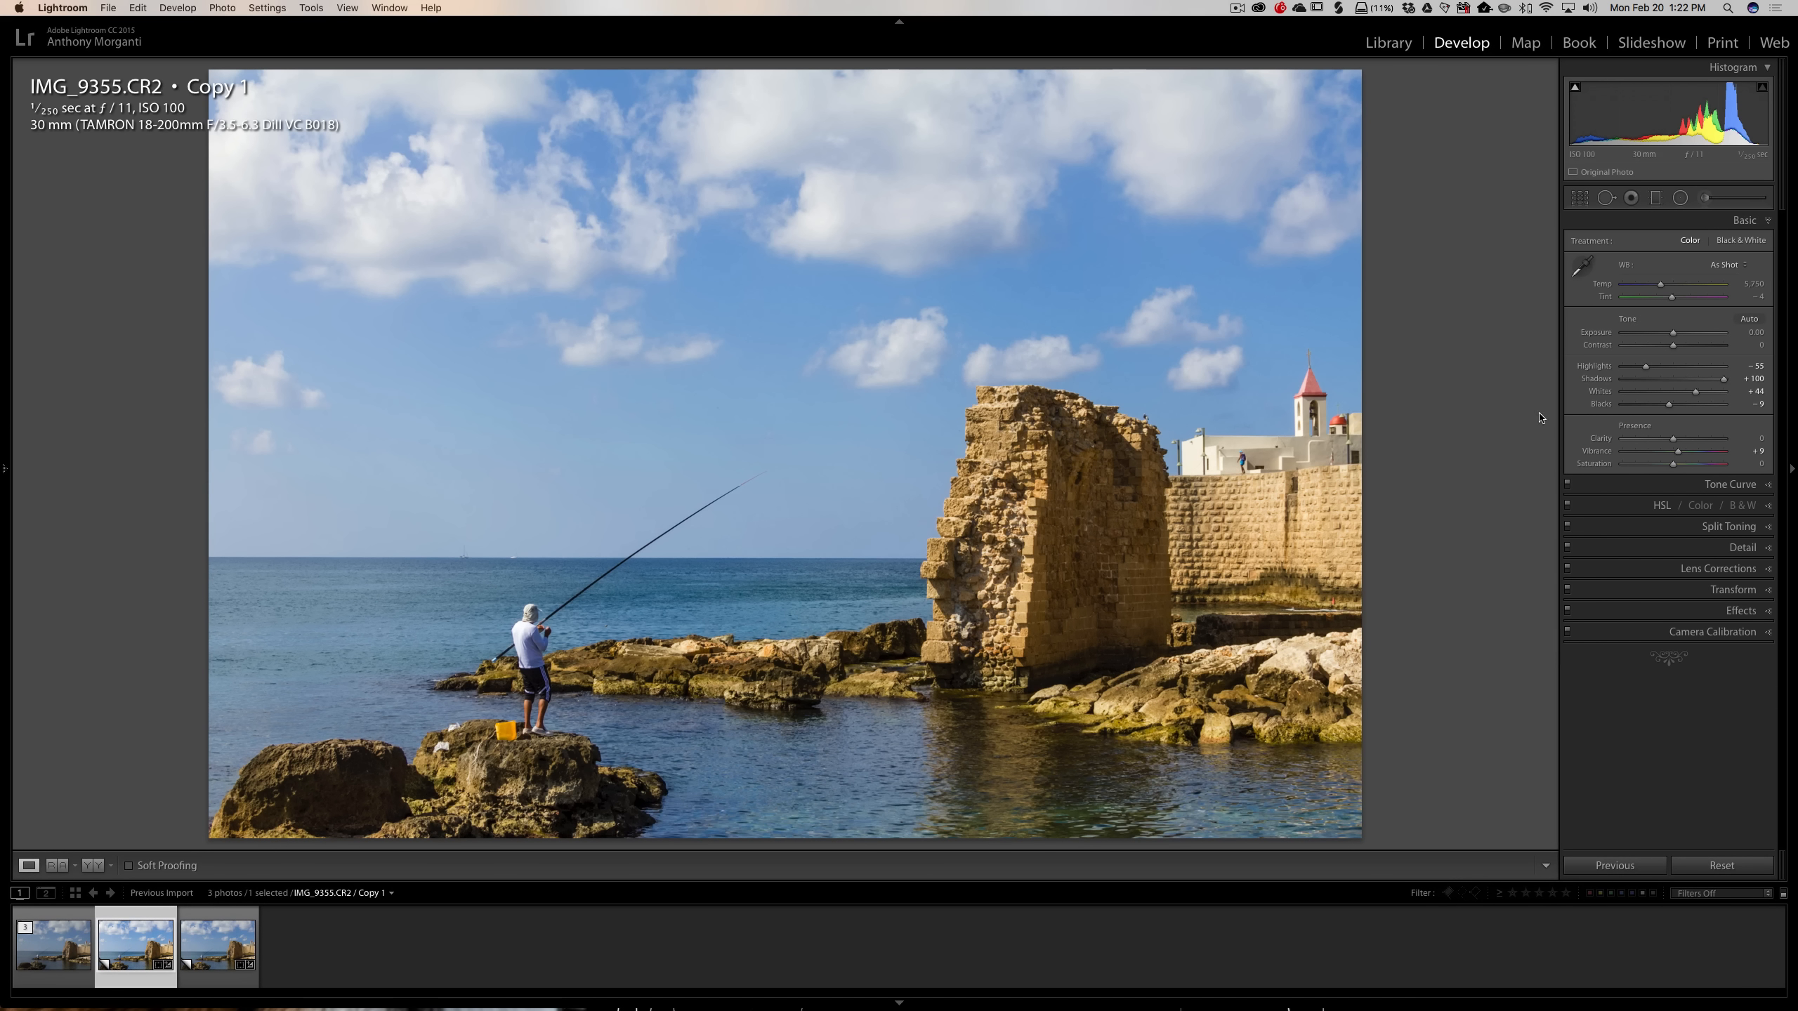
# Check the photo with the clipping warnings and set Whites to +29 using the clipping preview
pyautogui.press('j')
pyautogui.press('j')
pyautogui.press('alt')
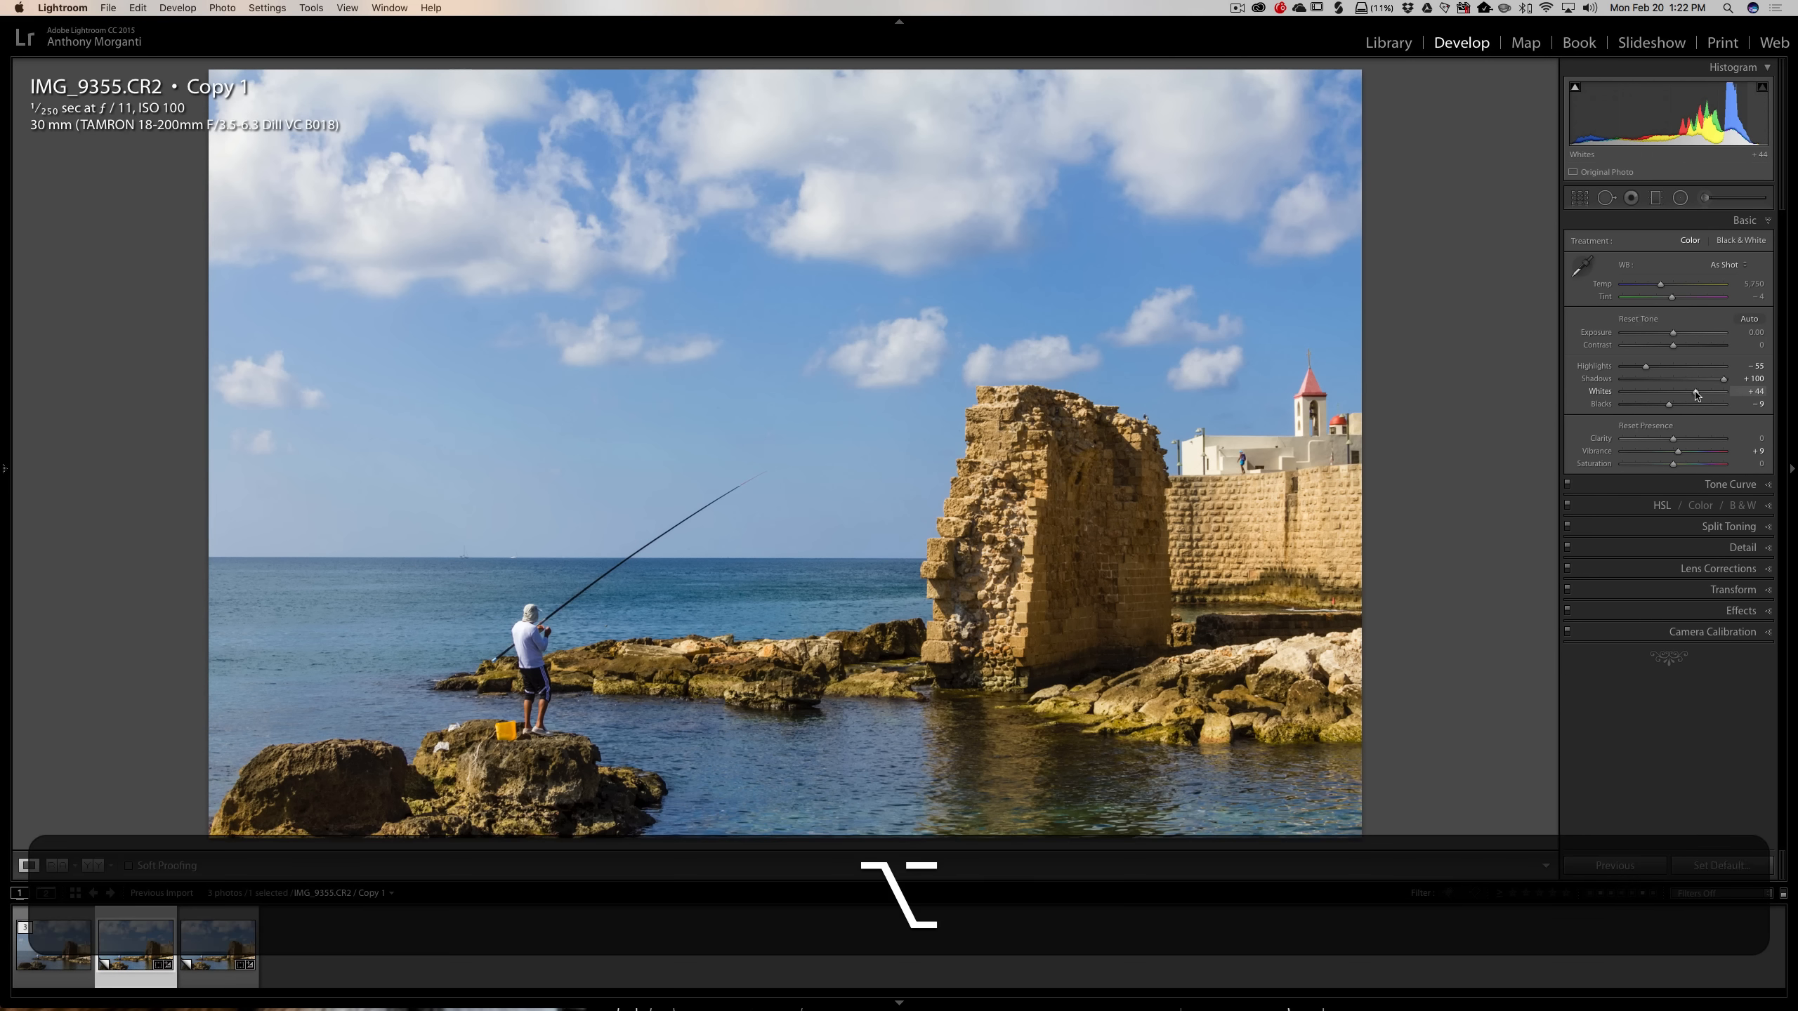
pyautogui.keyDown('alt'); pyautogui.click(1697, 393); pyautogui.keyUp('alt')
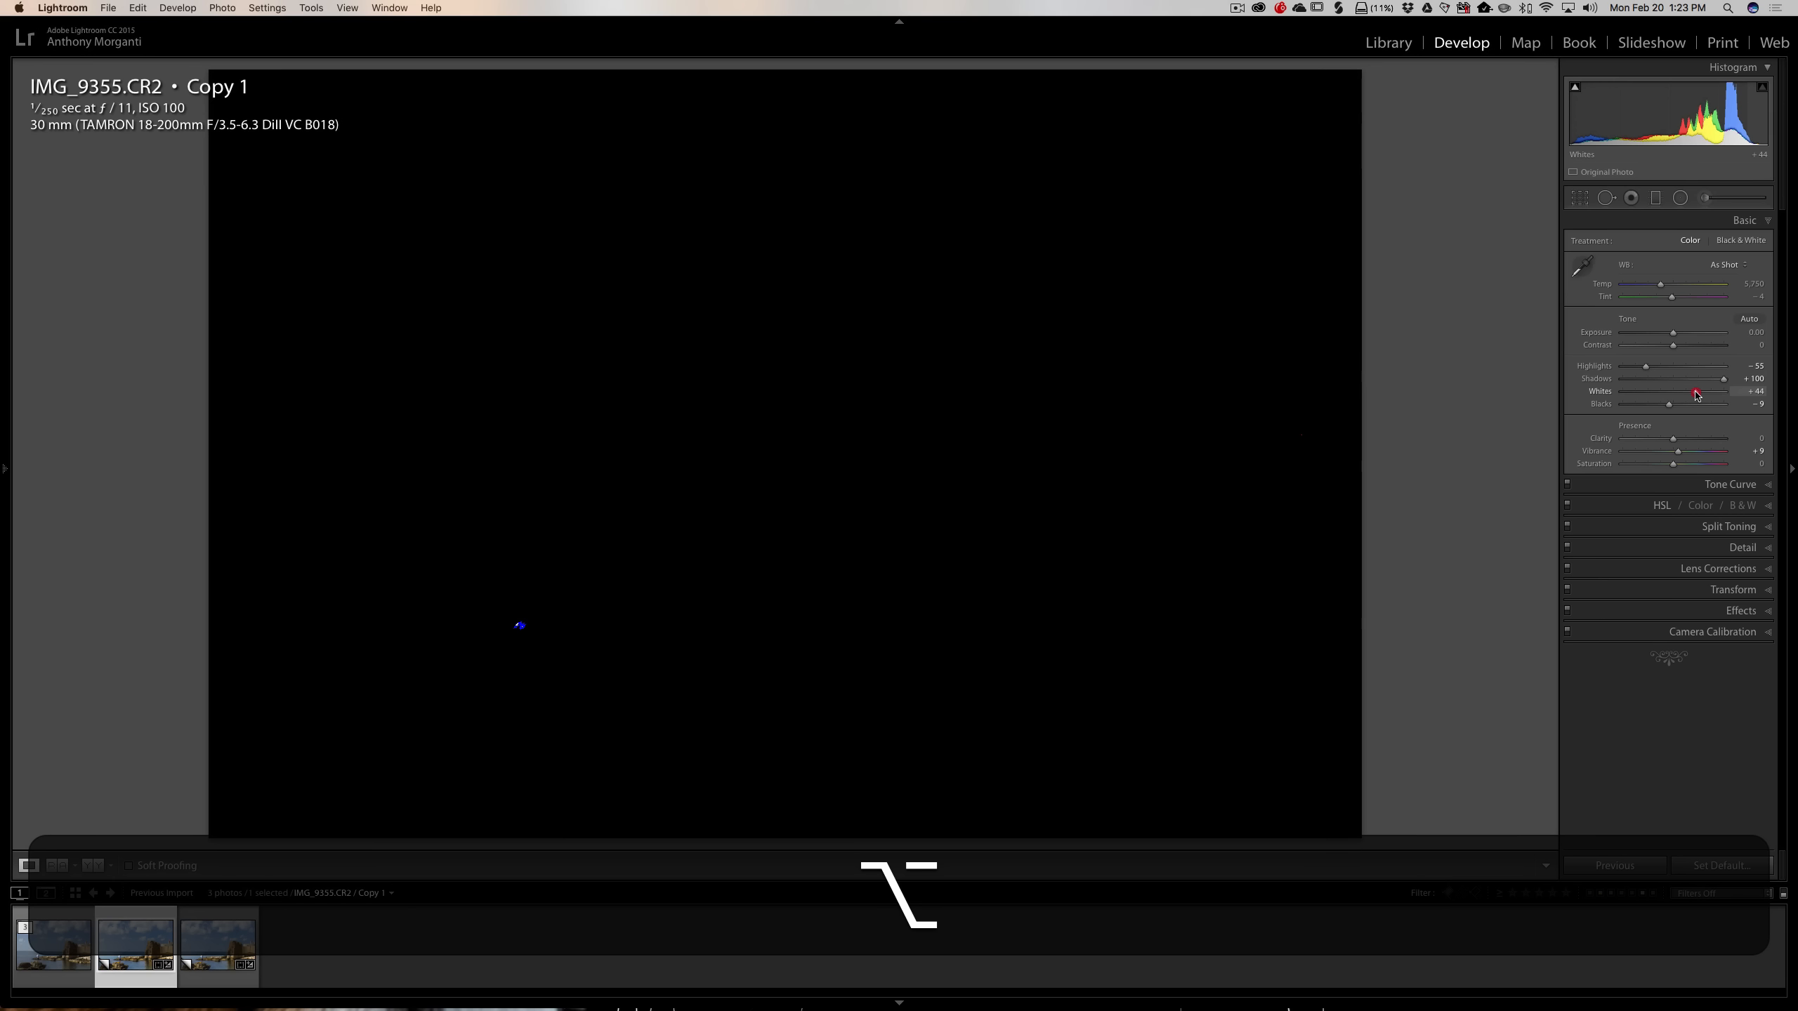
pyautogui.moveTo(1697, 394); pyautogui.dragTo(1688, 394)
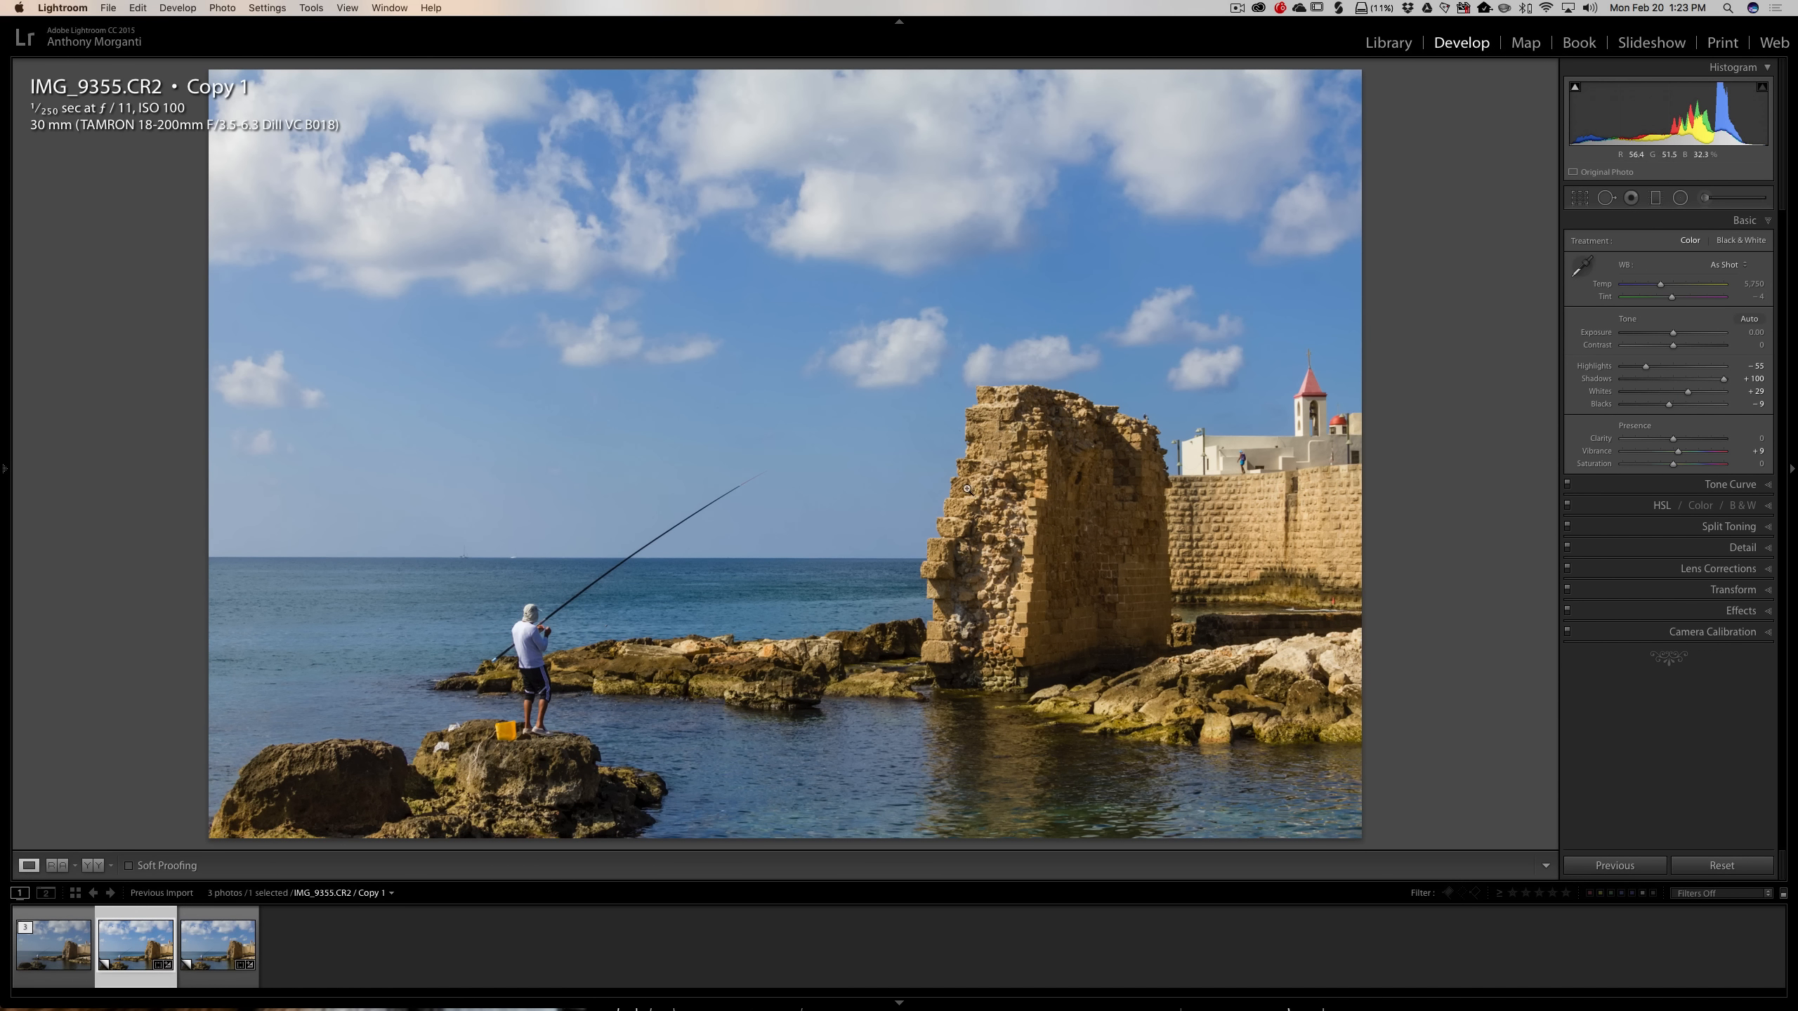
# Set Clarity to +41 and change the point curve to Medium Contrast
pyautogui.moveTo(1674, 439); pyautogui.dragTo(1694, 442)
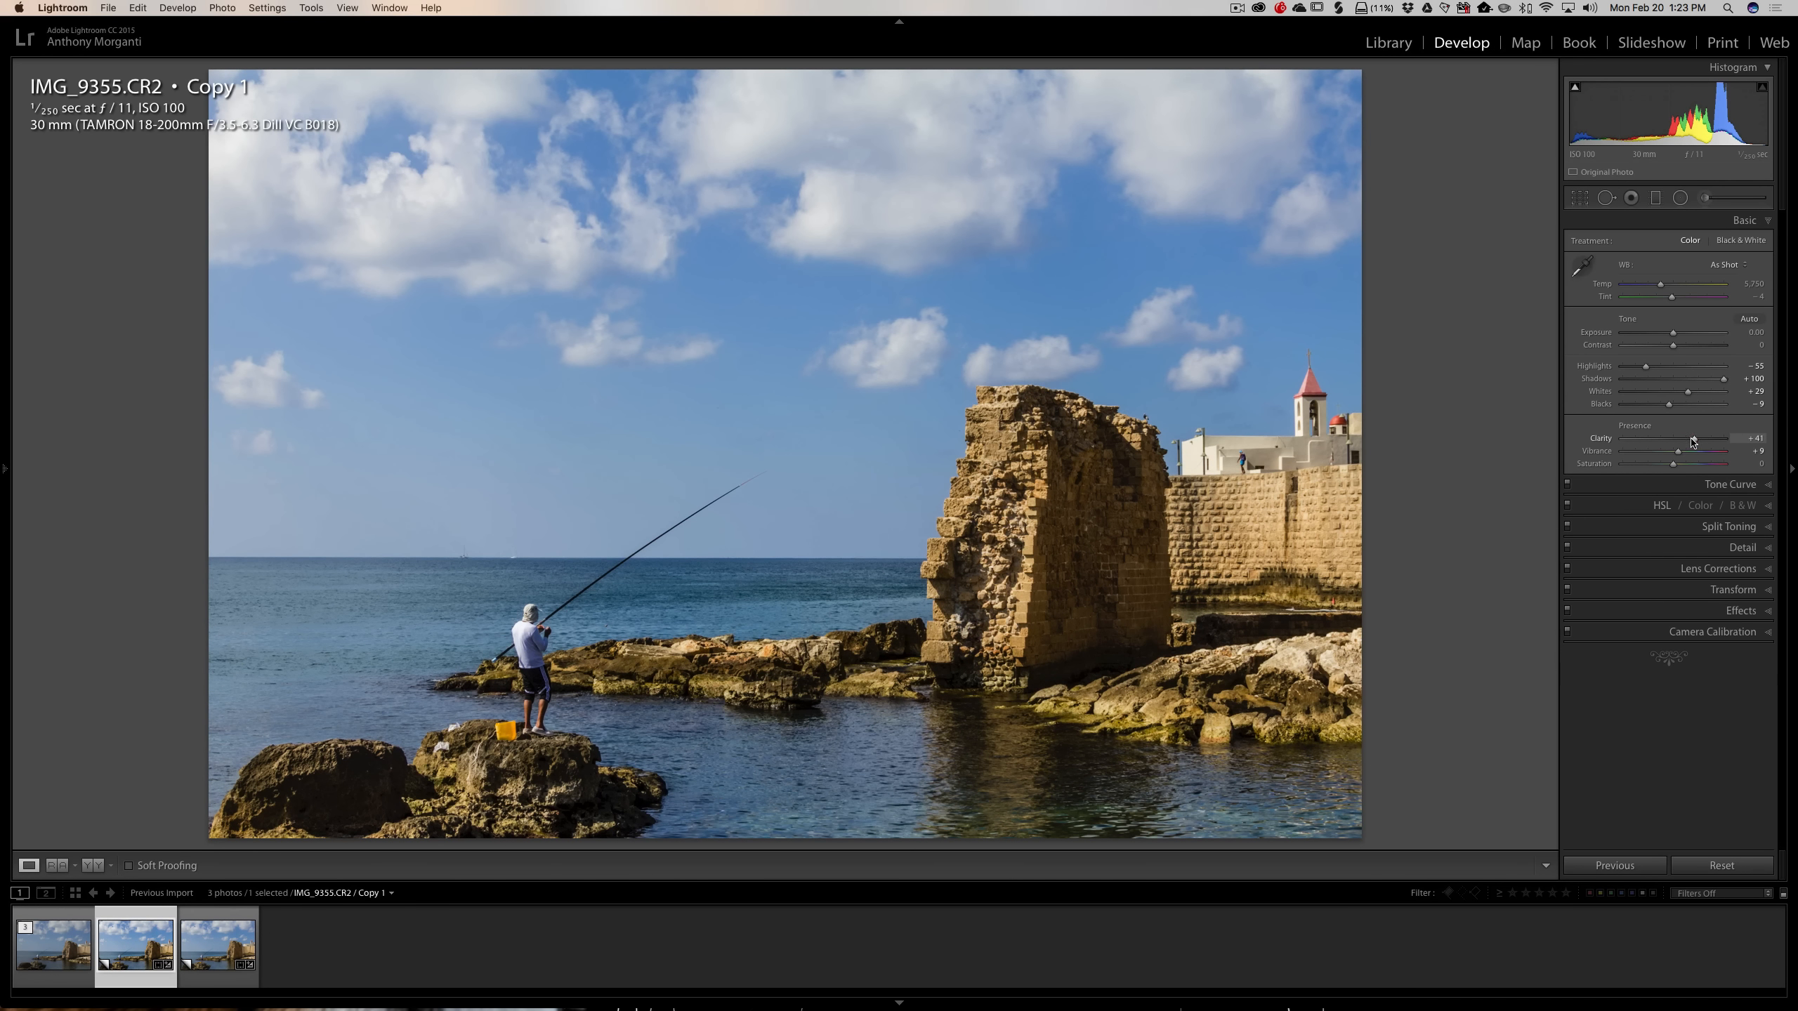
pyautogui.click(1716, 486)
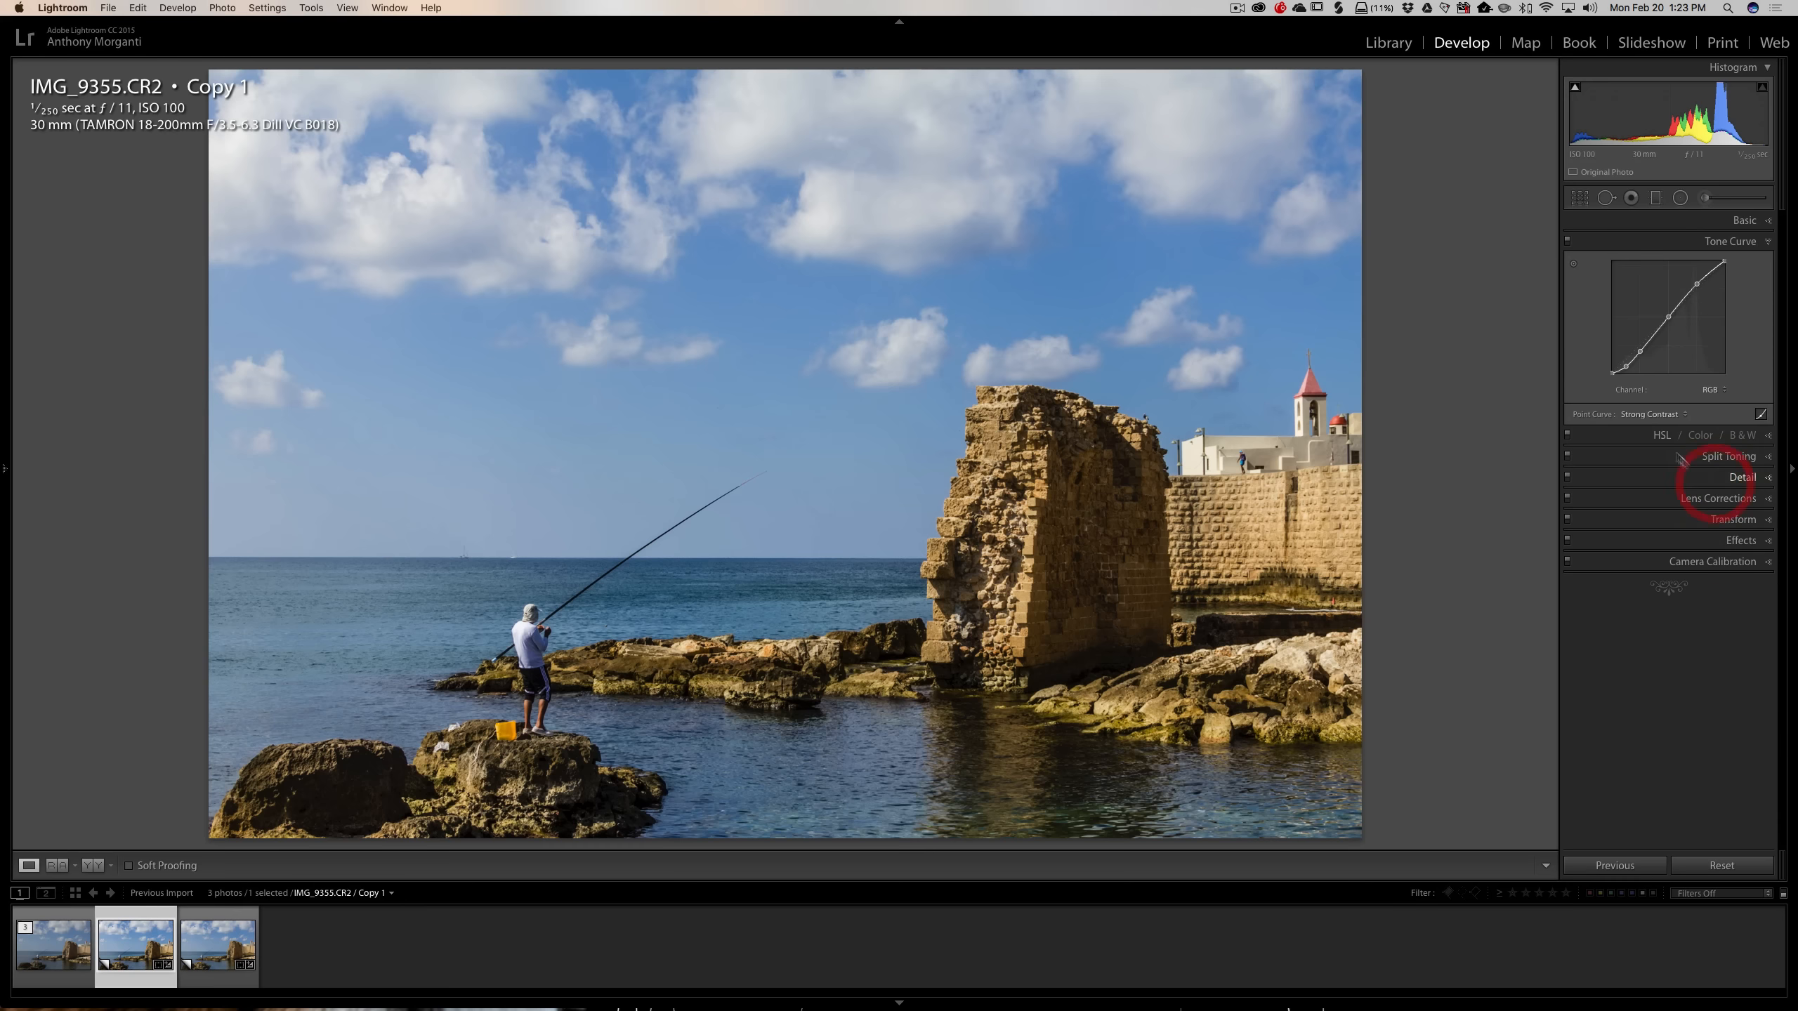
pyautogui.click(1649, 413)
pyautogui.click(1654, 402)
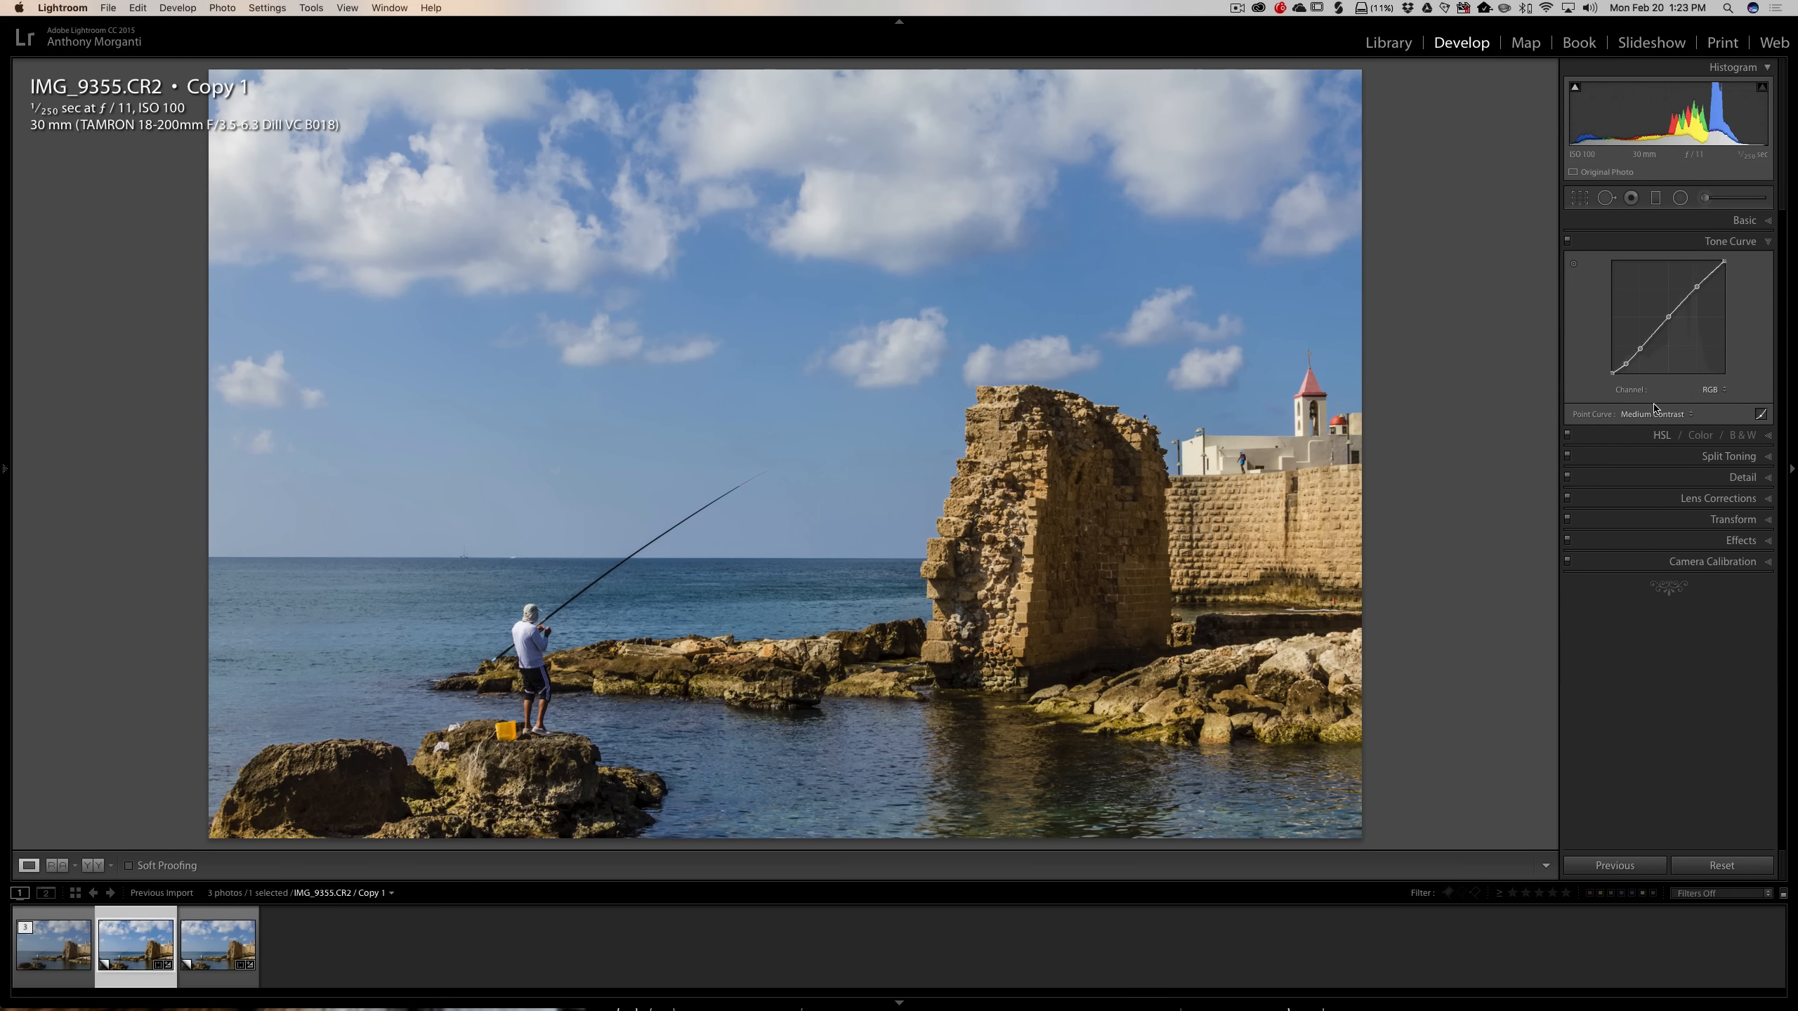
pyautogui.click(1742, 221)
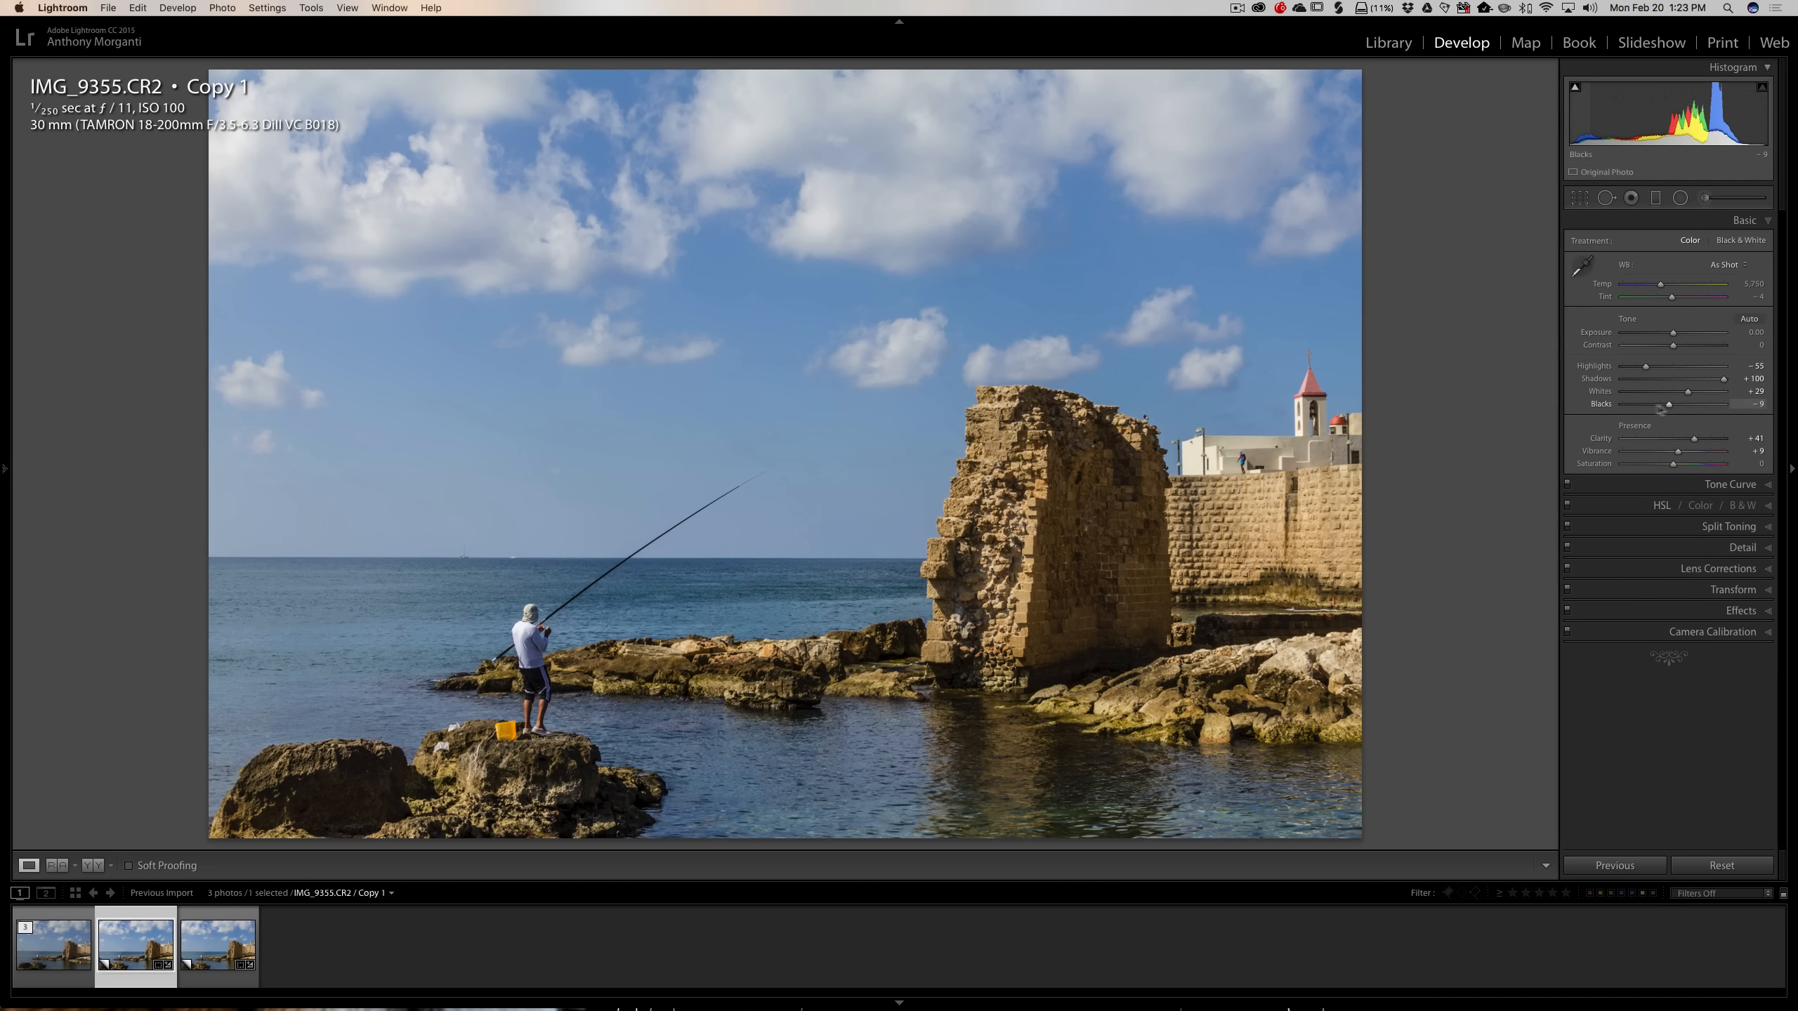
pyautogui.click(1742, 222)
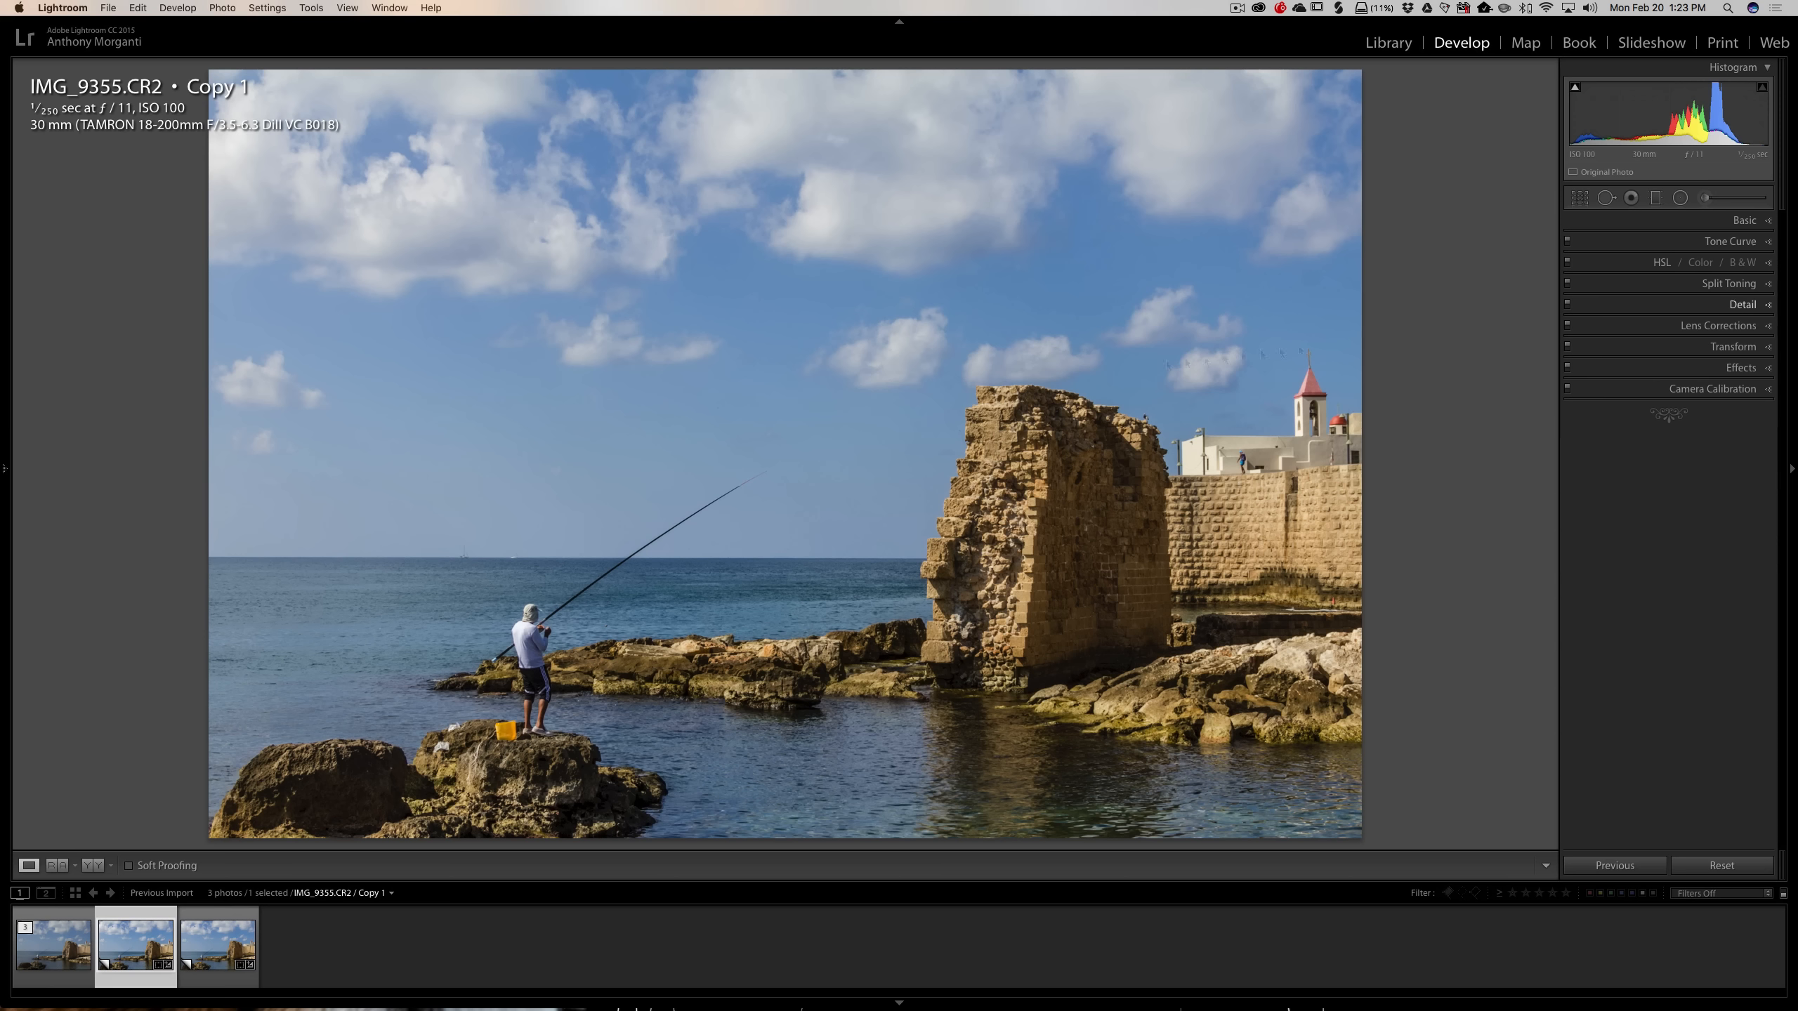
# Set the sharpening Amount to 0 and, judging the sky at close zoom, set Luminance noise reduction to 35
pyautogui.click(1741, 306)
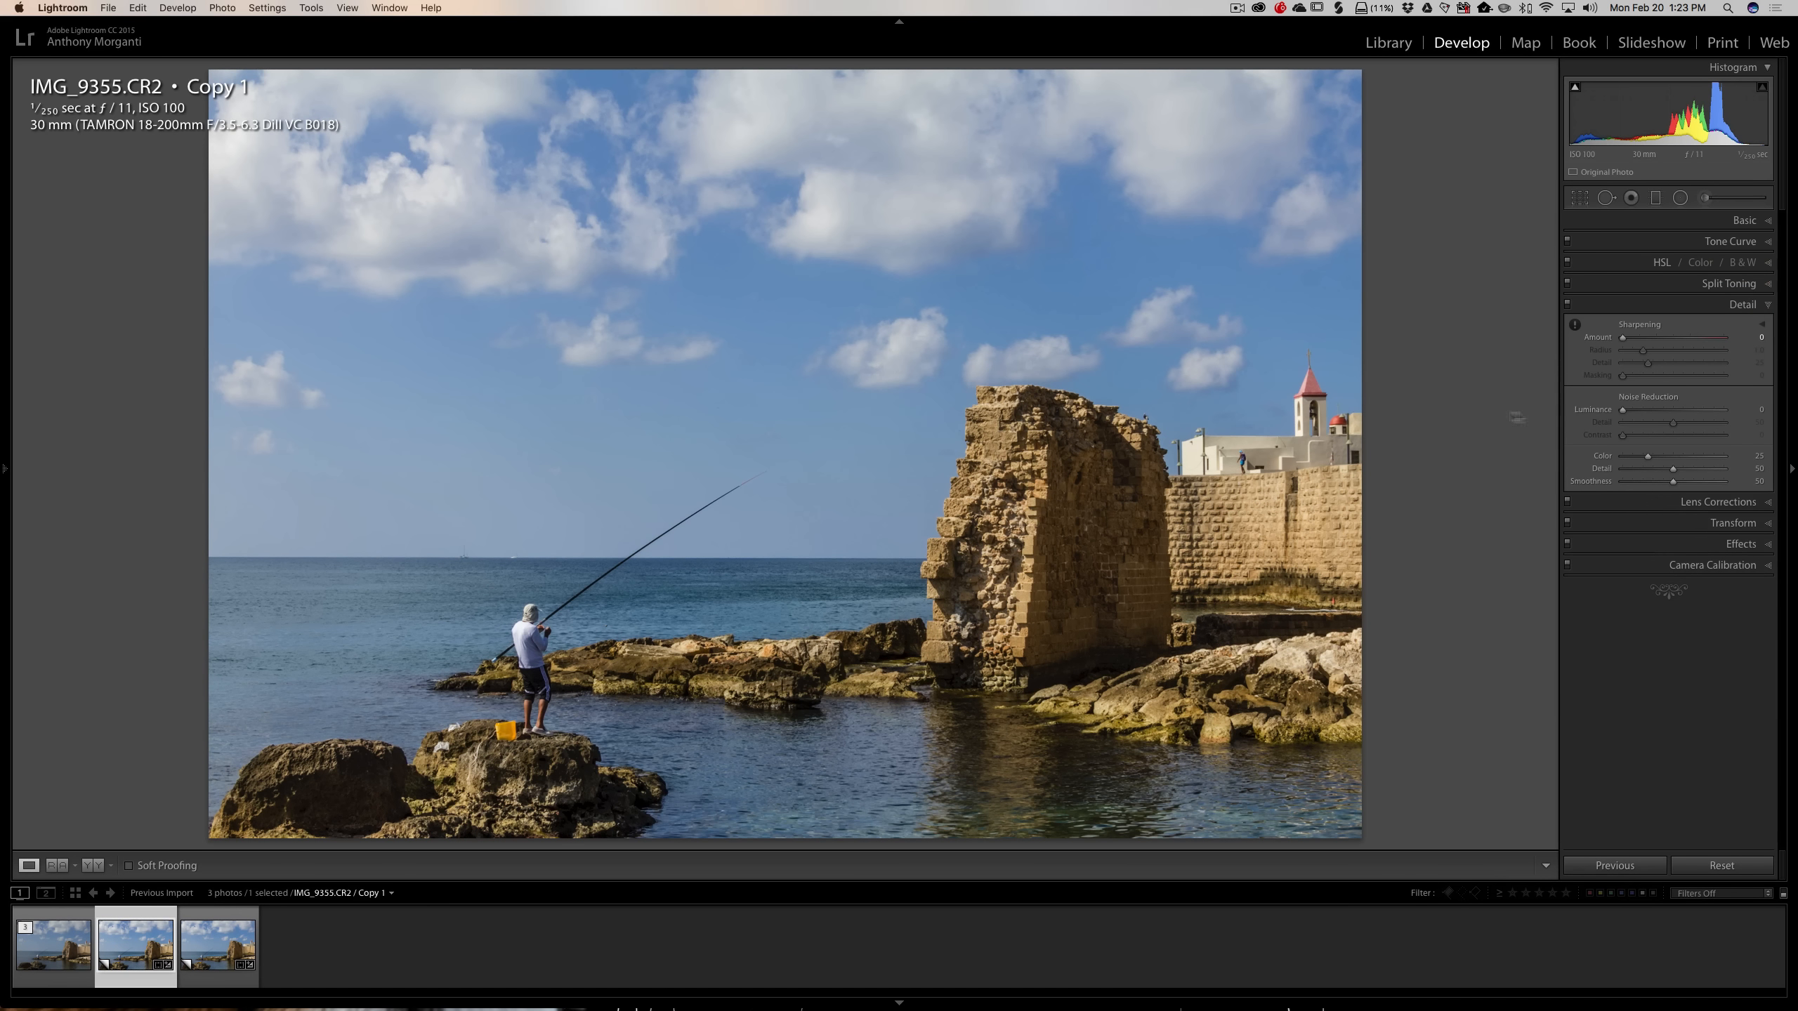
pyautogui.click(835, 372)
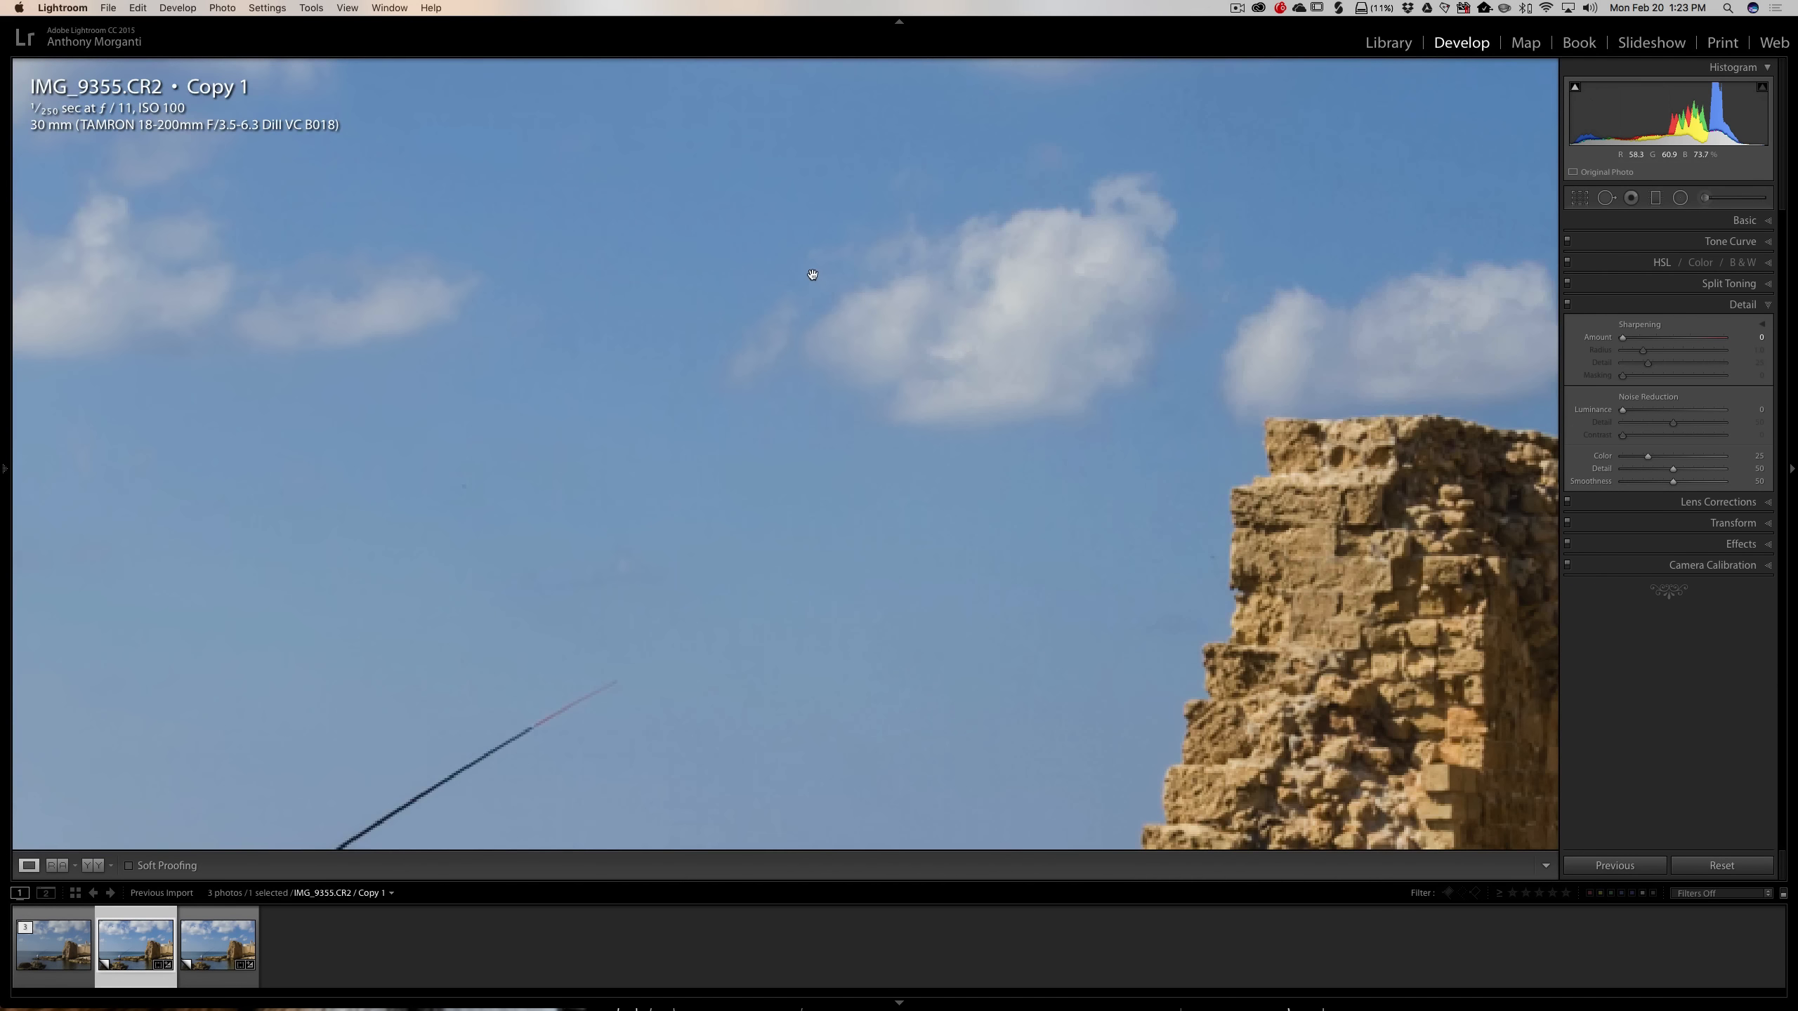
pyautogui.moveTo(813, 274); pyautogui.dragTo(842, 493)
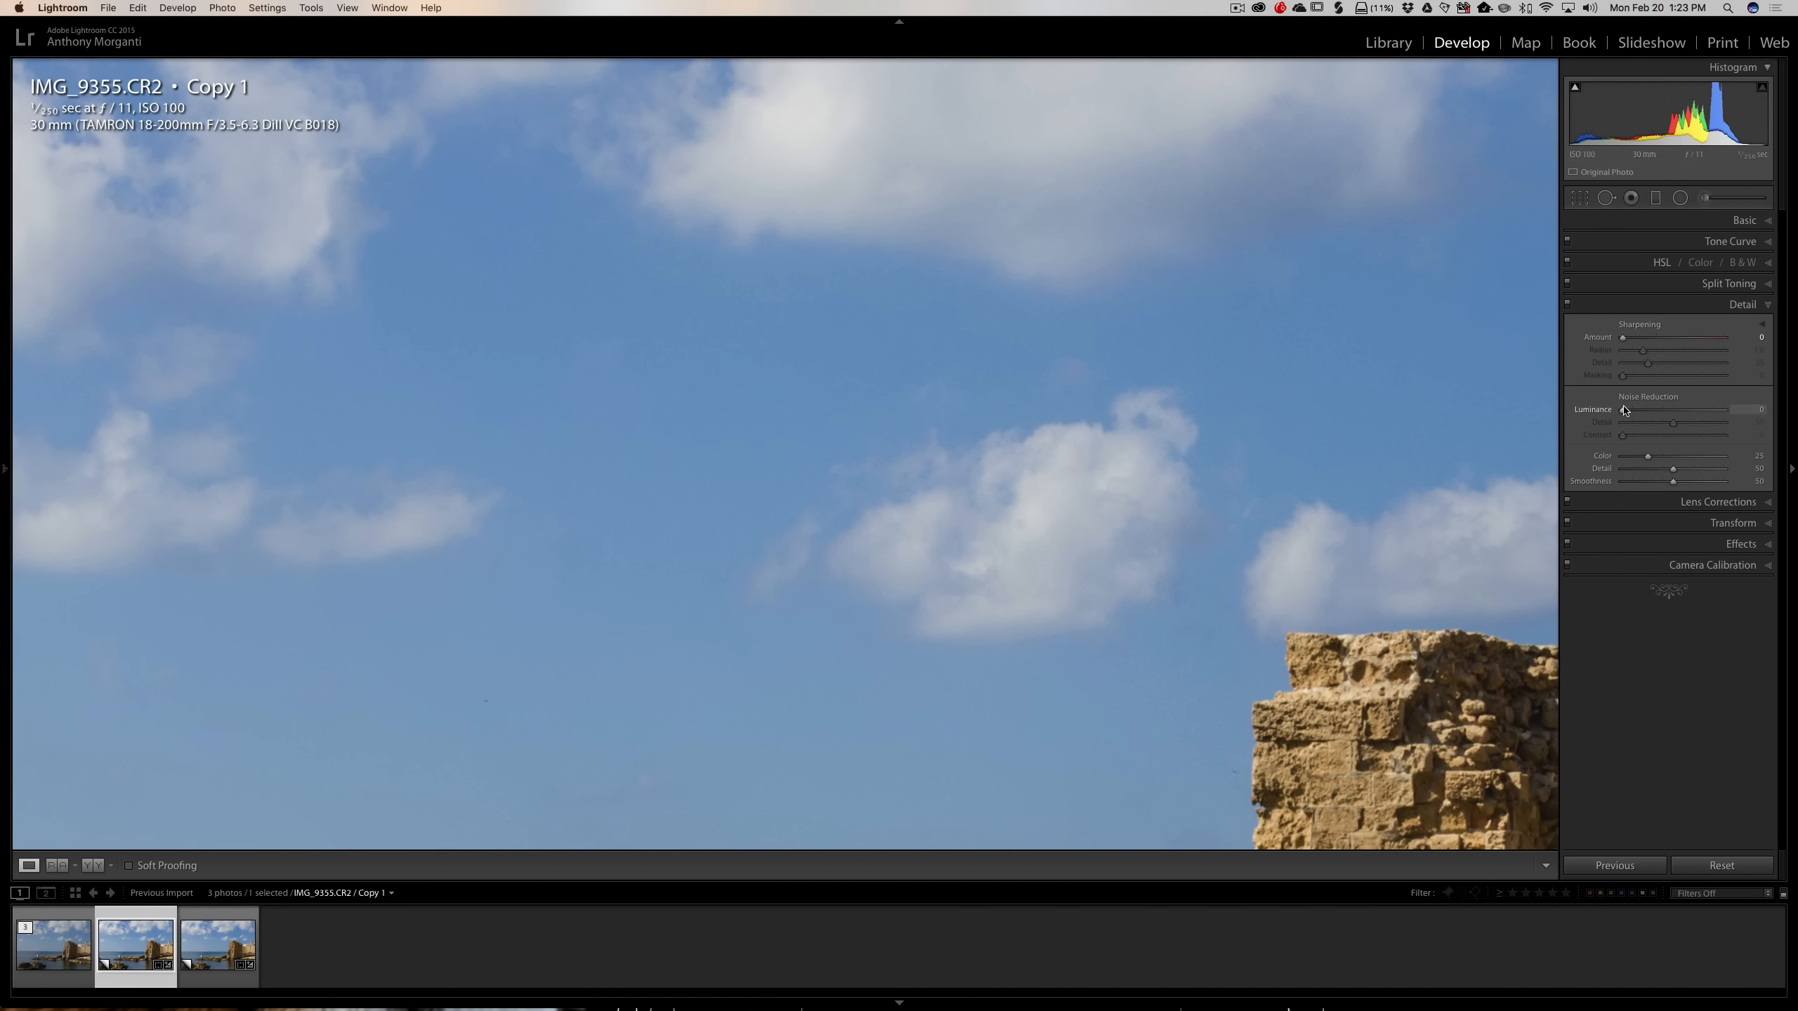
pyautogui.moveTo(1624, 410); pyautogui.dragTo(1665, 414)
pyautogui.moveTo(889, 289); pyautogui.dragTo(1038, 177)
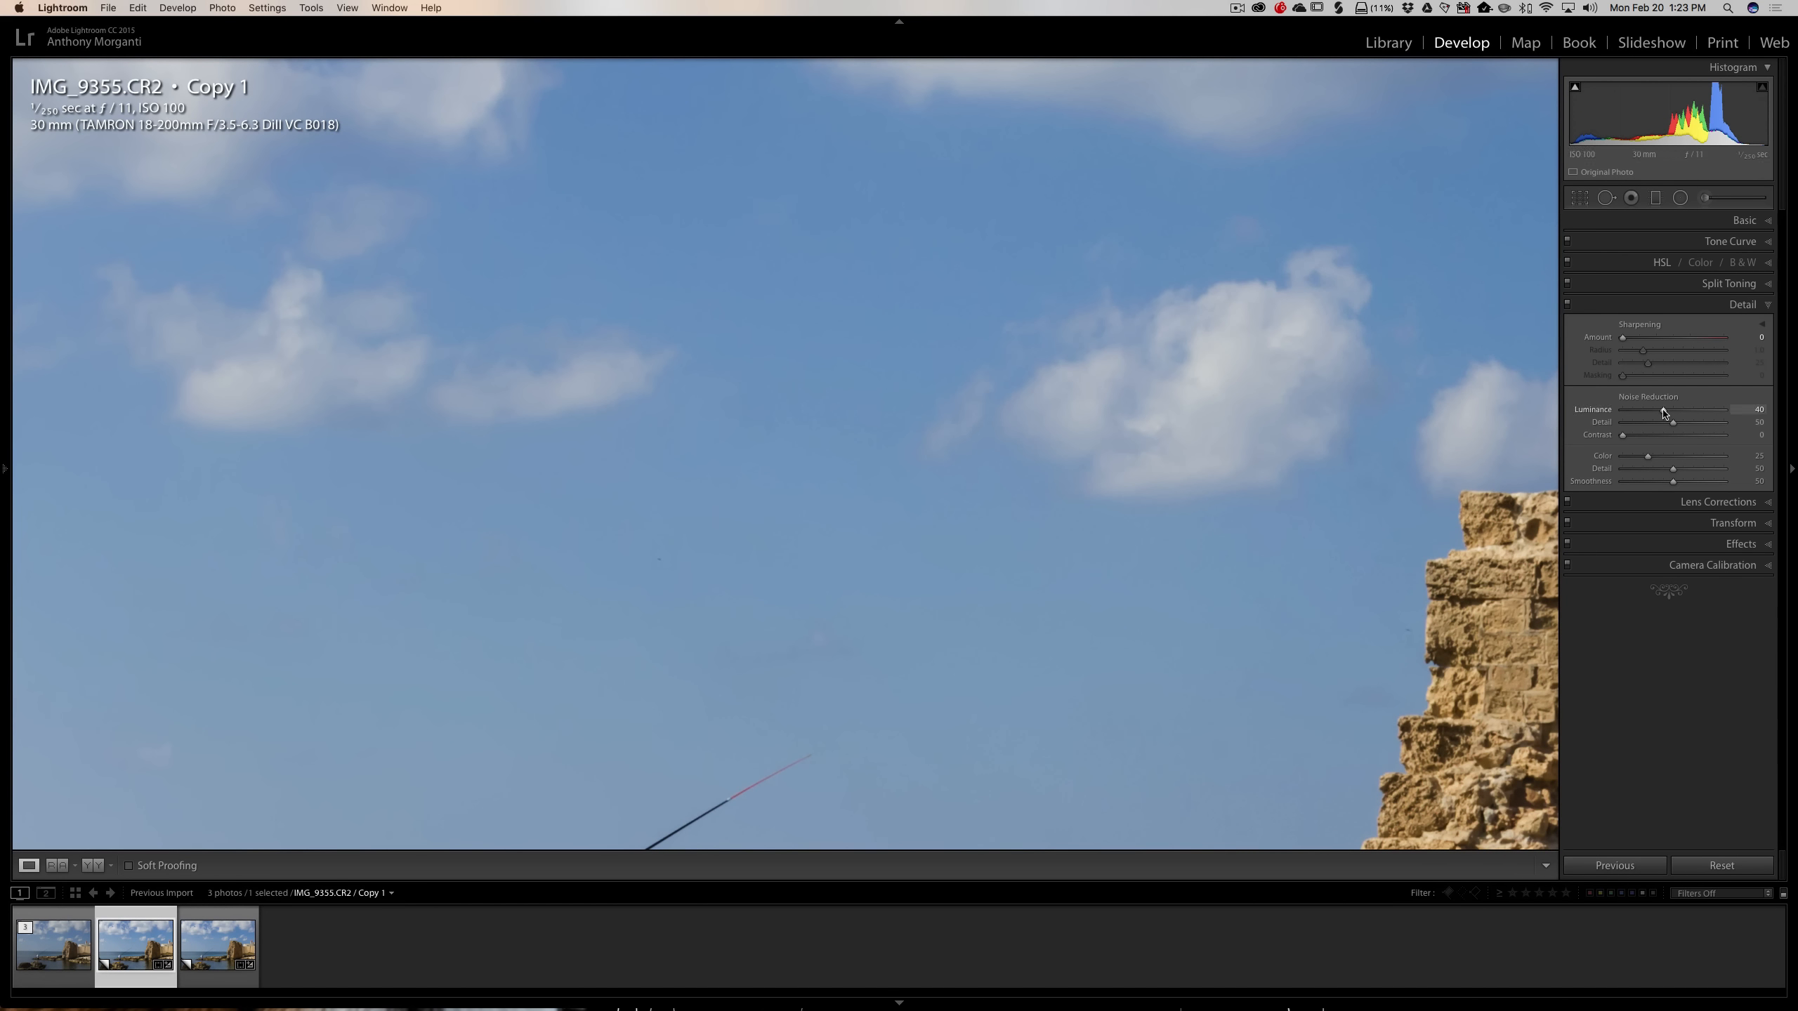
pyautogui.moveTo(1664, 411); pyautogui.dragTo(1651, 412)
pyautogui.moveTo(824, 357); pyautogui.dragTo(802, 412)
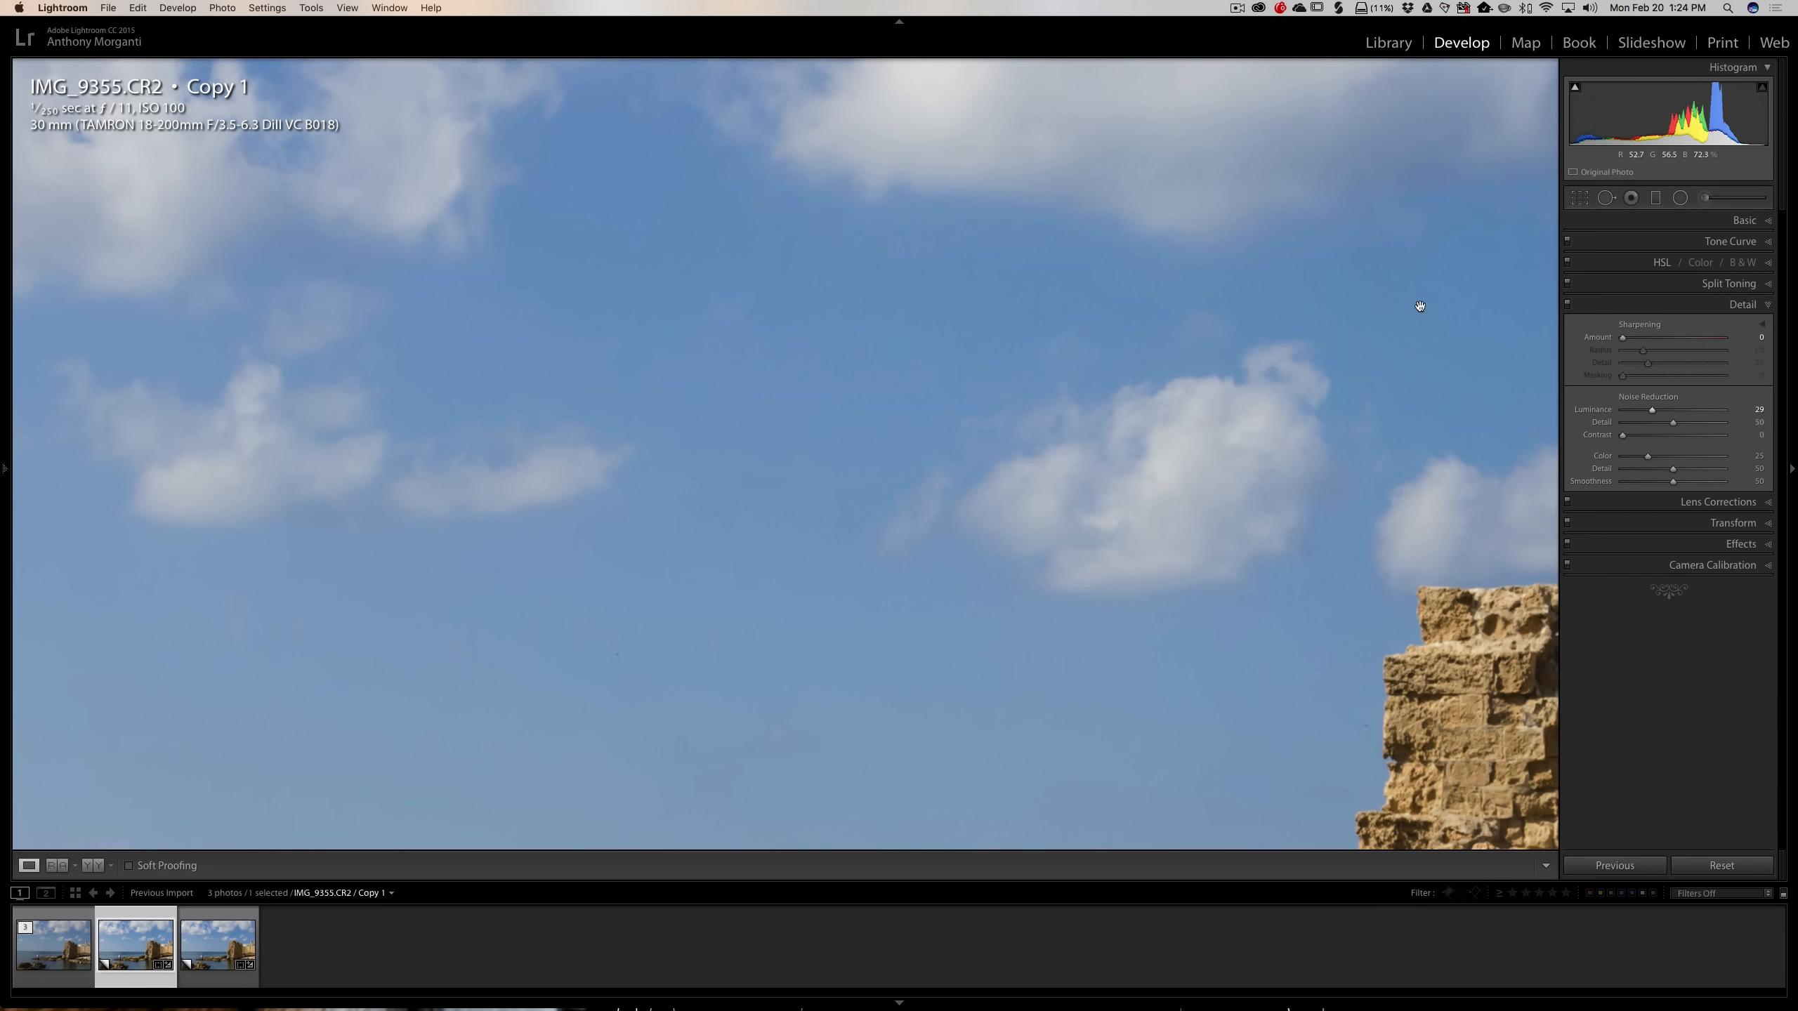
pyautogui.moveTo(1651, 410); pyautogui.dragTo(1654, 411)
pyautogui.click(1053, 391)
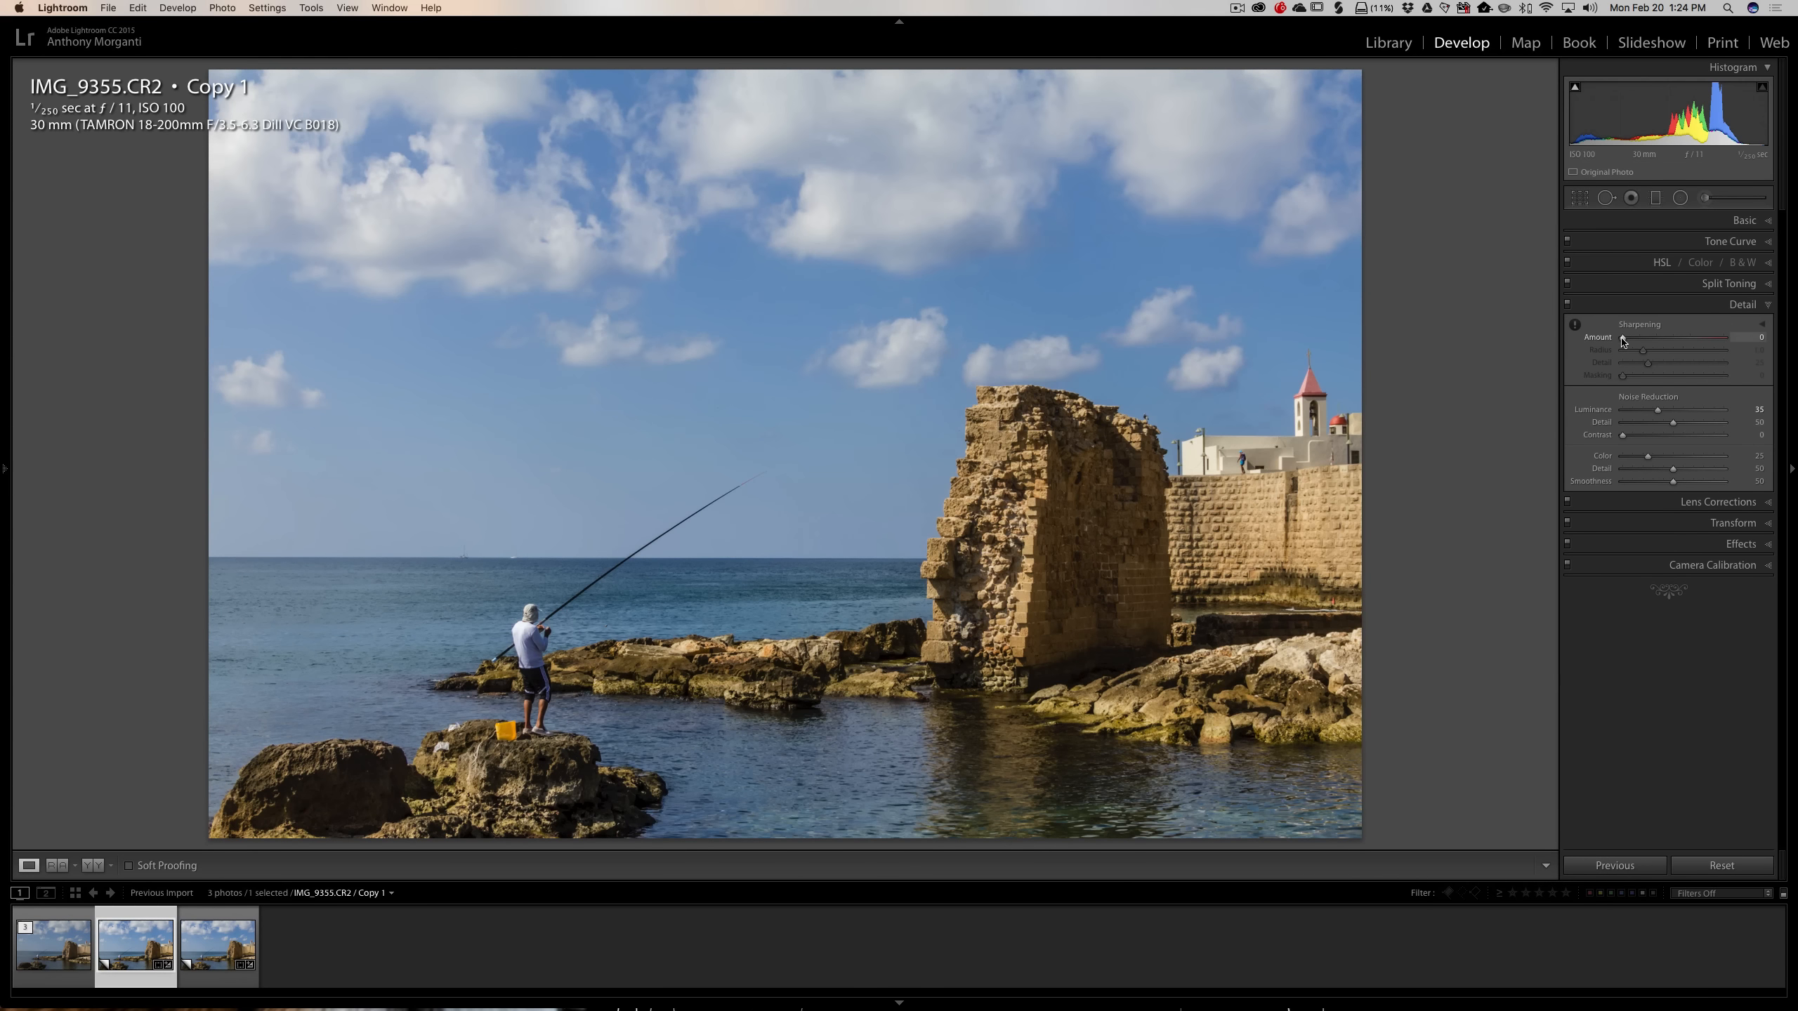
# Set the sharpening Amount to 70 and inspect the ruined wall and sky at close zoom
pyautogui.moveTo(1623, 341); pyautogui.dragTo(1671, 343)
pyautogui.click(972, 525)
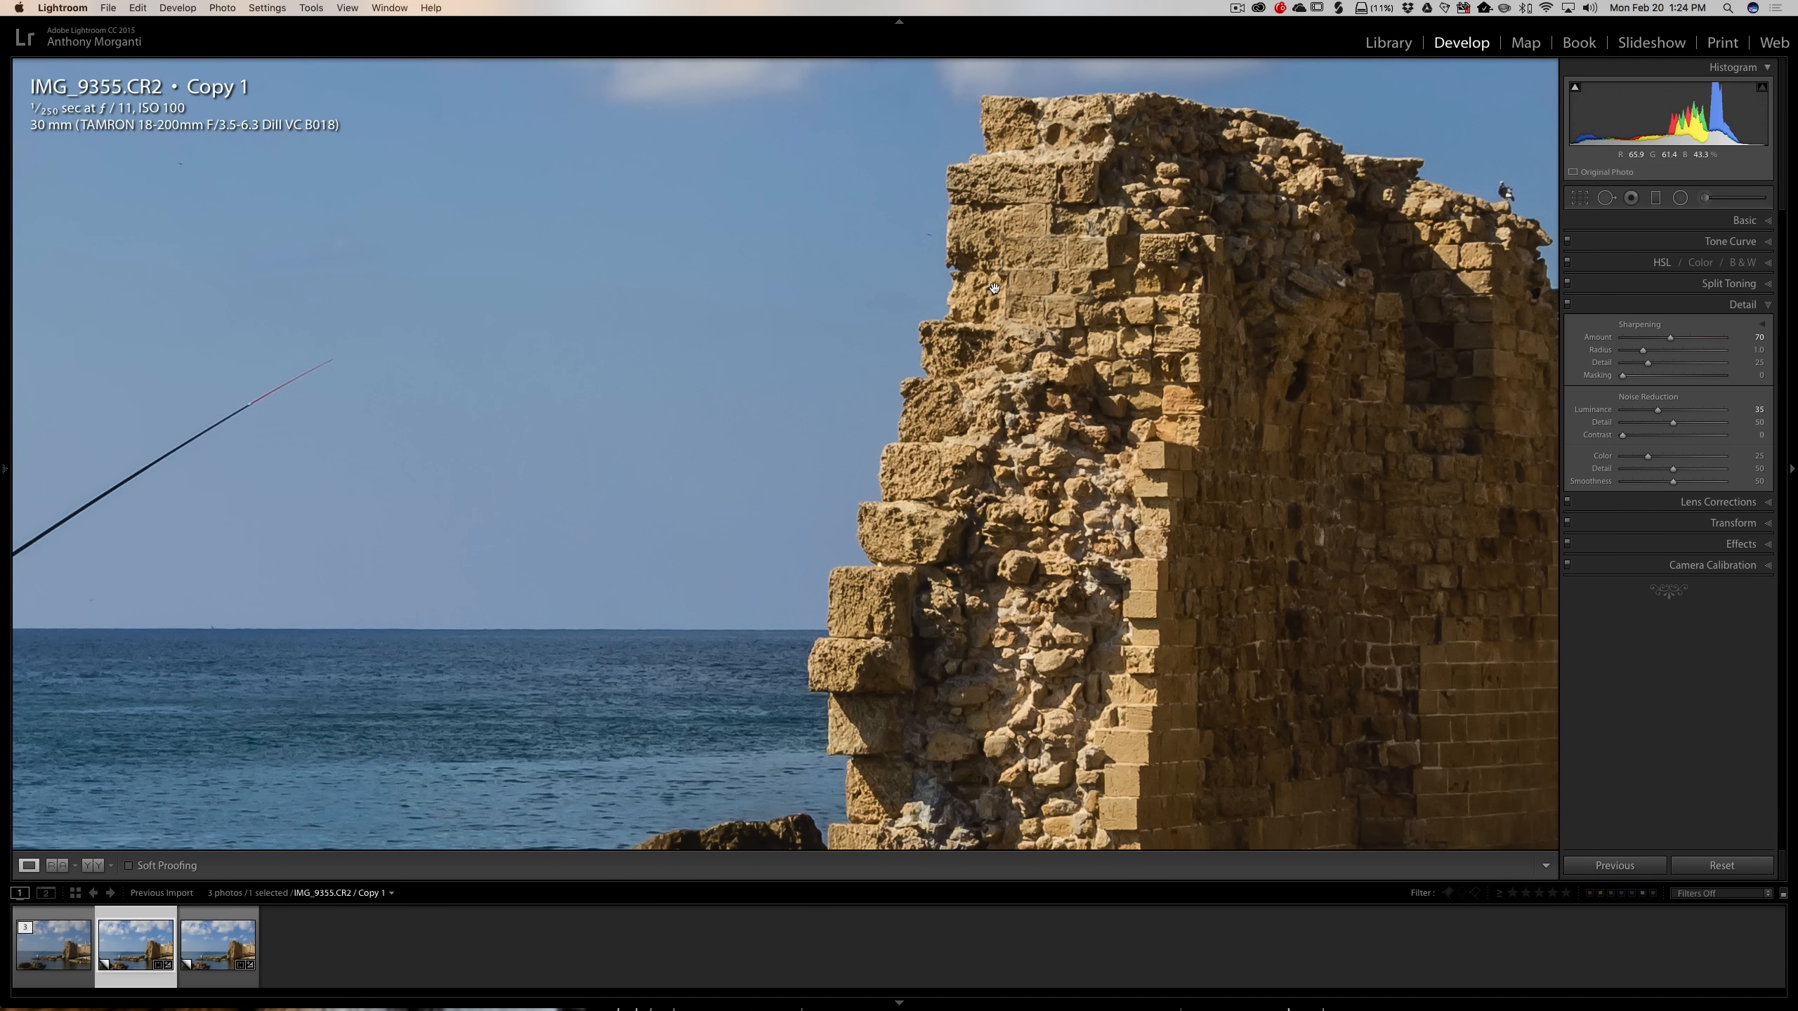
pyautogui.moveTo(978, 279); pyautogui.dragTo(1118, 276)
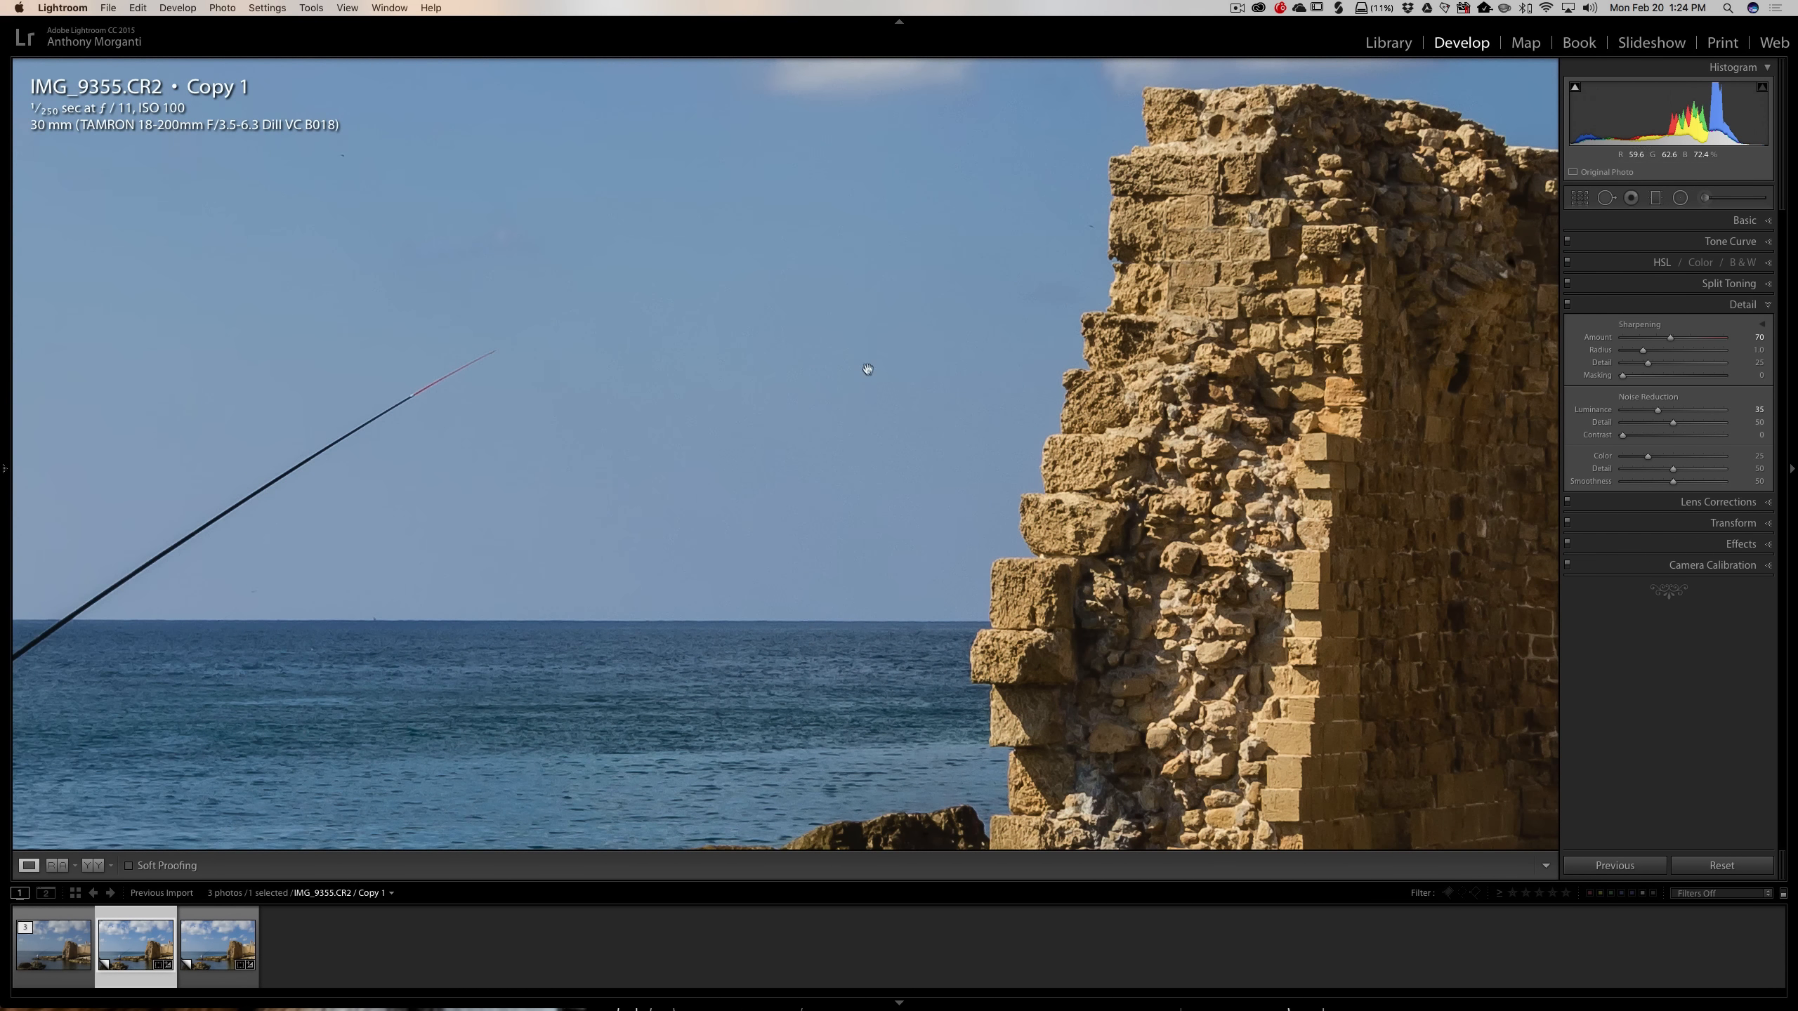
pyautogui.click(824, 384)
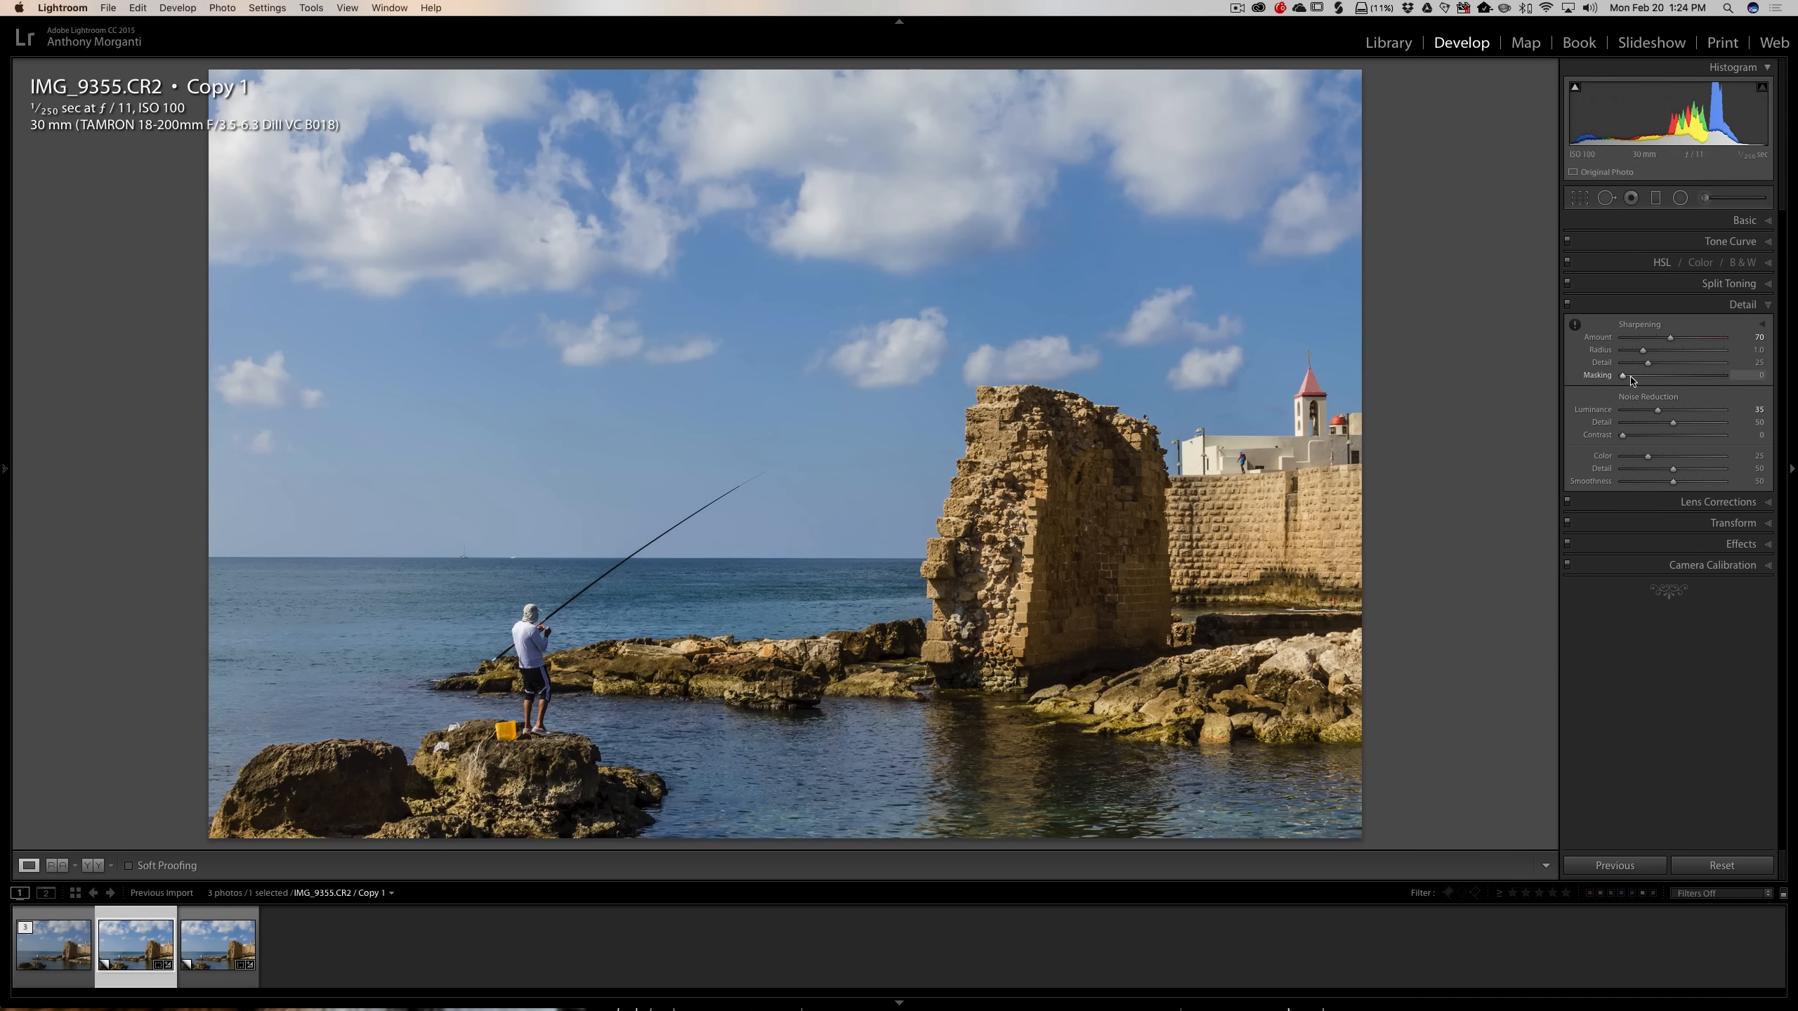
# Set sharpening Masking to 38 using the mask preview so that the plain sky is left out
pyautogui.press('alt')
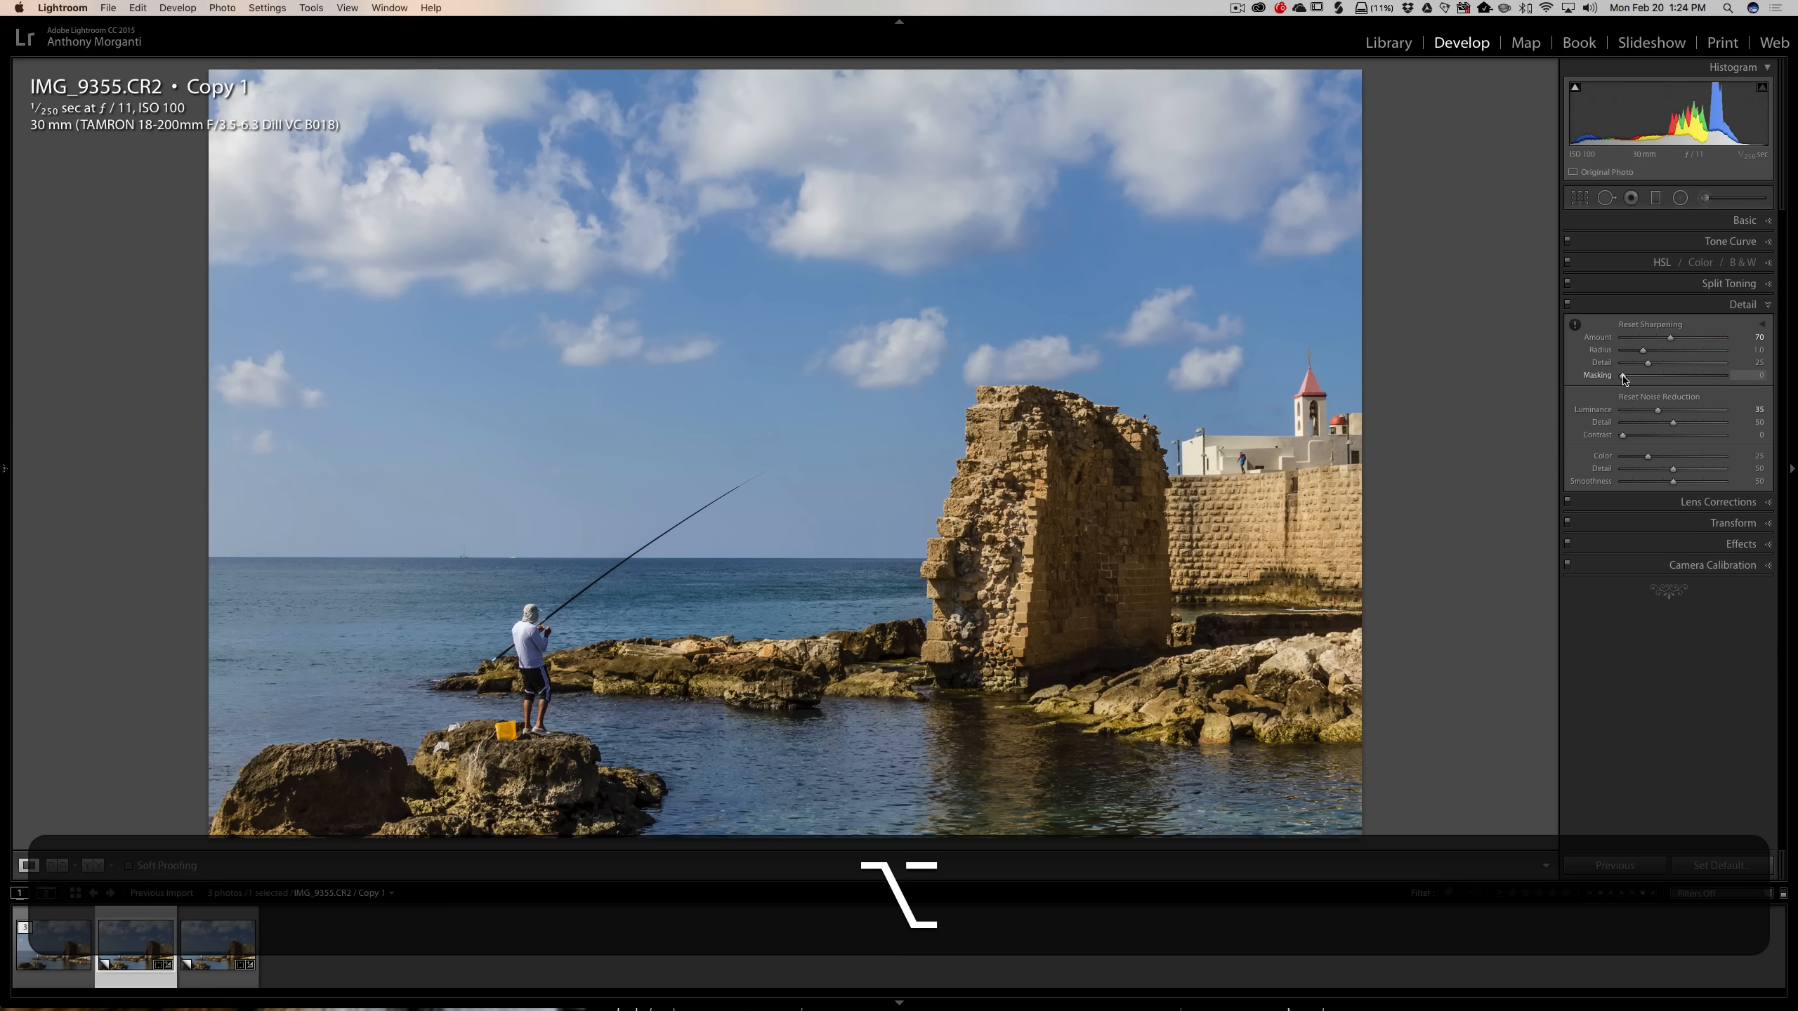
pyautogui.moveTo(1623, 376); pyautogui.dragTo(1663, 378)
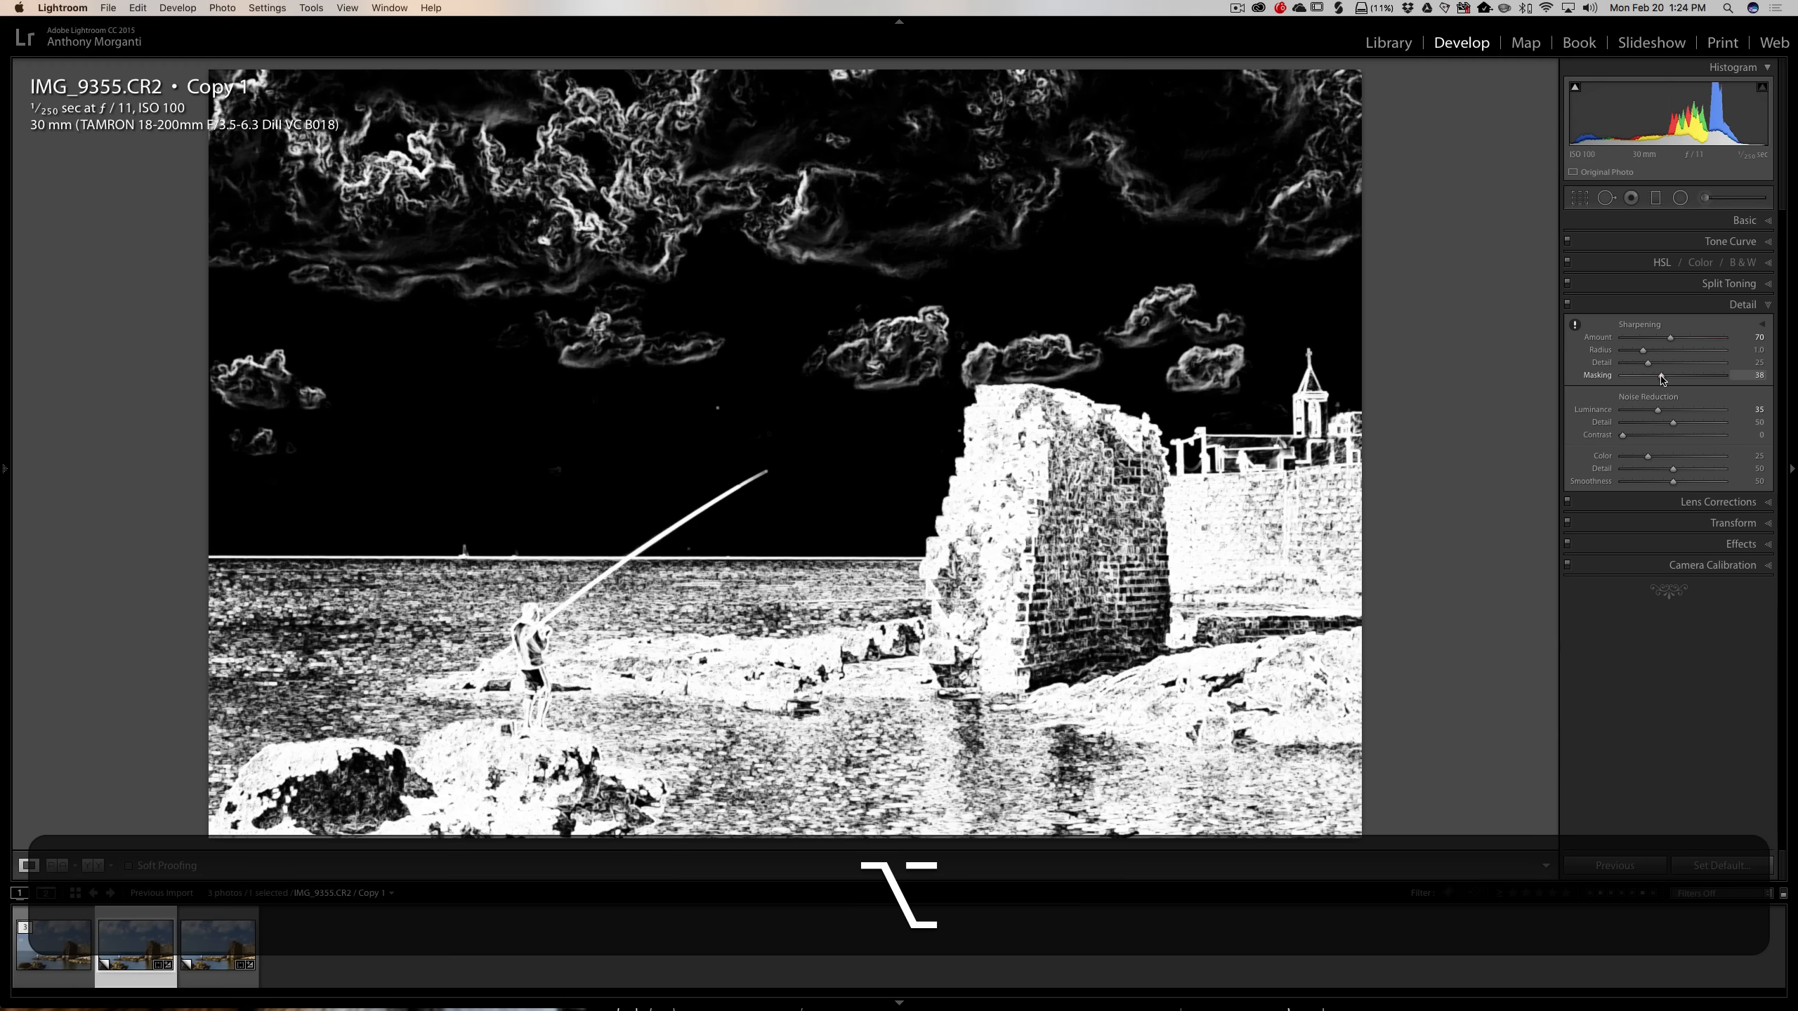
pyautogui.moveTo(1661, 378); pyautogui.dragTo(1661, 377)
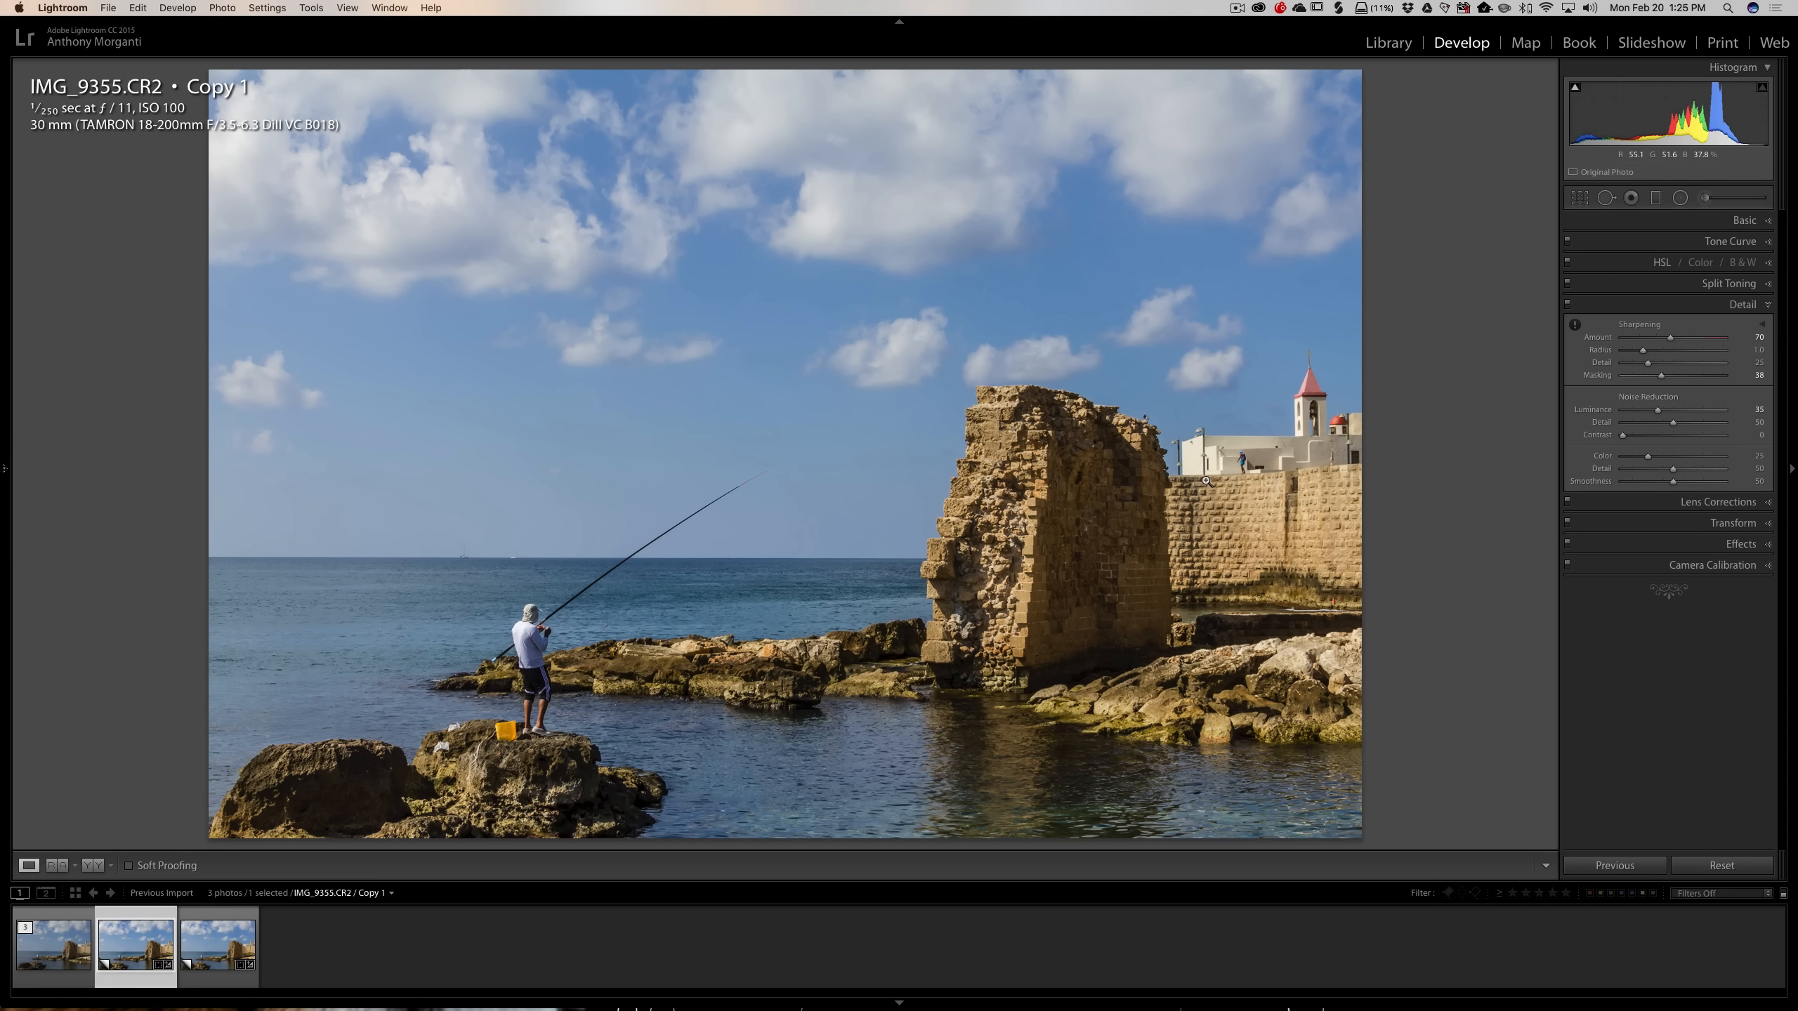
# Apply a post-crop vignette with Amount -19 and inspect the ruined wall and church at close zoom
pyautogui.click(1727, 306)
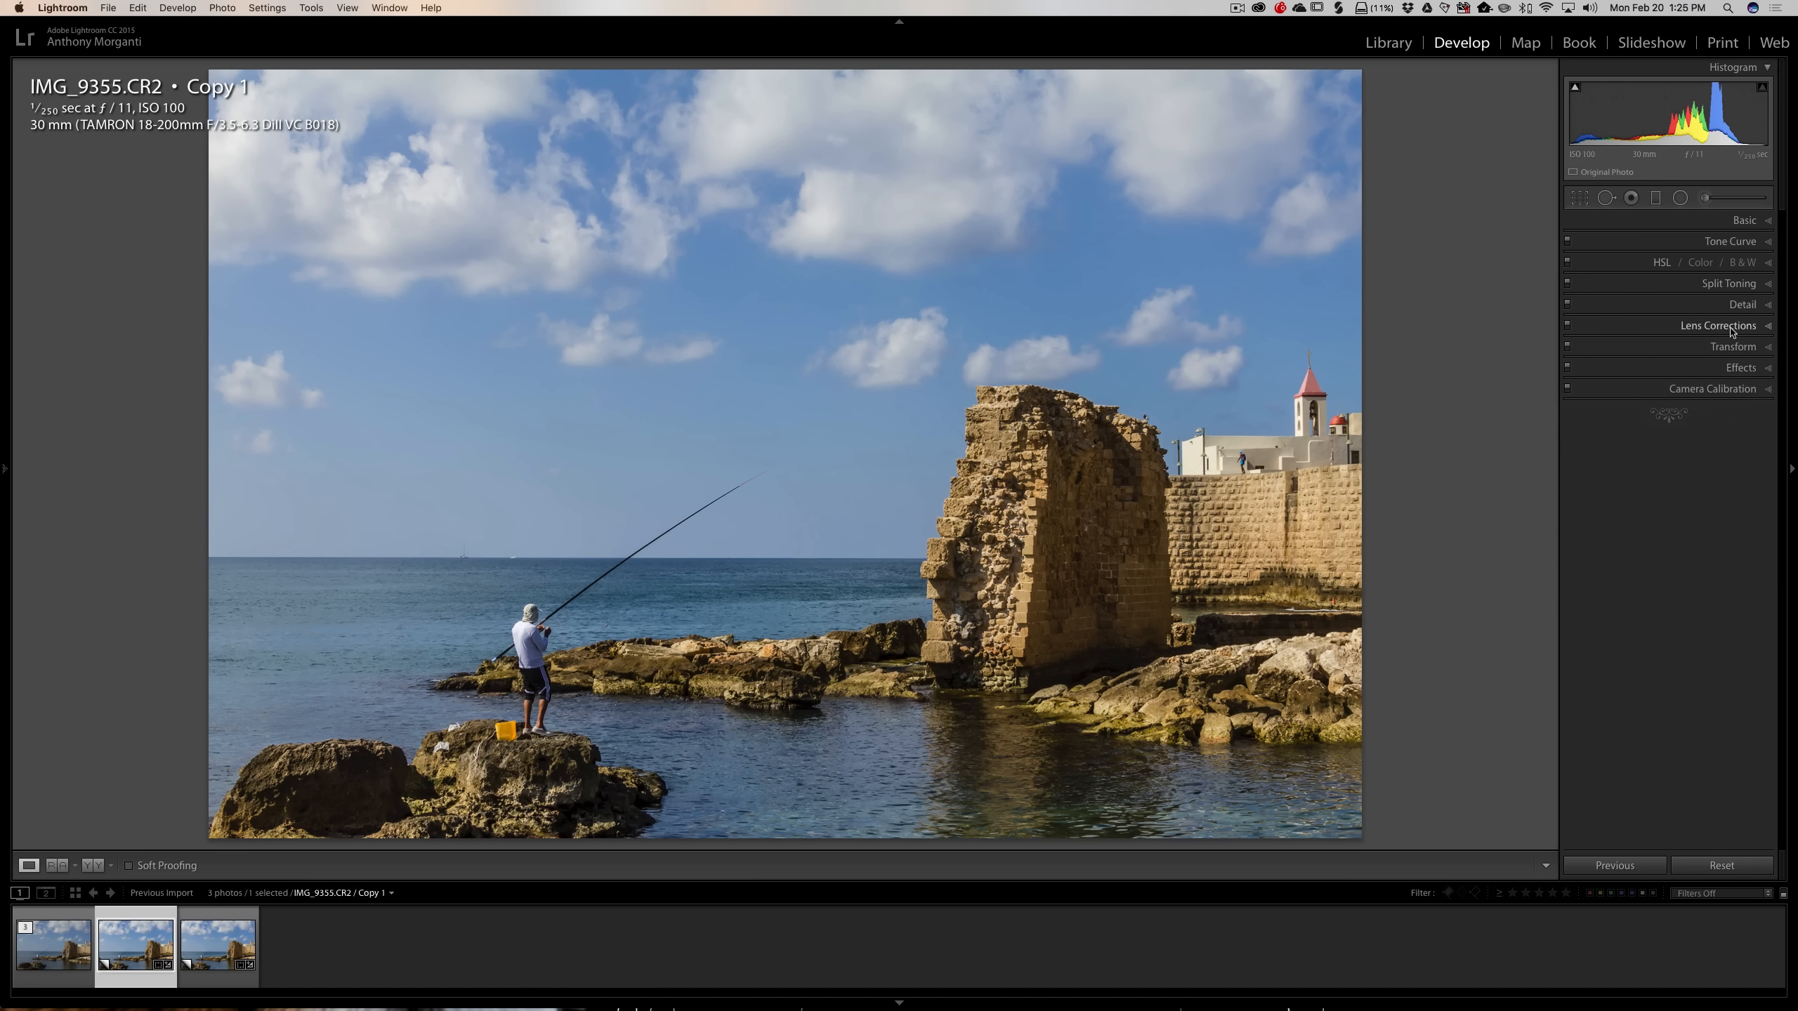
pyautogui.click(1741, 369)
pyautogui.moveTo(1673, 416); pyautogui.dragTo(1664, 417)
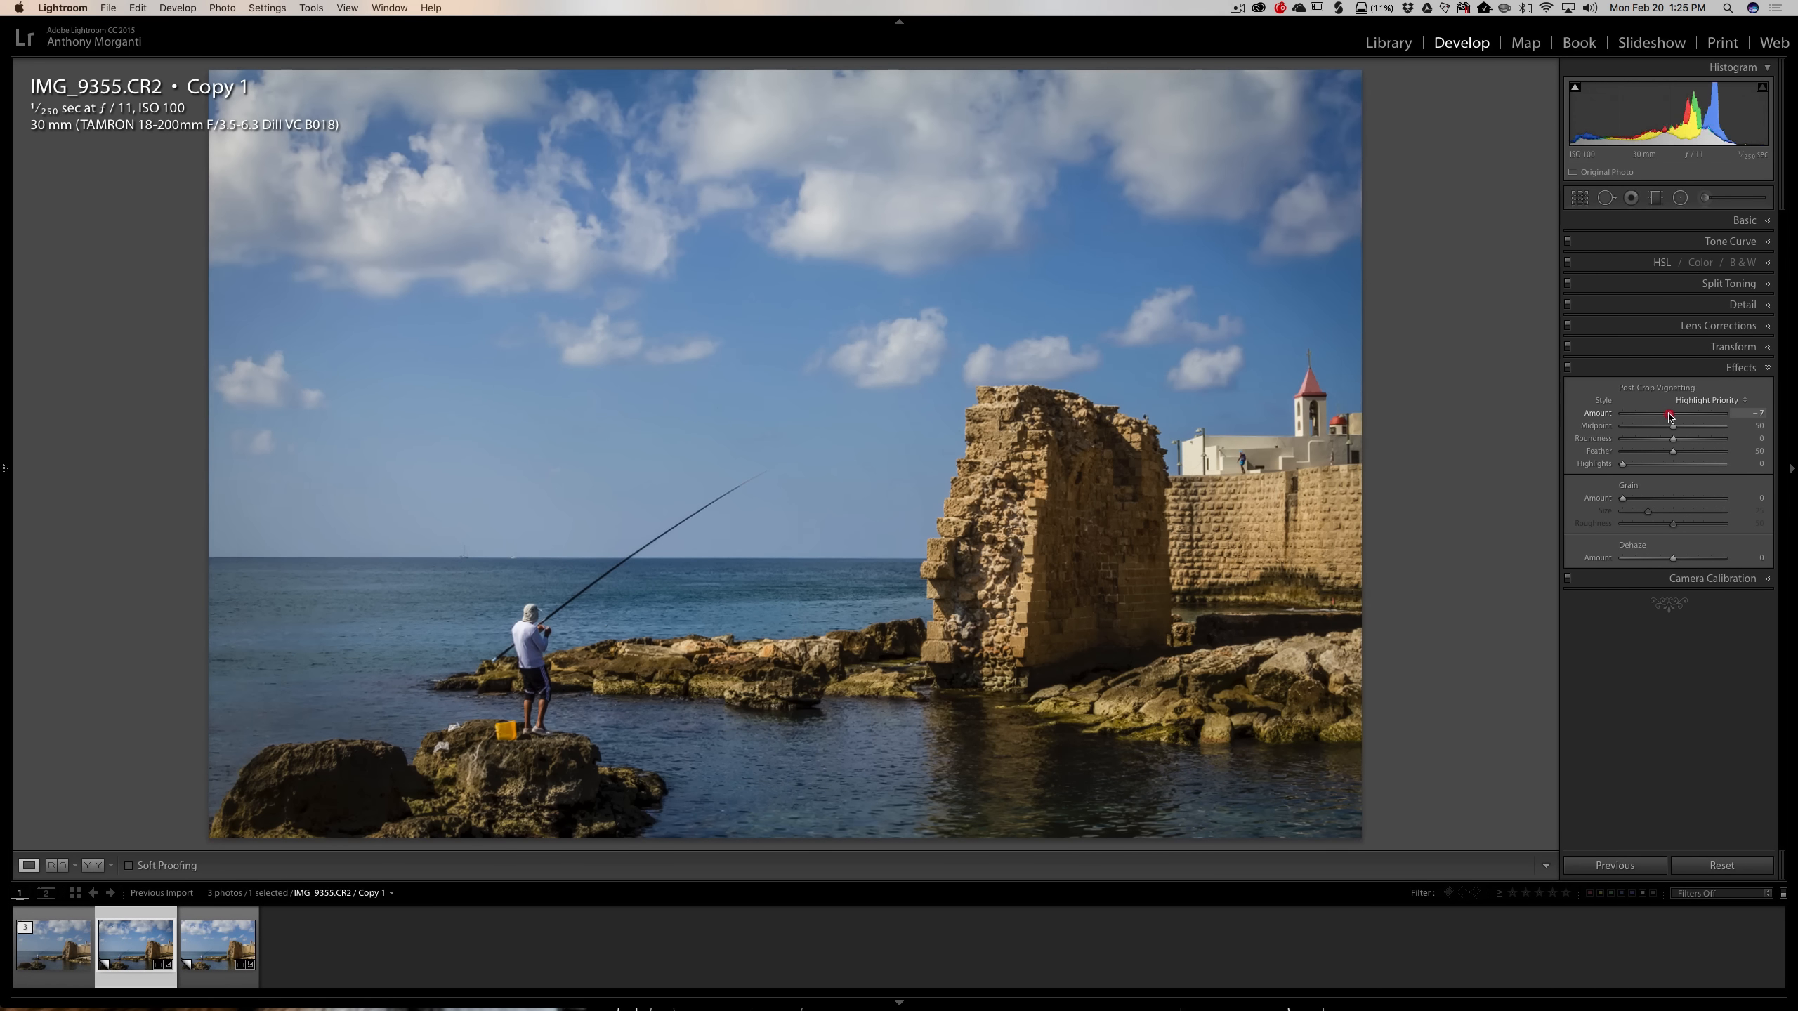
pyautogui.click(1664, 416)
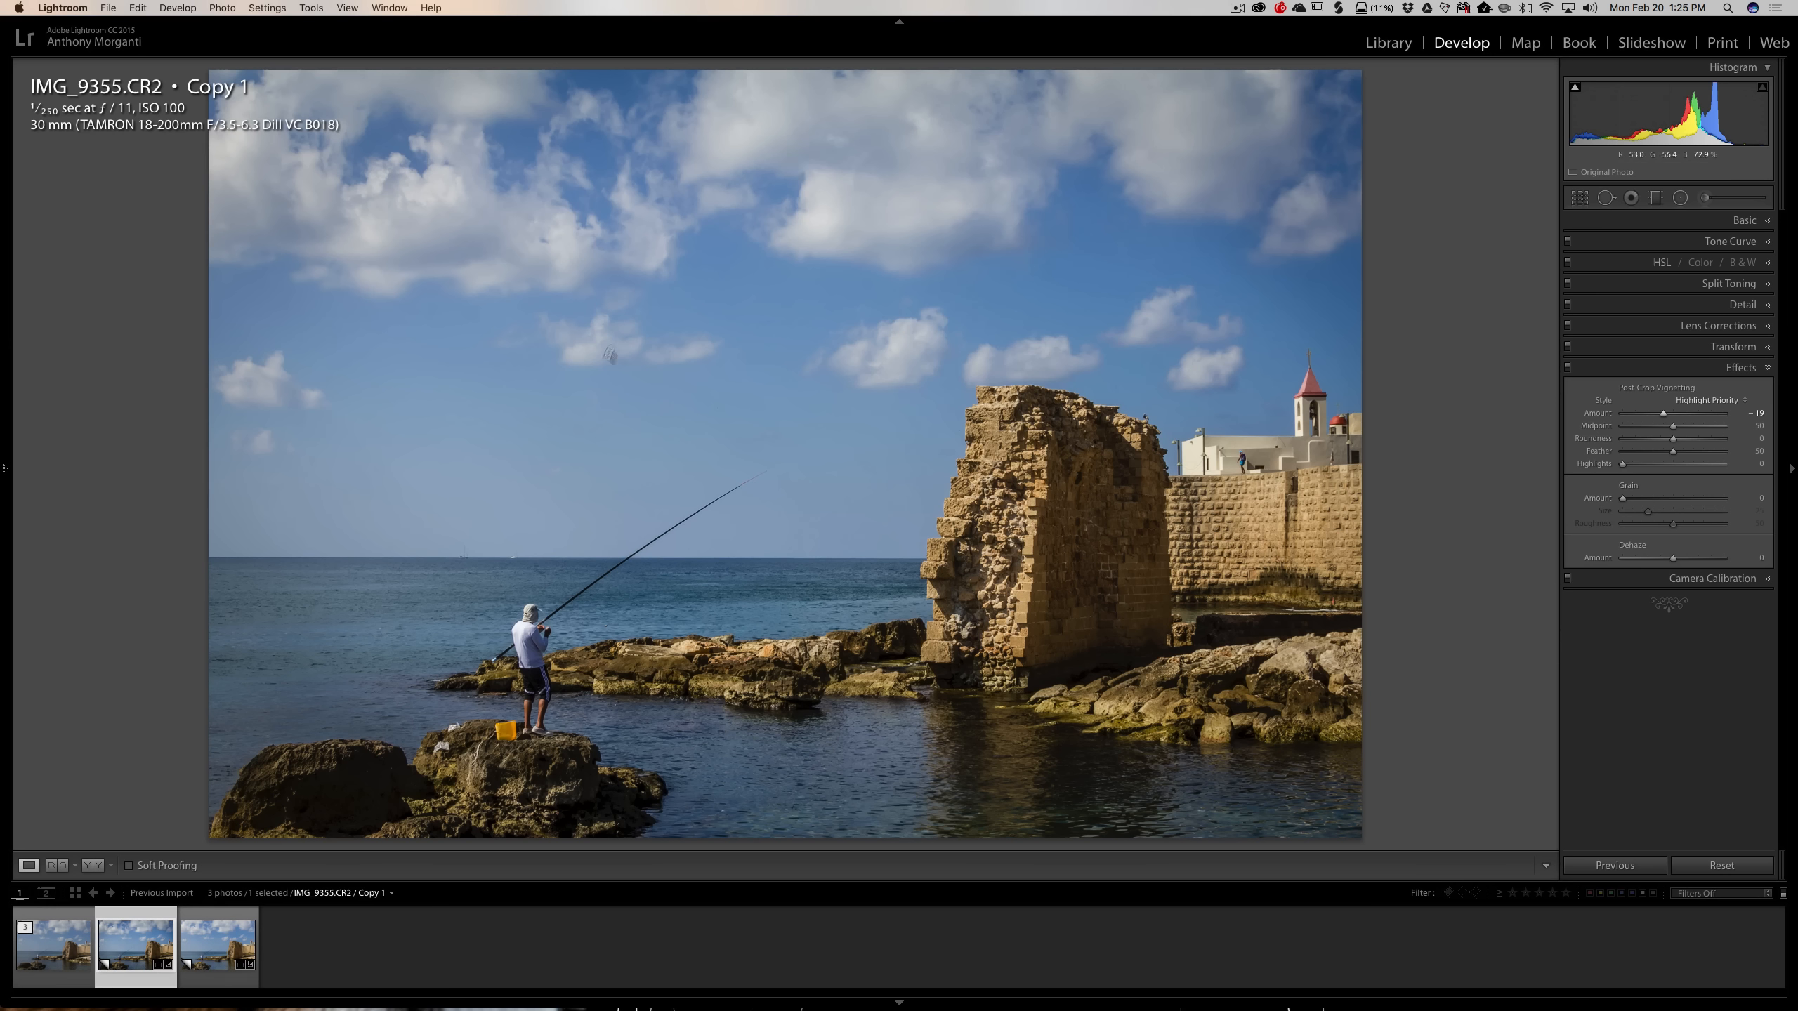
pyautogui.click(1242, 460)
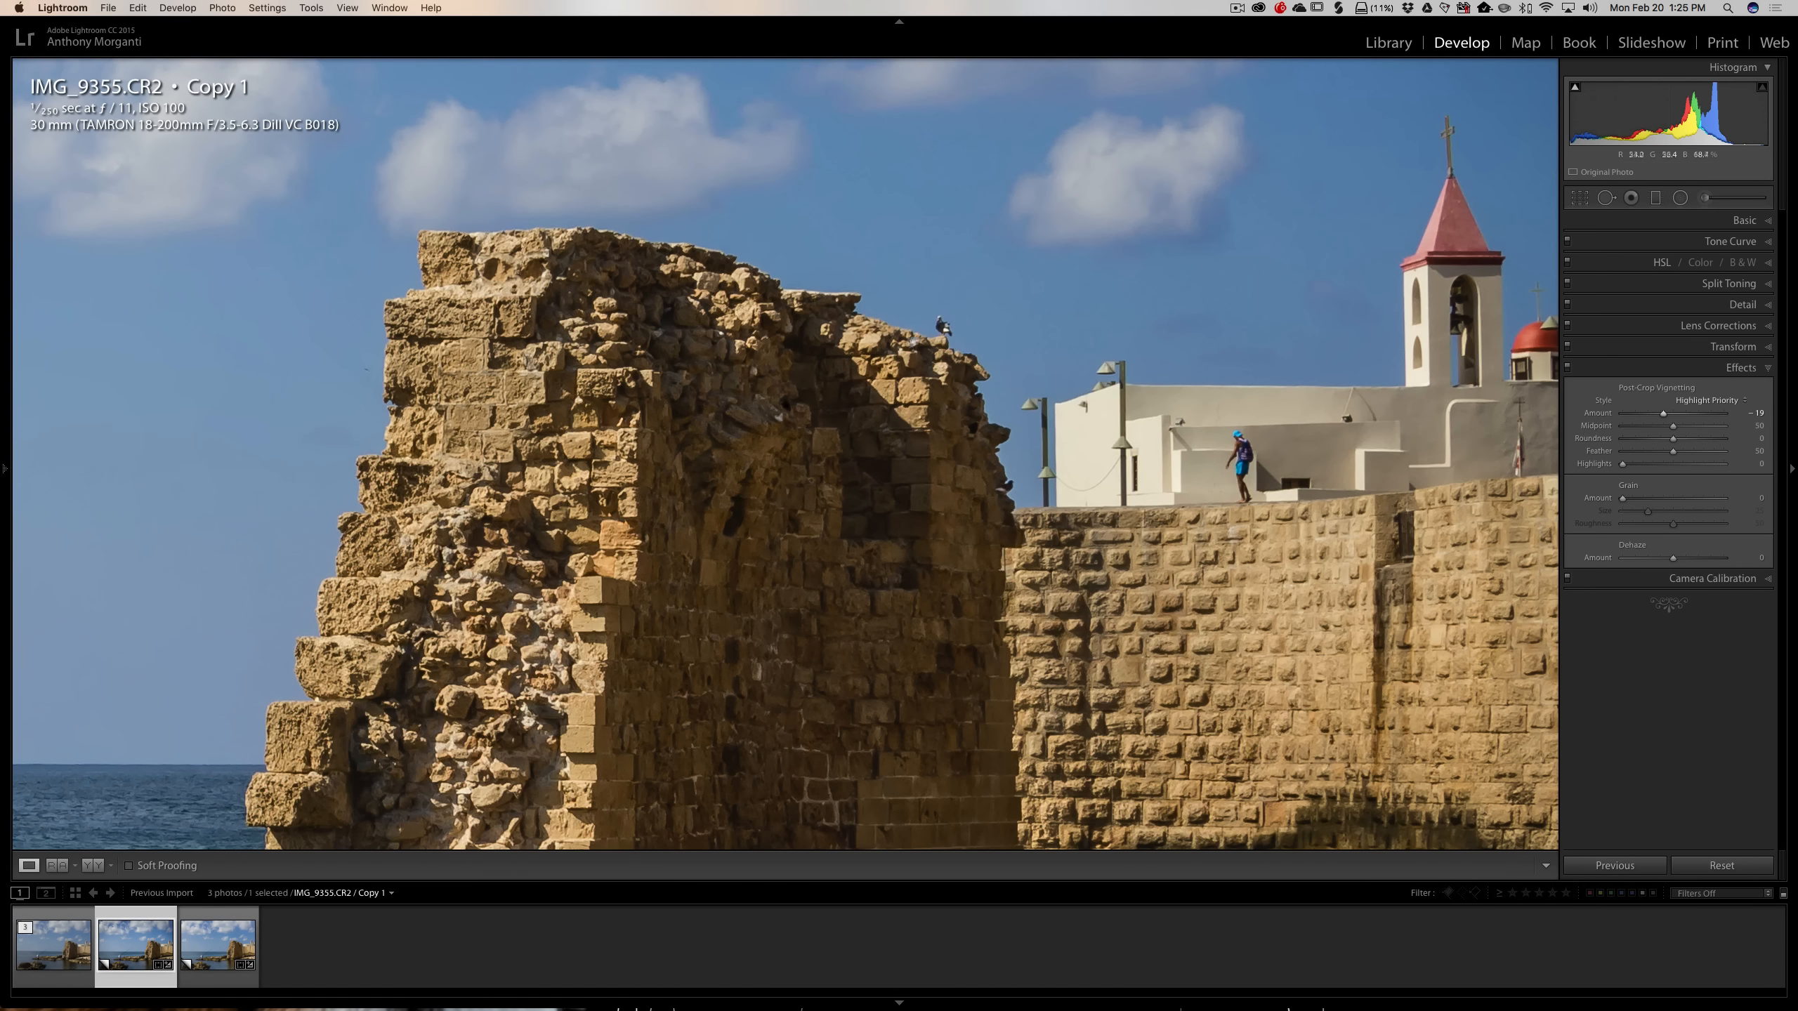
pyautogui.click(934, 331)
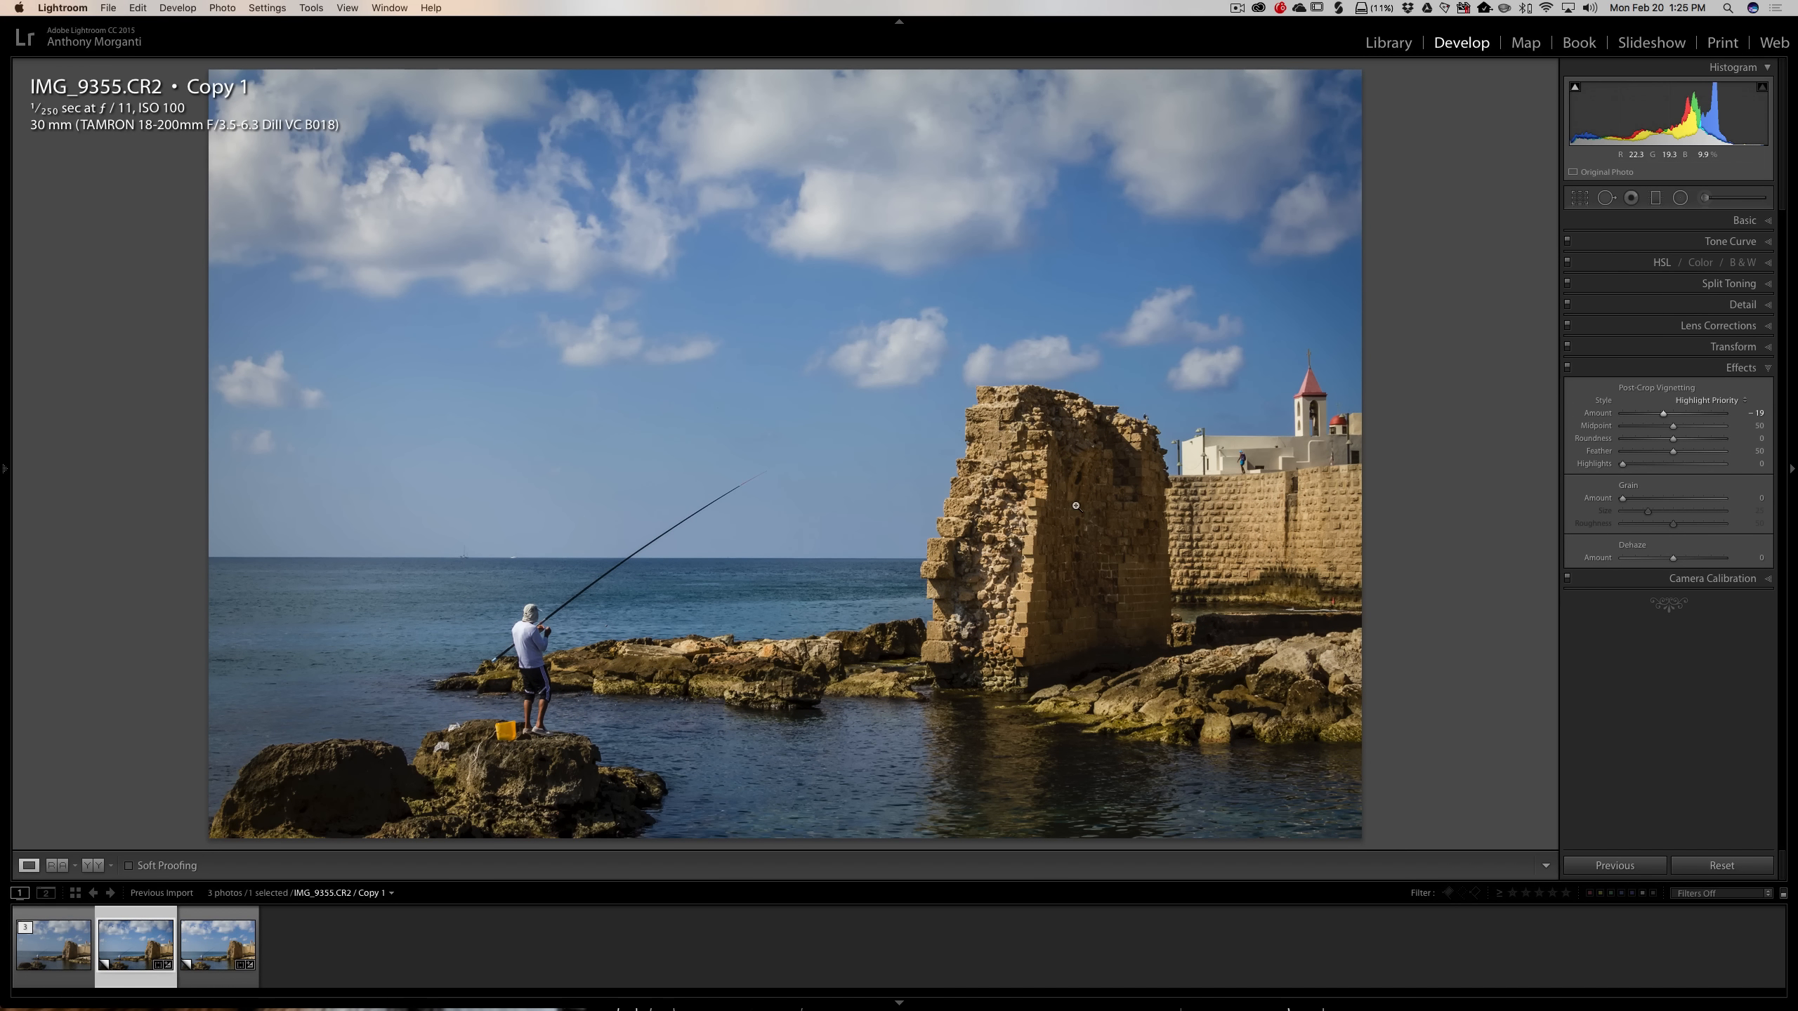
pyautogui.click(1736, 371)
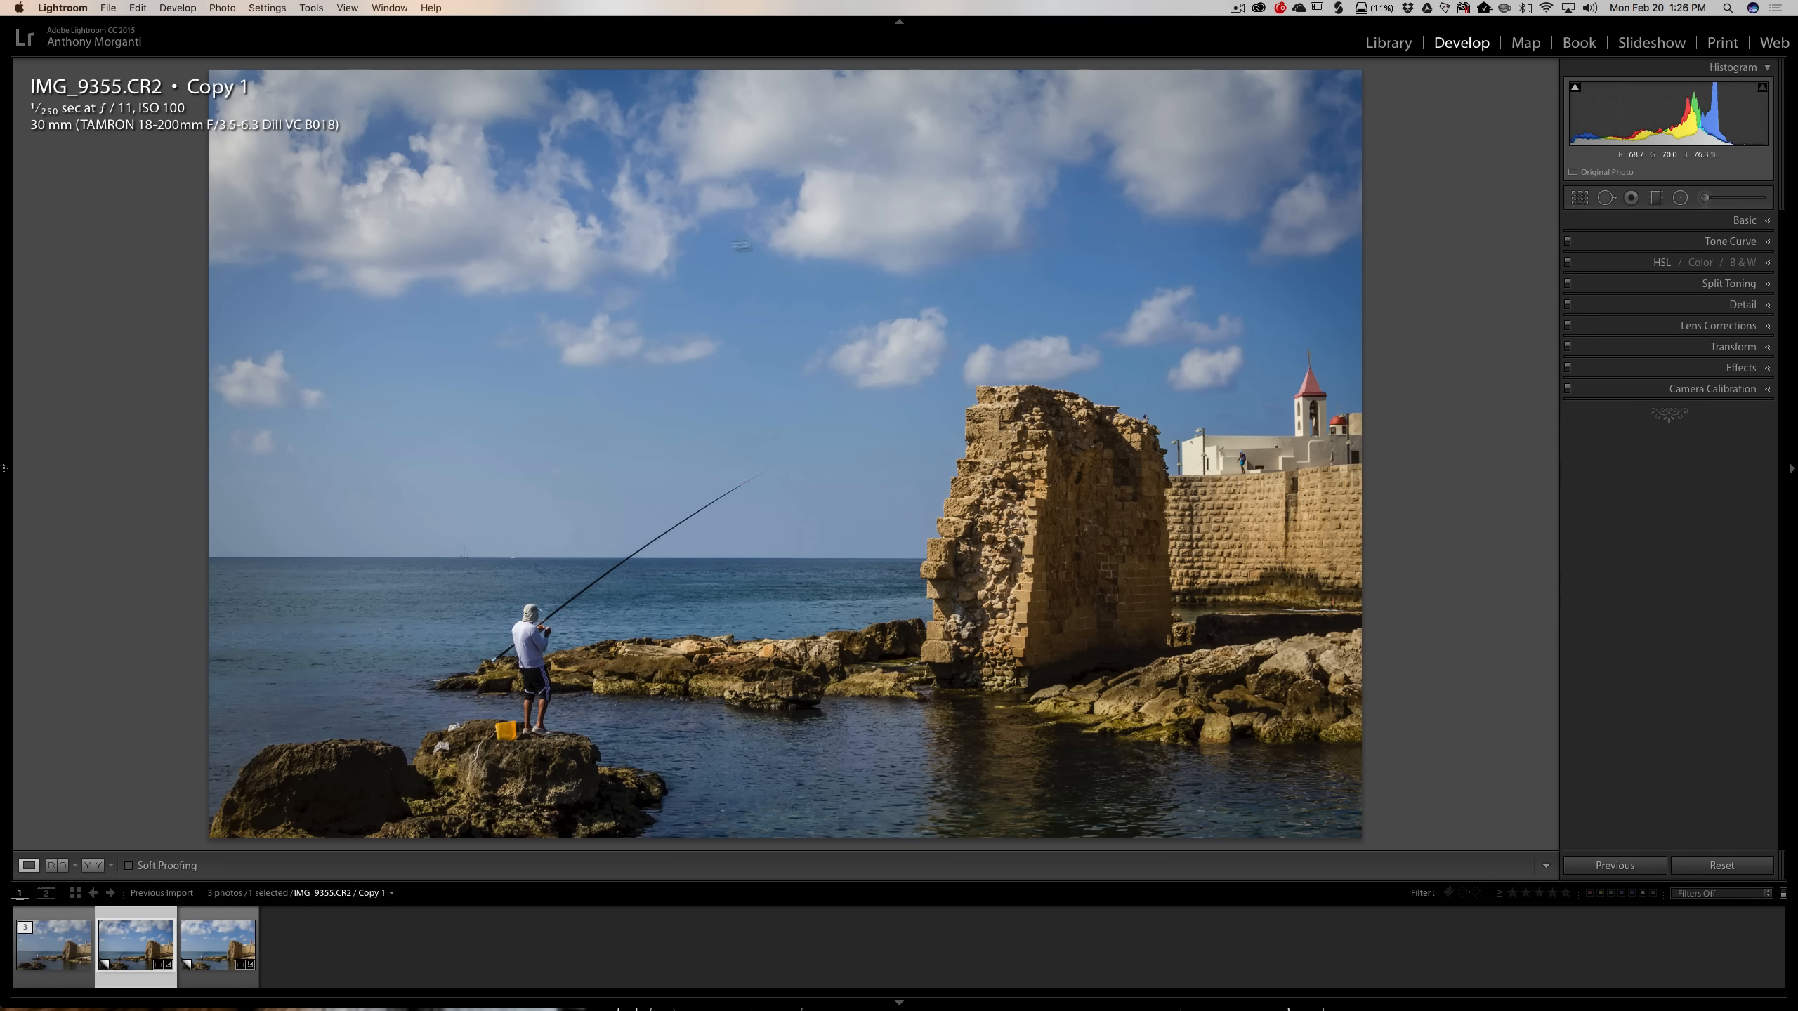
# On virtual copy 2, set Whites to +22 using the clipping preview and Blacks to -9
pyautogui.click(217, 946)
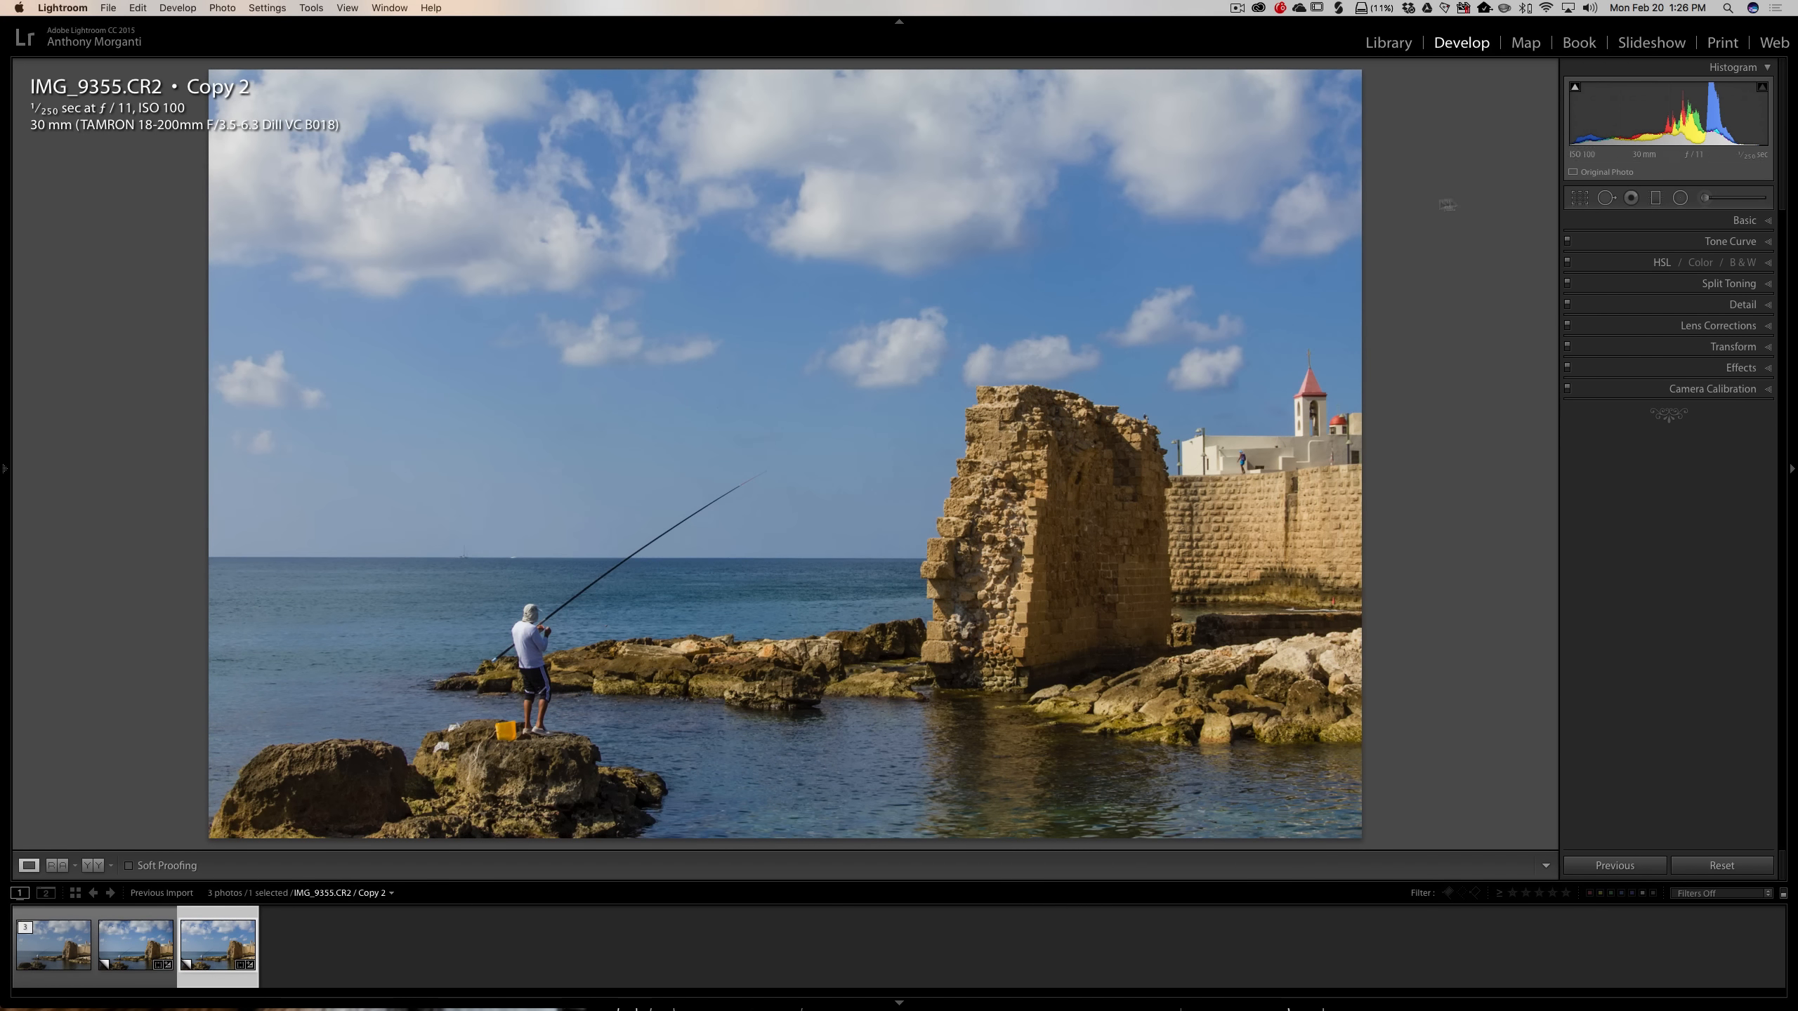
pyautogui.click(1743, 221)
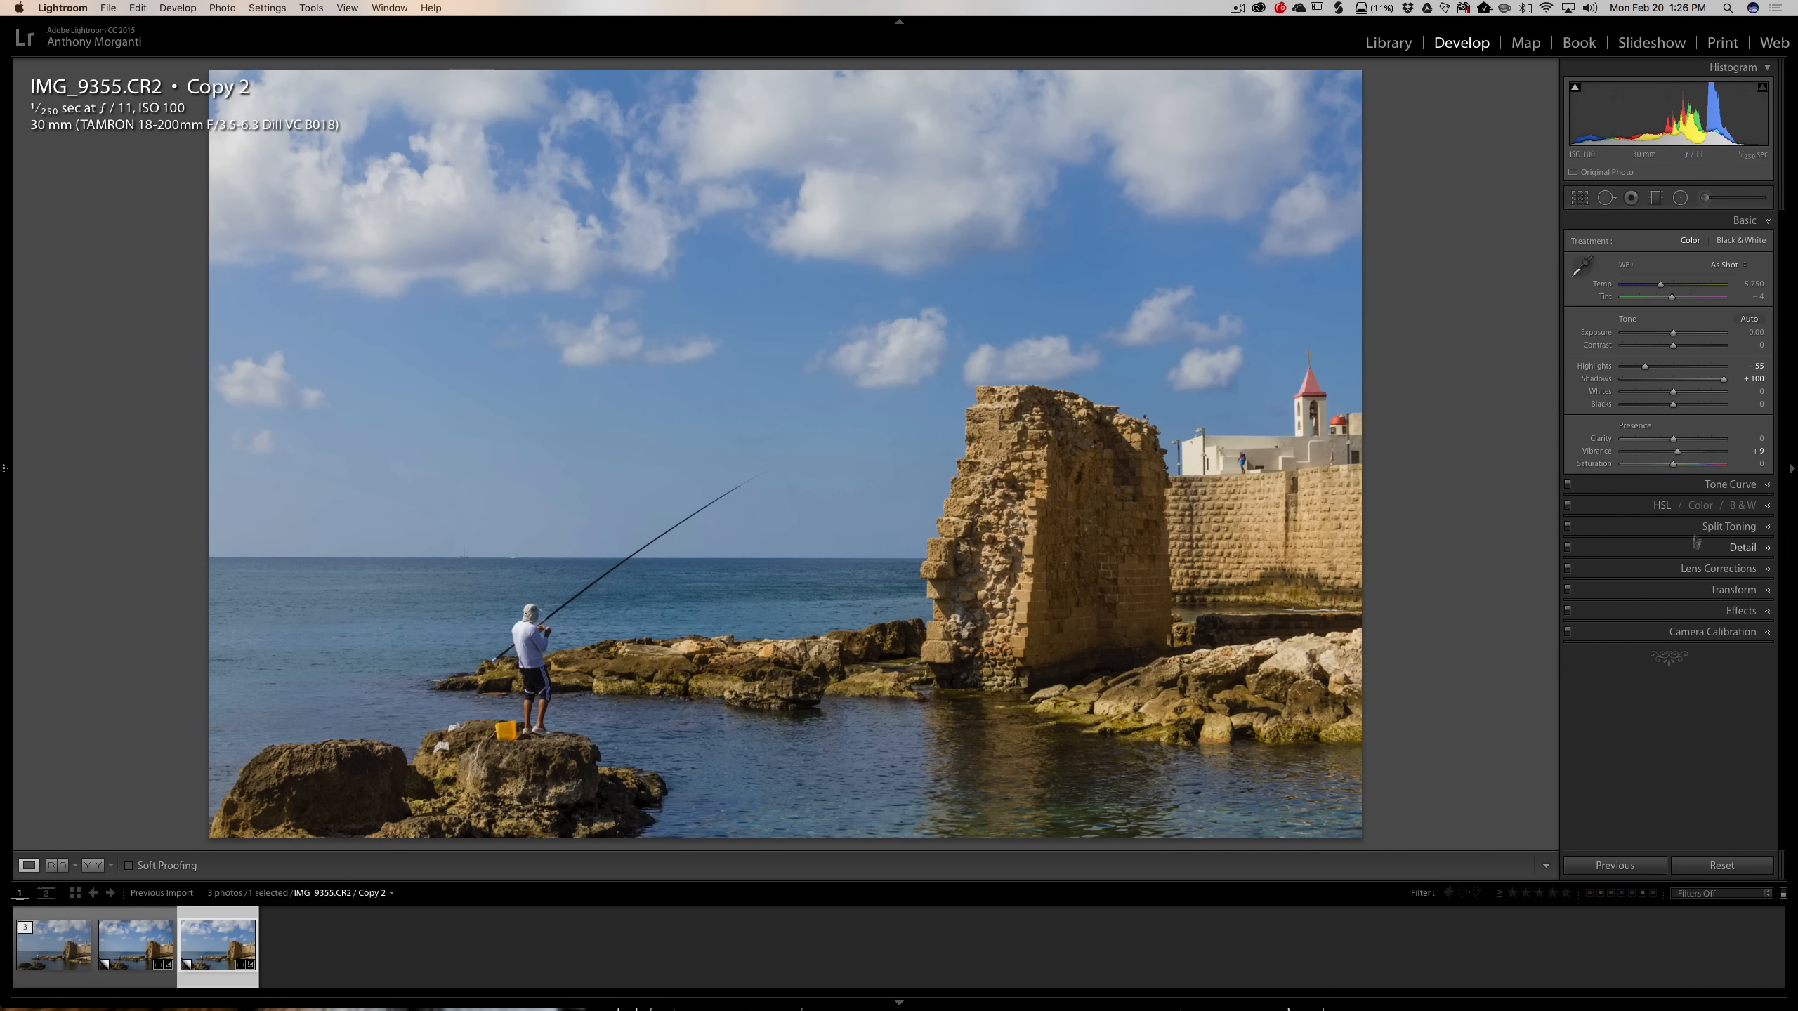
pyautogui.keyDown('shift'); pyautogui.doubleClick(1599, 394); pyautogui.keyUp('shift')
pyautogui.keyDown('shift'); pyautogui.doubleClick(1600, 405); pyautogui.keyUp('shift')
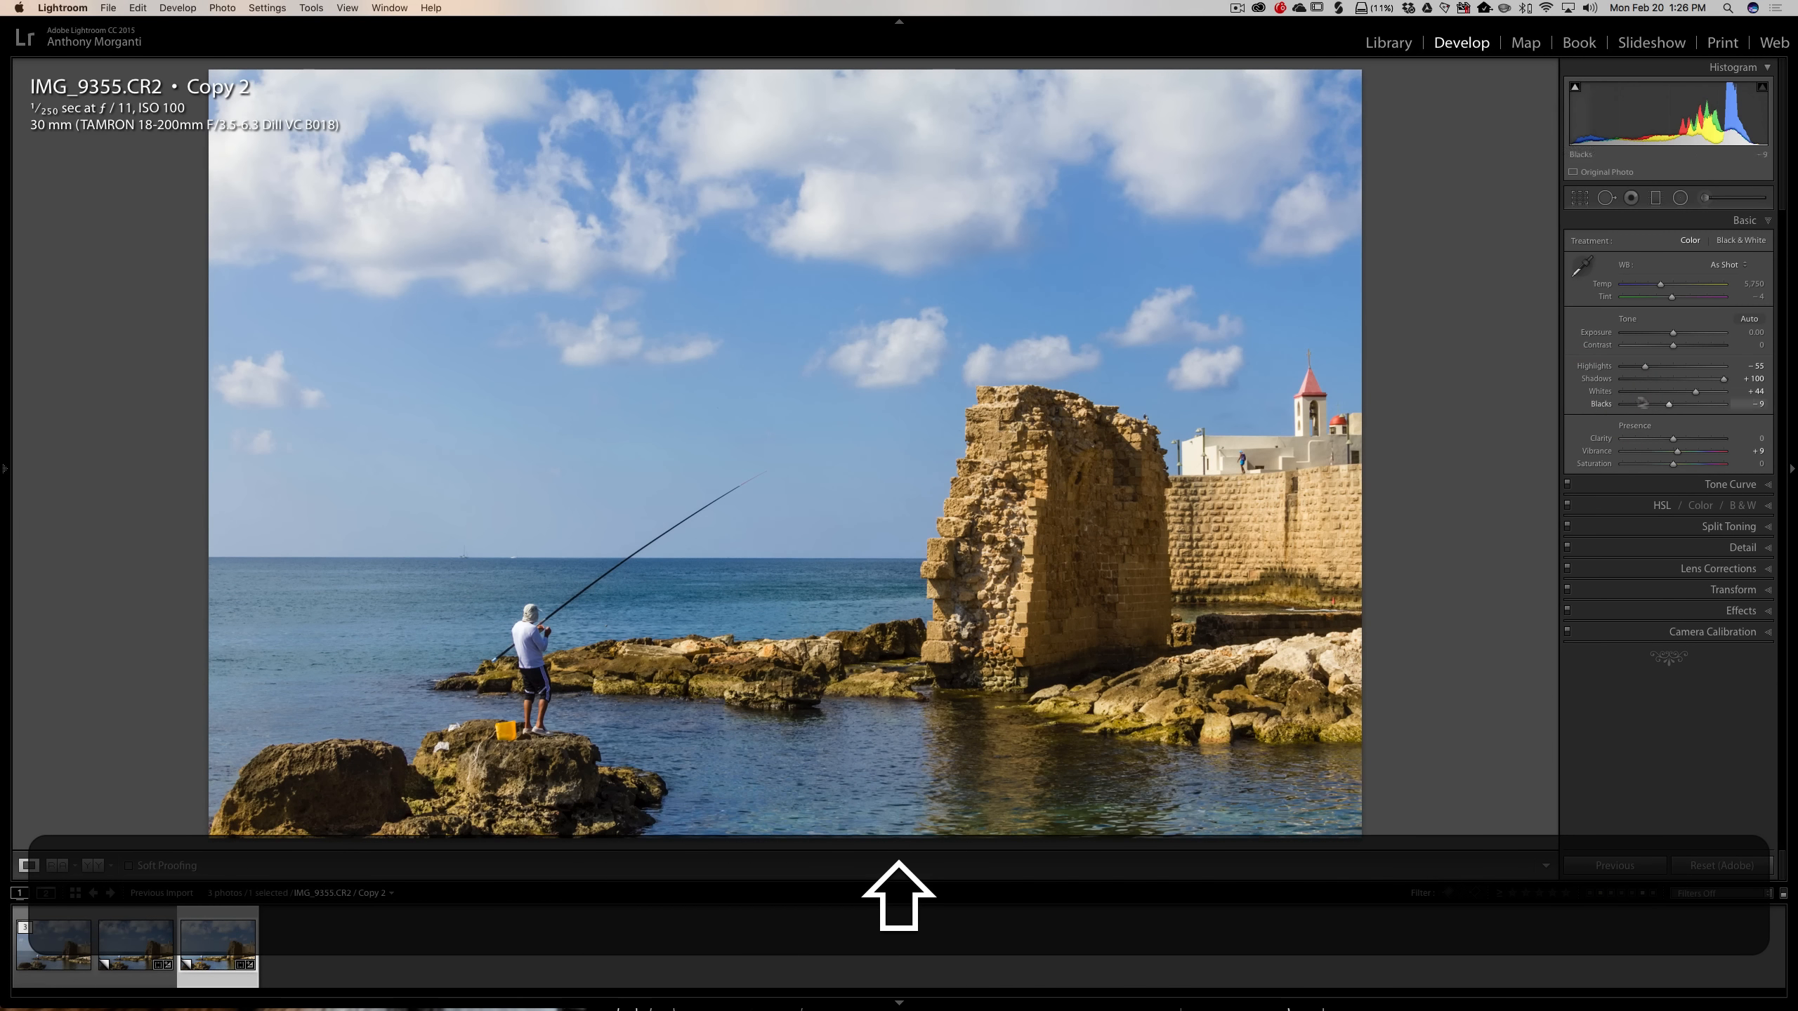
pyautogui.keyDown('alt'); pyautogui.click(1696, 394); pyautogui.keyUp('alt')
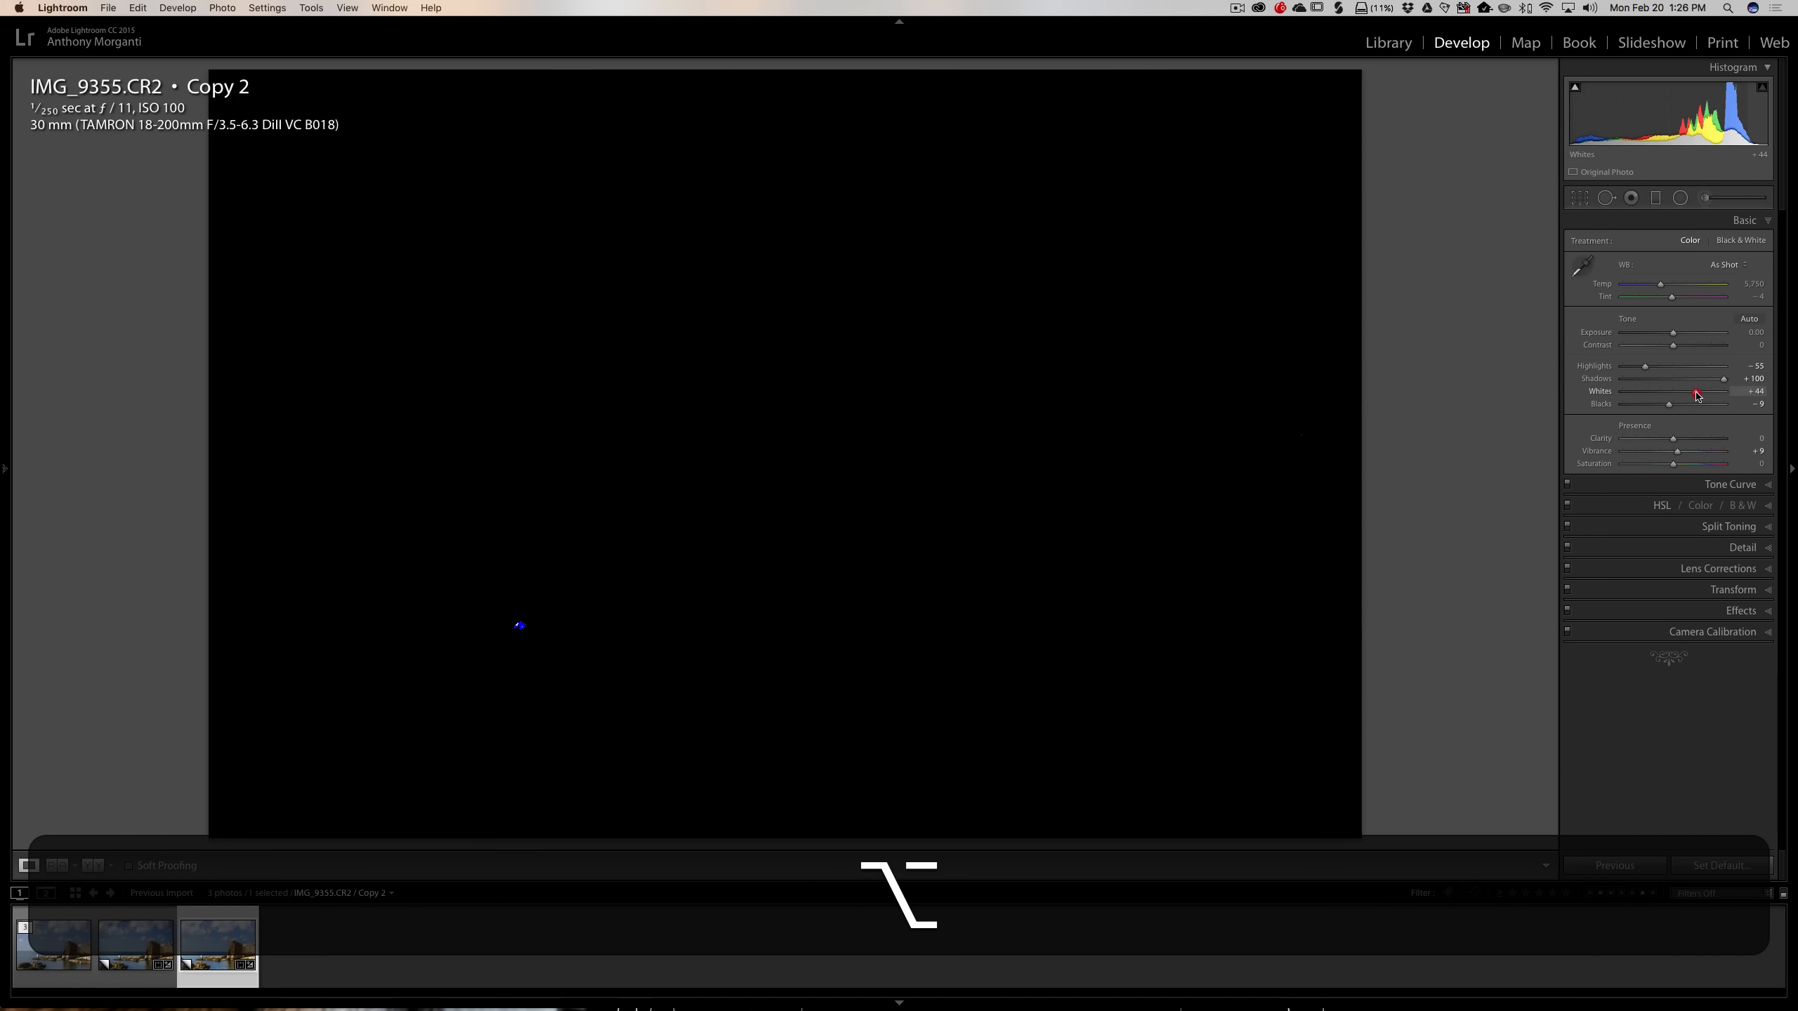
pyautogui.moveTo(1696, 396); pyautogui.dragTo(1693, 396)
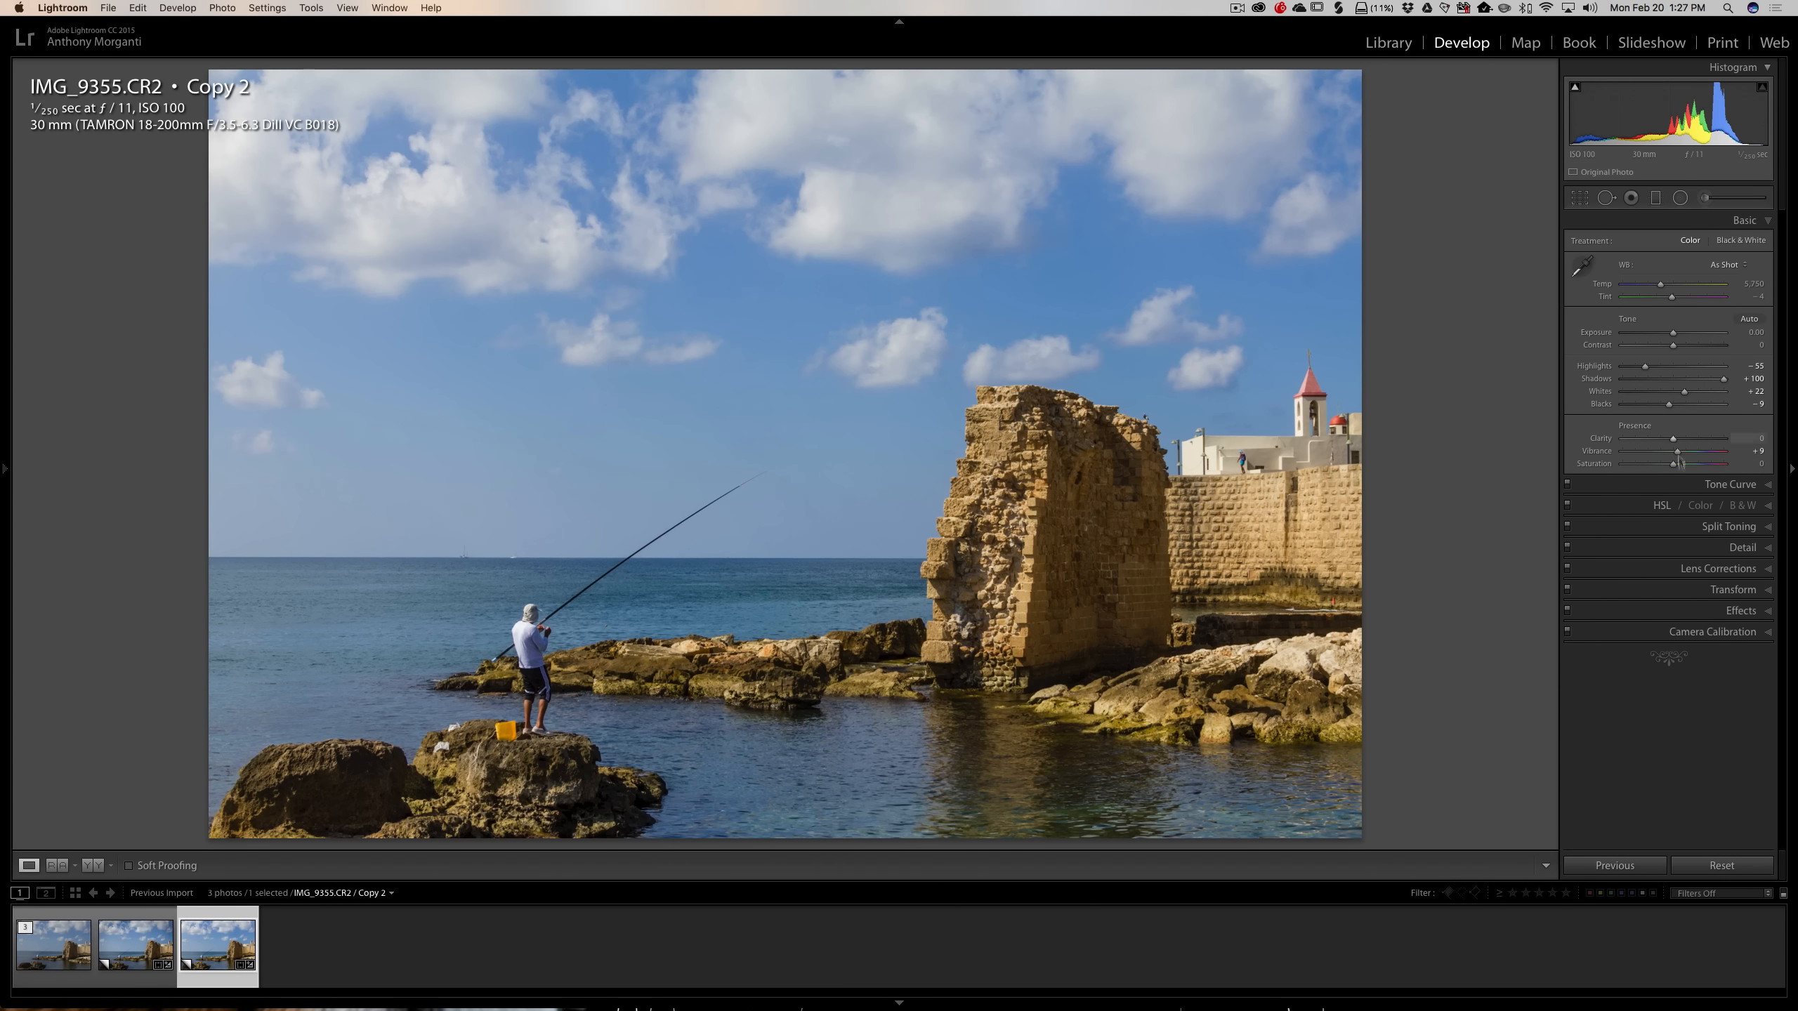
pyautogui.click(1738, 221)
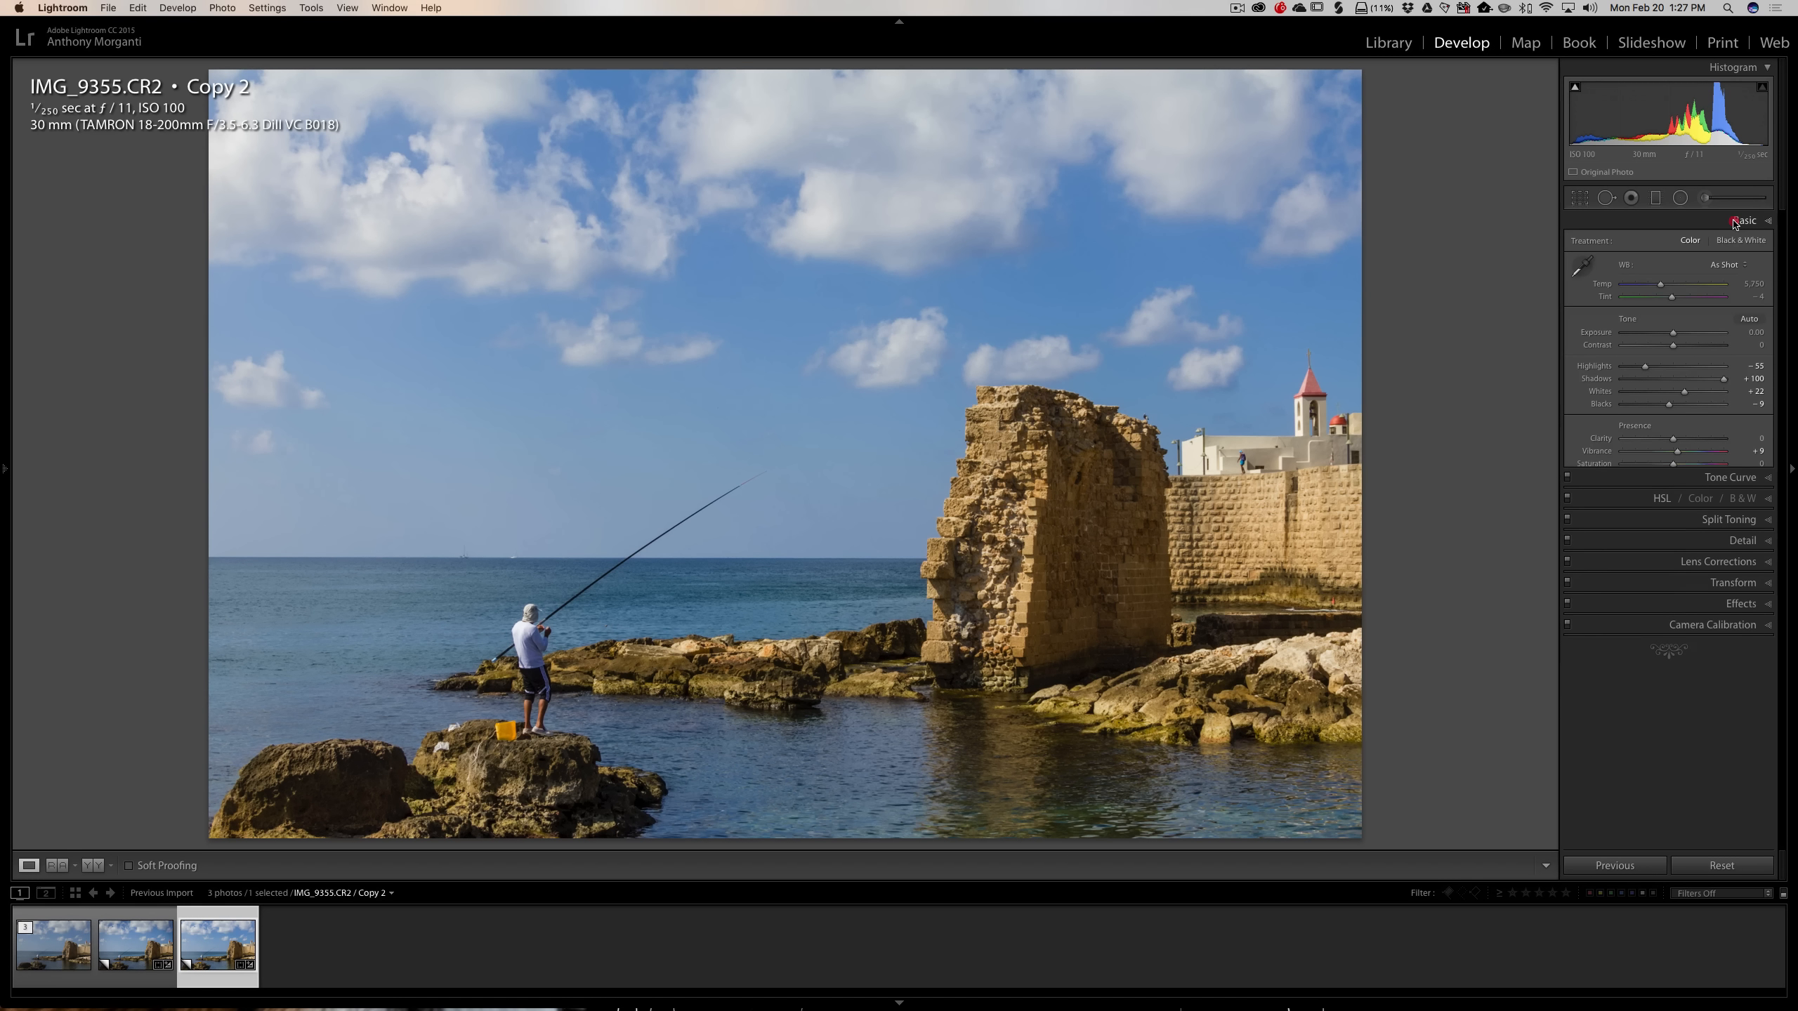
# Check copy 2's sharpening and noise reduction settings and send a TIFF copy with Lightroom adjustments to Topaz DeNoise 6
pyautogui.click(1732, 306)
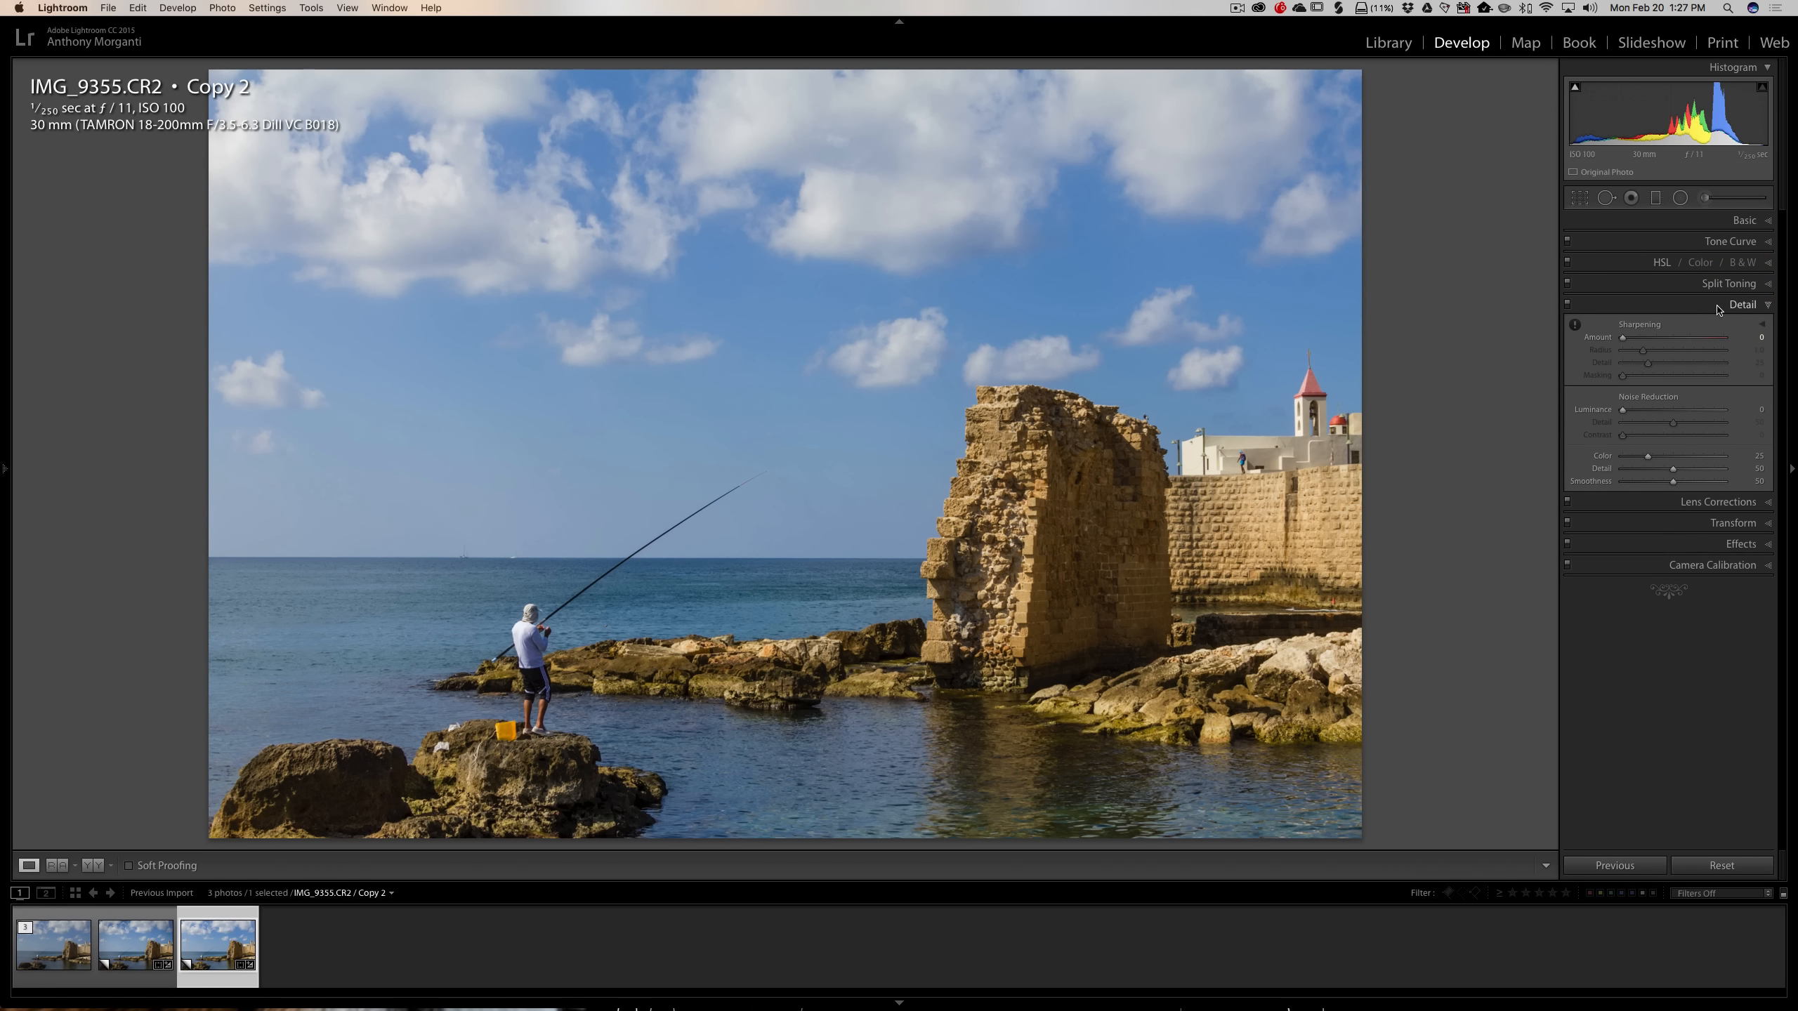
pyautogui.click(1719, 308)
pyautogui.rightClick(759, 357)
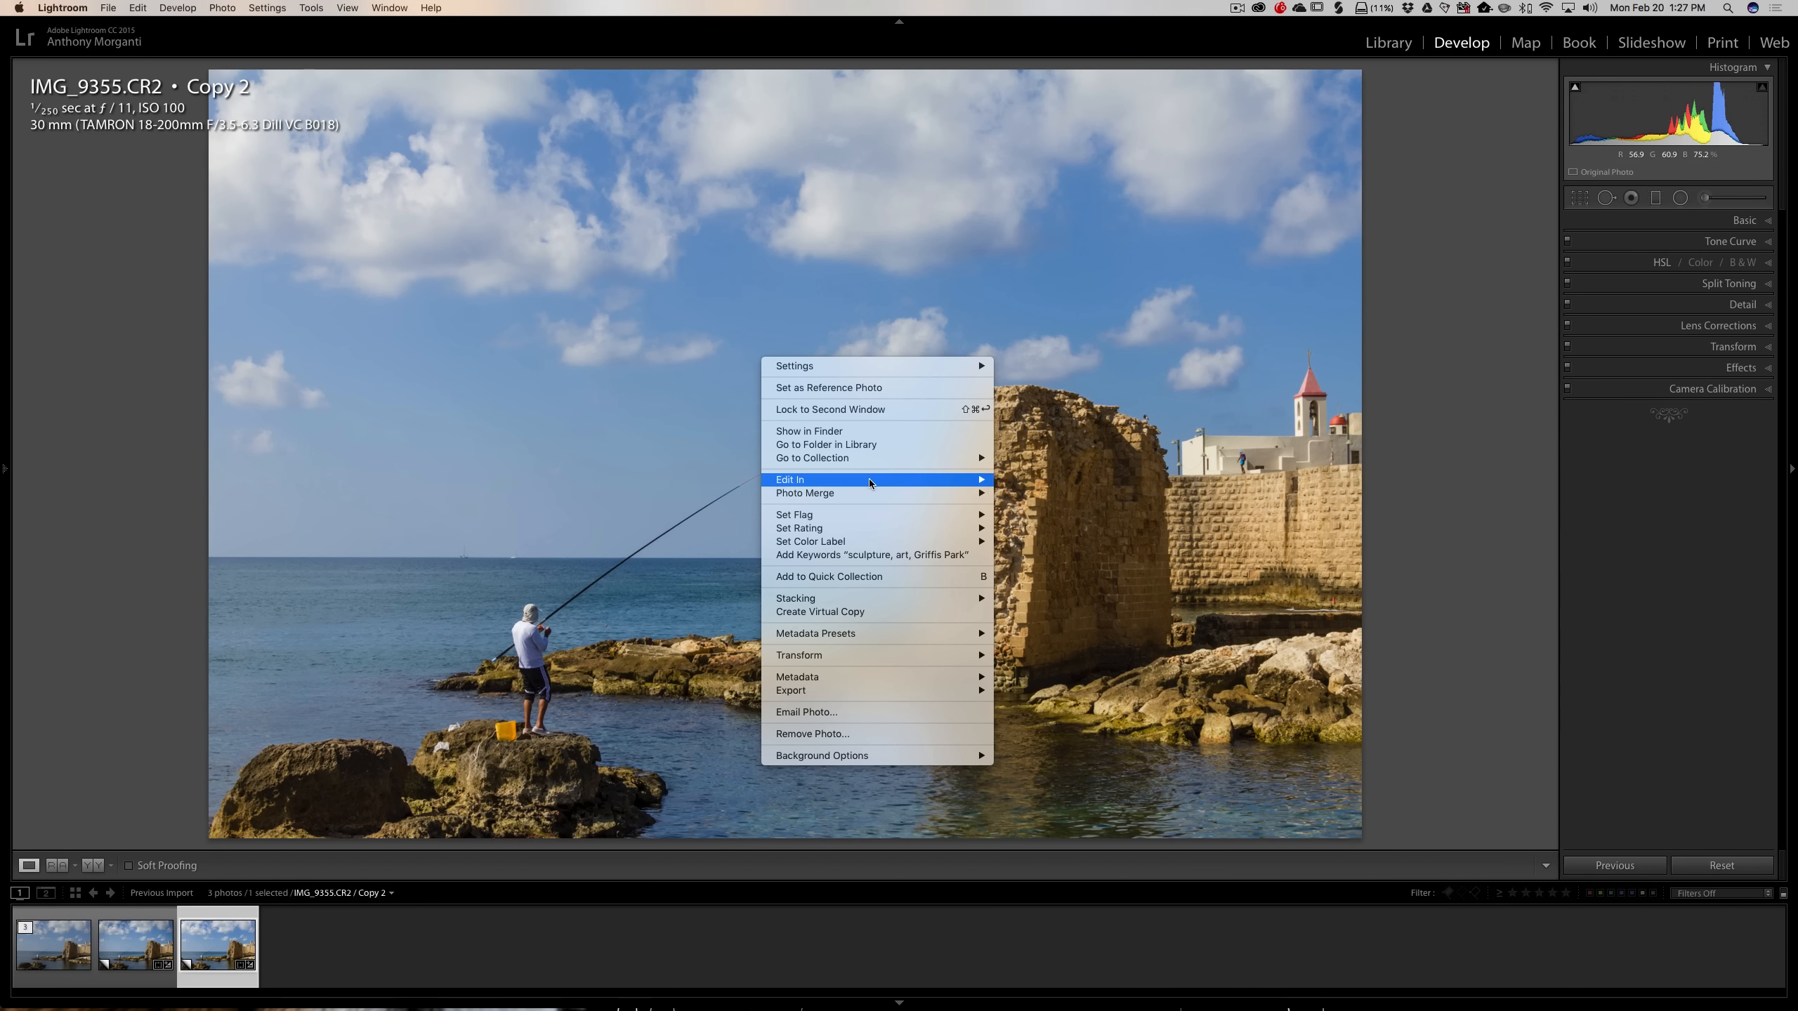
pyautogui.moveTo(871, 483)
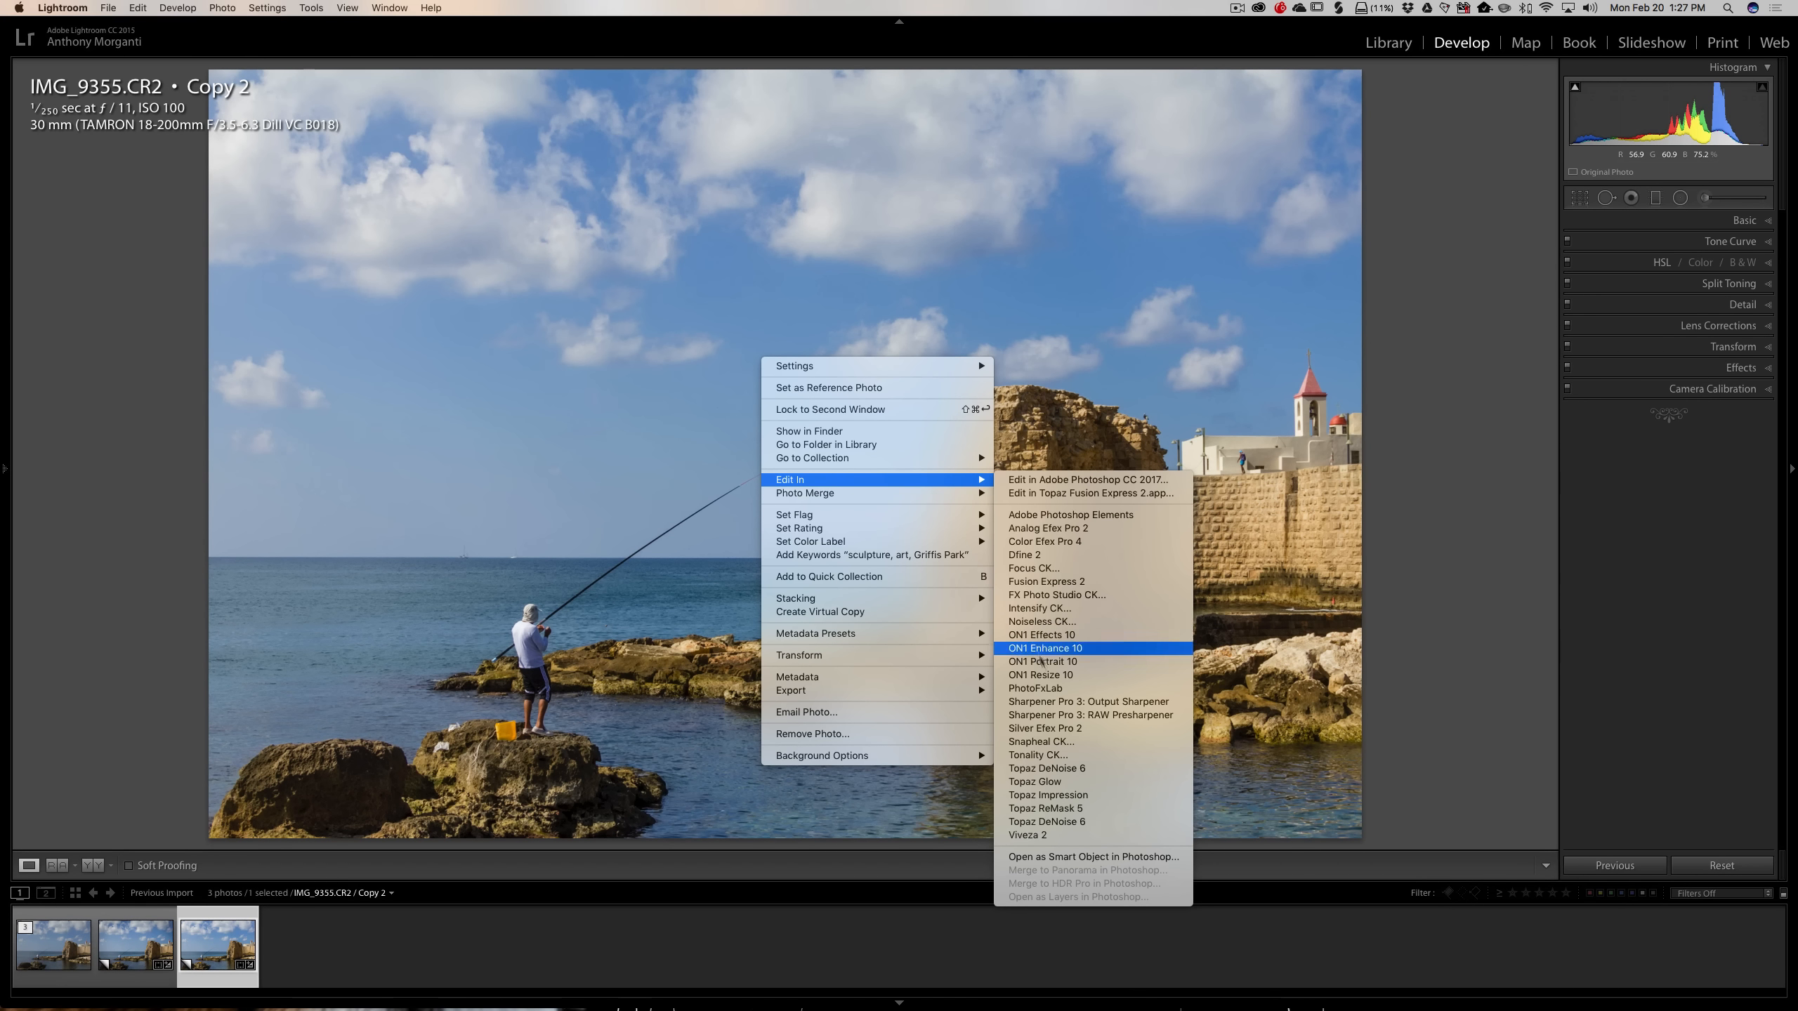
pyautogui.click(1045, 767)
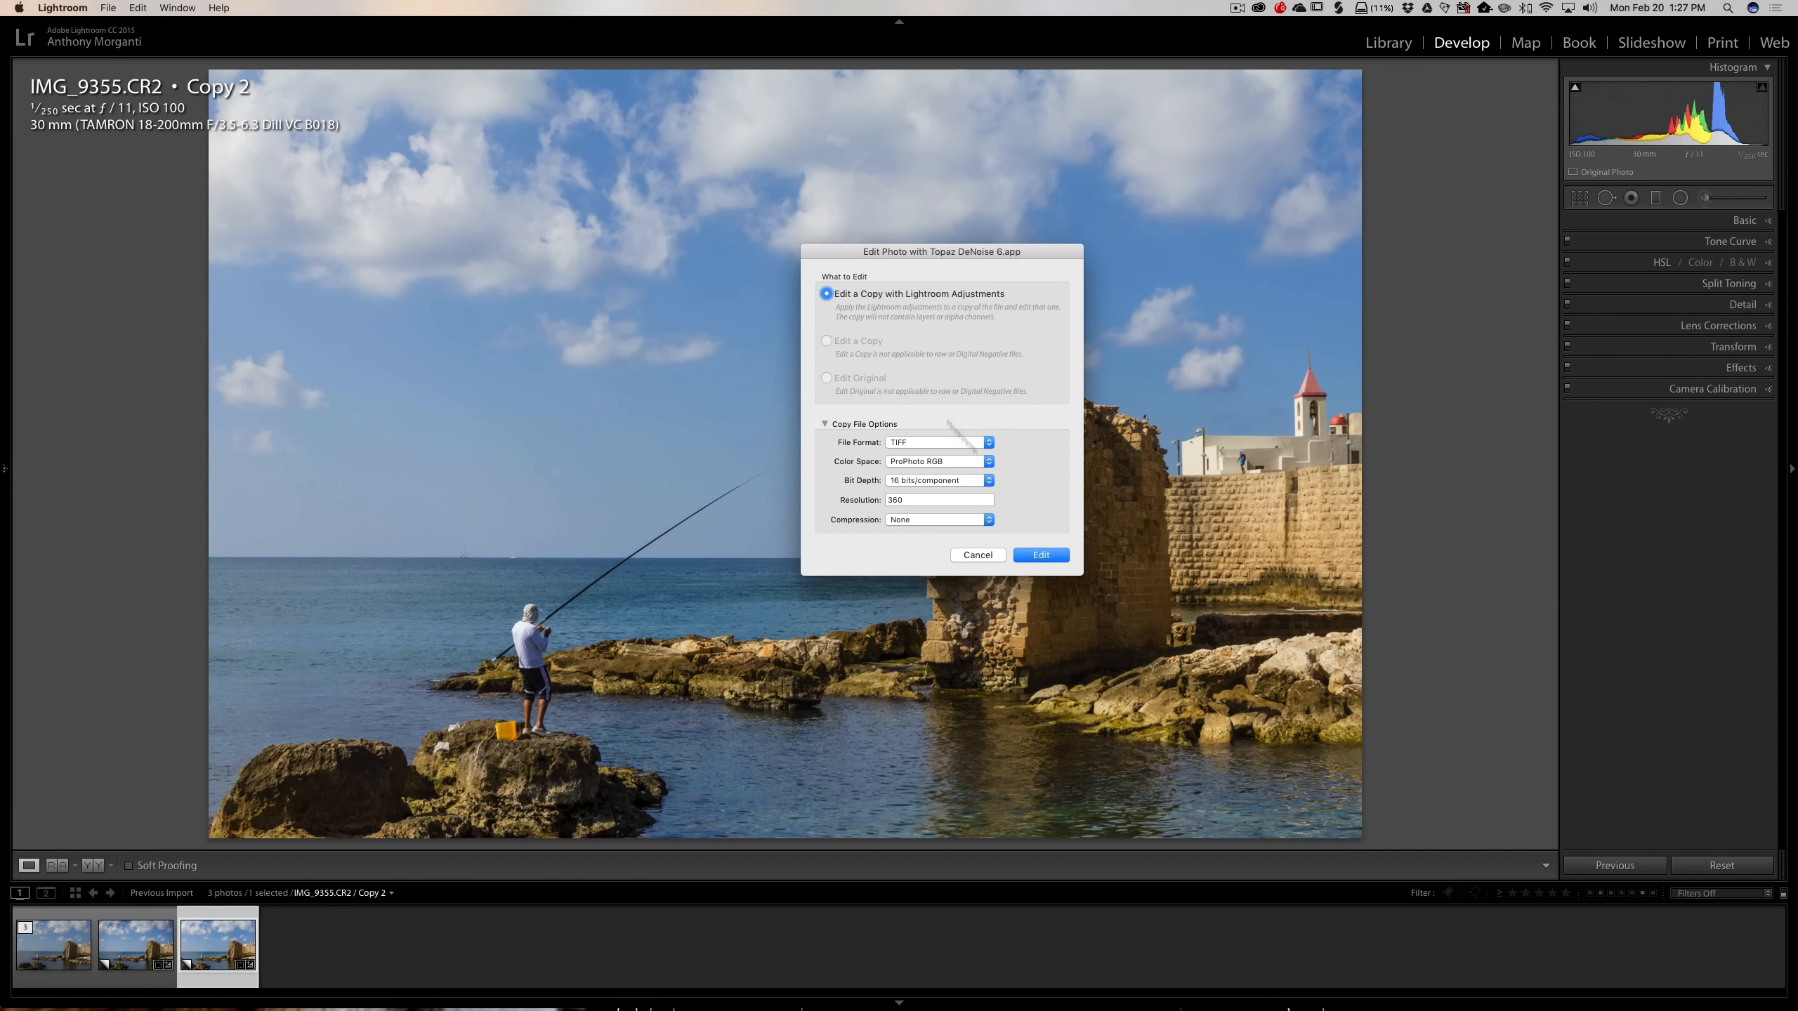
pyautogui.click(1040, 554)
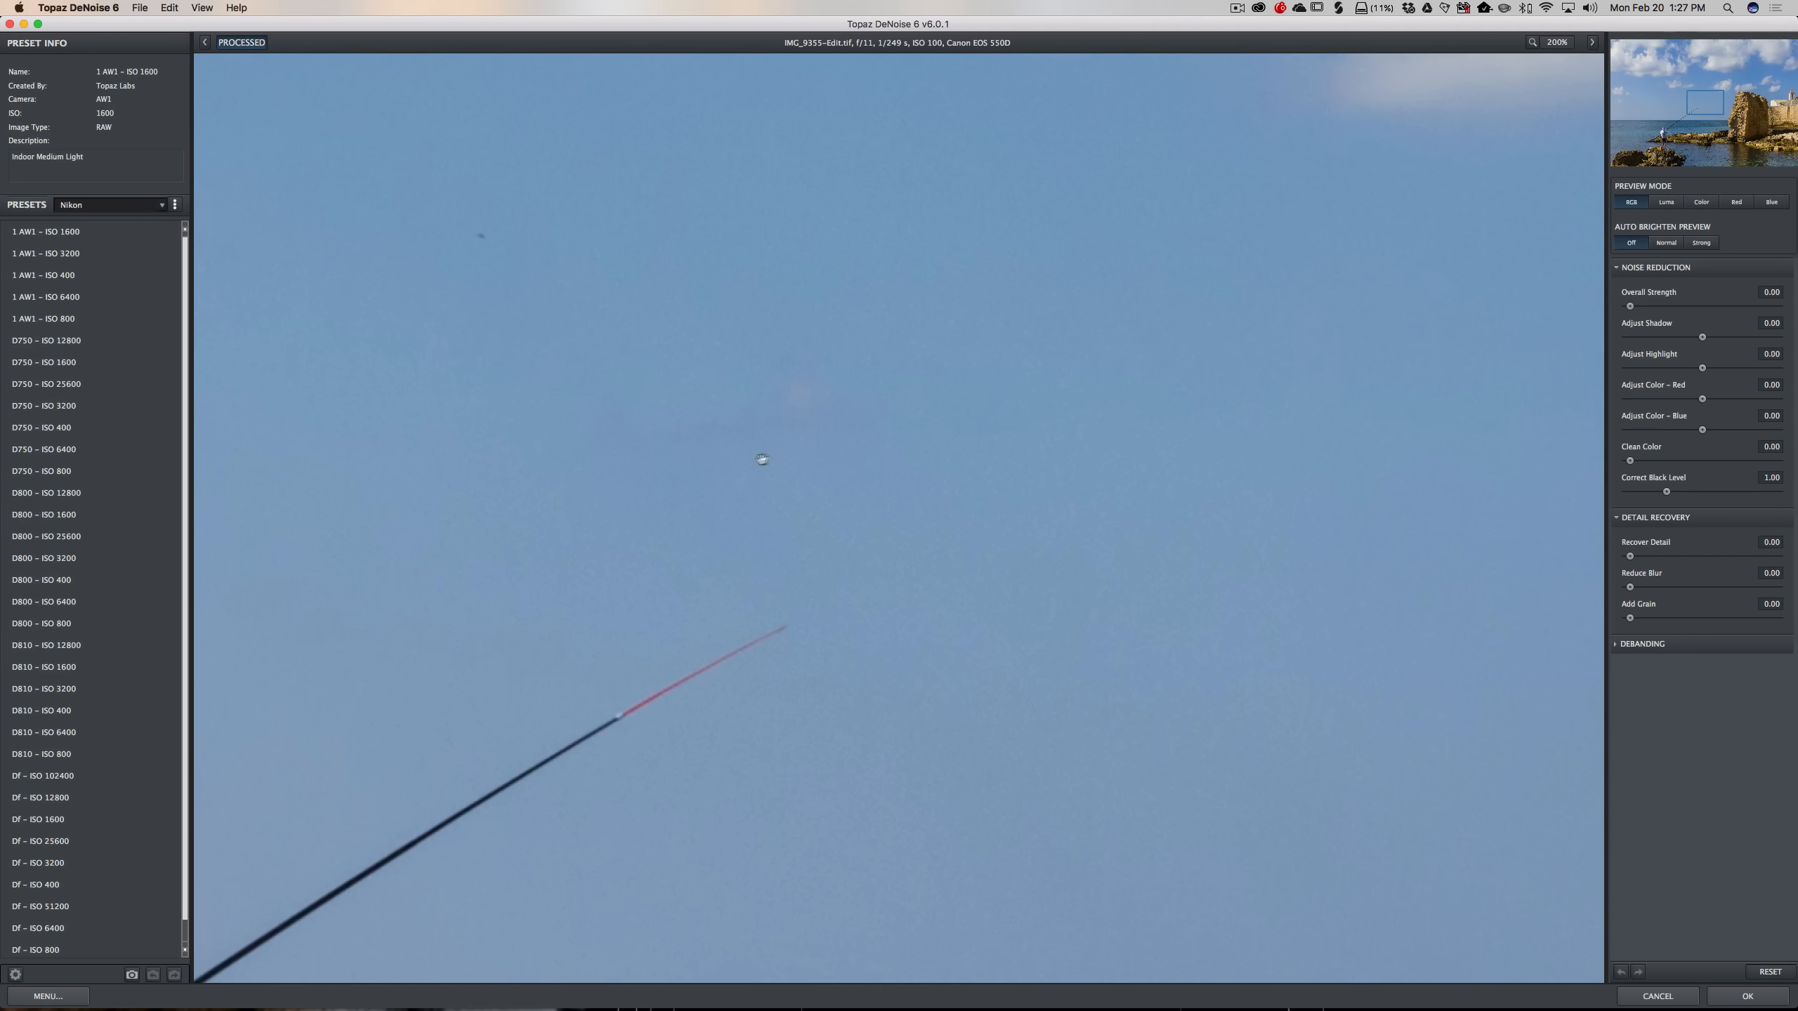
# Apply the Canon preset PowerShot SX510 – ISO 400 and set Add Grain to 0.00
pyautogui.click(146, 205)
pyautogui.click(99, 177)
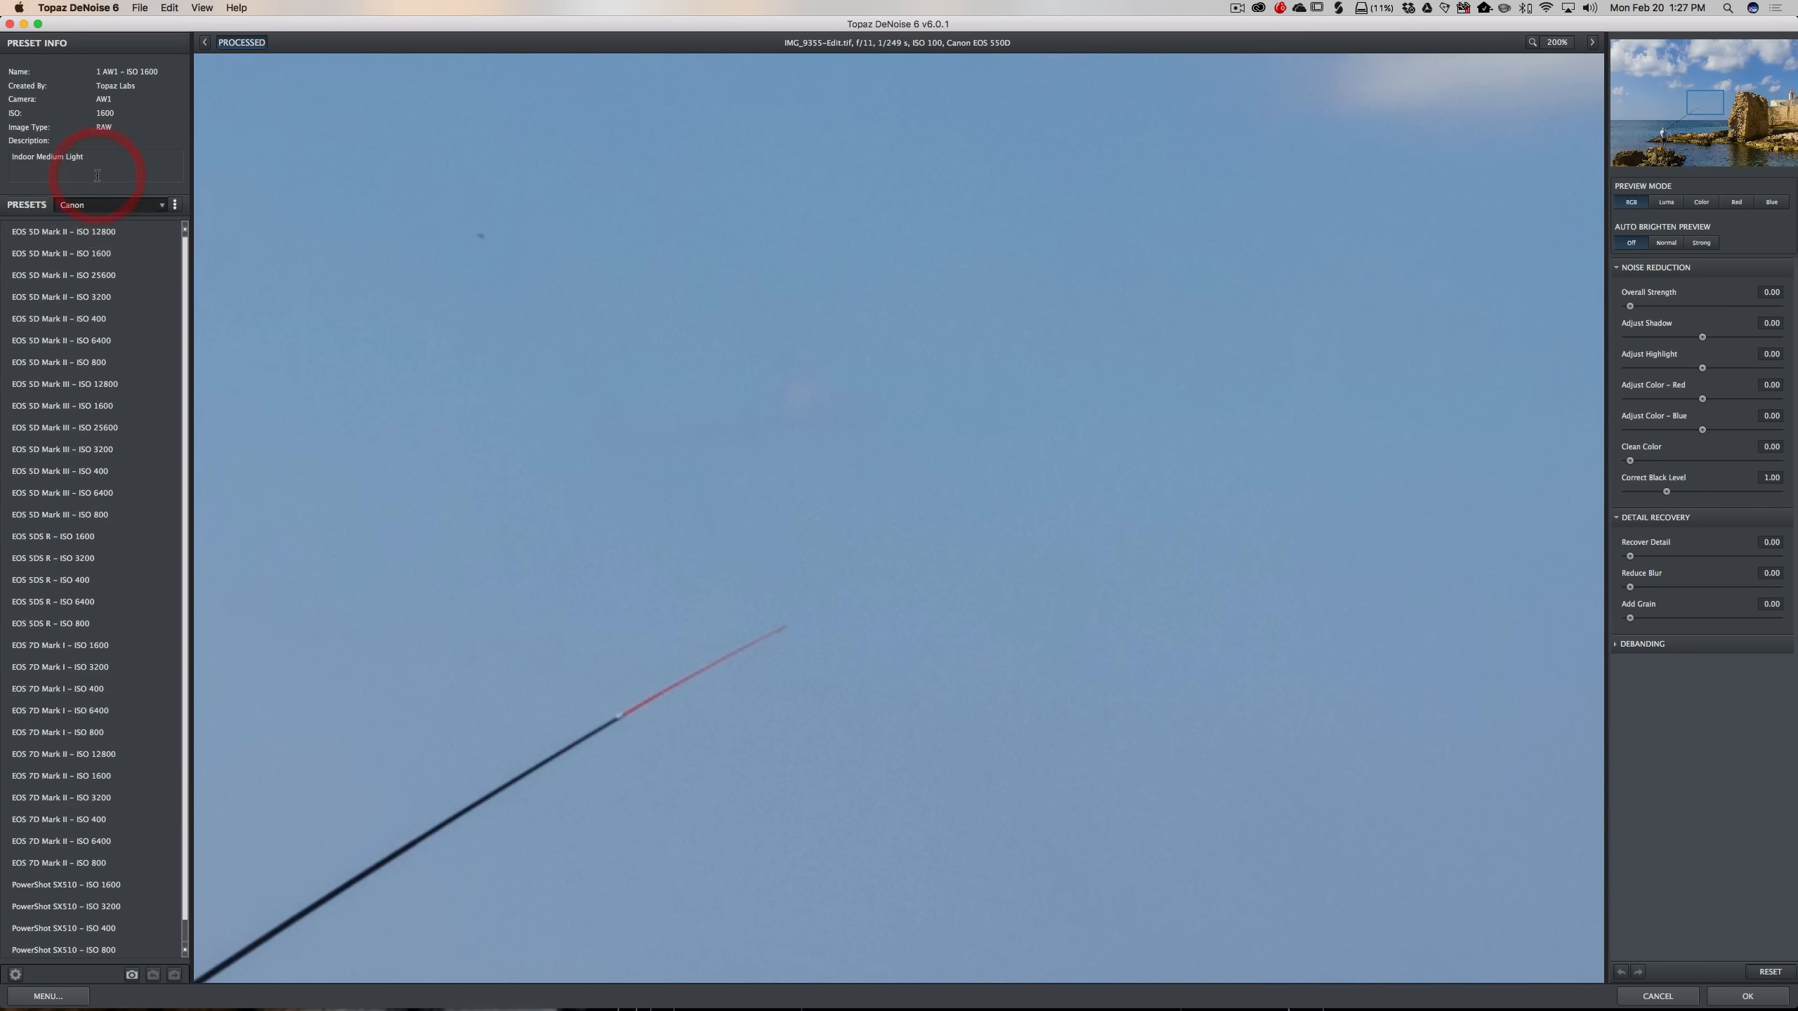
pyautogui.click(93, 298)
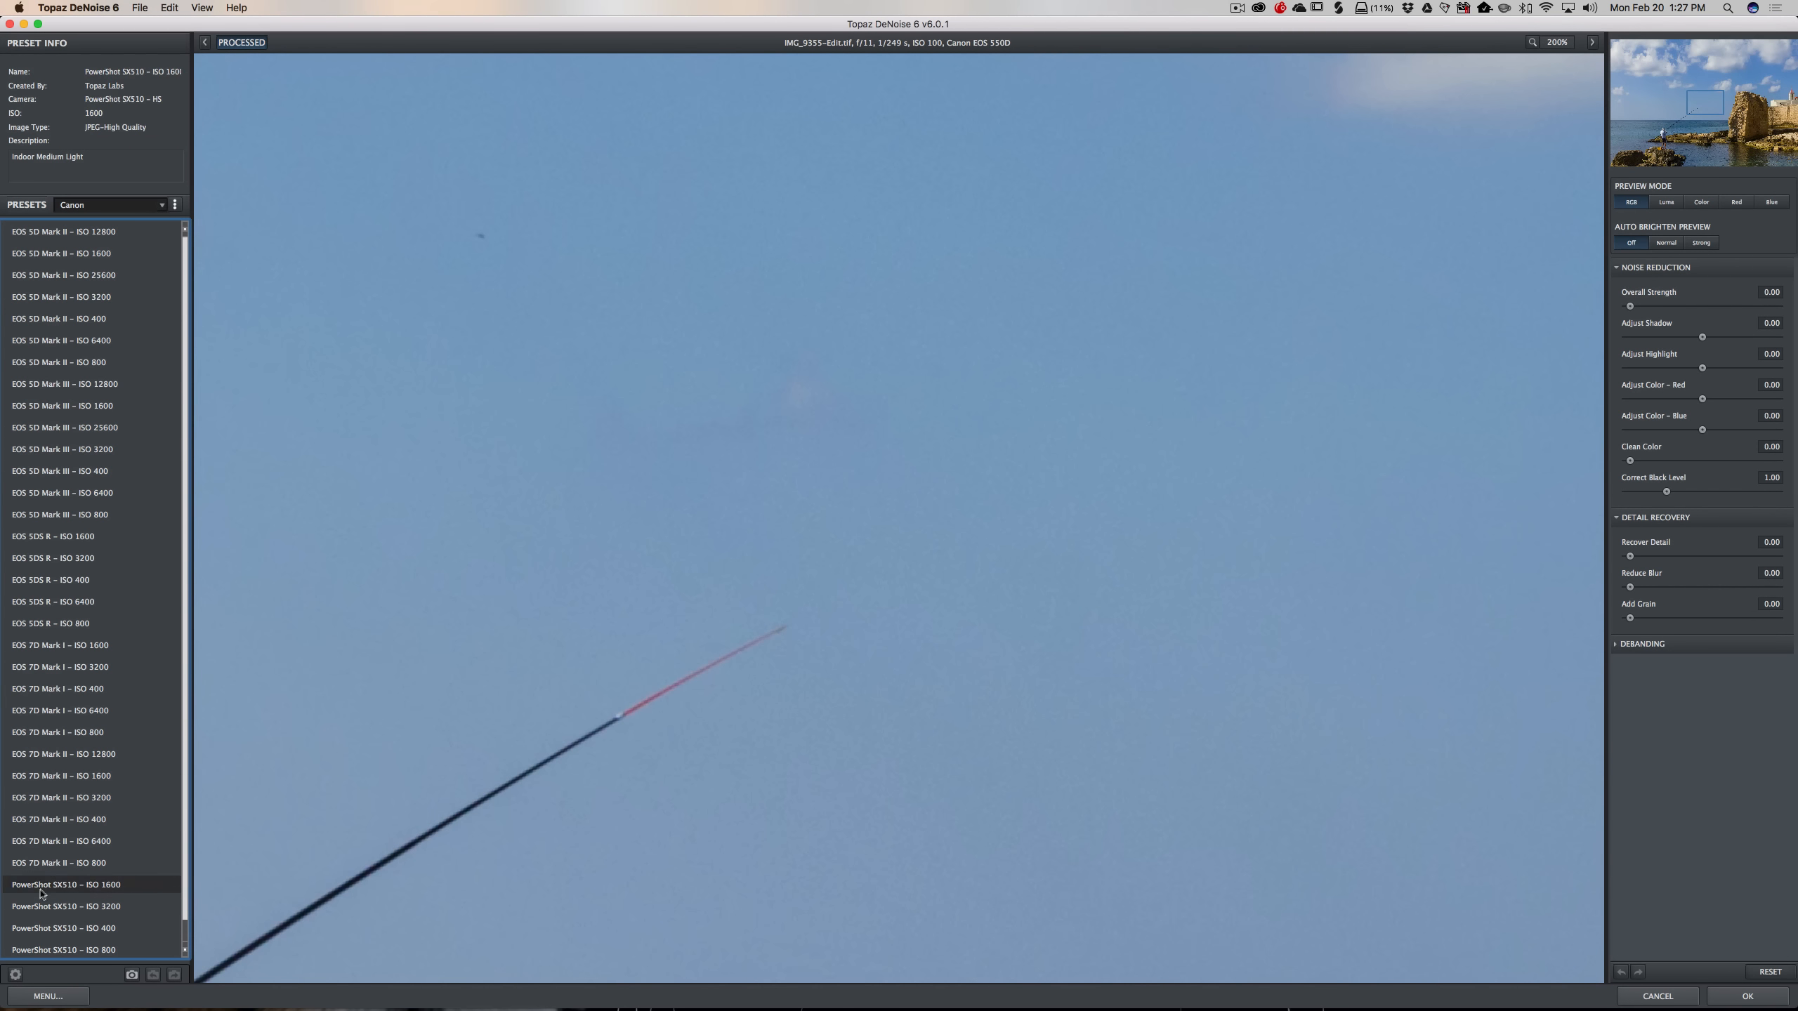
pyautogui.scroll(-1, 77, 926)
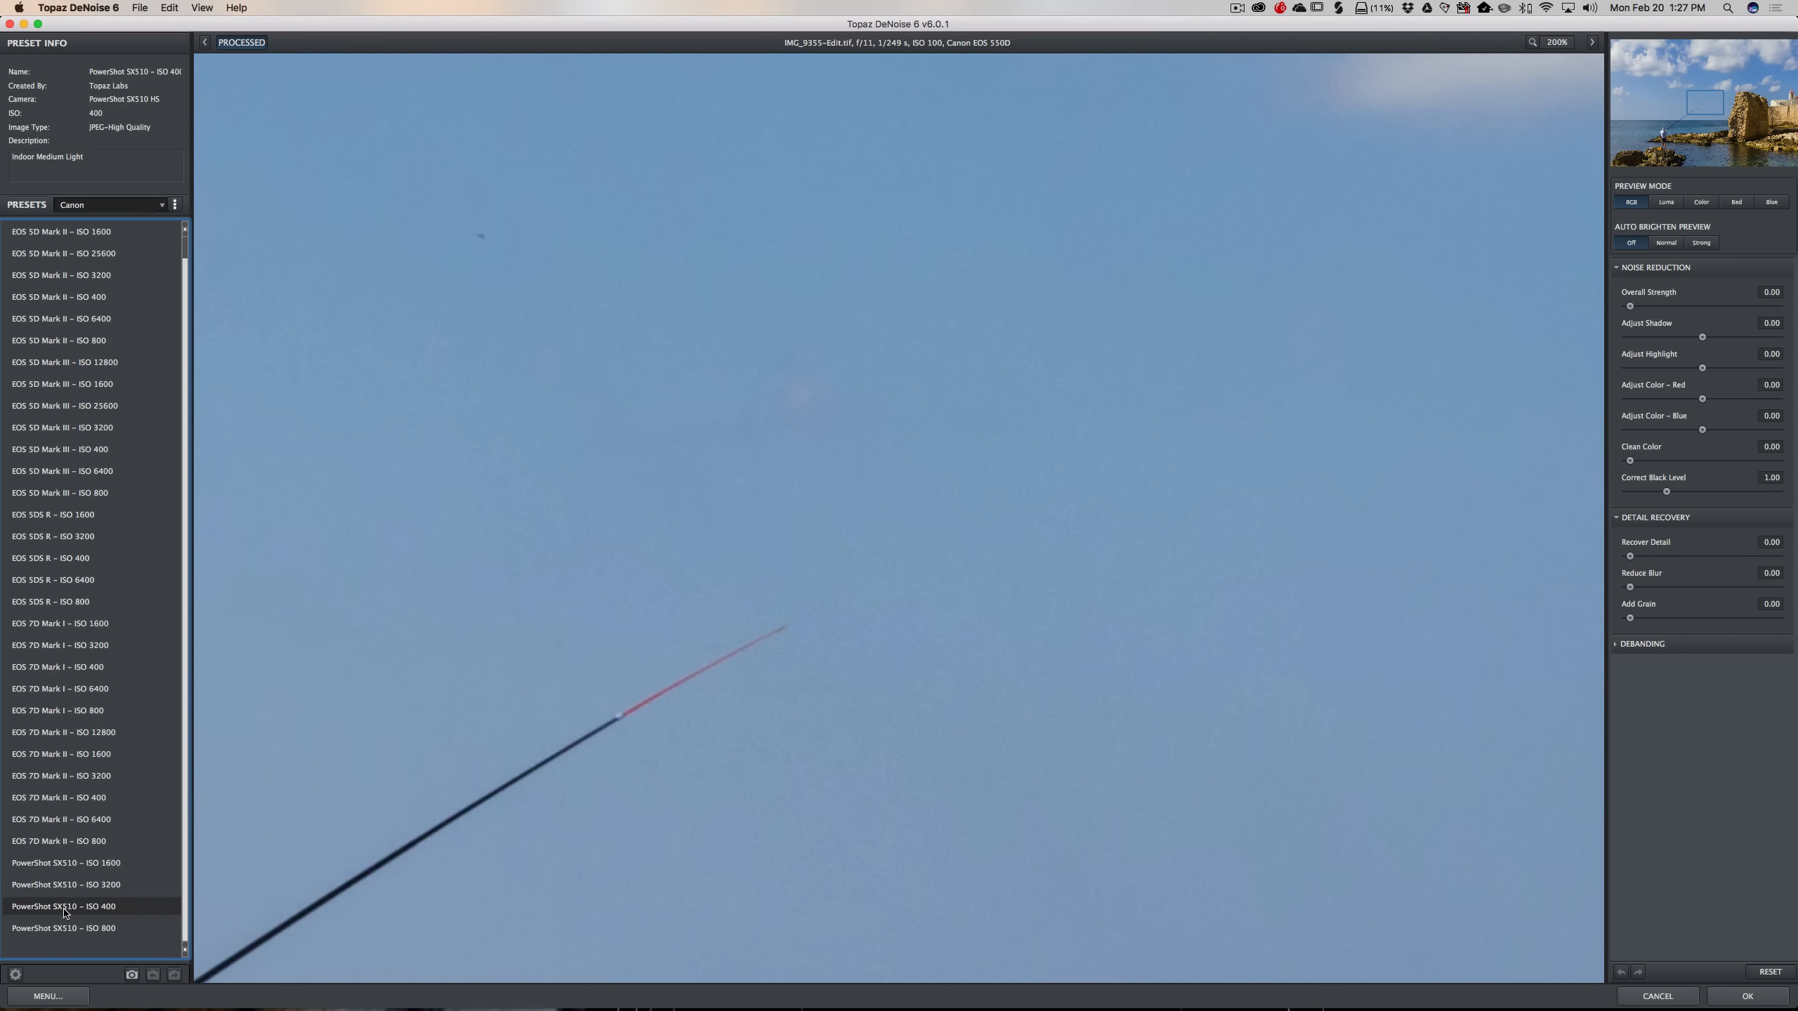
pyautogui.click(64, 908)
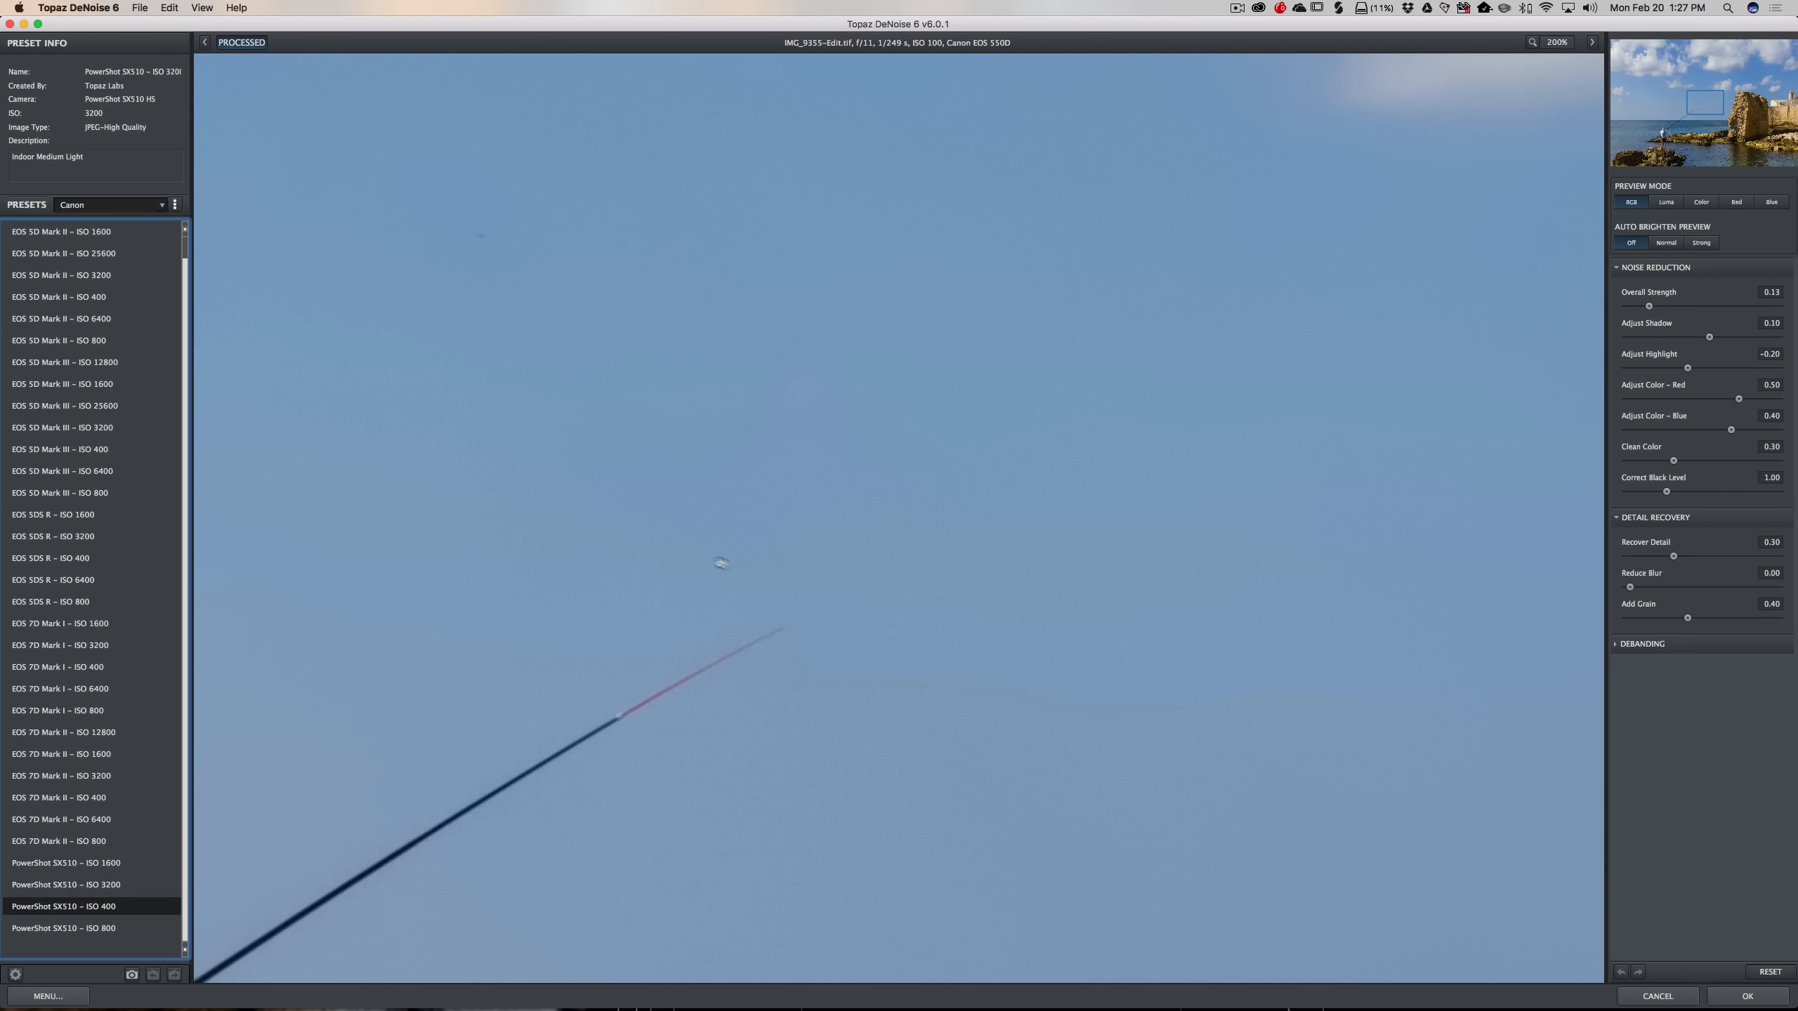
pyautogui.moveTo(1682, 619); pyautogui.dragTo(1336, 643)
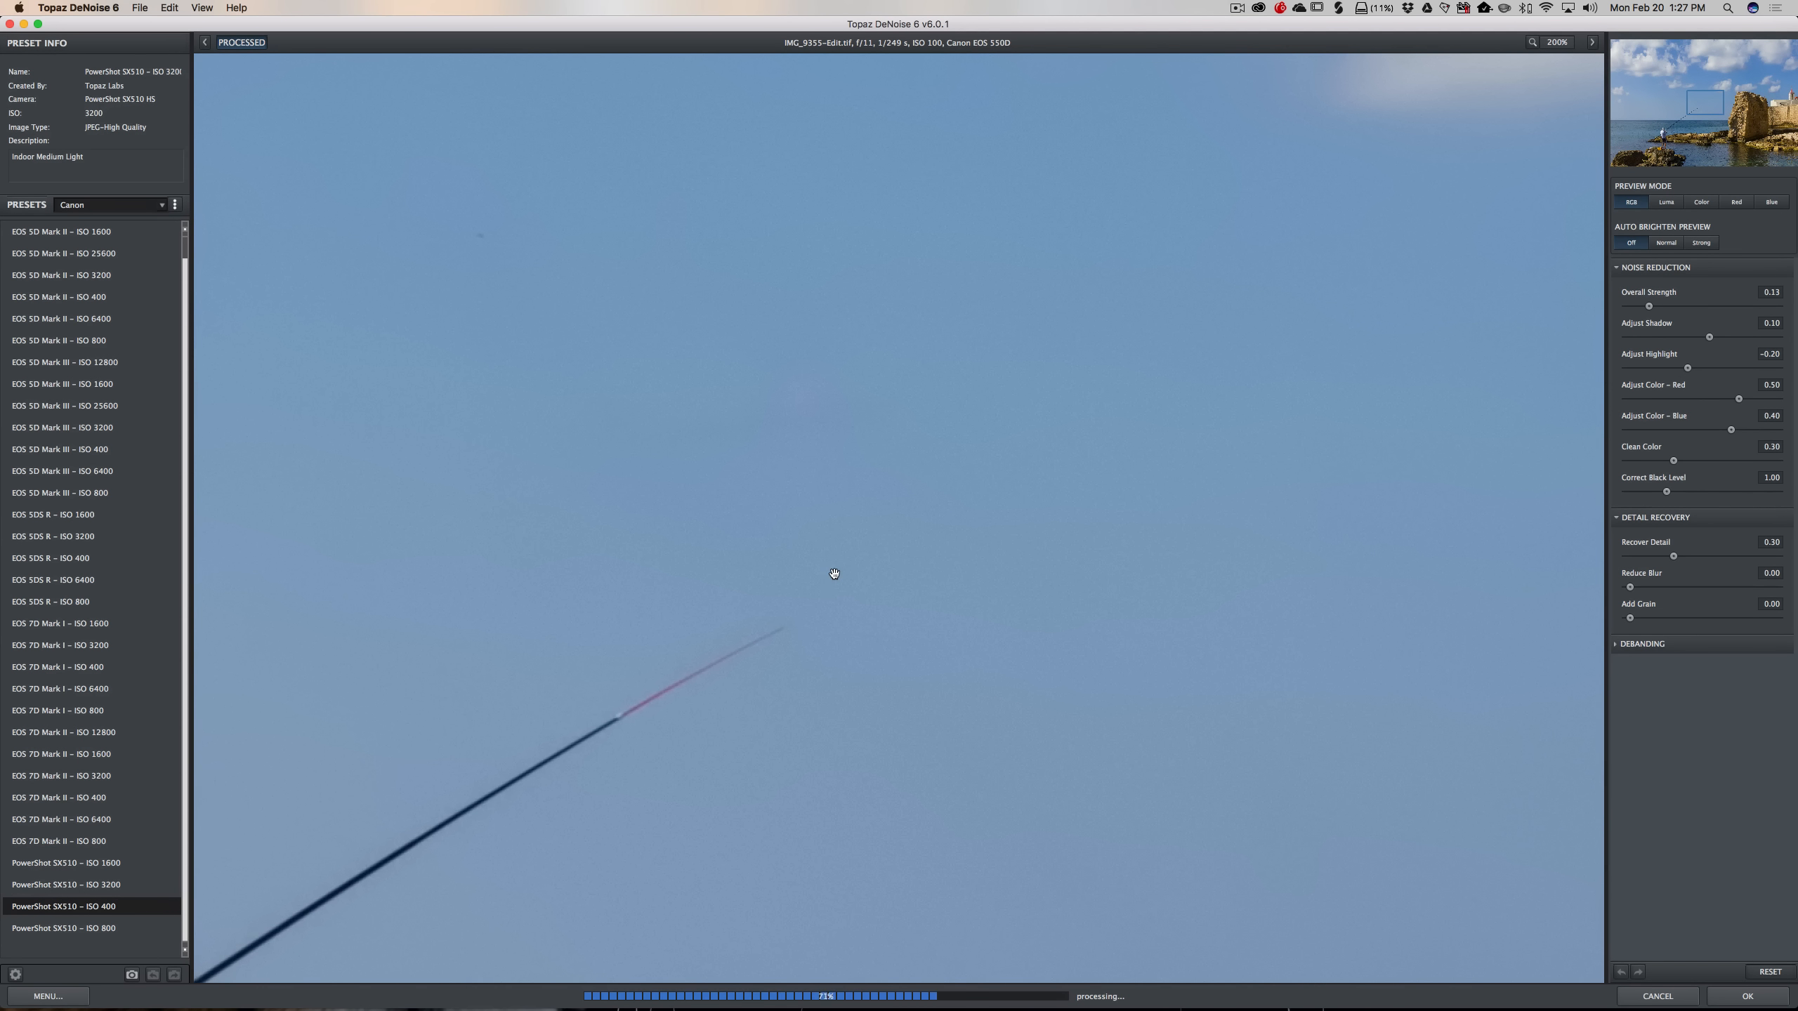
# Inspect the fishing rod, fisherman, rocks and water at 200%, apply the noise reduction and return to Lightroom
pyautogui.moveTo(721, 578); pyautogui.dragTo(1048, 296)
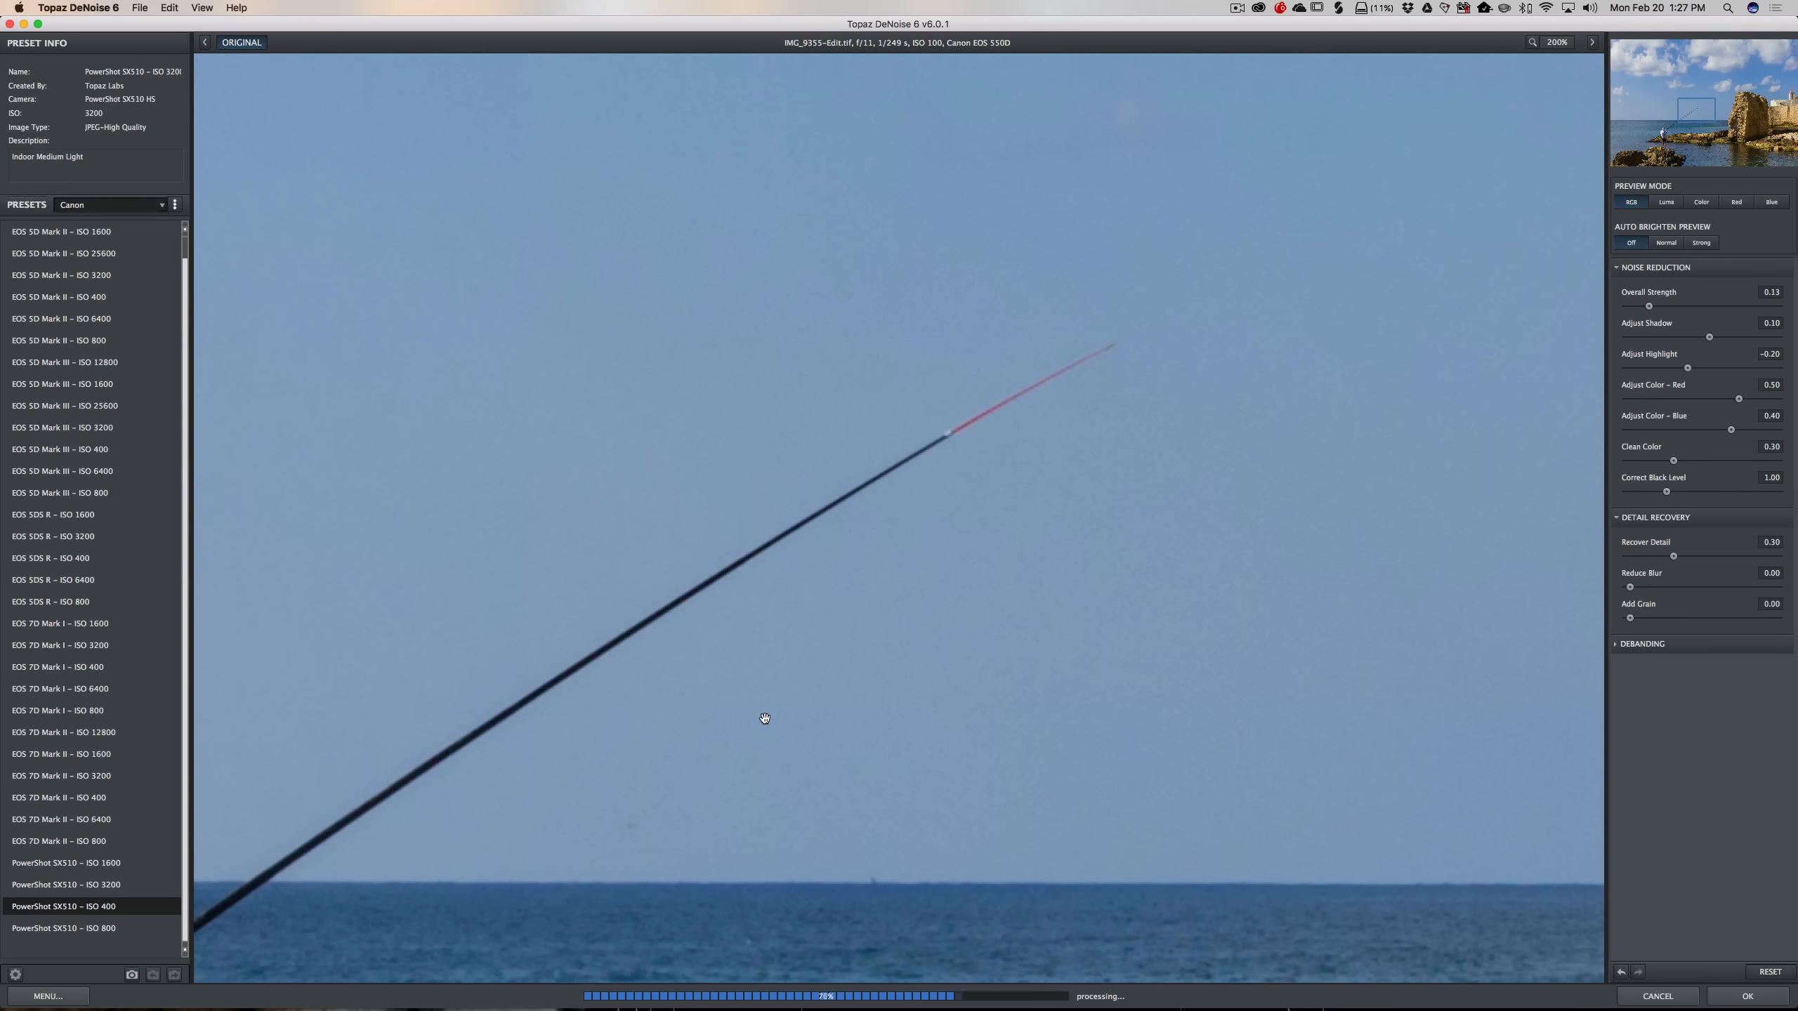
pyautogui.moveTo(750, 747); pyautogui.dragTo(1168, 248)
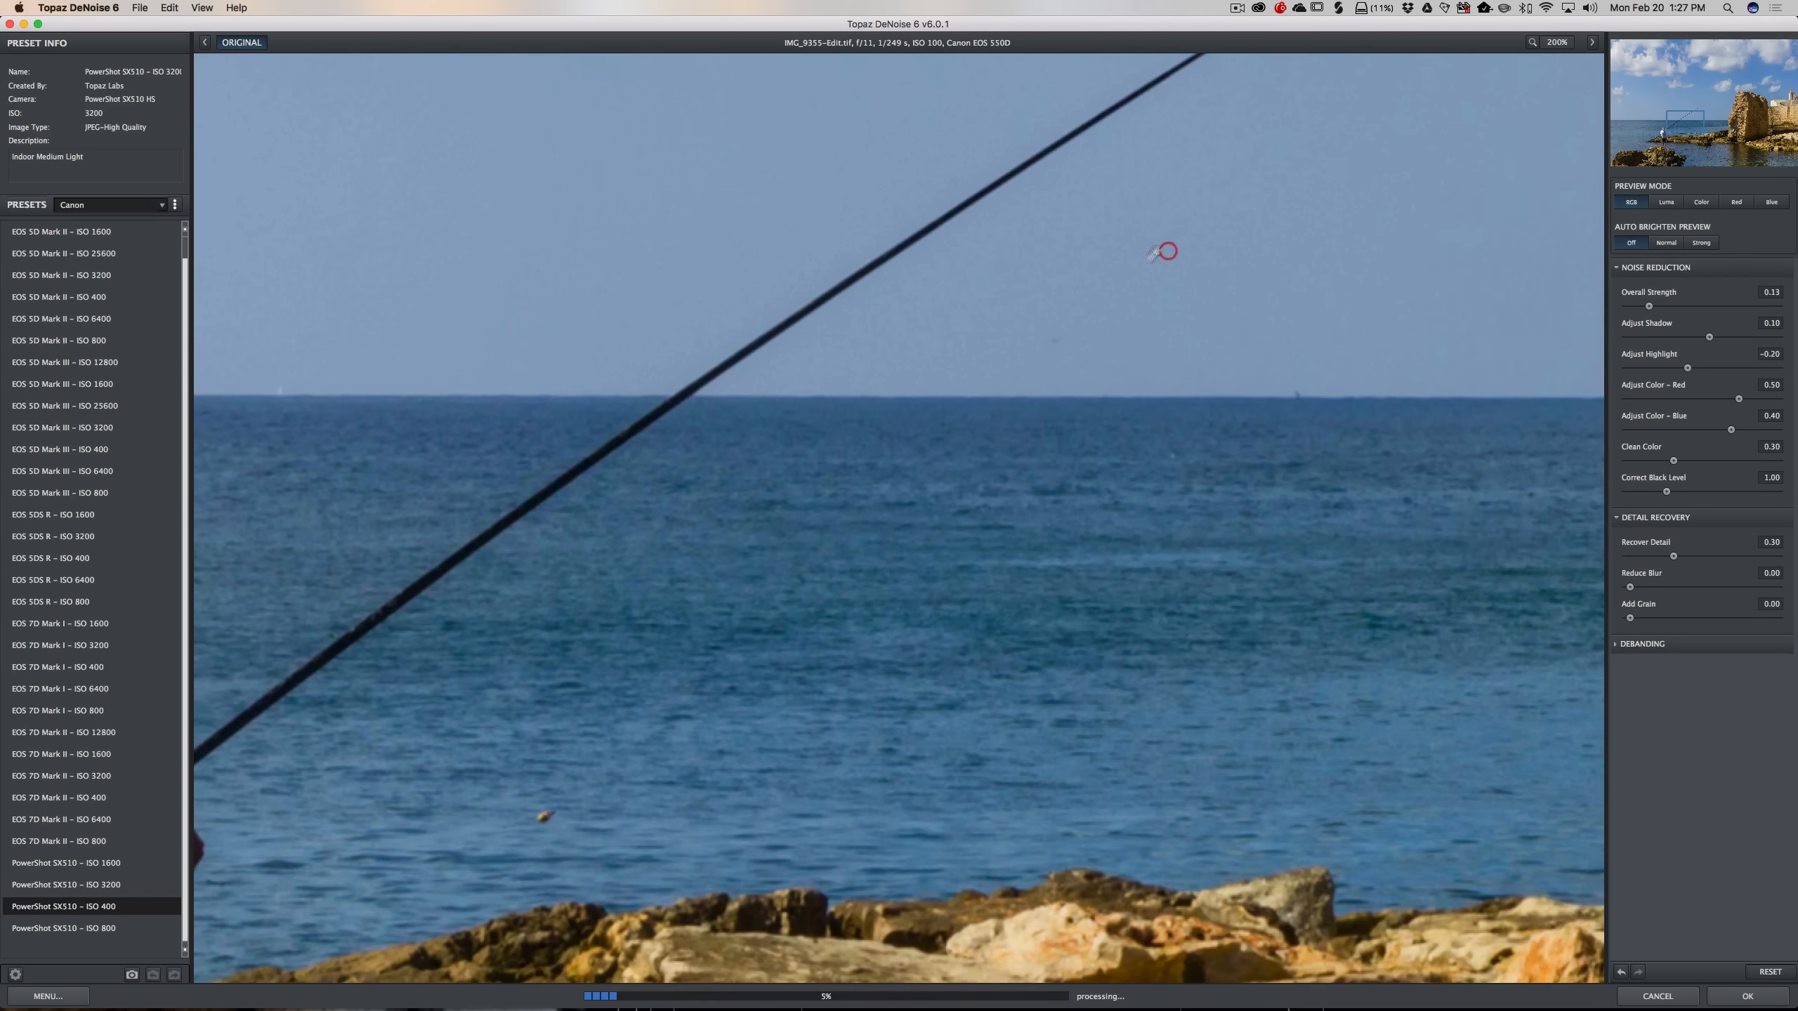
pyautogui.moveTo(612, 771); pyautogui.dragTo(1161, 359)
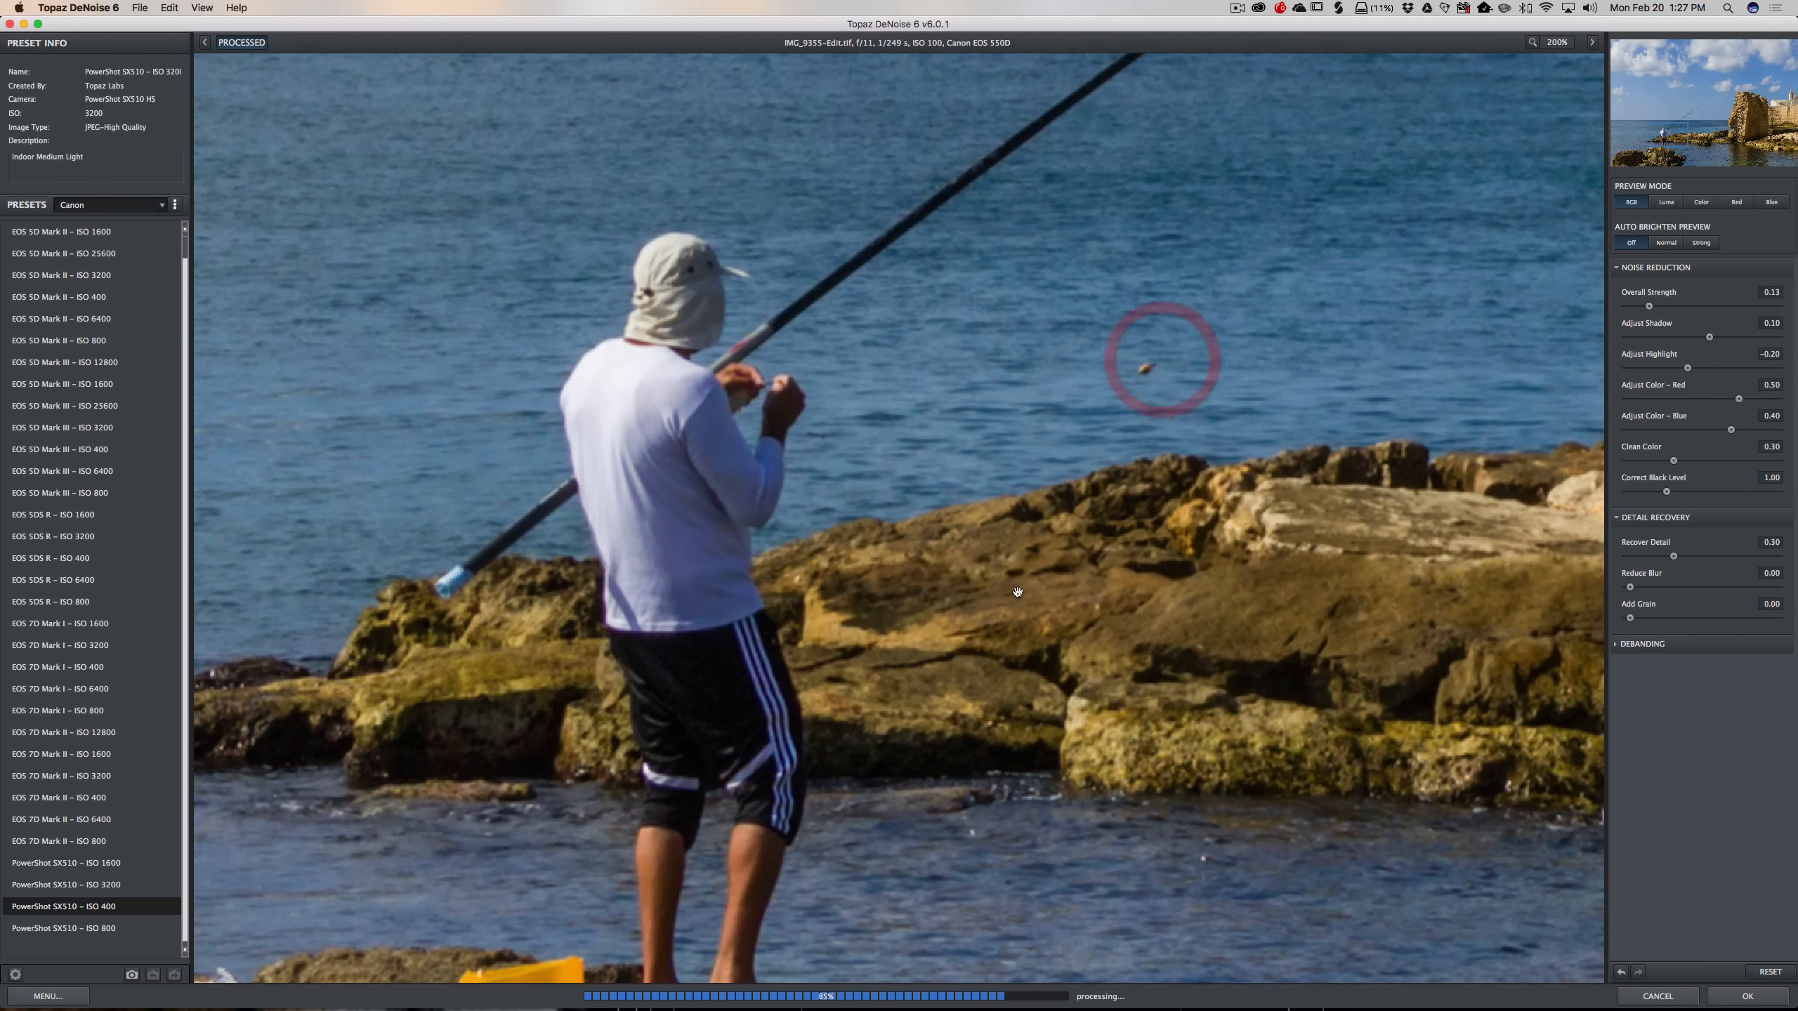
pyautogui.moveTo(1013, 588); pyautogui.dragTo(774, 439)
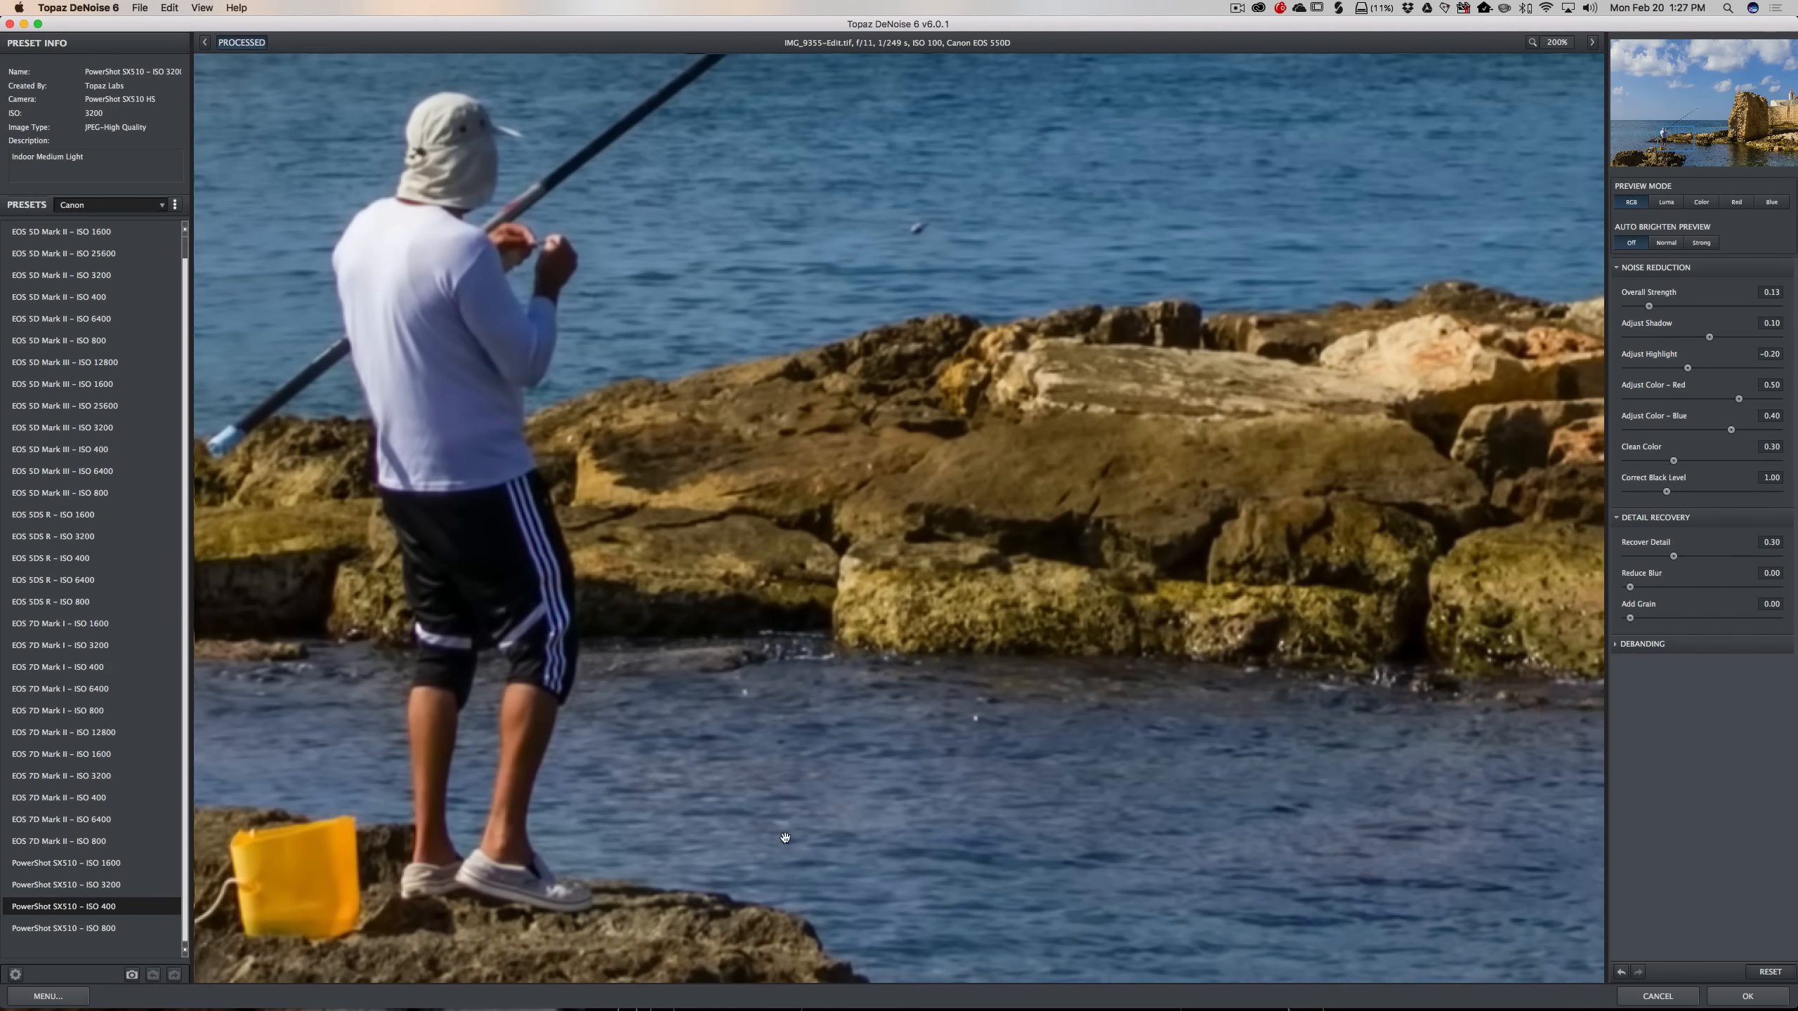
pyautogui.moveTo(783, 837); pyautogui.dragTo(976, 461)
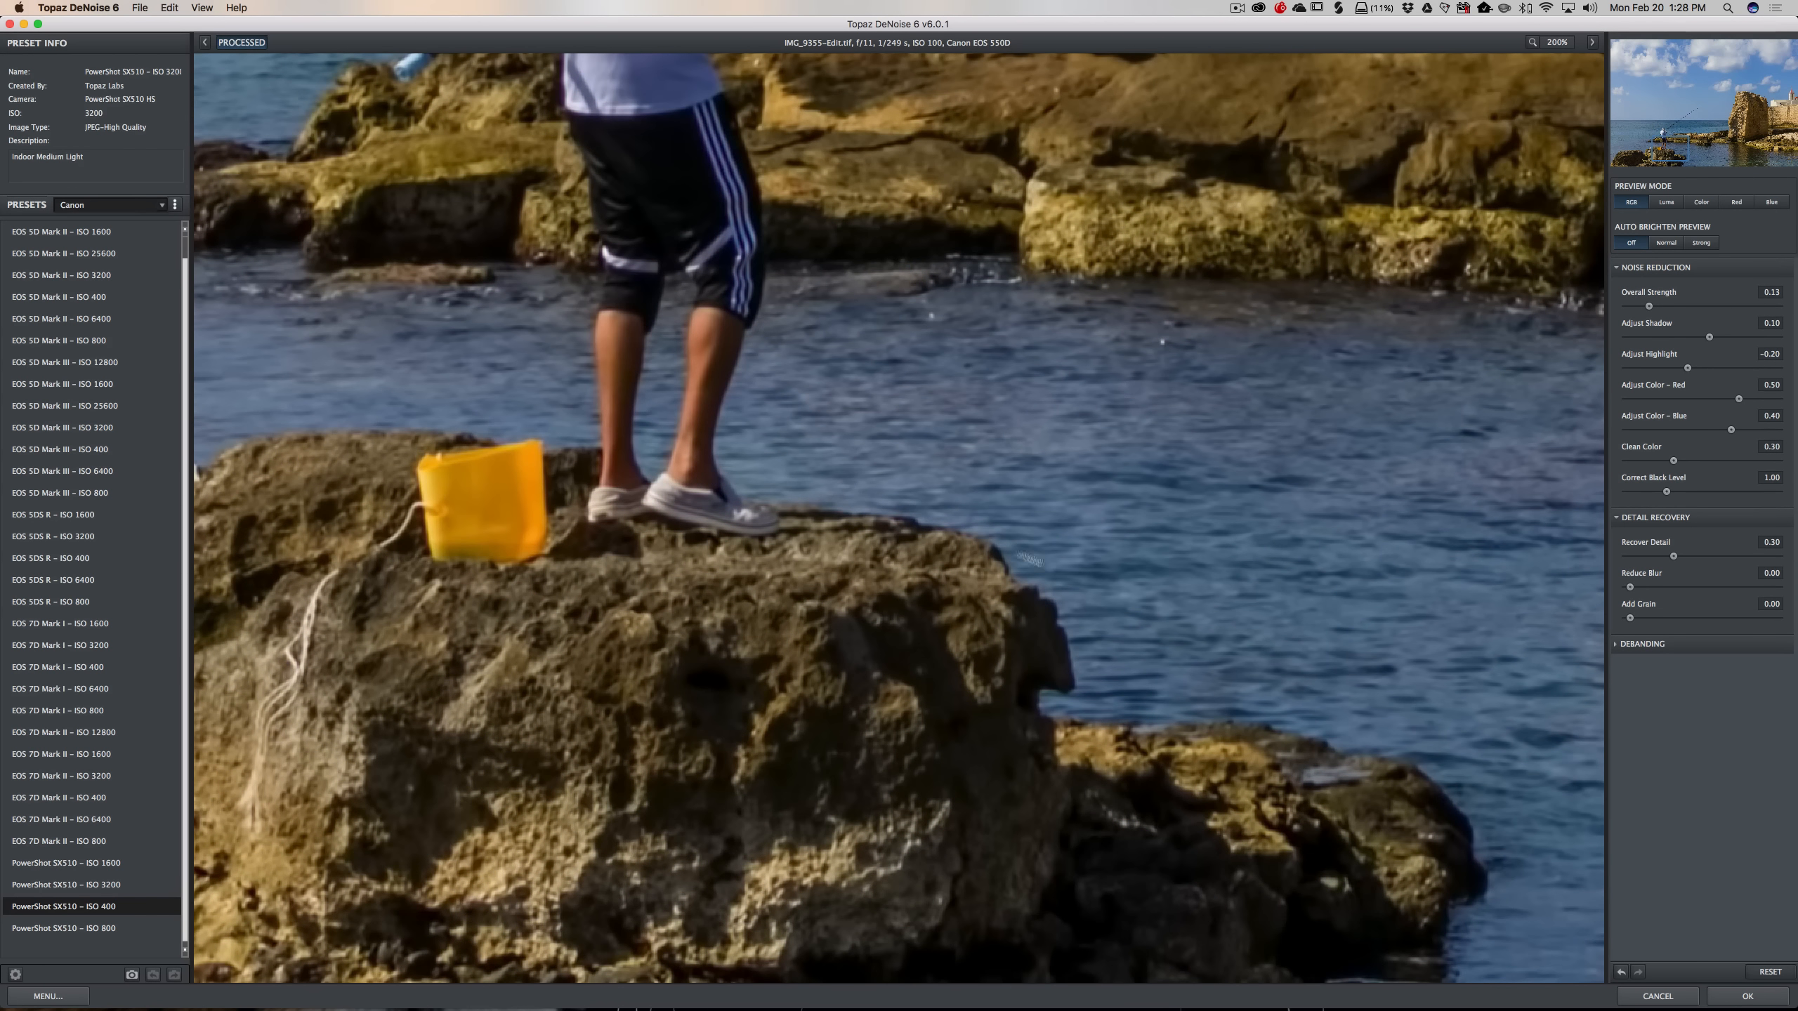
pyautogui.moveTo(1116, 514); pyautogui.dragTo(389, 656)
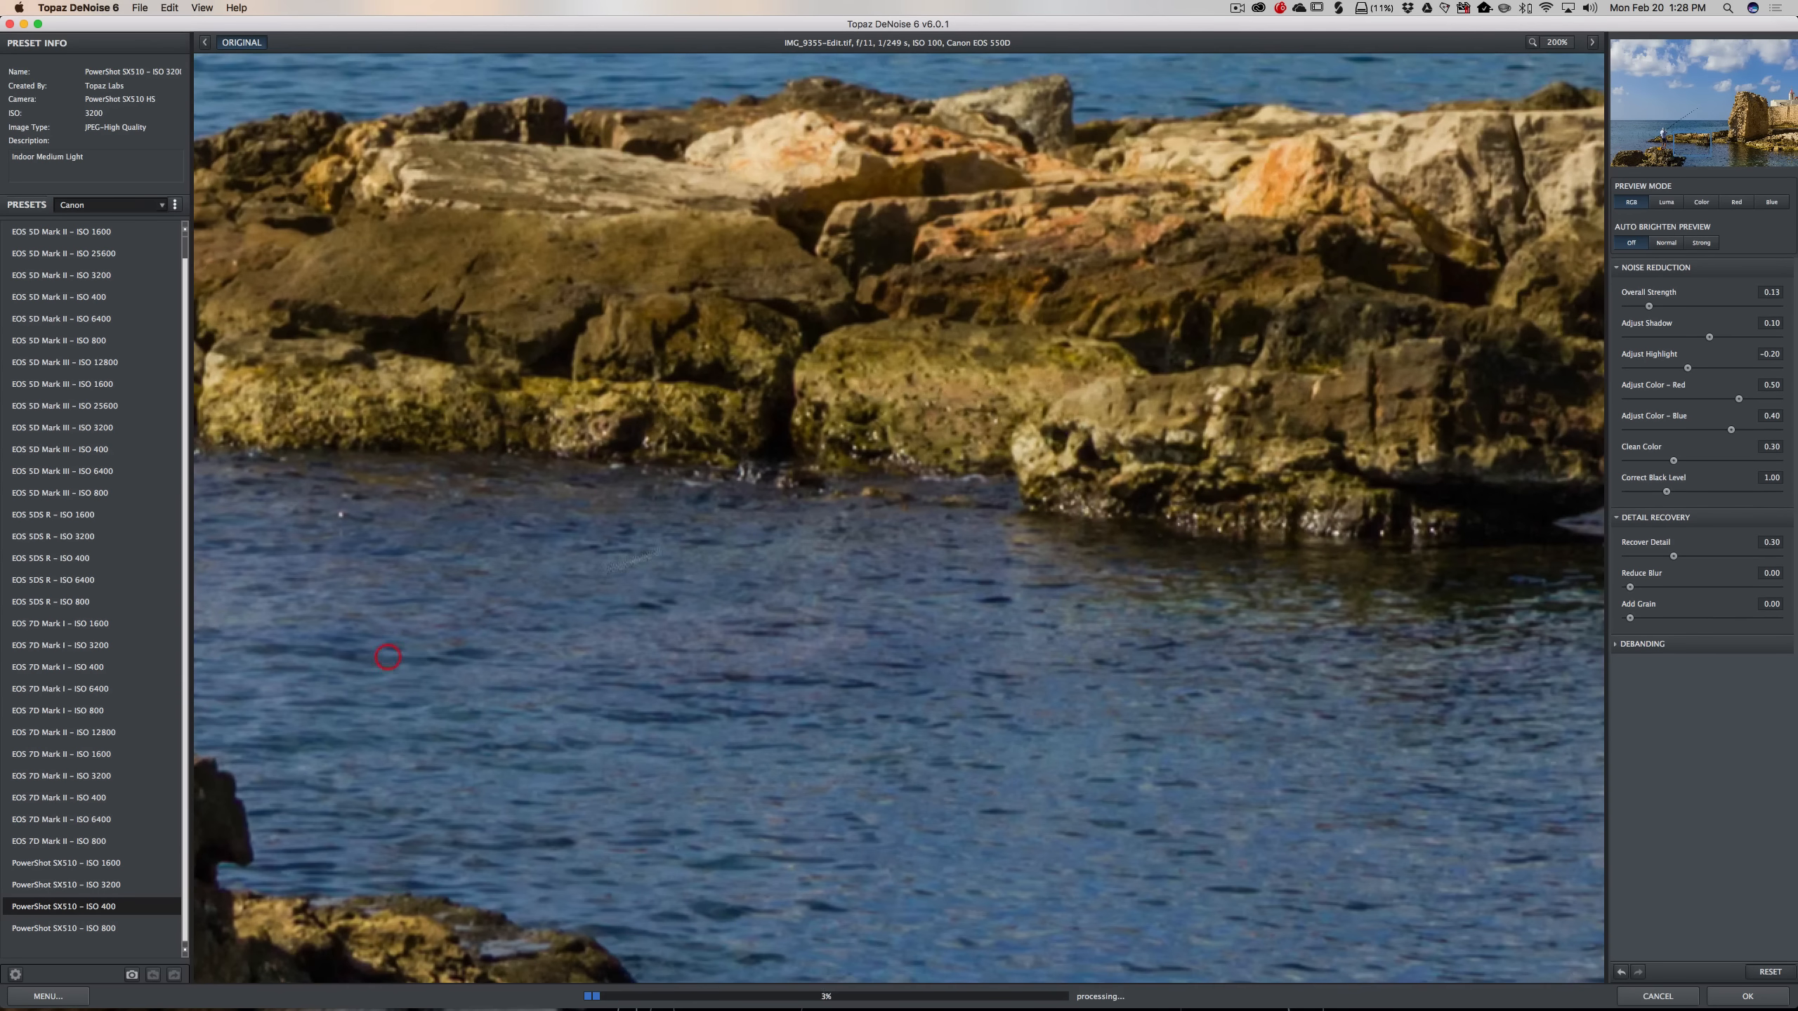
pyautogui.moveTo(1246, 393); pyautogui.dragTo(1071, 455)
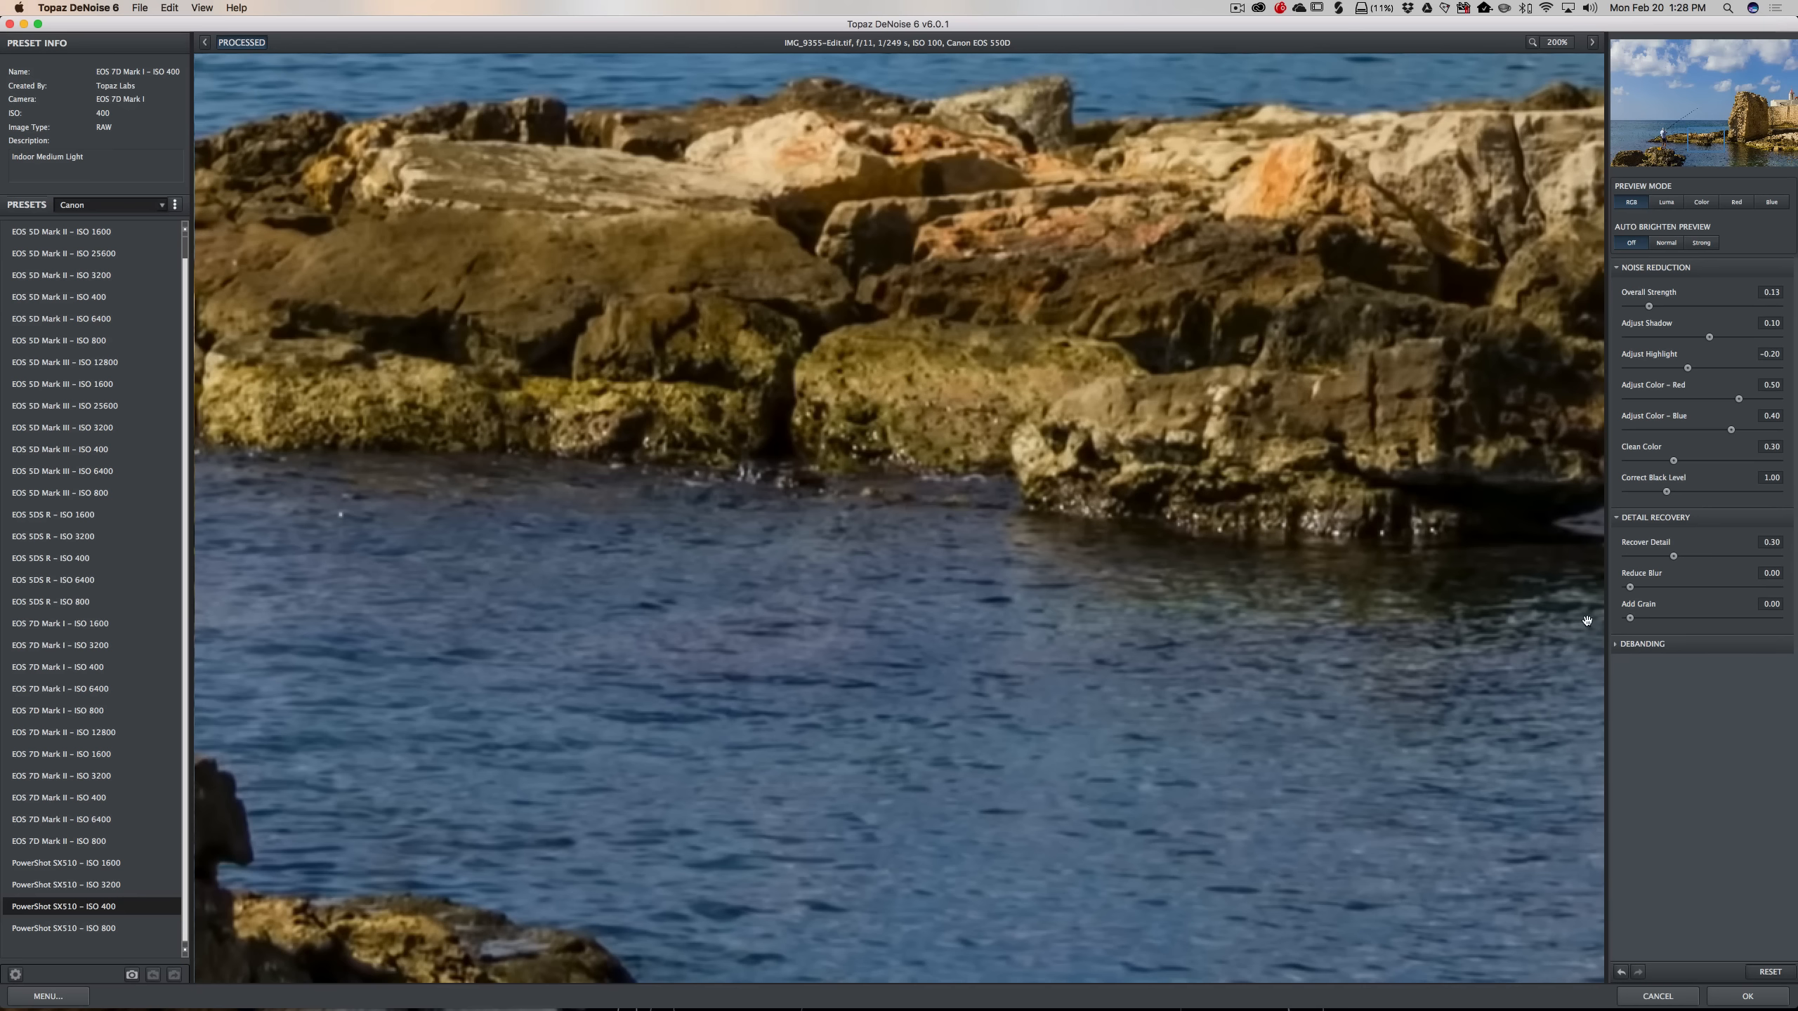
pyautogui.click(1730, 997)
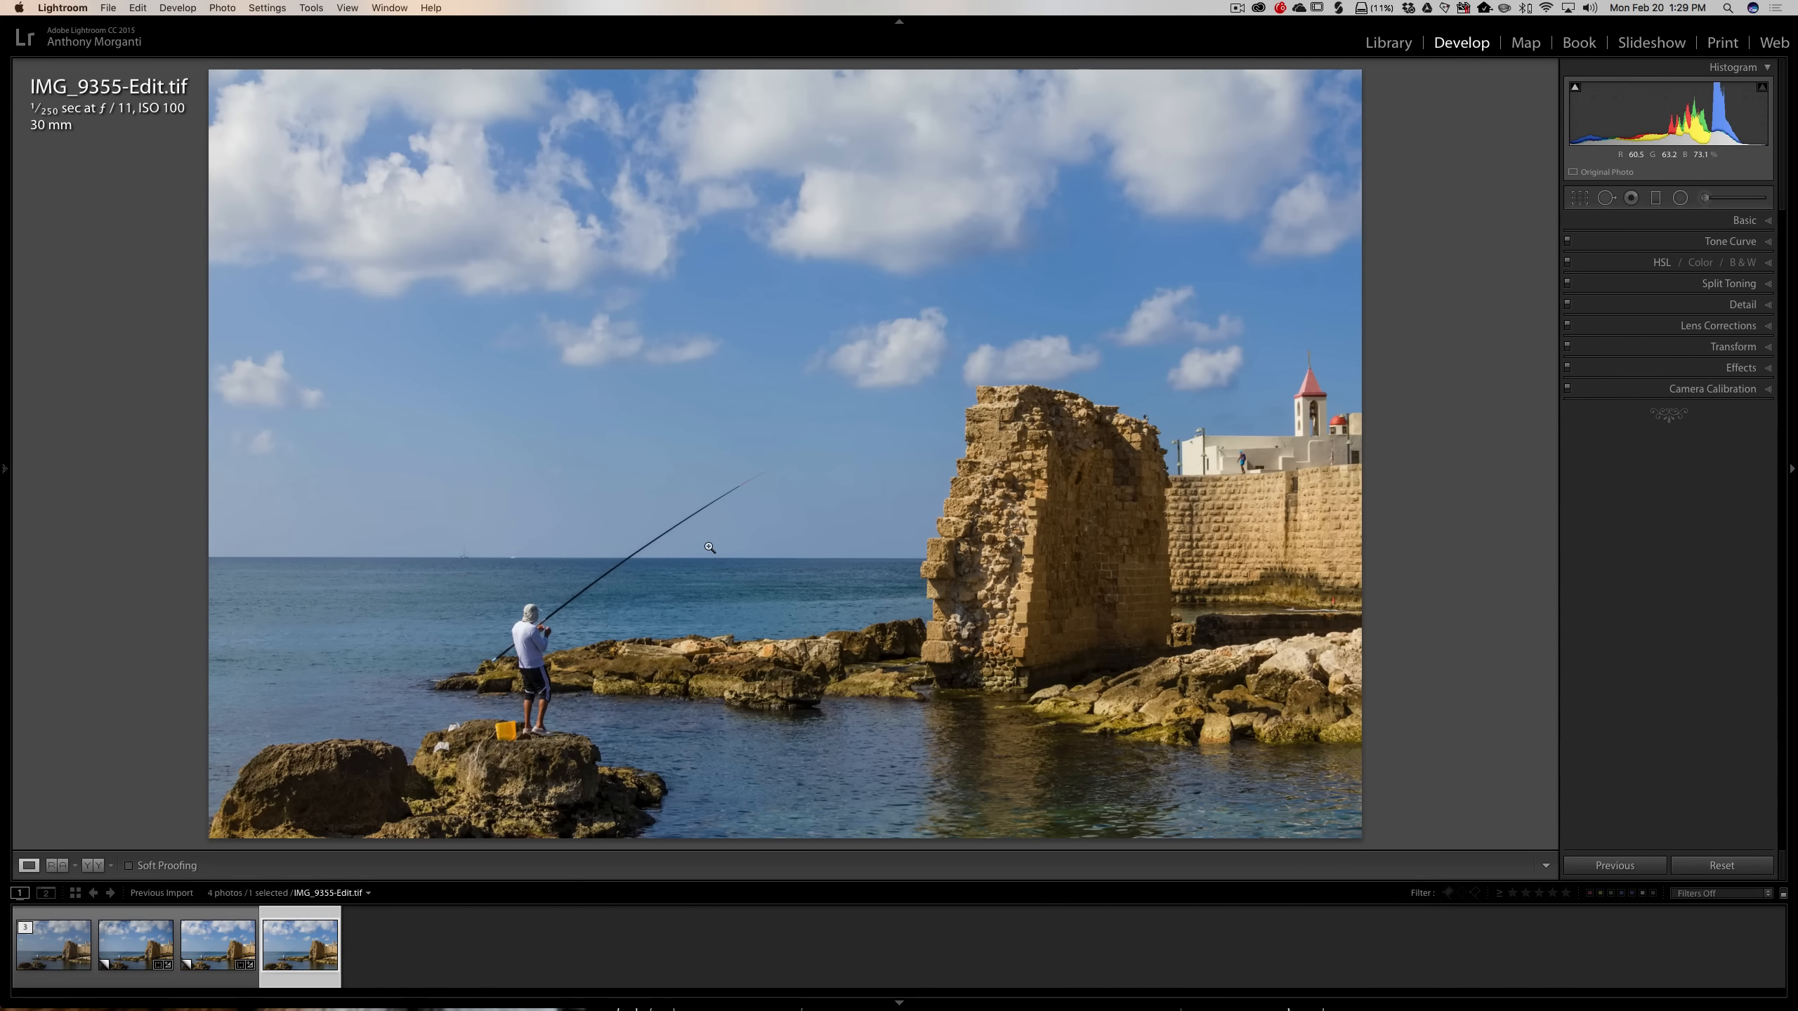
# Remove virtual copy 2 of IMG_9355.CR2 from the catalog
pyautogui.click(221, 948)
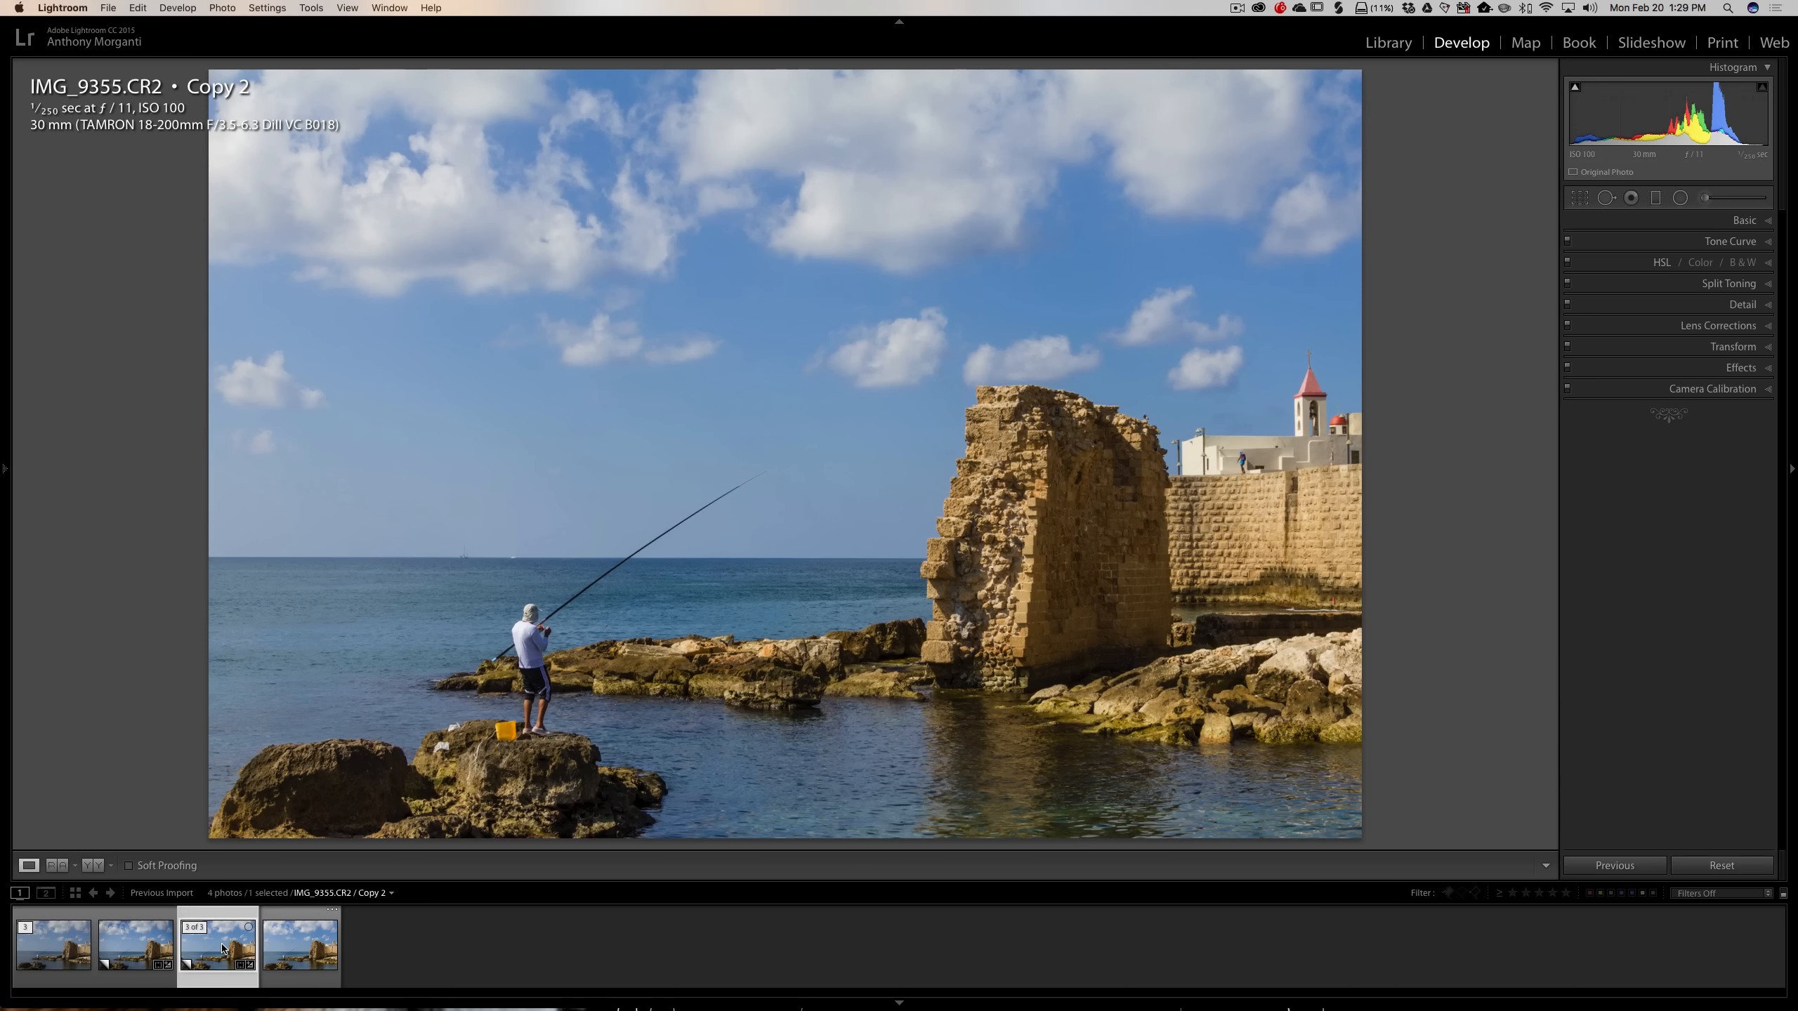
pyautogui.press('BackSpace')
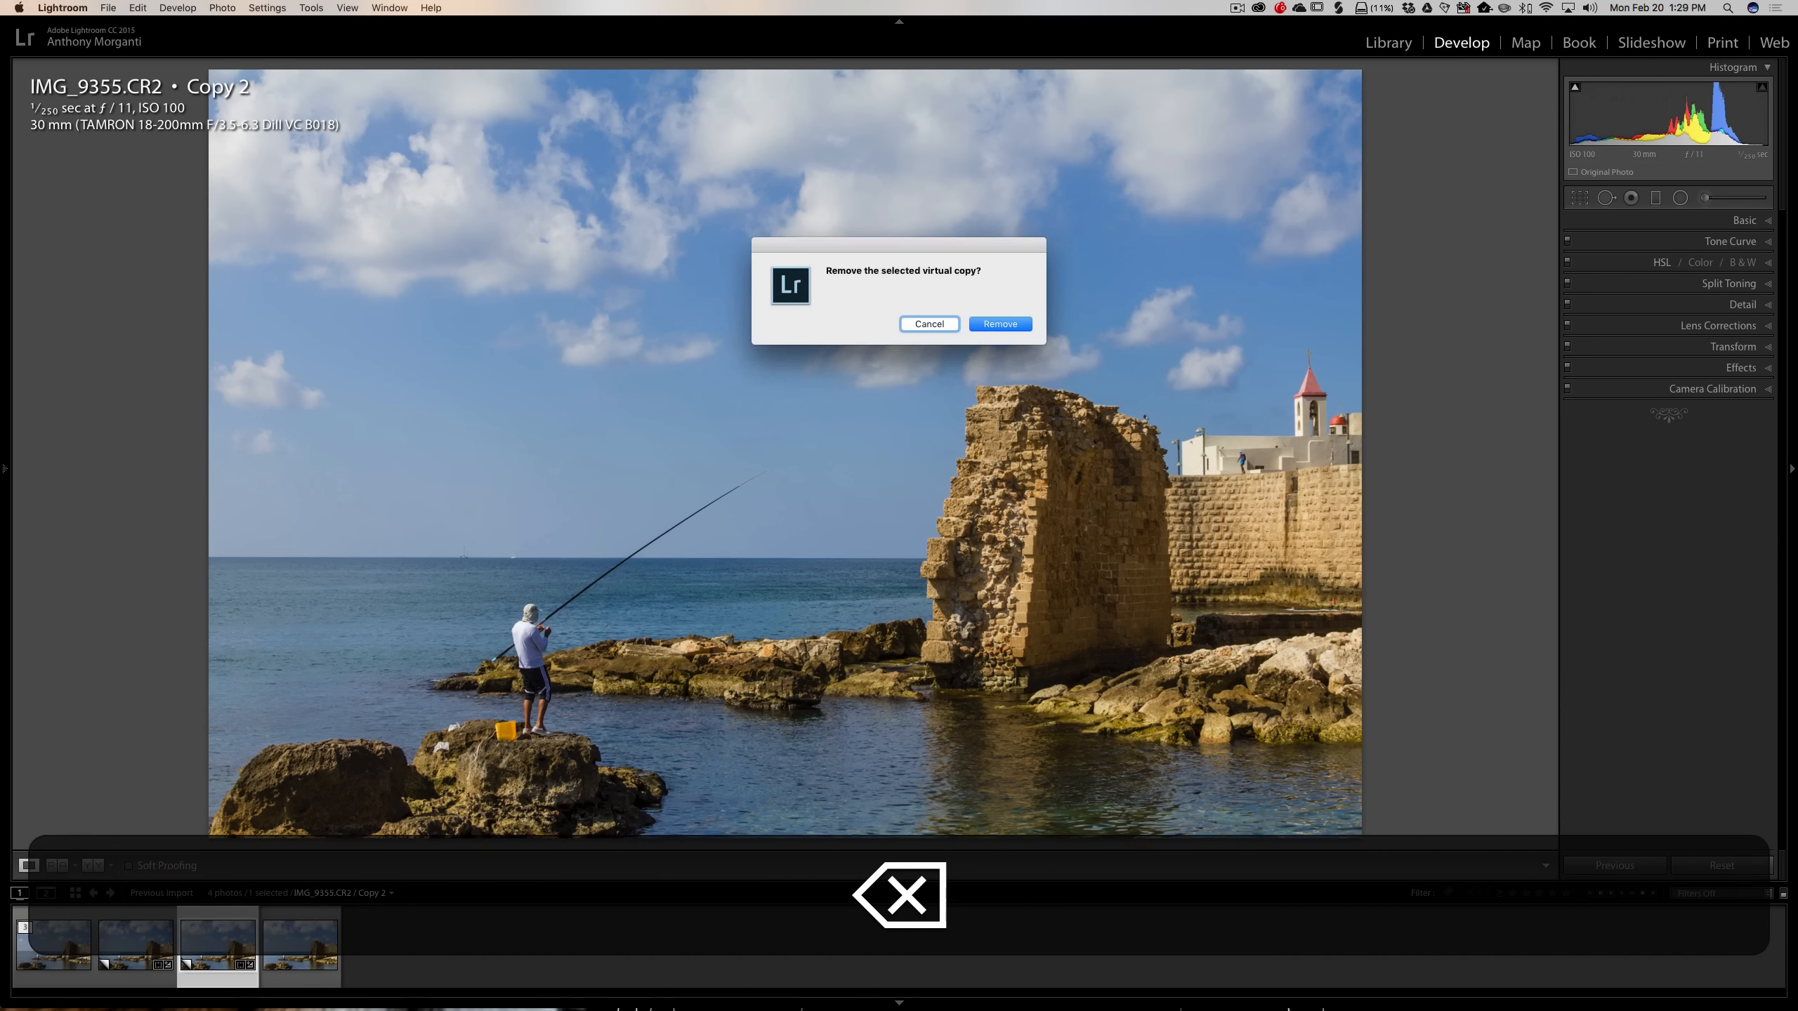
pyautogui.click(1019, 324)
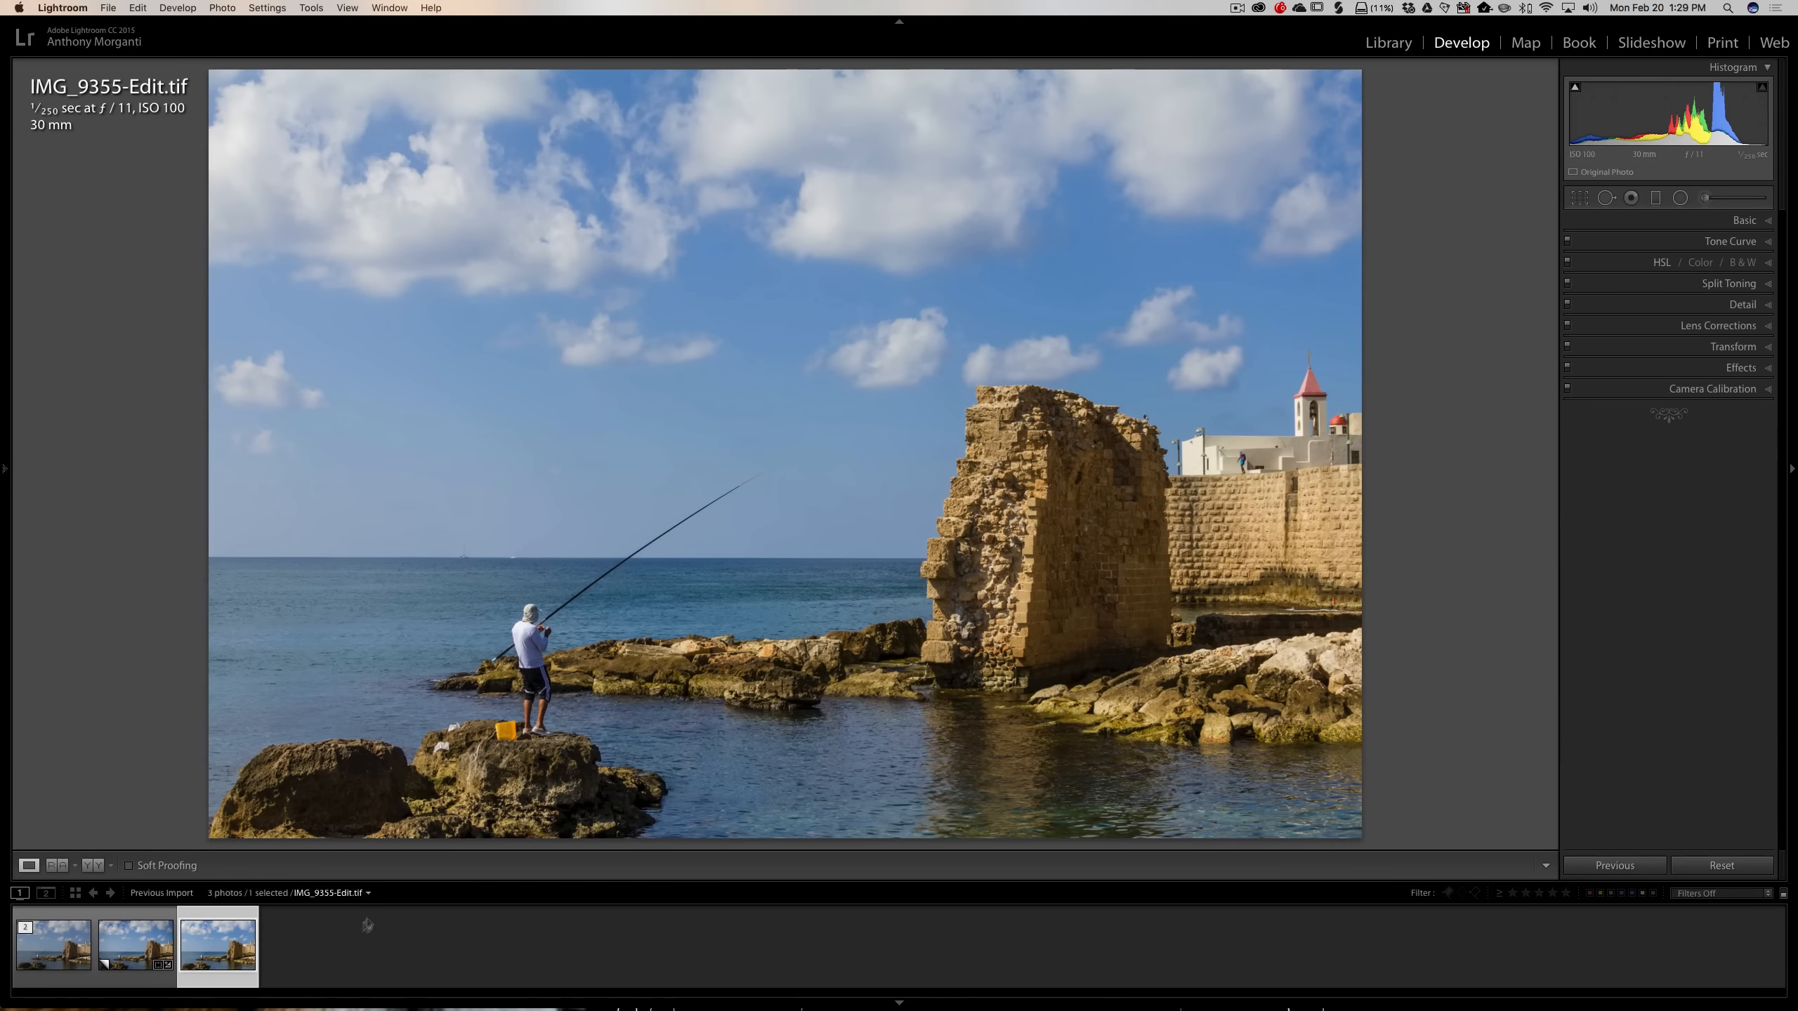
# Open the original IMG_9355-Edit.tif in ON1 Effects 10 for editing, without making a copy
pyautogui.rightClick(839, 424)
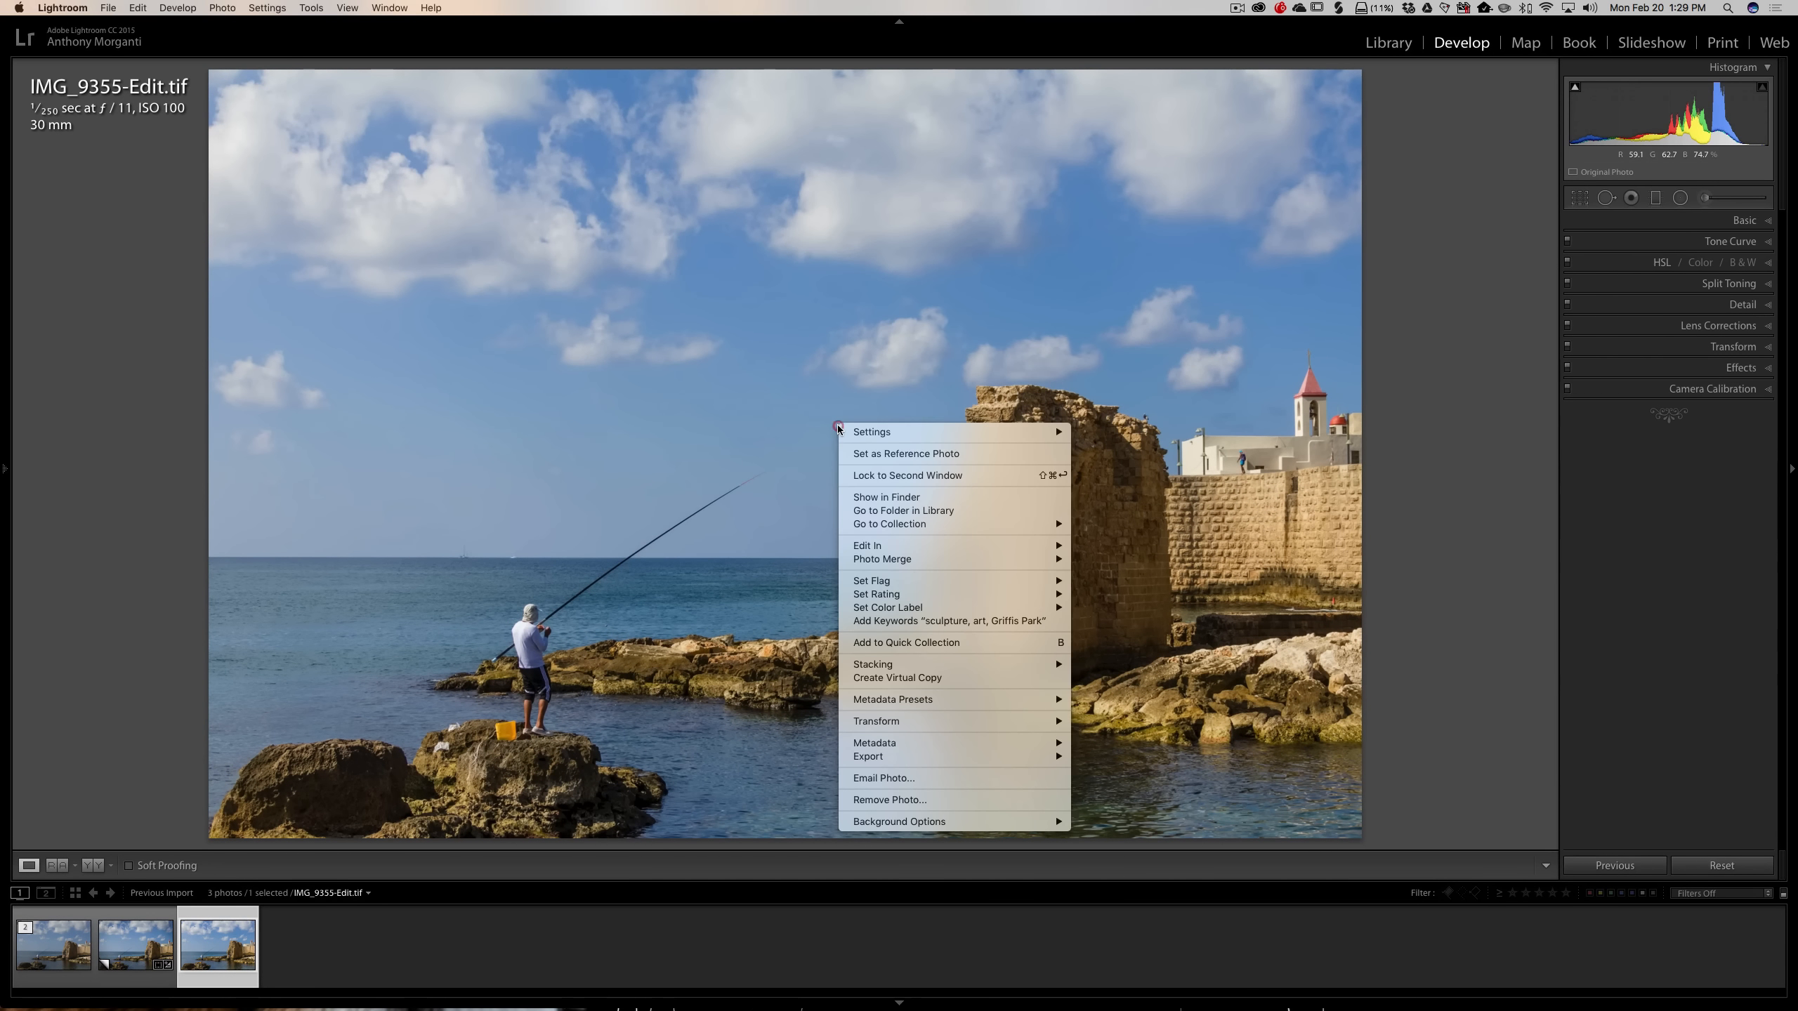
pyautogui.moveTo(943, 547)
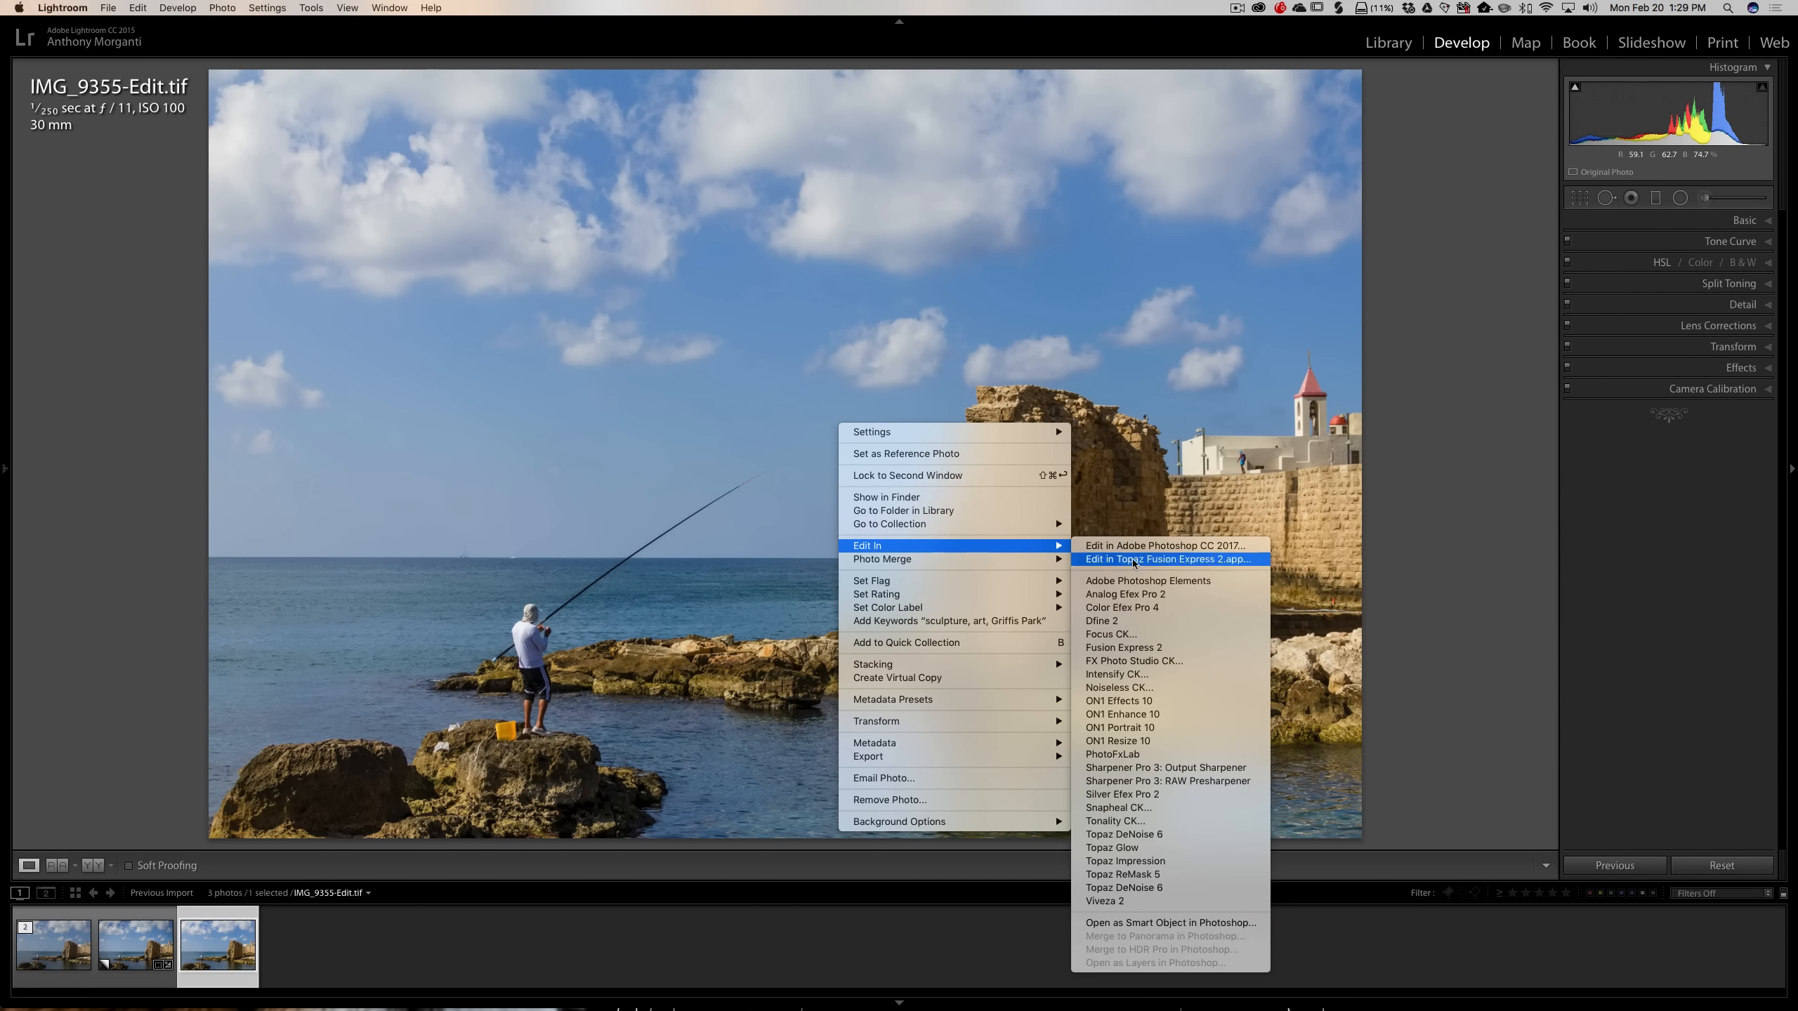
pyautogui.click(1133, 702)
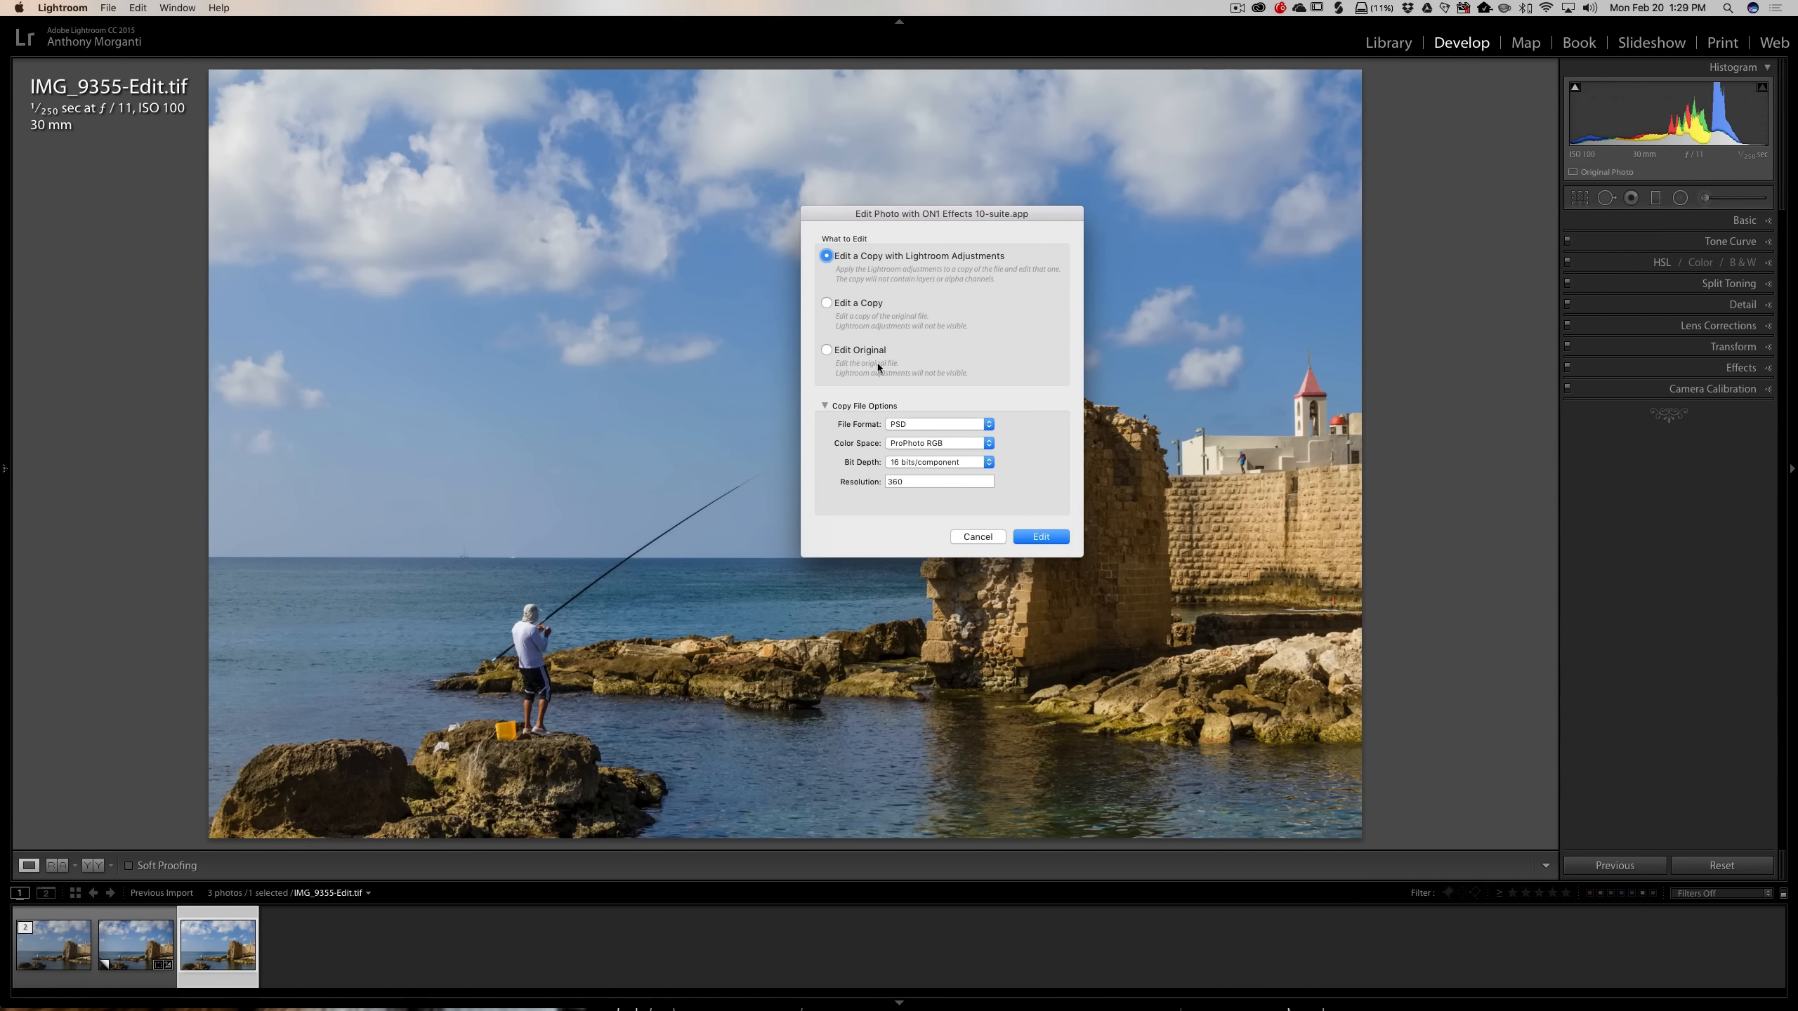
pyautogui.click(839, 350)
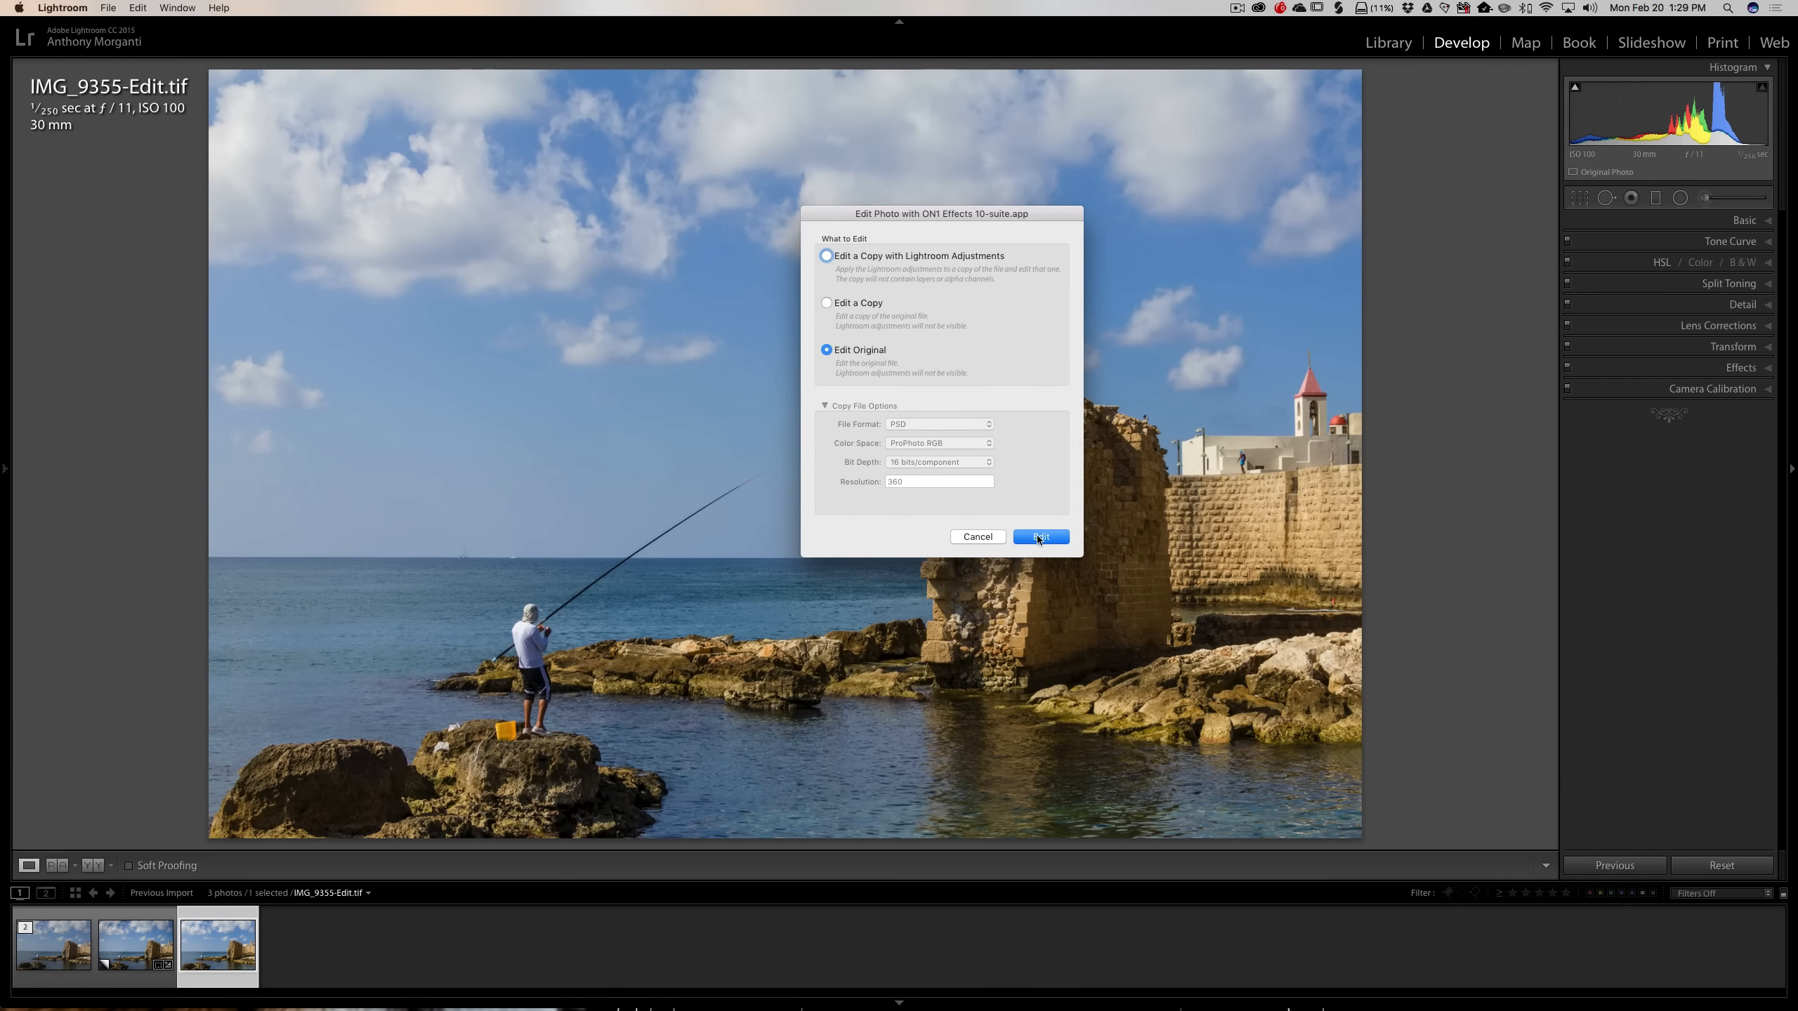
pyautogui.click(1040, 537)
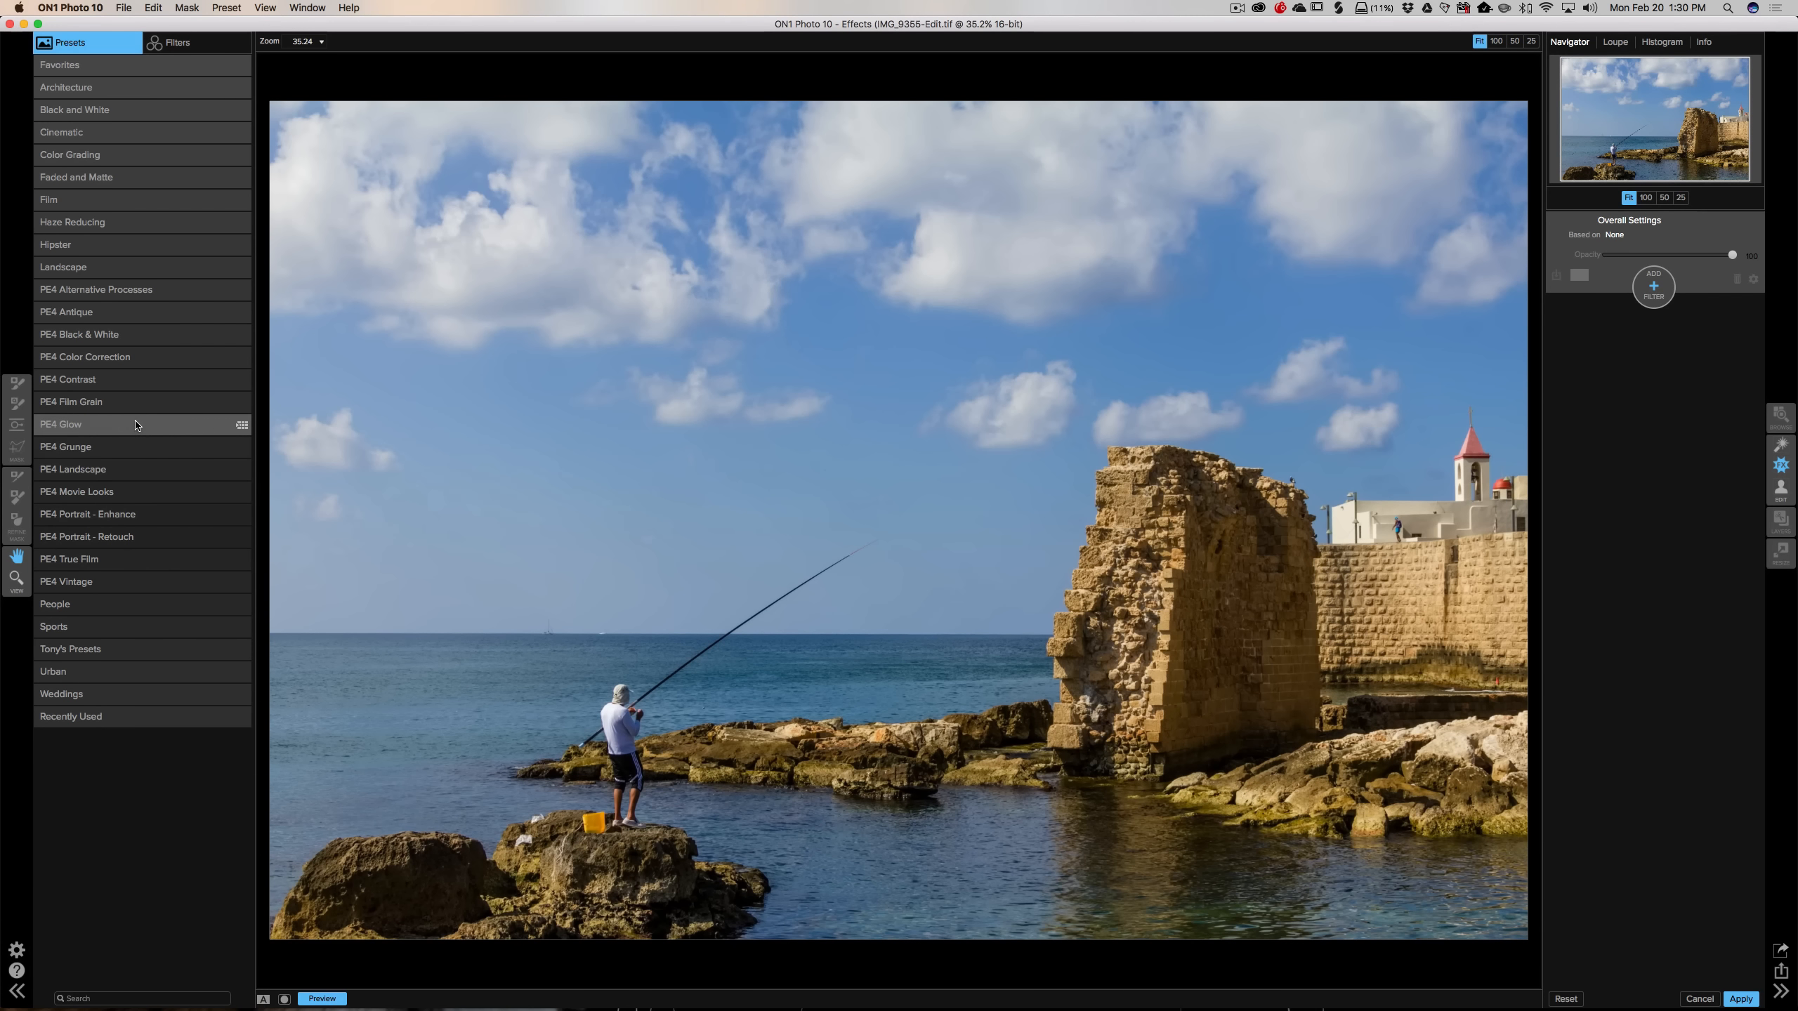
# Browse the PE4 Landscape presets and apply Magic Desert to the photo
pyautogui.click(242, 470)
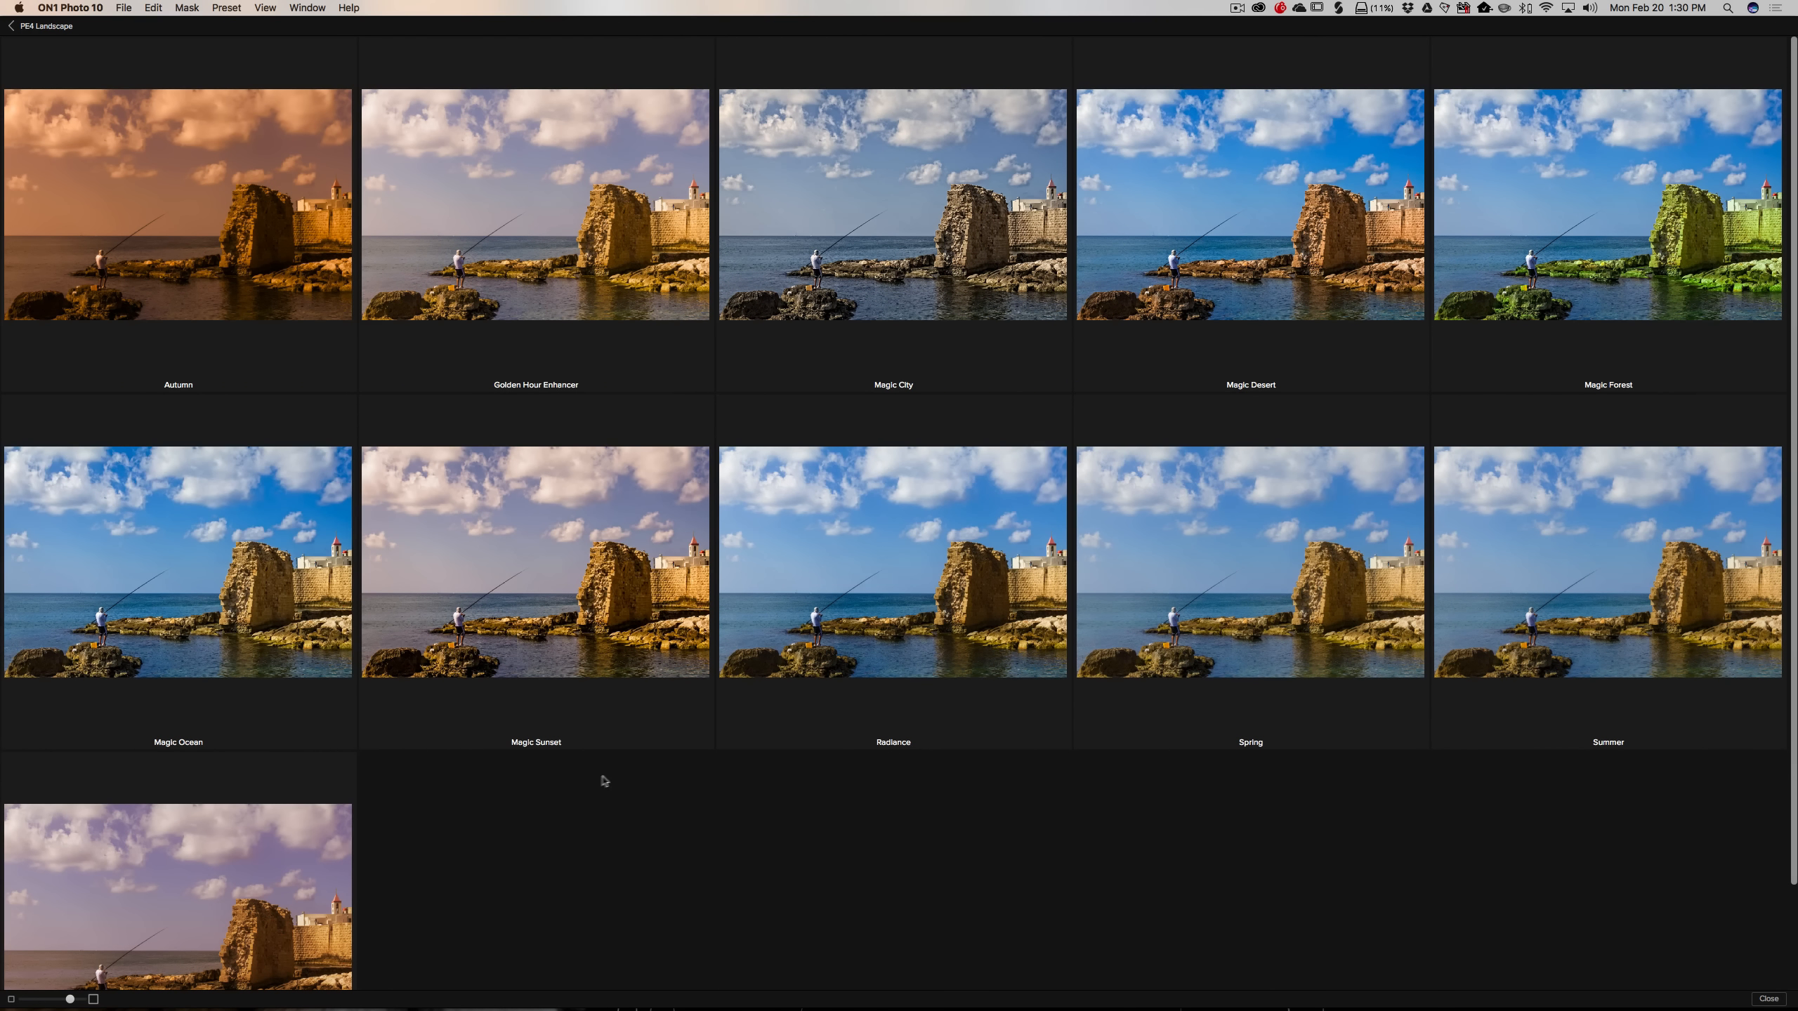
pyautogui.scroll(-1, 614, 775)
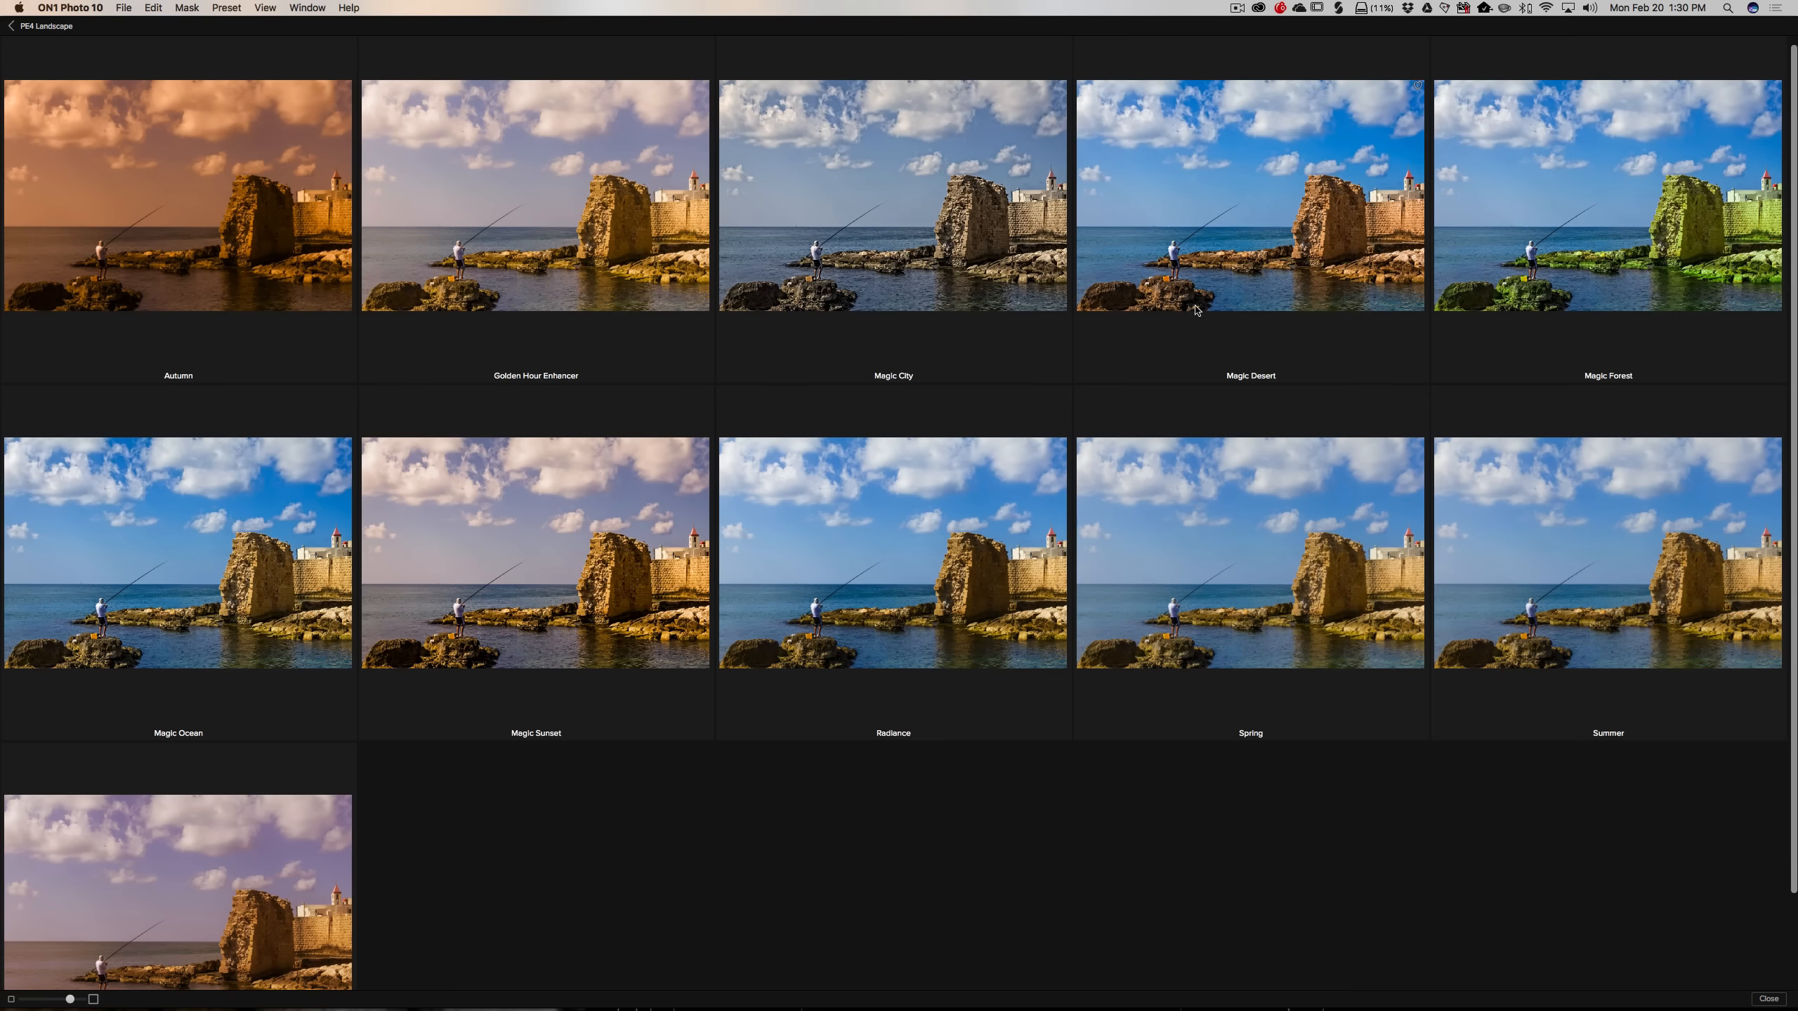
pyautogui.scroll(1, 1234, 347)
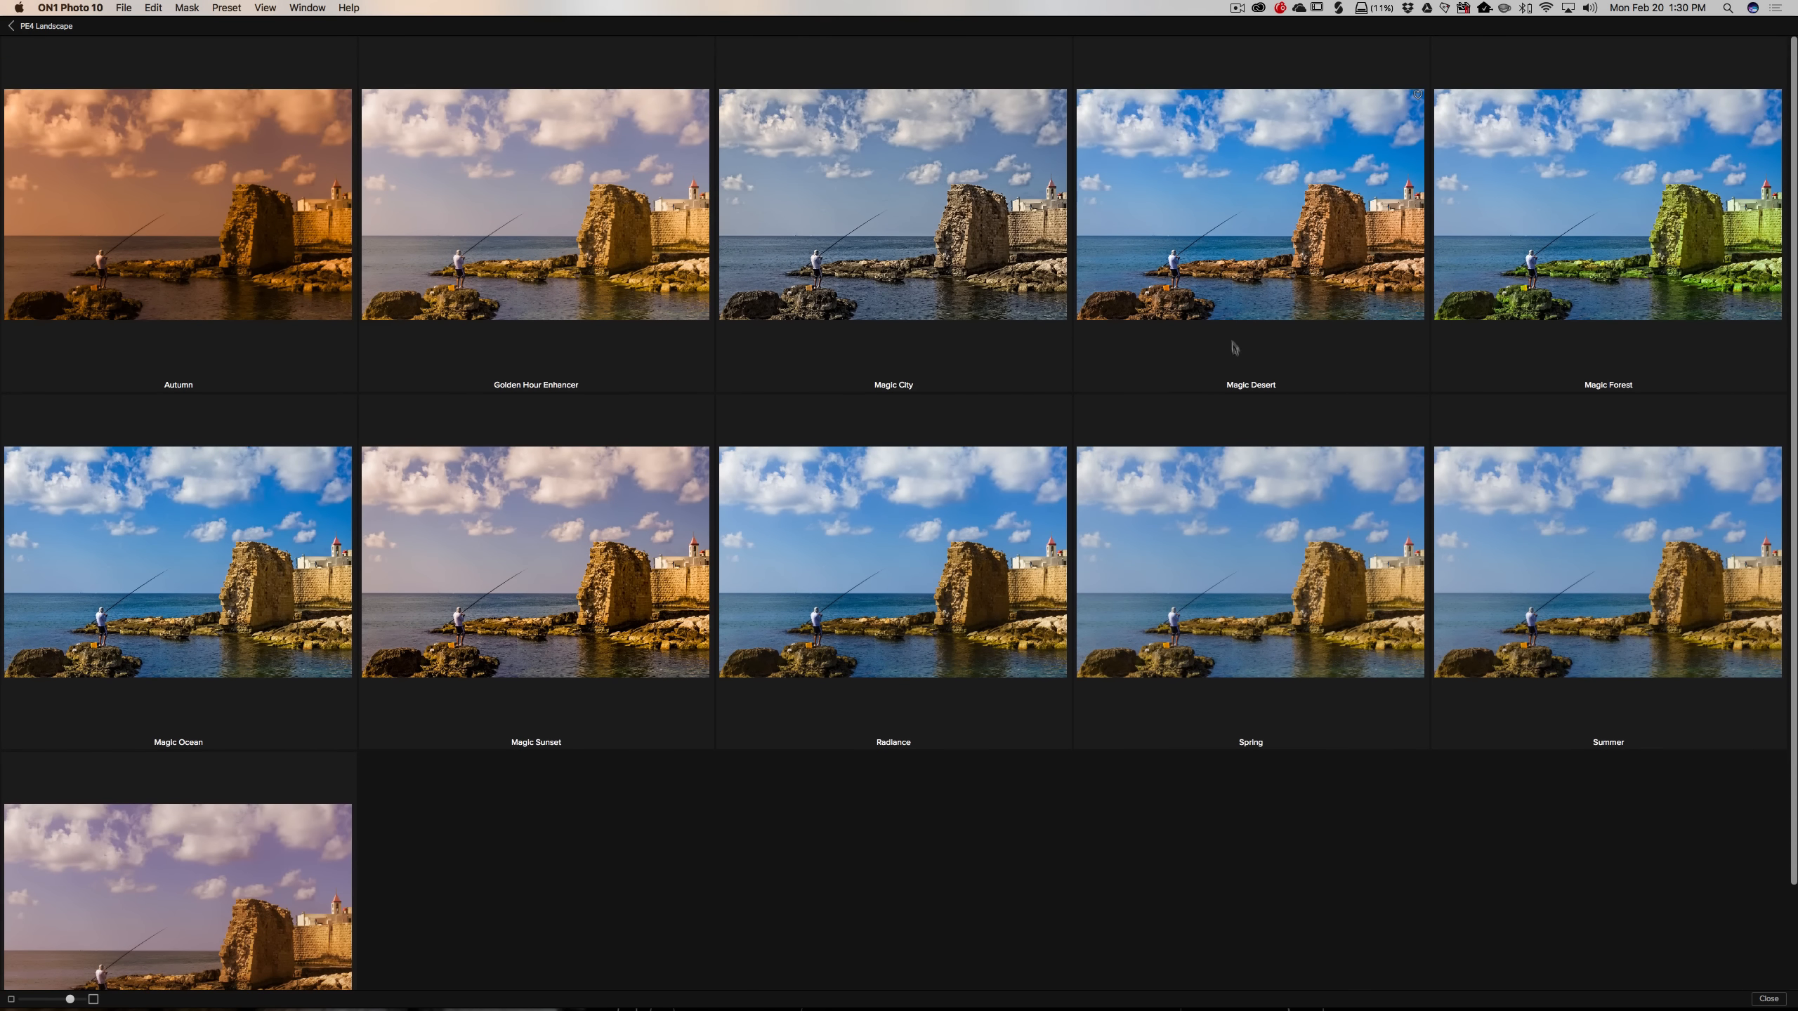
pyautogui.click(1212, 246)
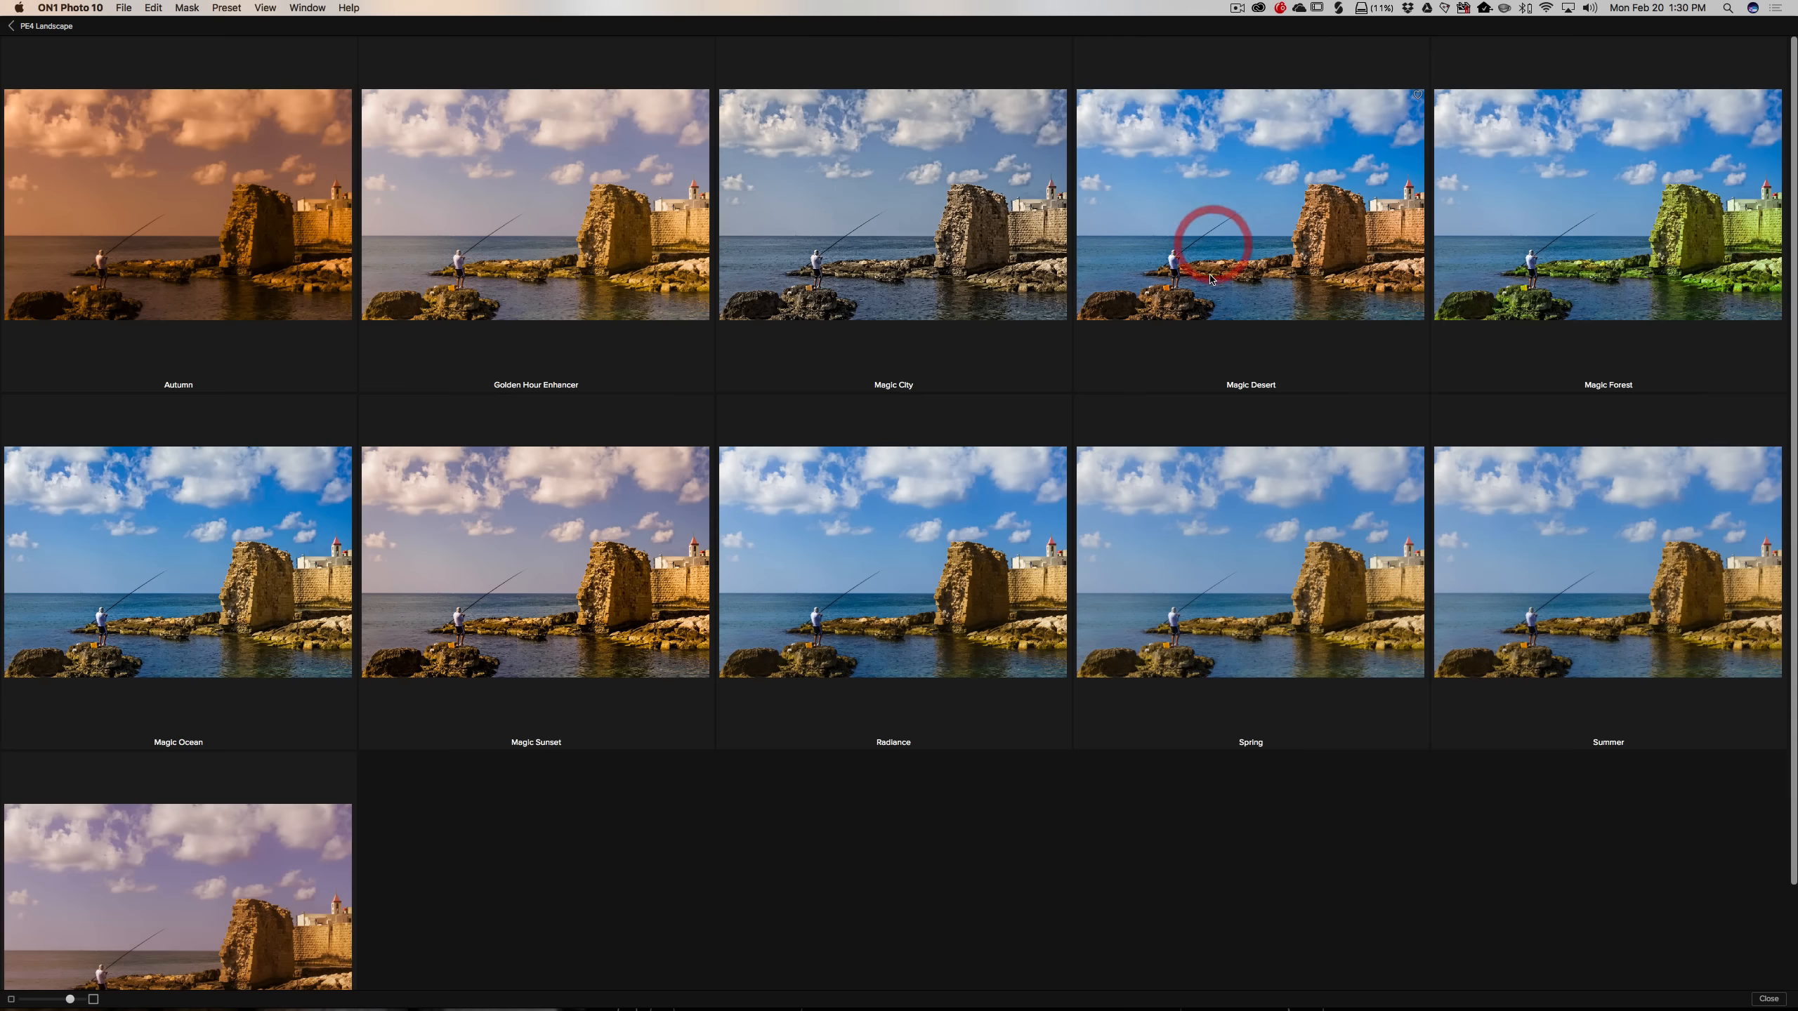
pyautogui.click(1232, 245)
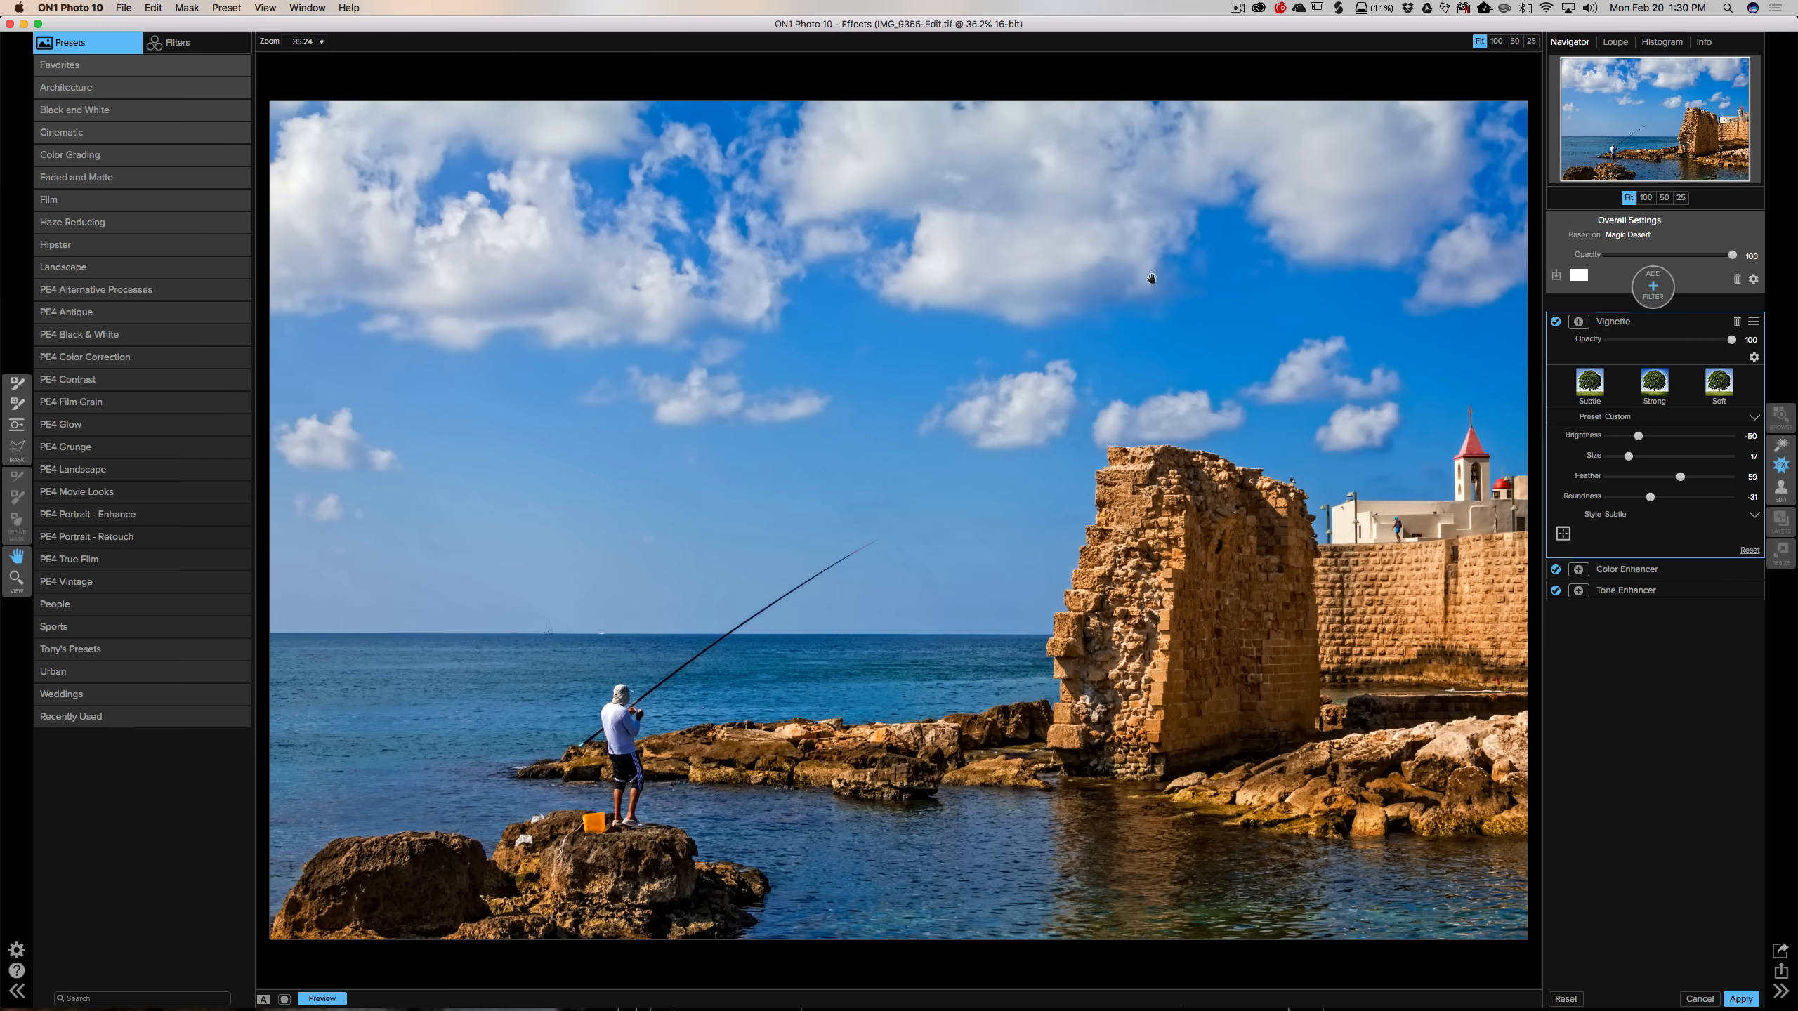
# Try the Soft vignette and a Color Enhancer opacity of 51, and reset all effects
pyautogui.click(1711, 384)
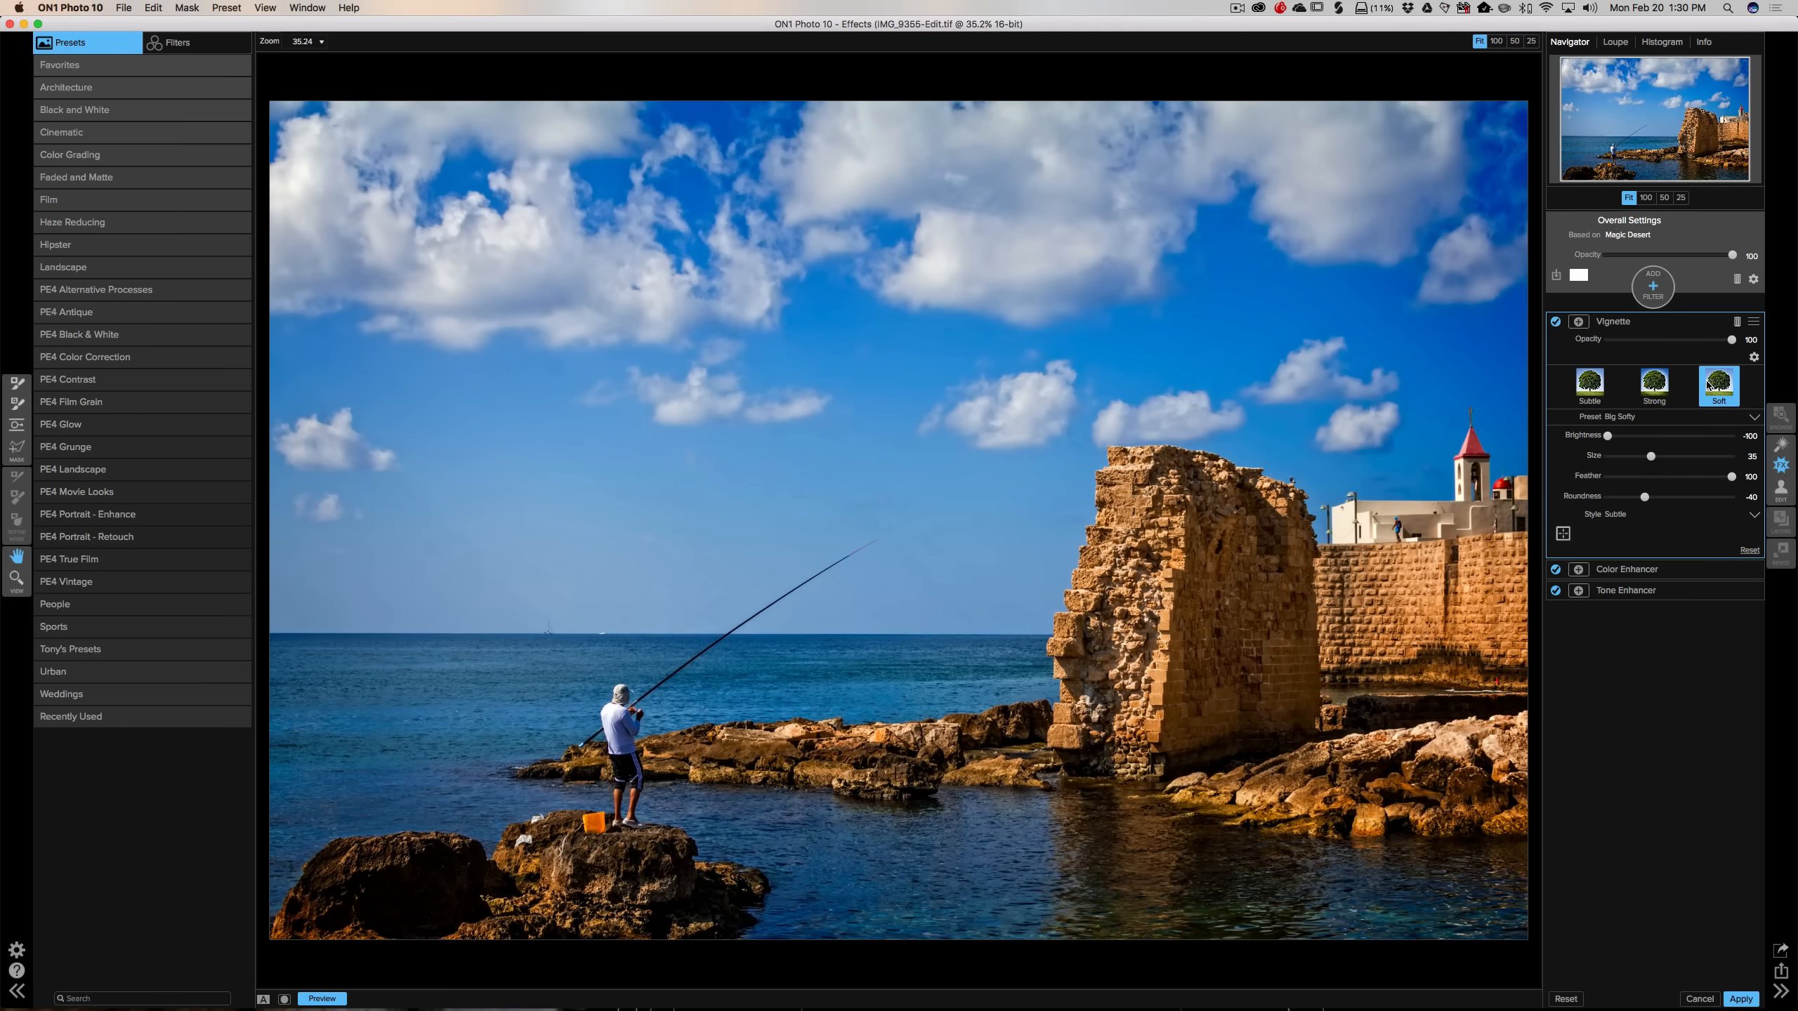
pyautogui.click(1689, 321)
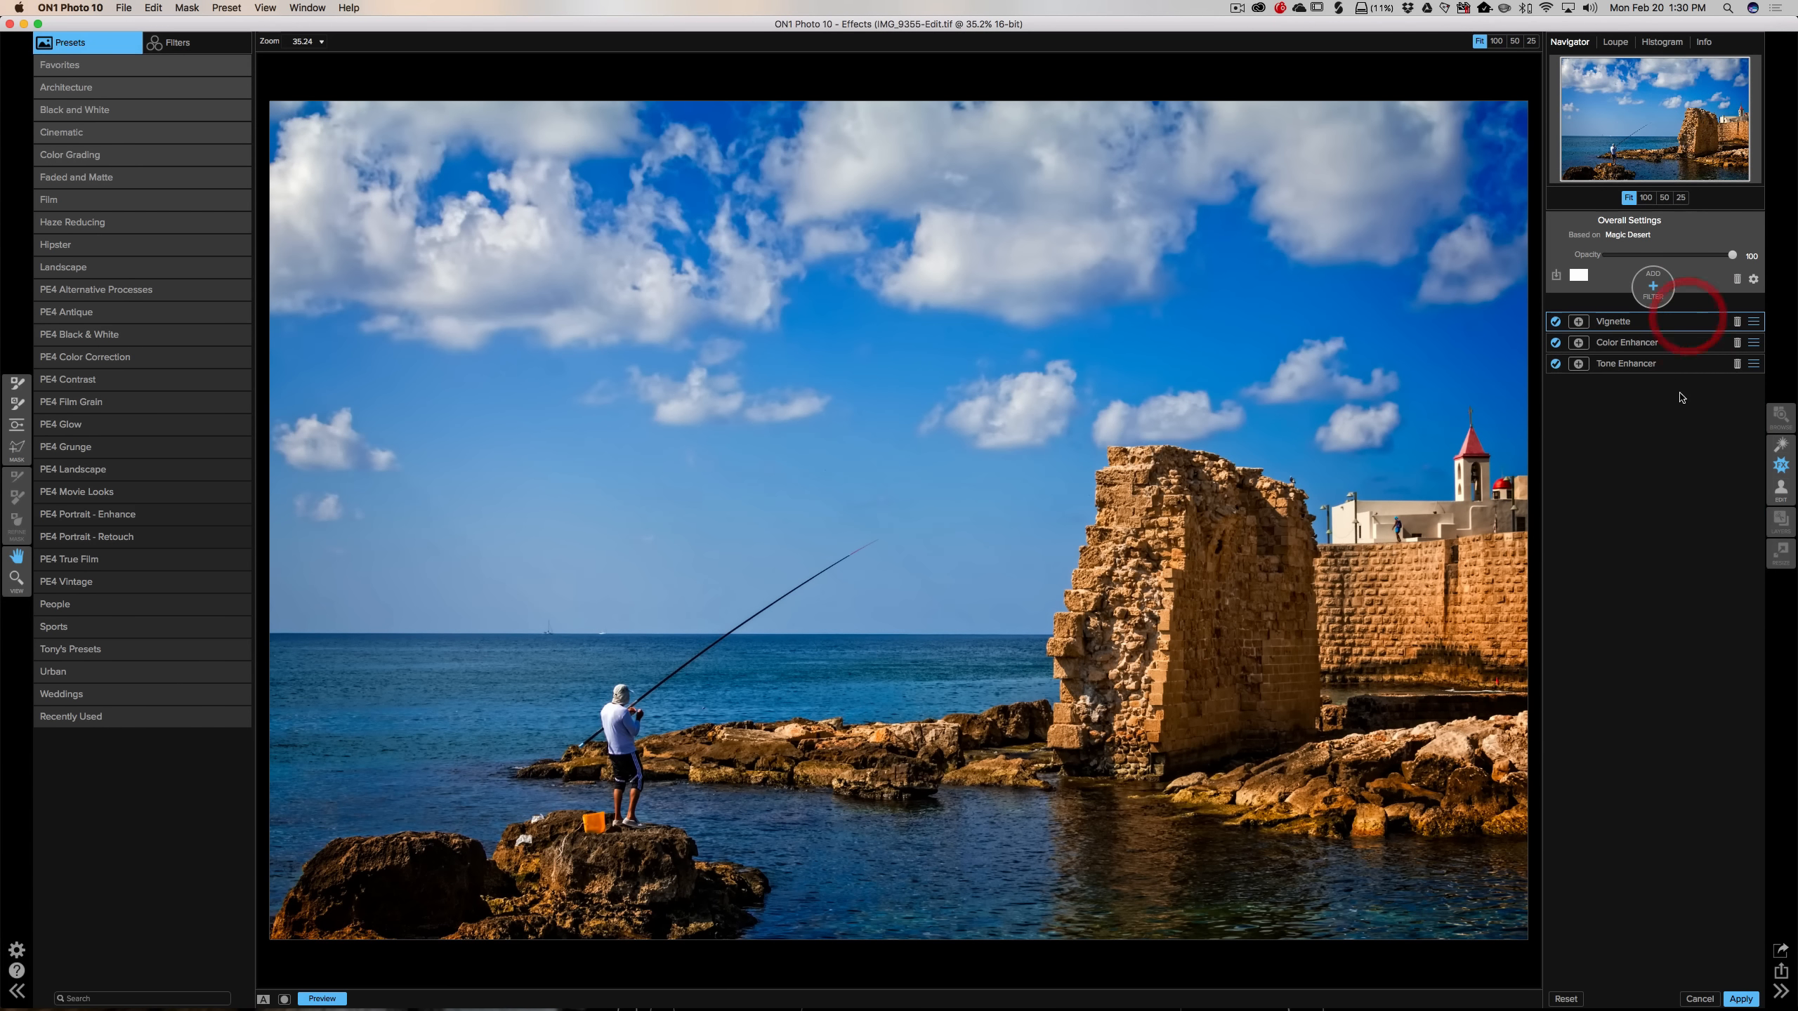
pyautogui.click(1677, 345)
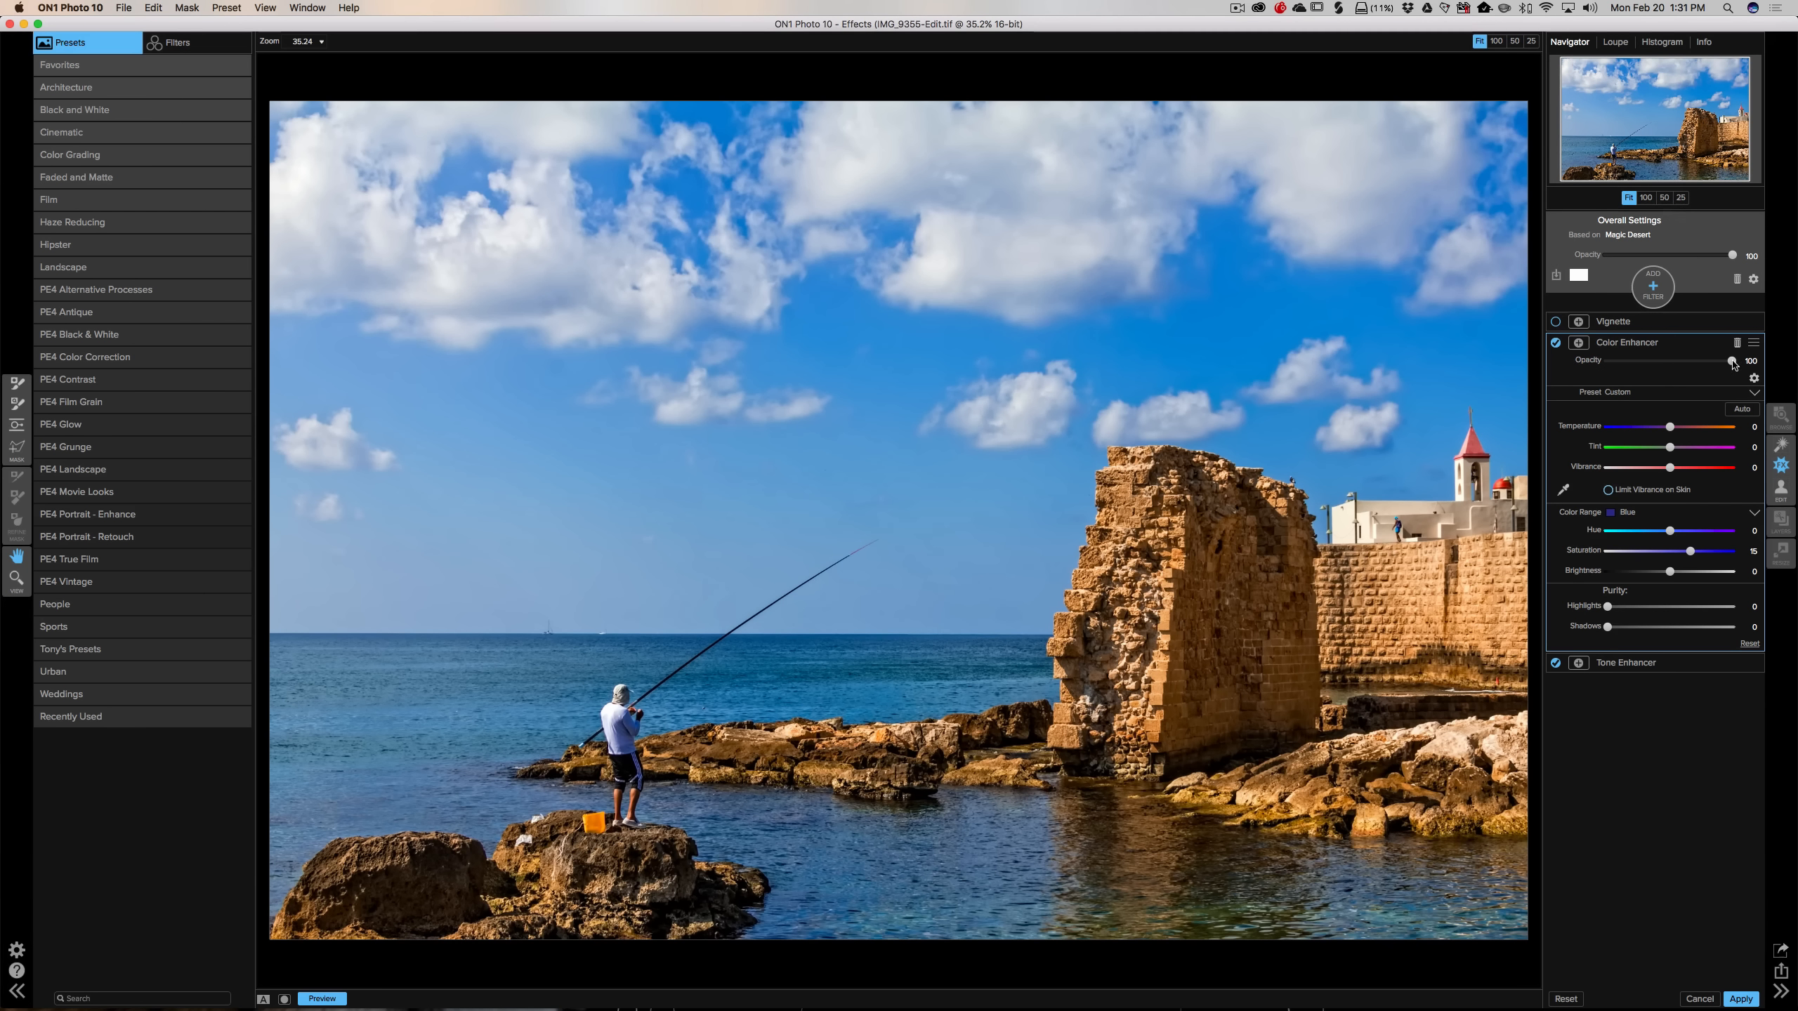
pyautogui.moveTo(1731, 361); pyautogui.dragTo(1669, 364)
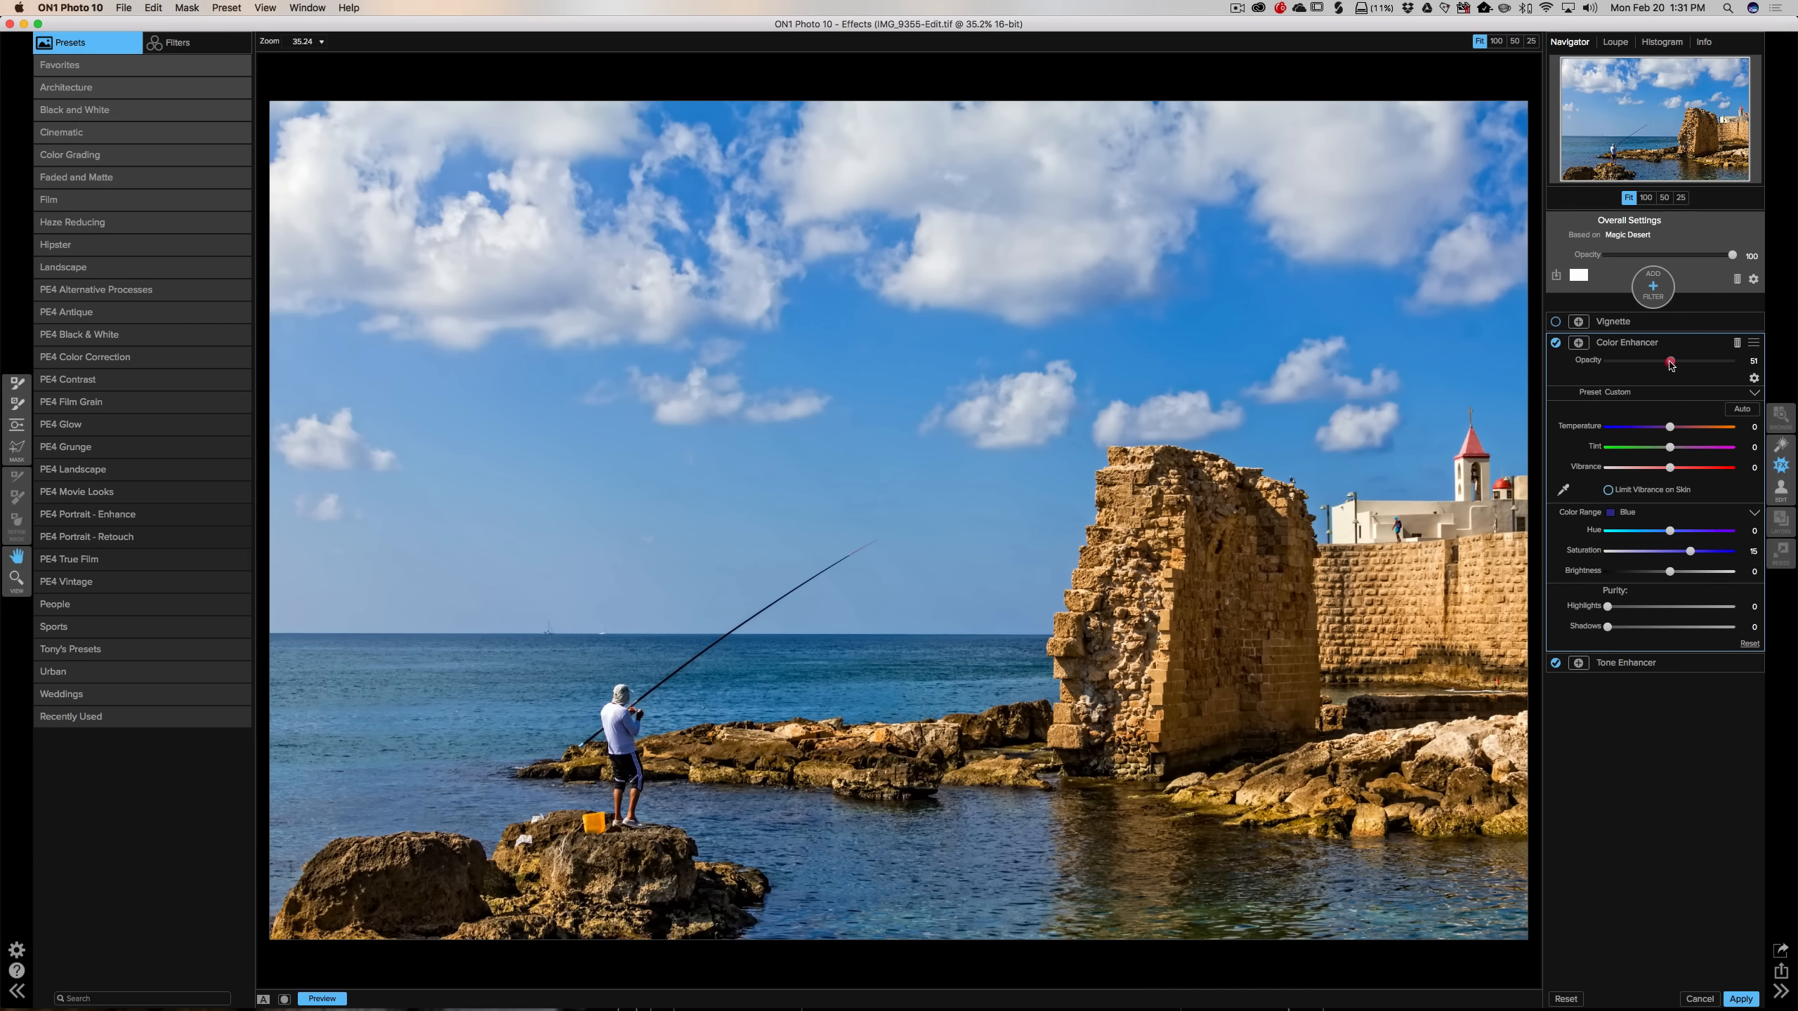
pyautogui.click(1554, 322)
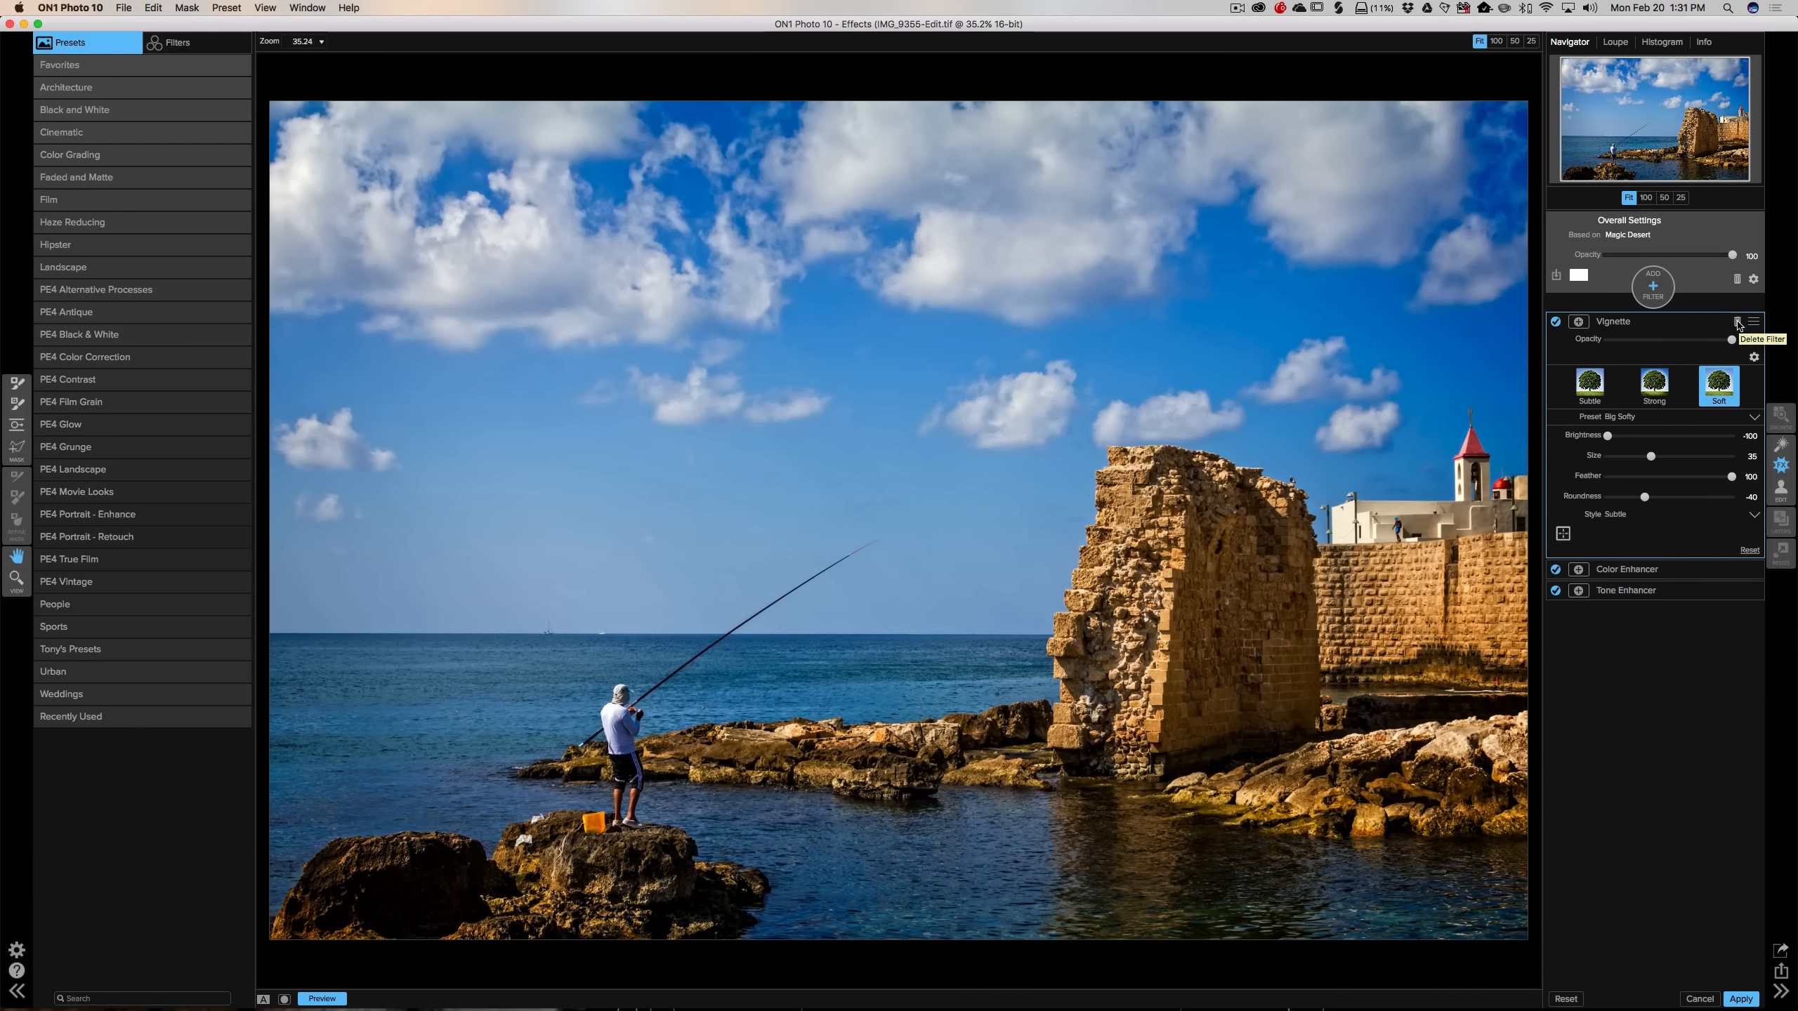
pyautogui.click(1577, 1001)
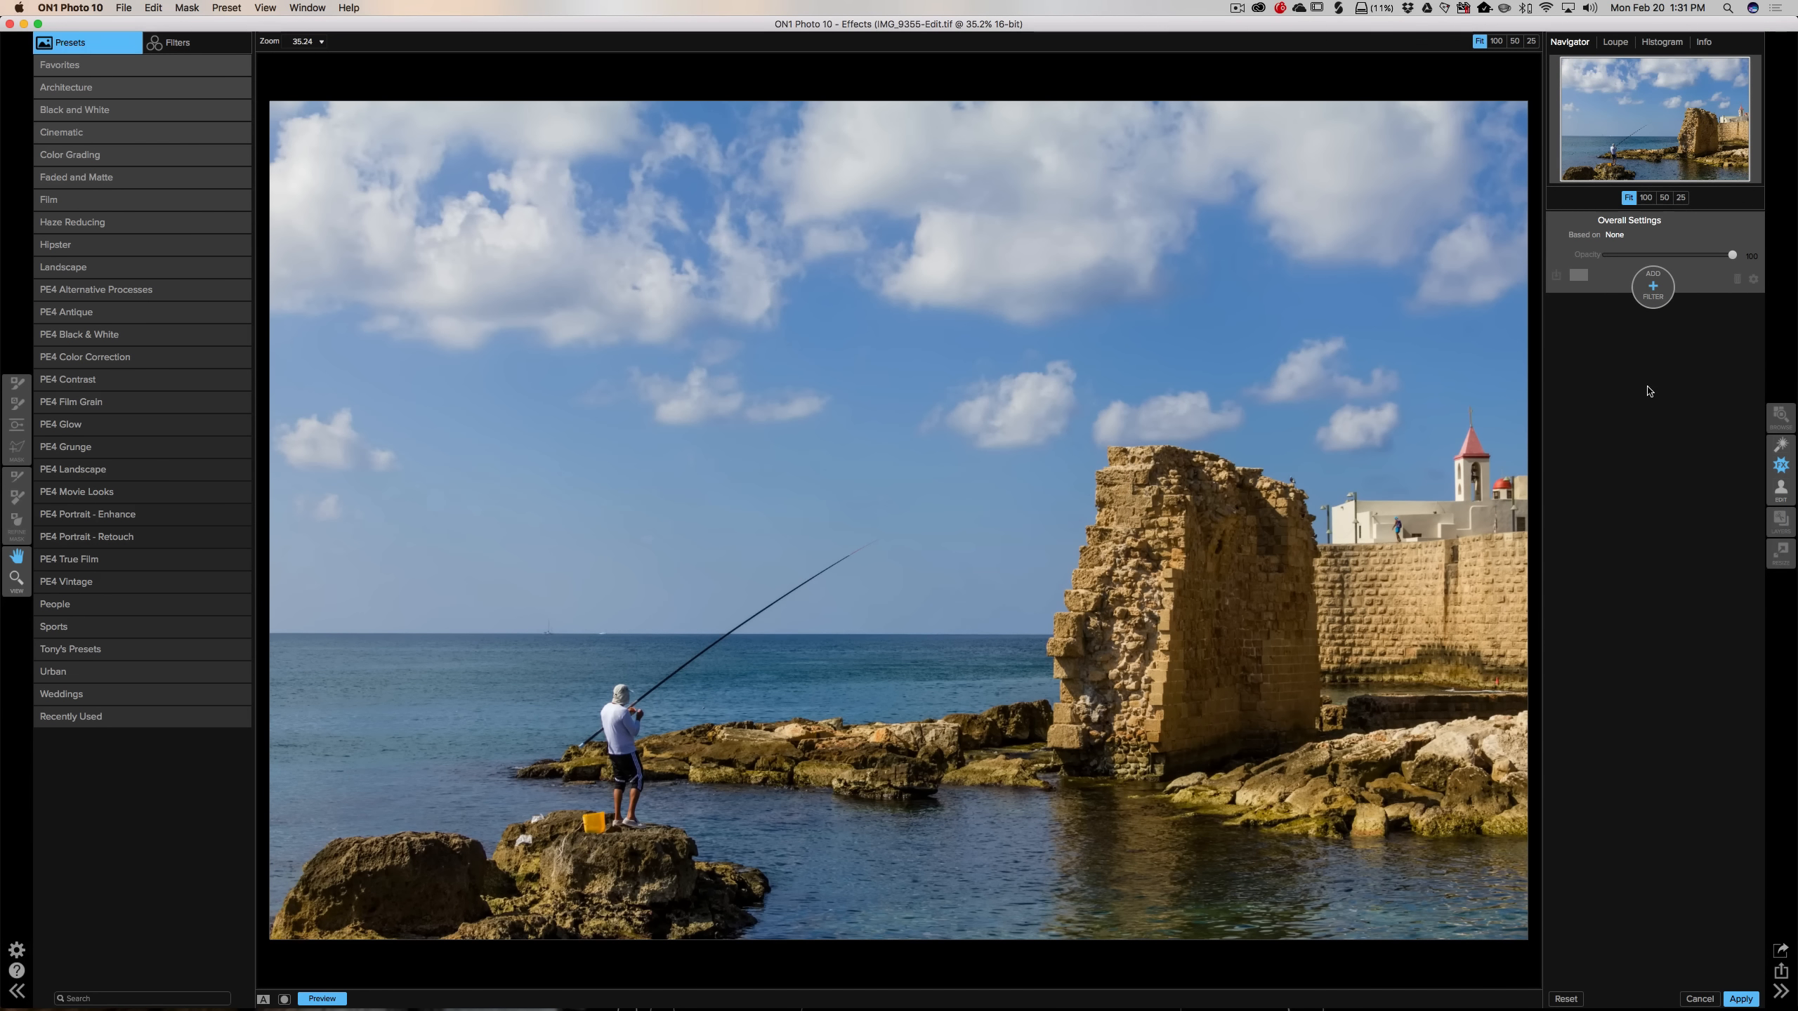
# Try a Tone Enhancer filter with automatic tone and with Brightness at -5, and delete the filter
pyautogui.click(1652, 284)
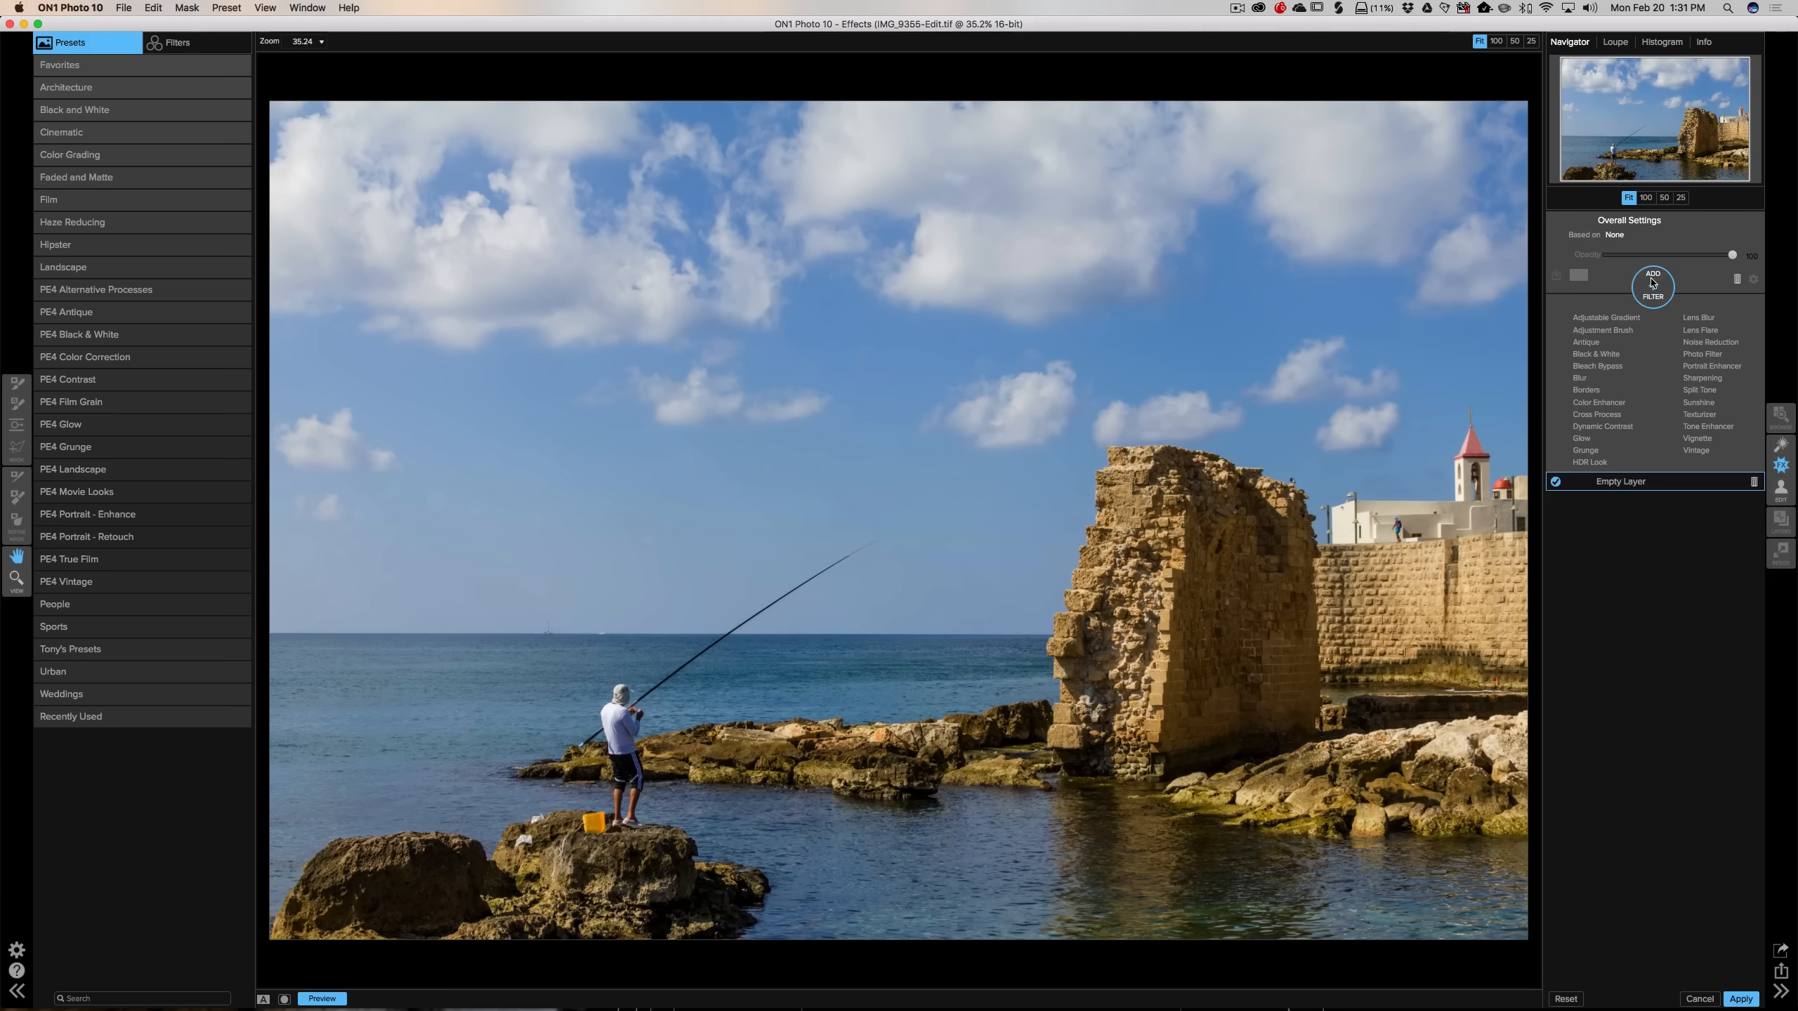
pyautogui.click(1694, 427)
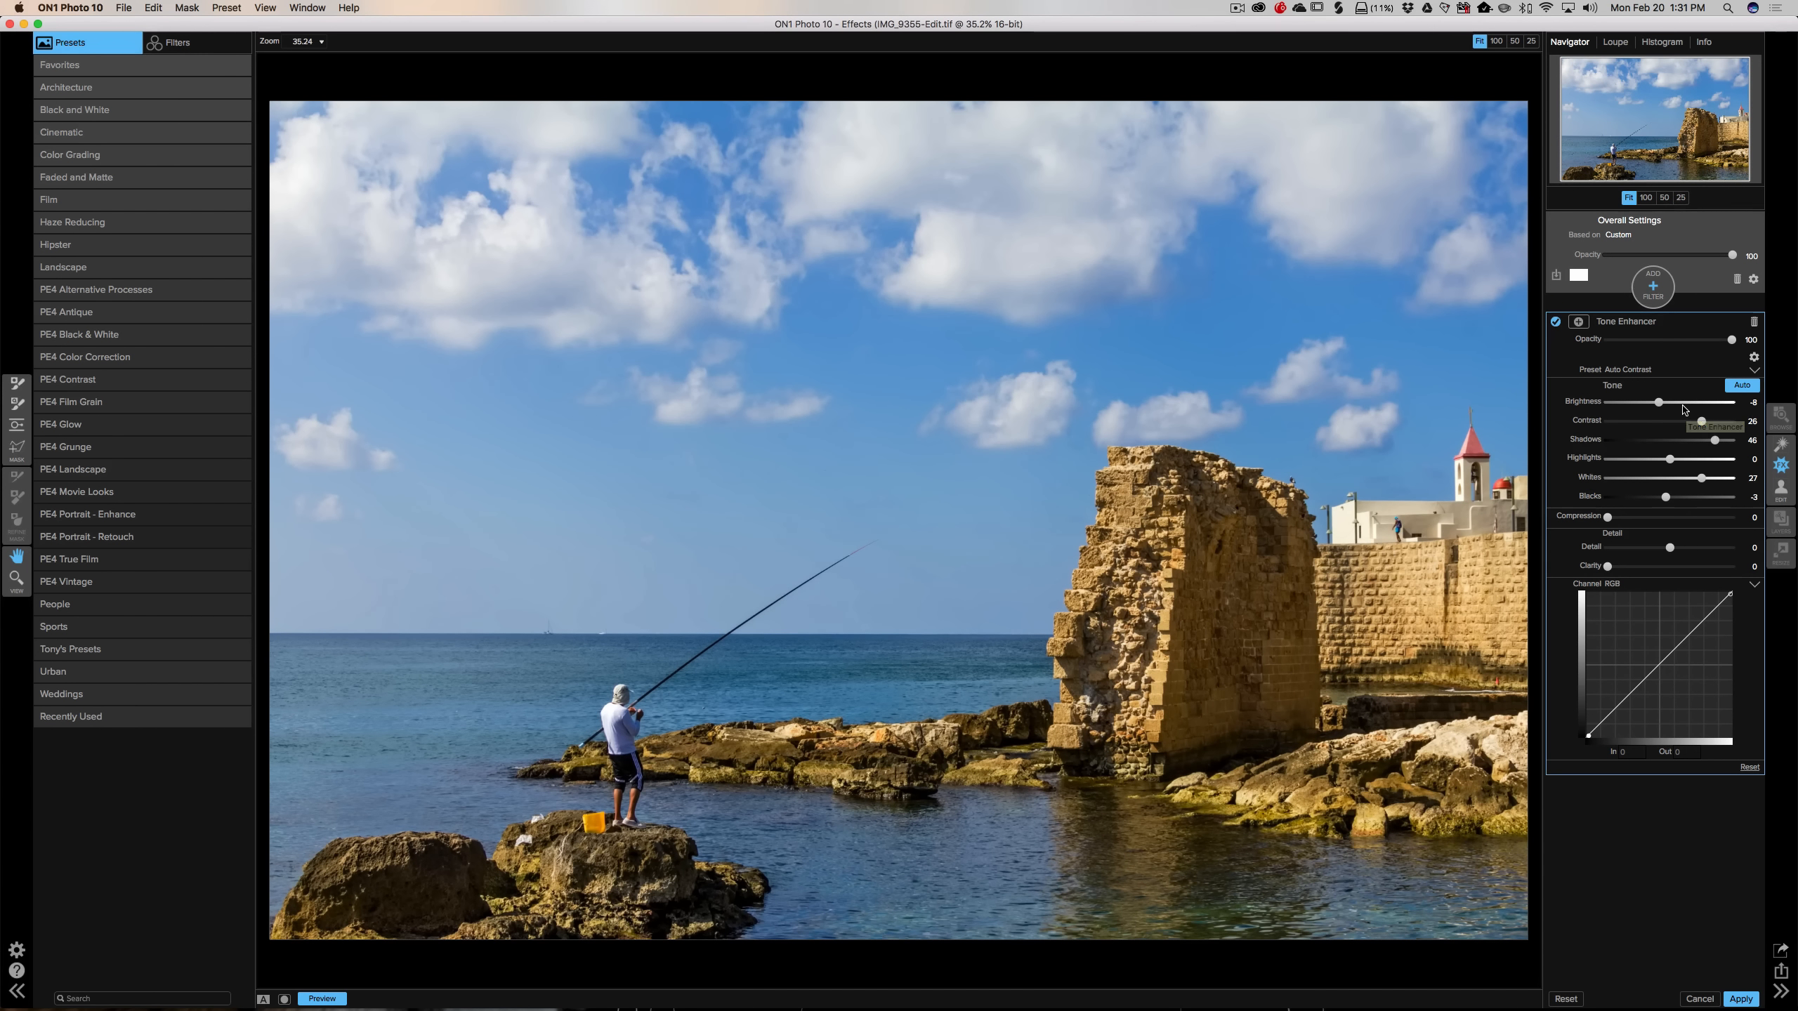
pyautogui.click(1742, 385)
pyautogui.press('super+z')
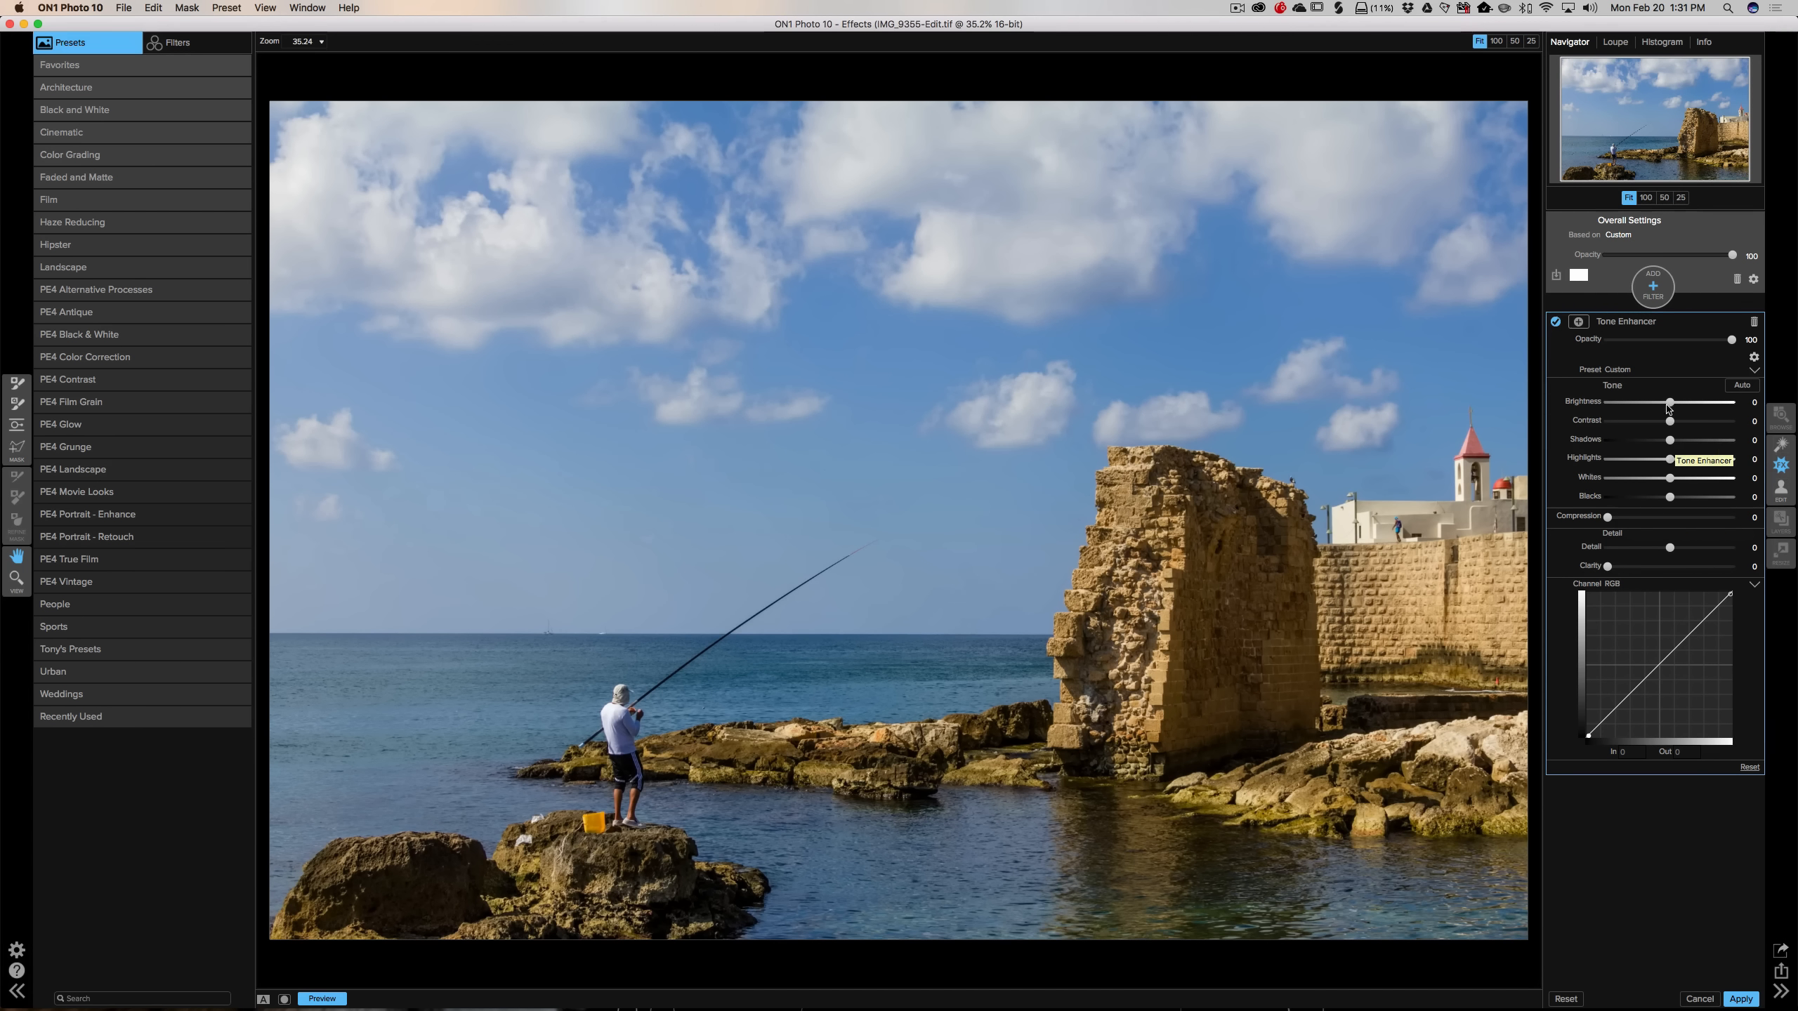
pyautogui.moveTo(1670, 402); pyautogui.dragTo(1651, 403)
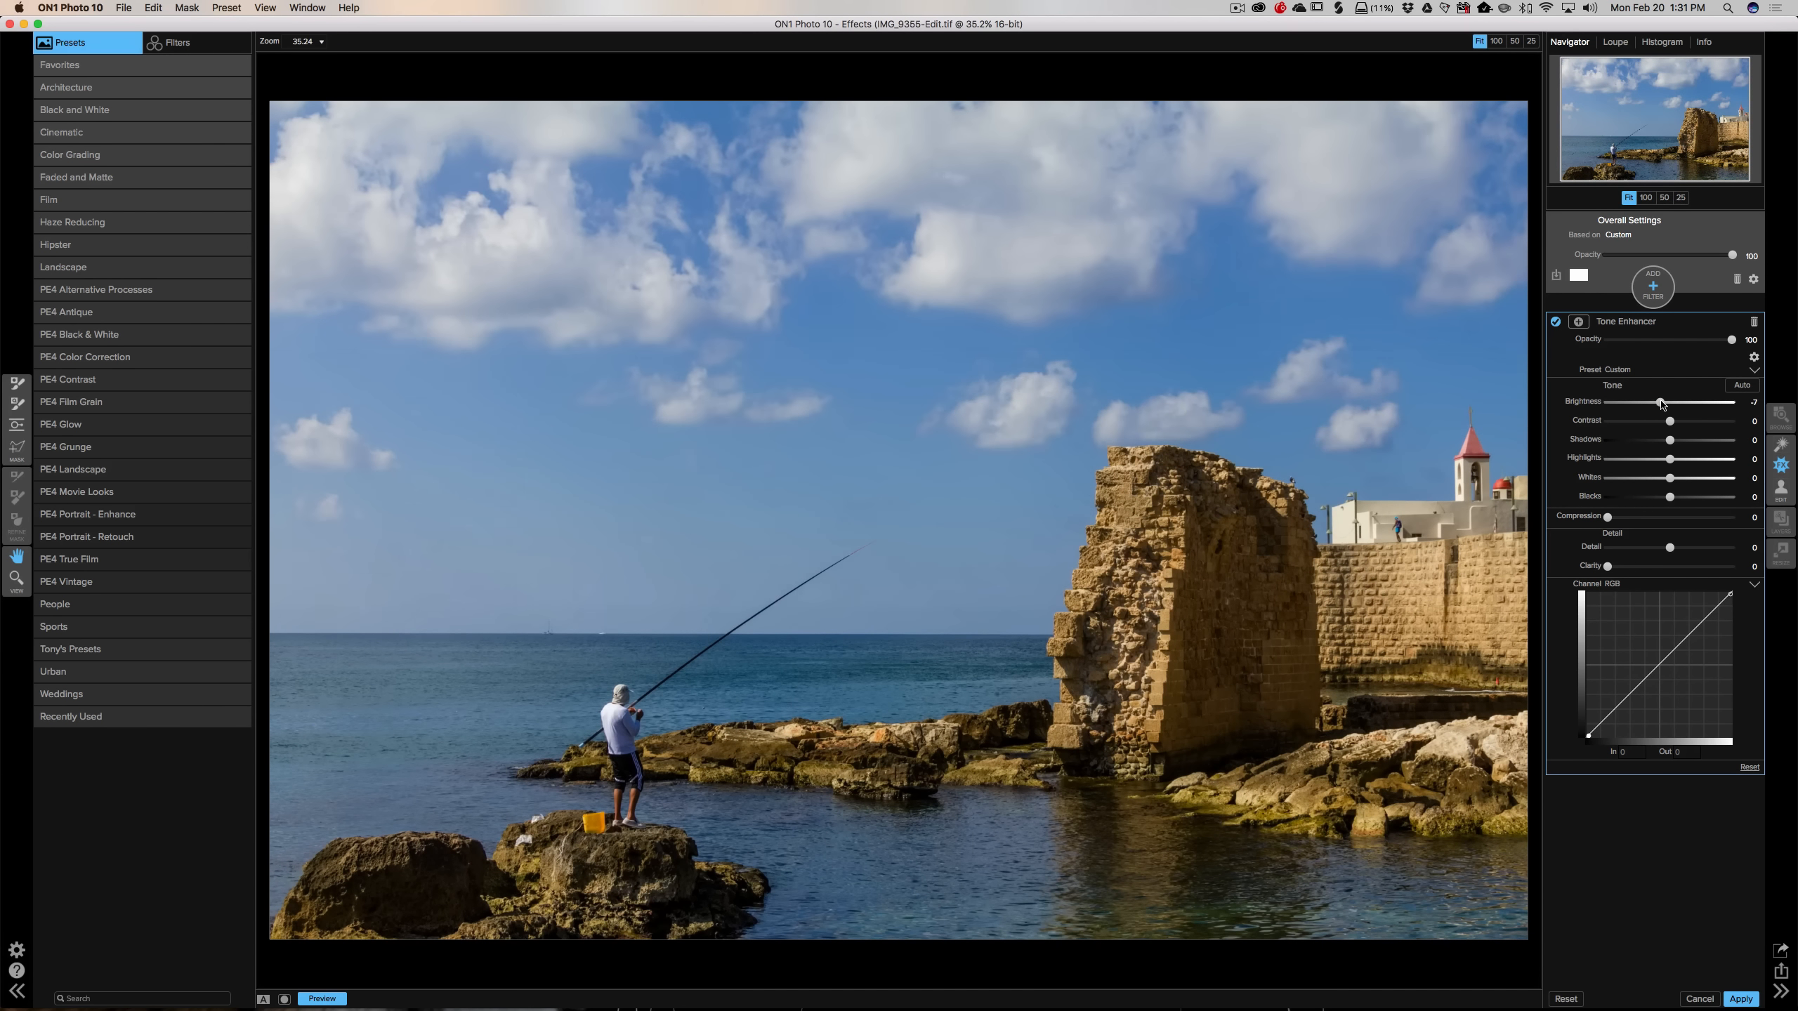
pyautogui.moveTo(1663, 403); pyautogui.dragTo(1665, 403)
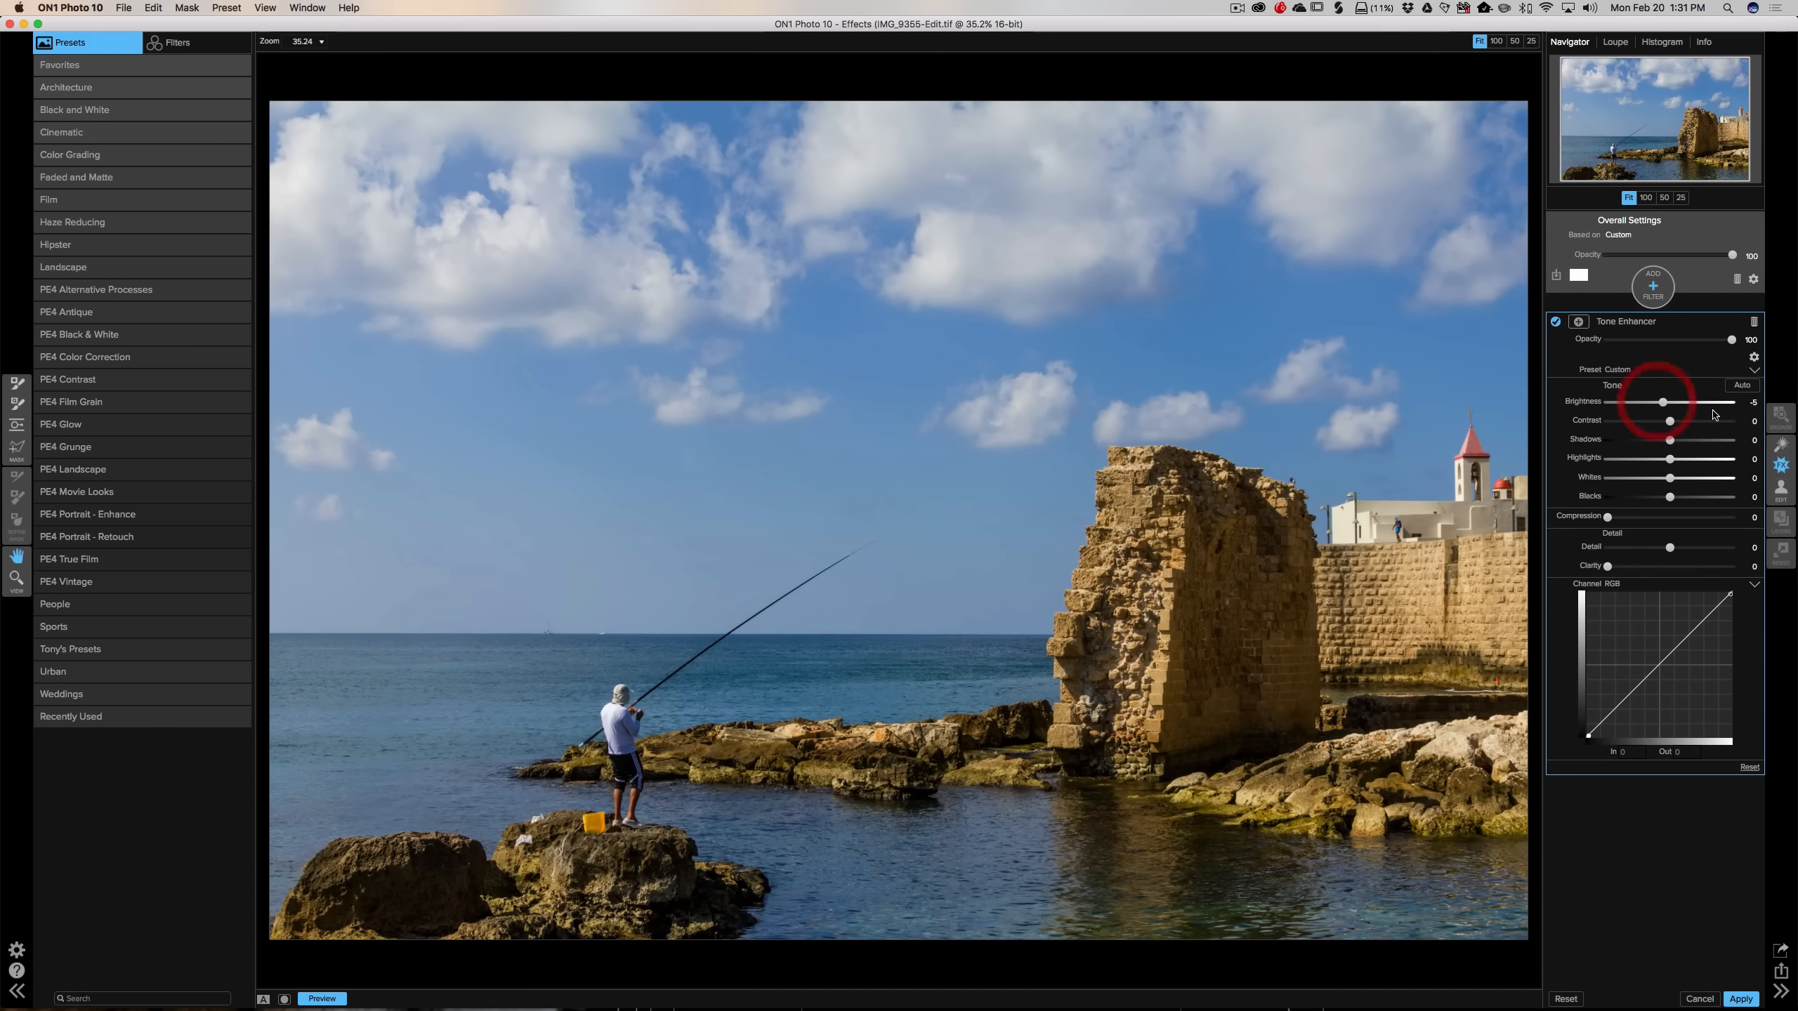
pyautogui.click(1753, 323)
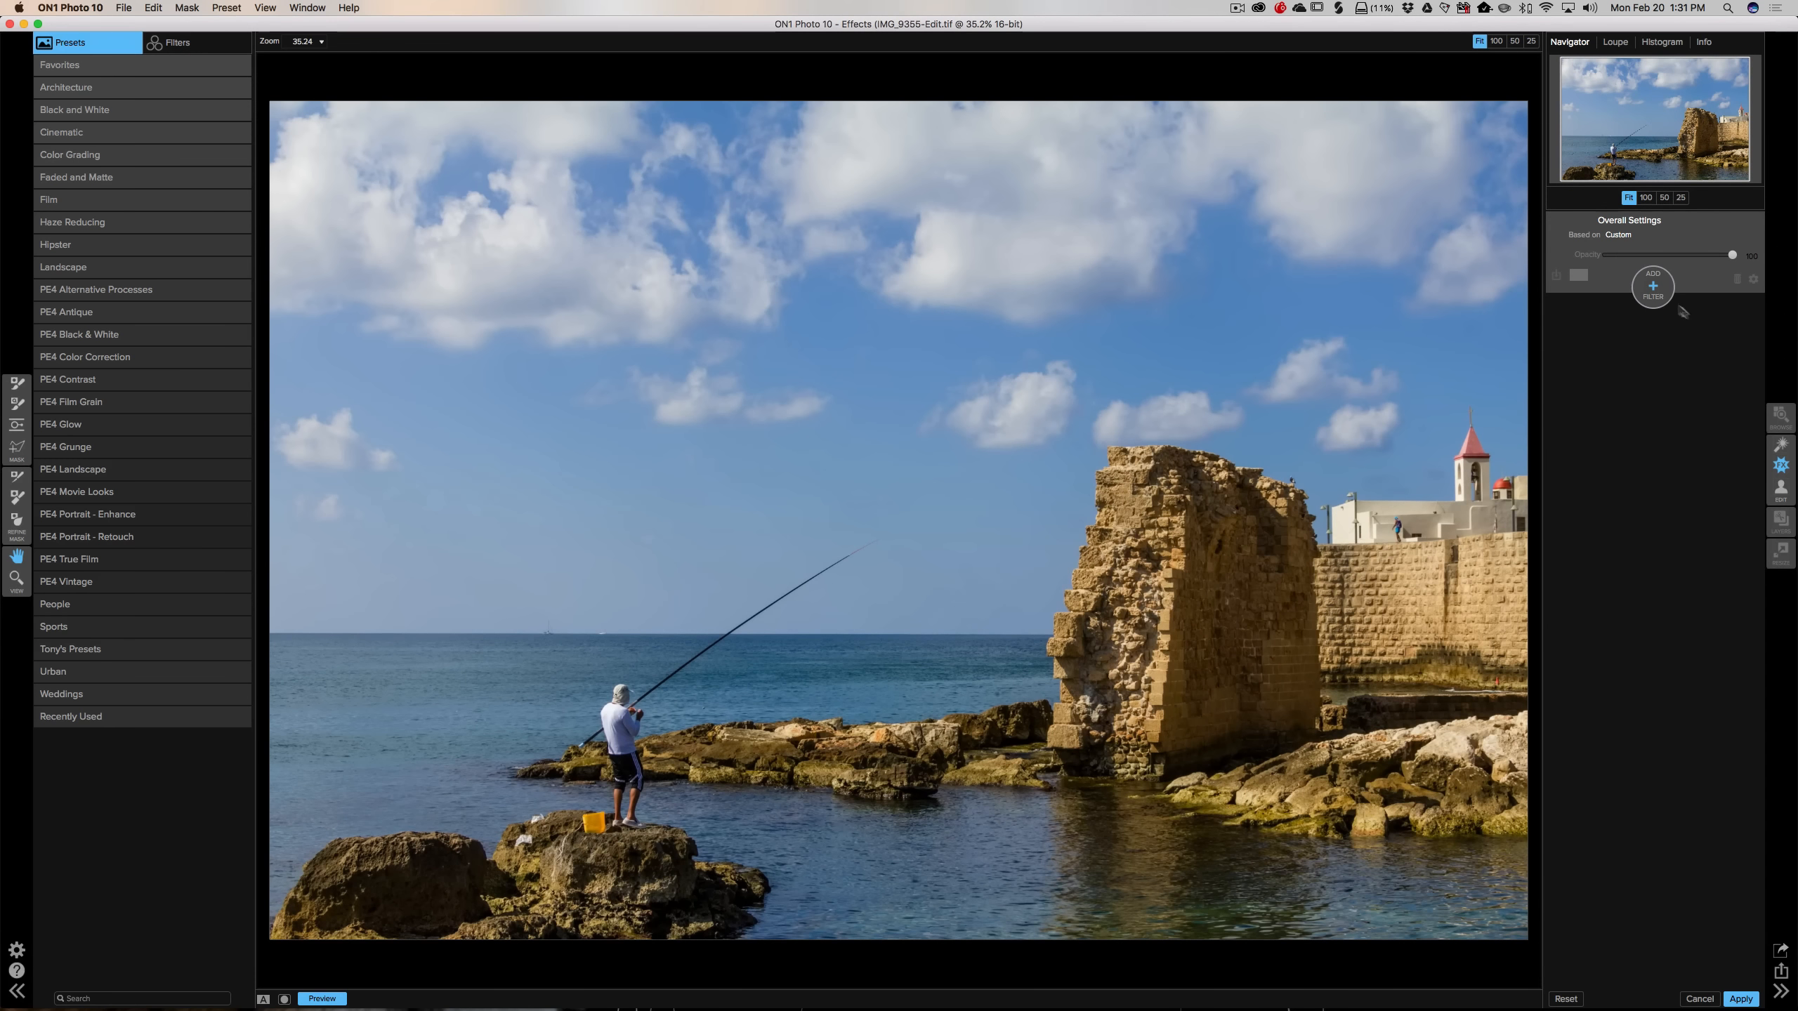
# Add a Sunshine filter with the Warm Highlights preset
pyautogui.click(1653, 288)
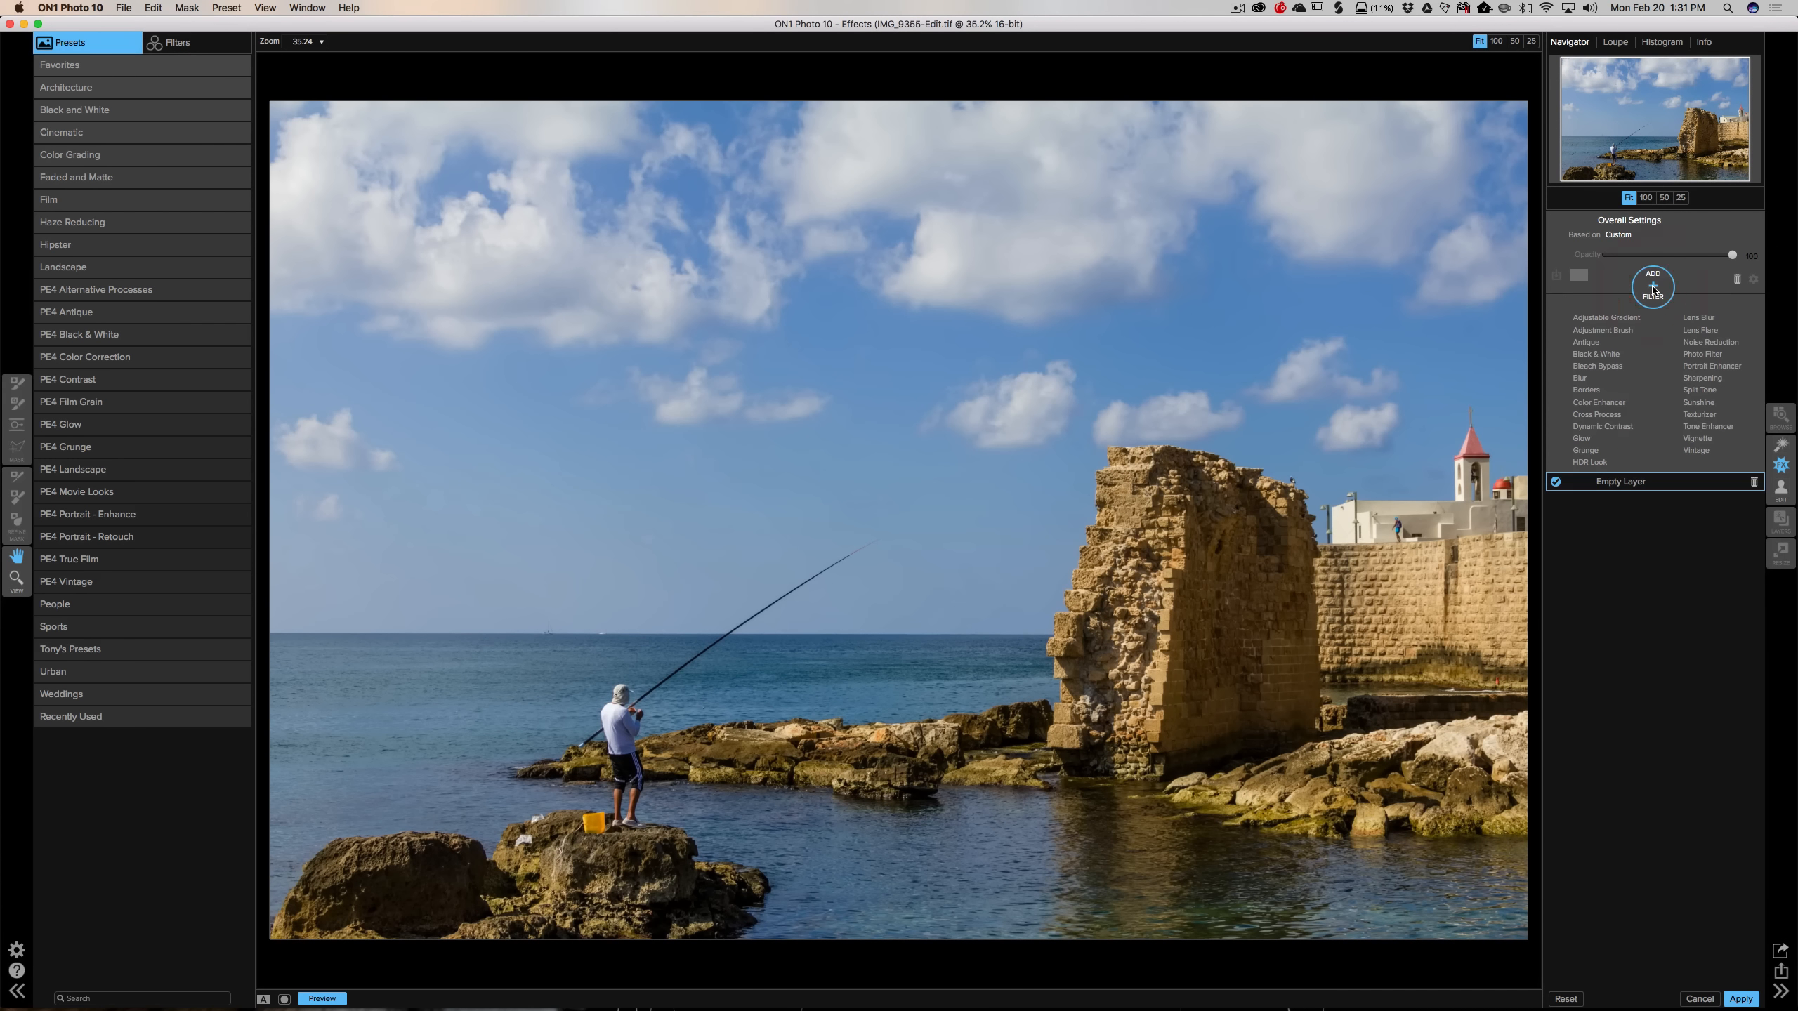
pyautogui.click(1699, 403)
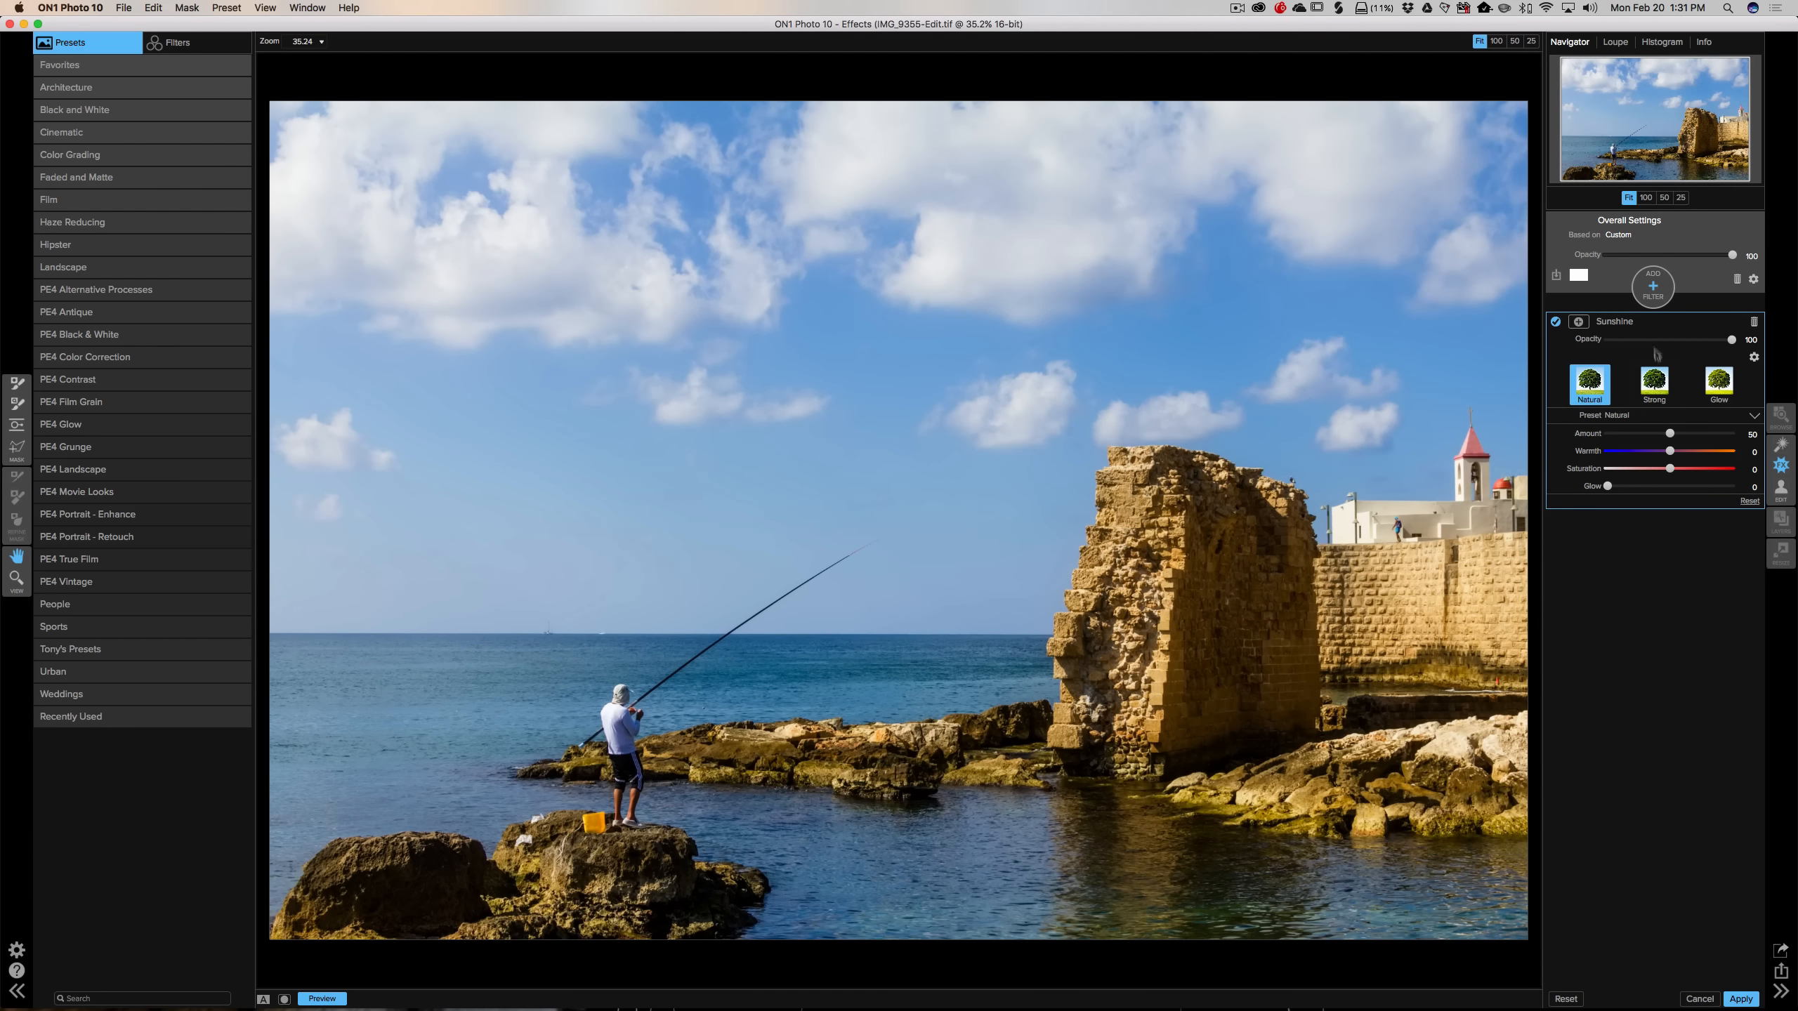
pyautogui.click(1626, 418)
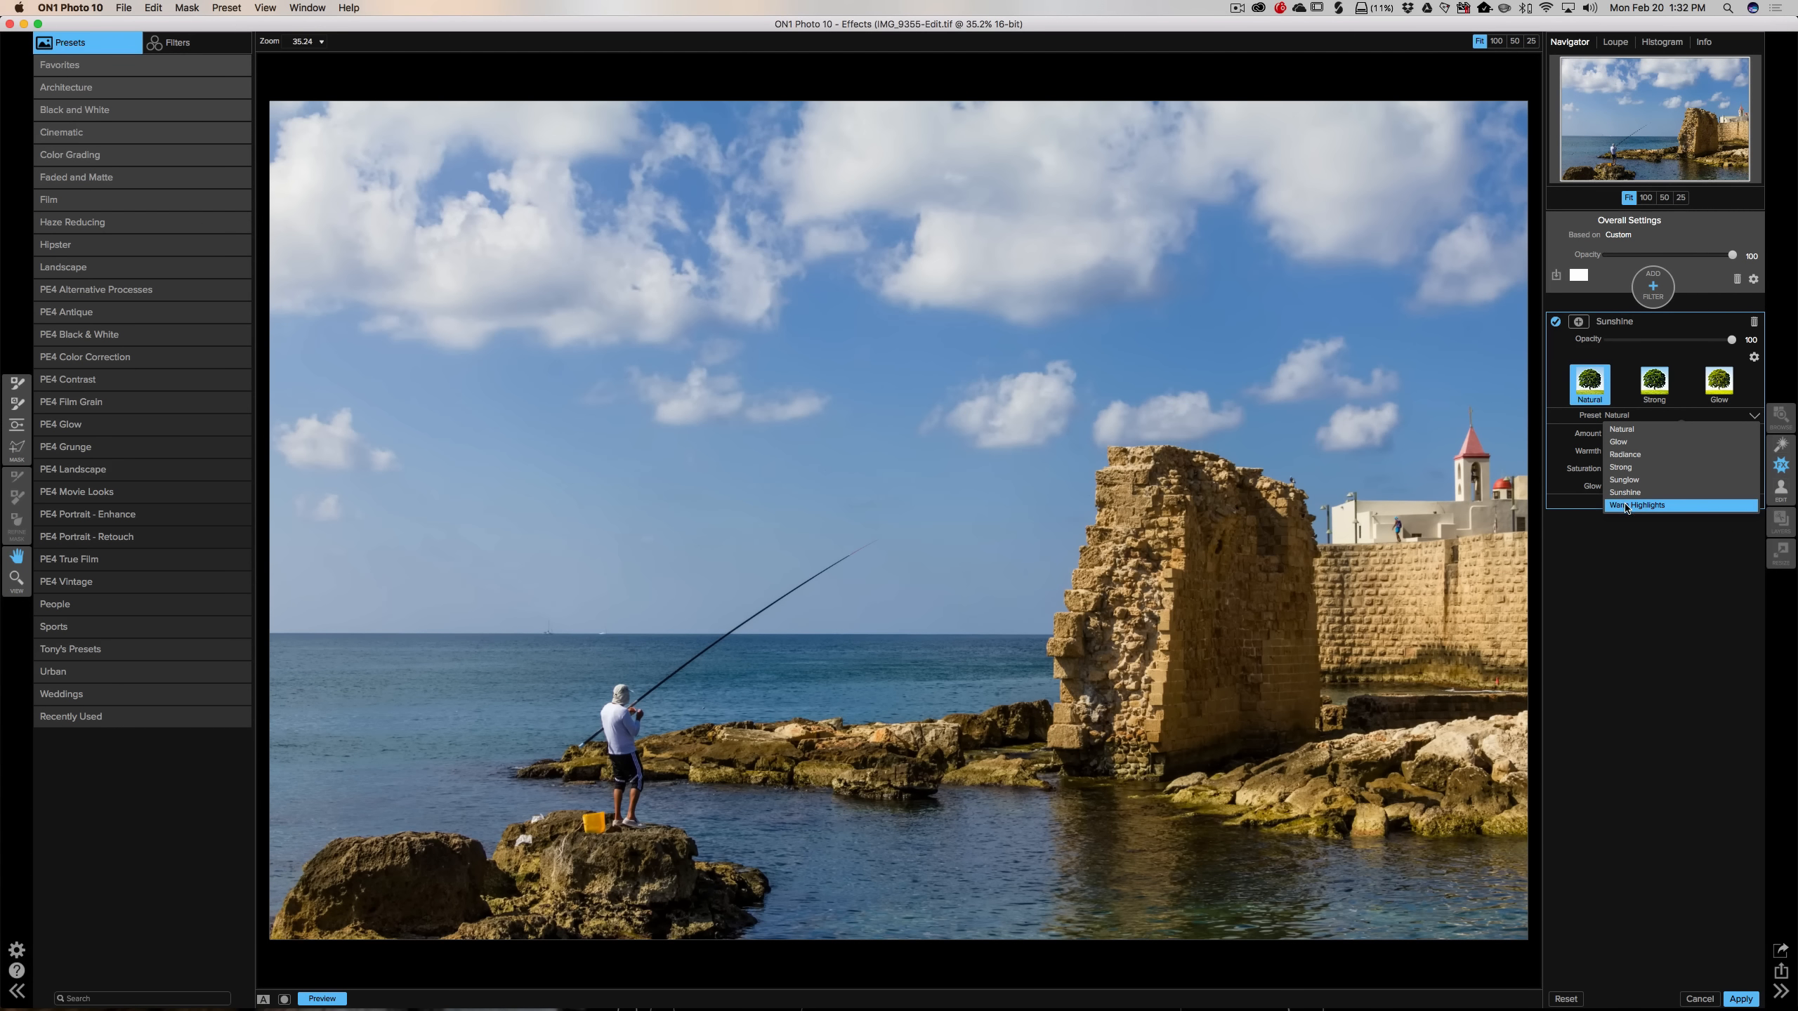
pyautogui.click(1626, 504)
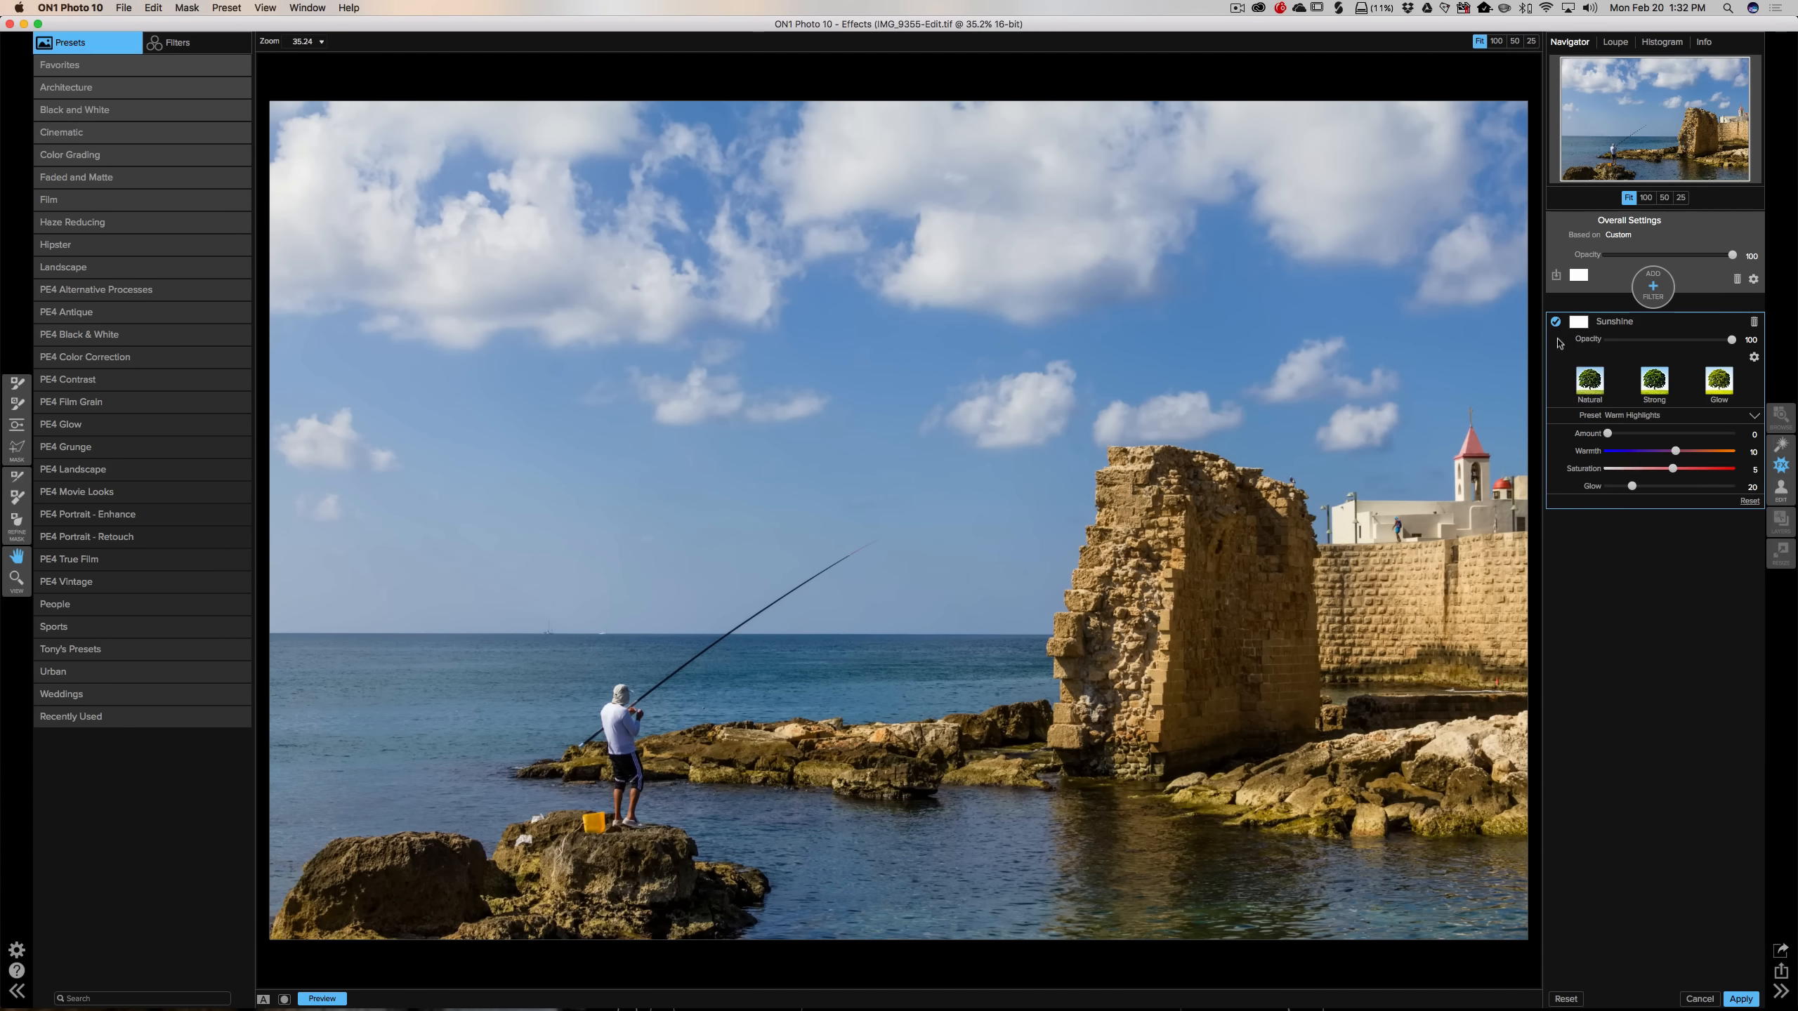
# Compare the photo with the Sunshine filter off and on, and collapse the filter's settings
pyautogui.click(1554, 322)
pyautogui.click(1554, 322)
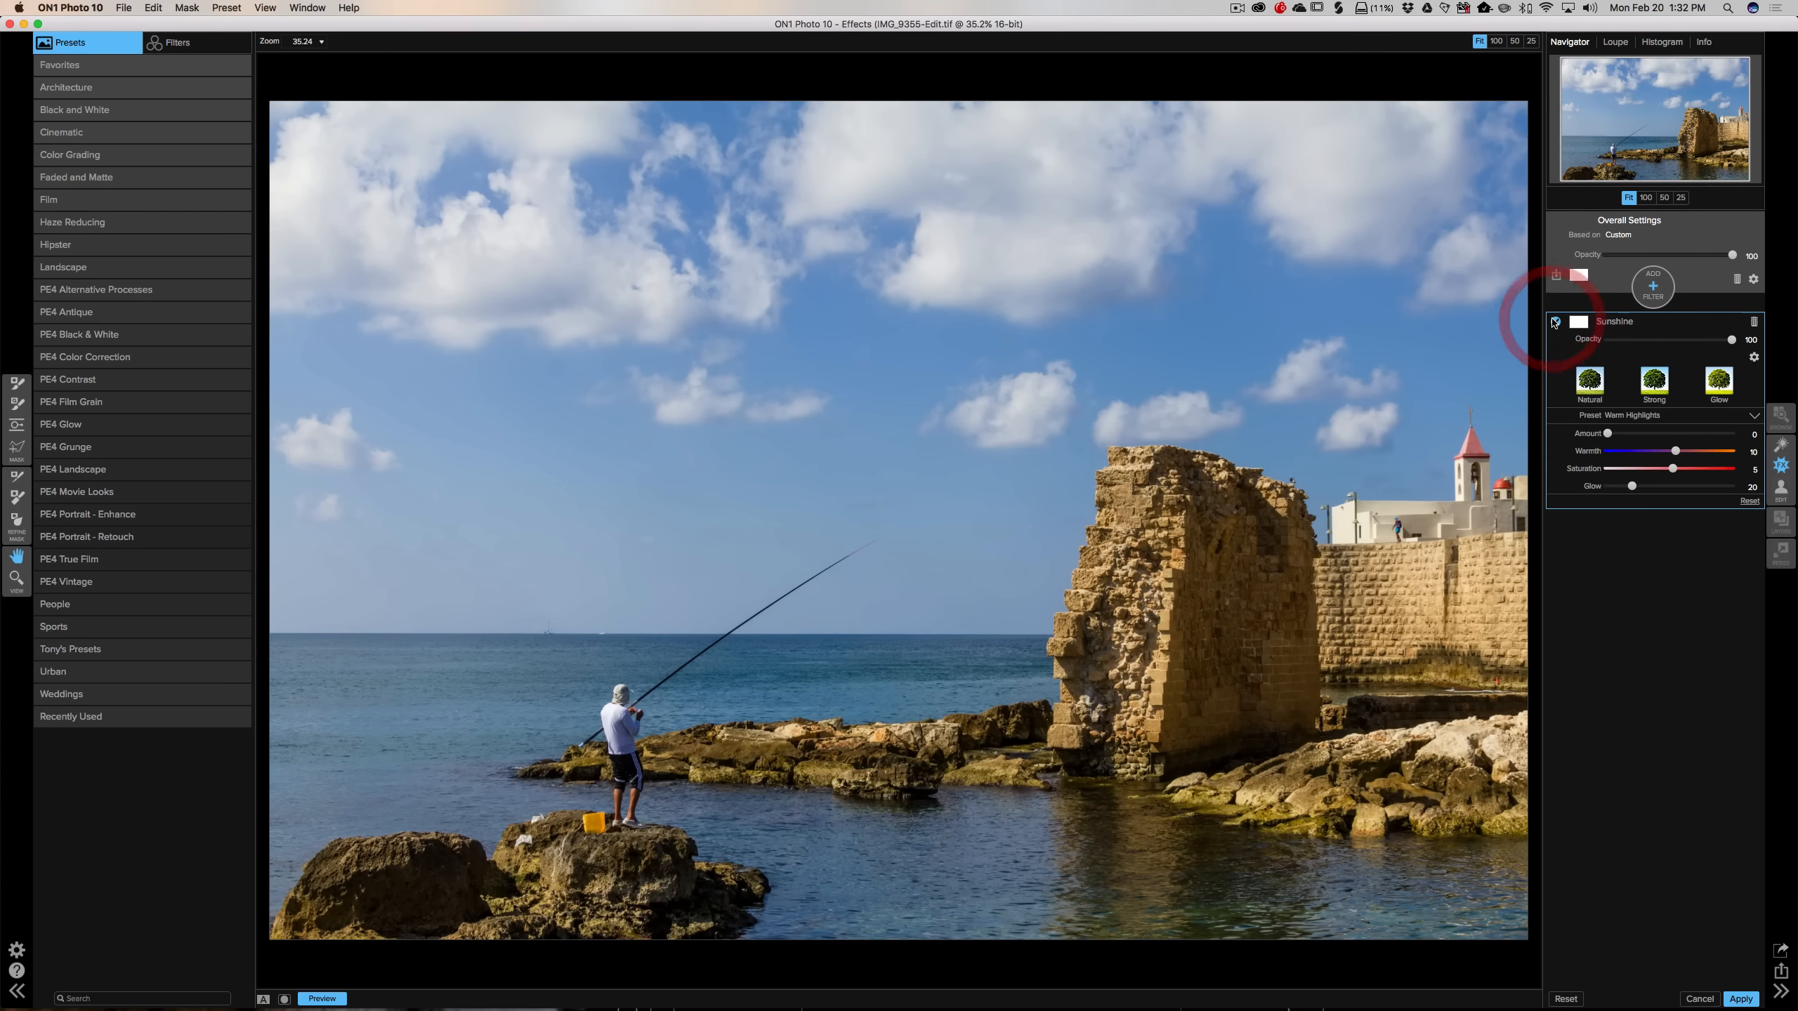
pyautogui.click(1554, 323)
pyautogui.click(1554, 322)
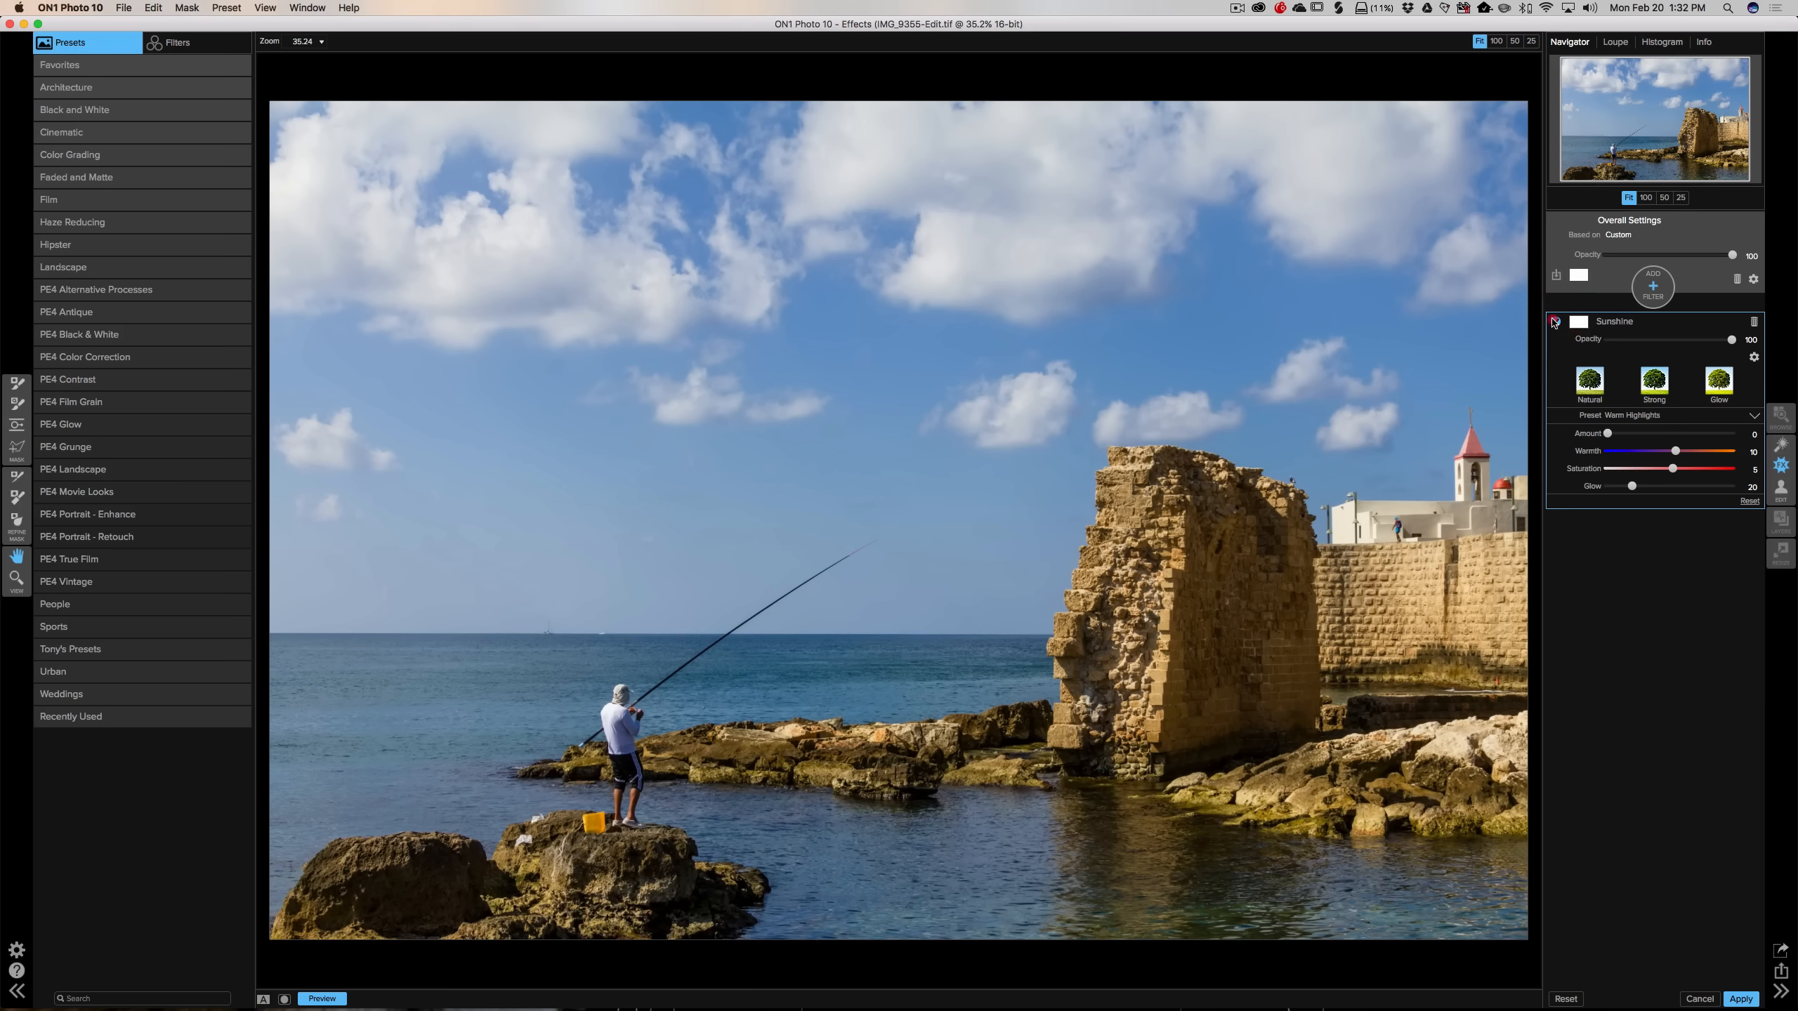
pyautogui.click(1554, 322)
pyautogui.click(1554, 322)
pyautogui.click(1554, 322)
pyautogui.click(1554, 323)
pyautogui.click(1674, 323)
# Add a Dynamic Contrast filter with the Natural style and reduce its opacity to 69
pyautogui.click(1653, 286)
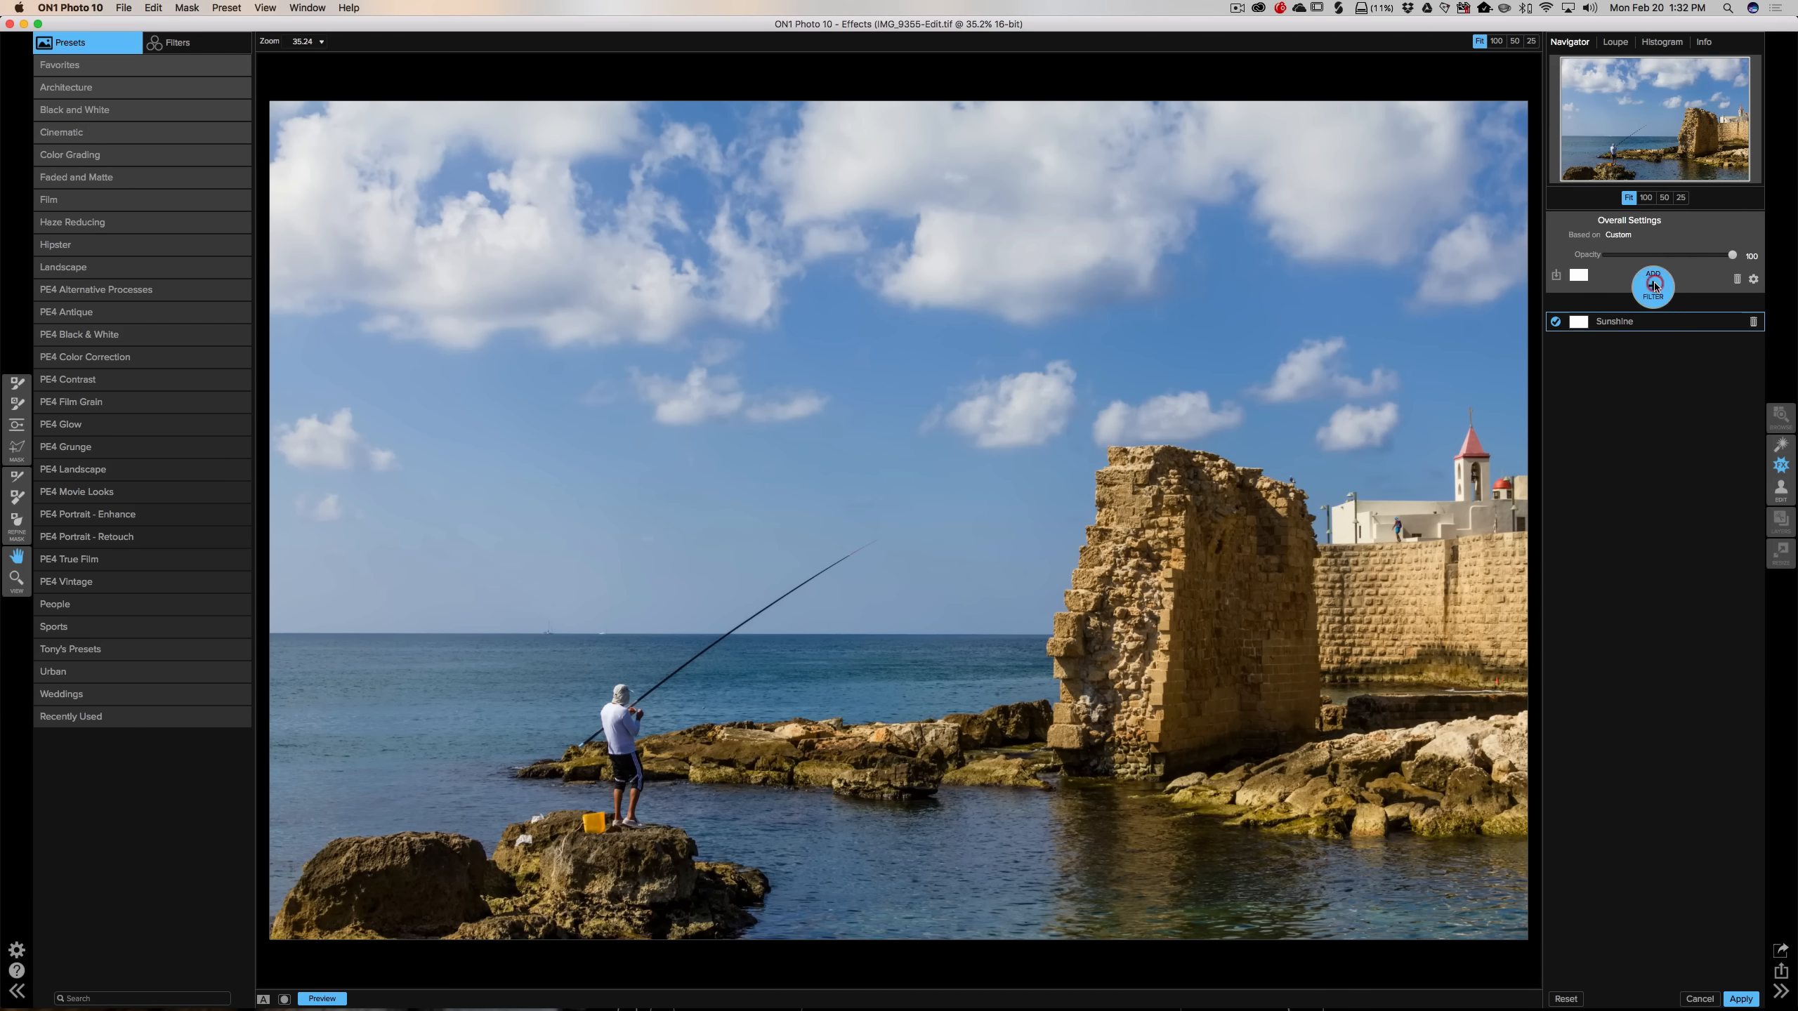
pyautogui.click(1605, 427)
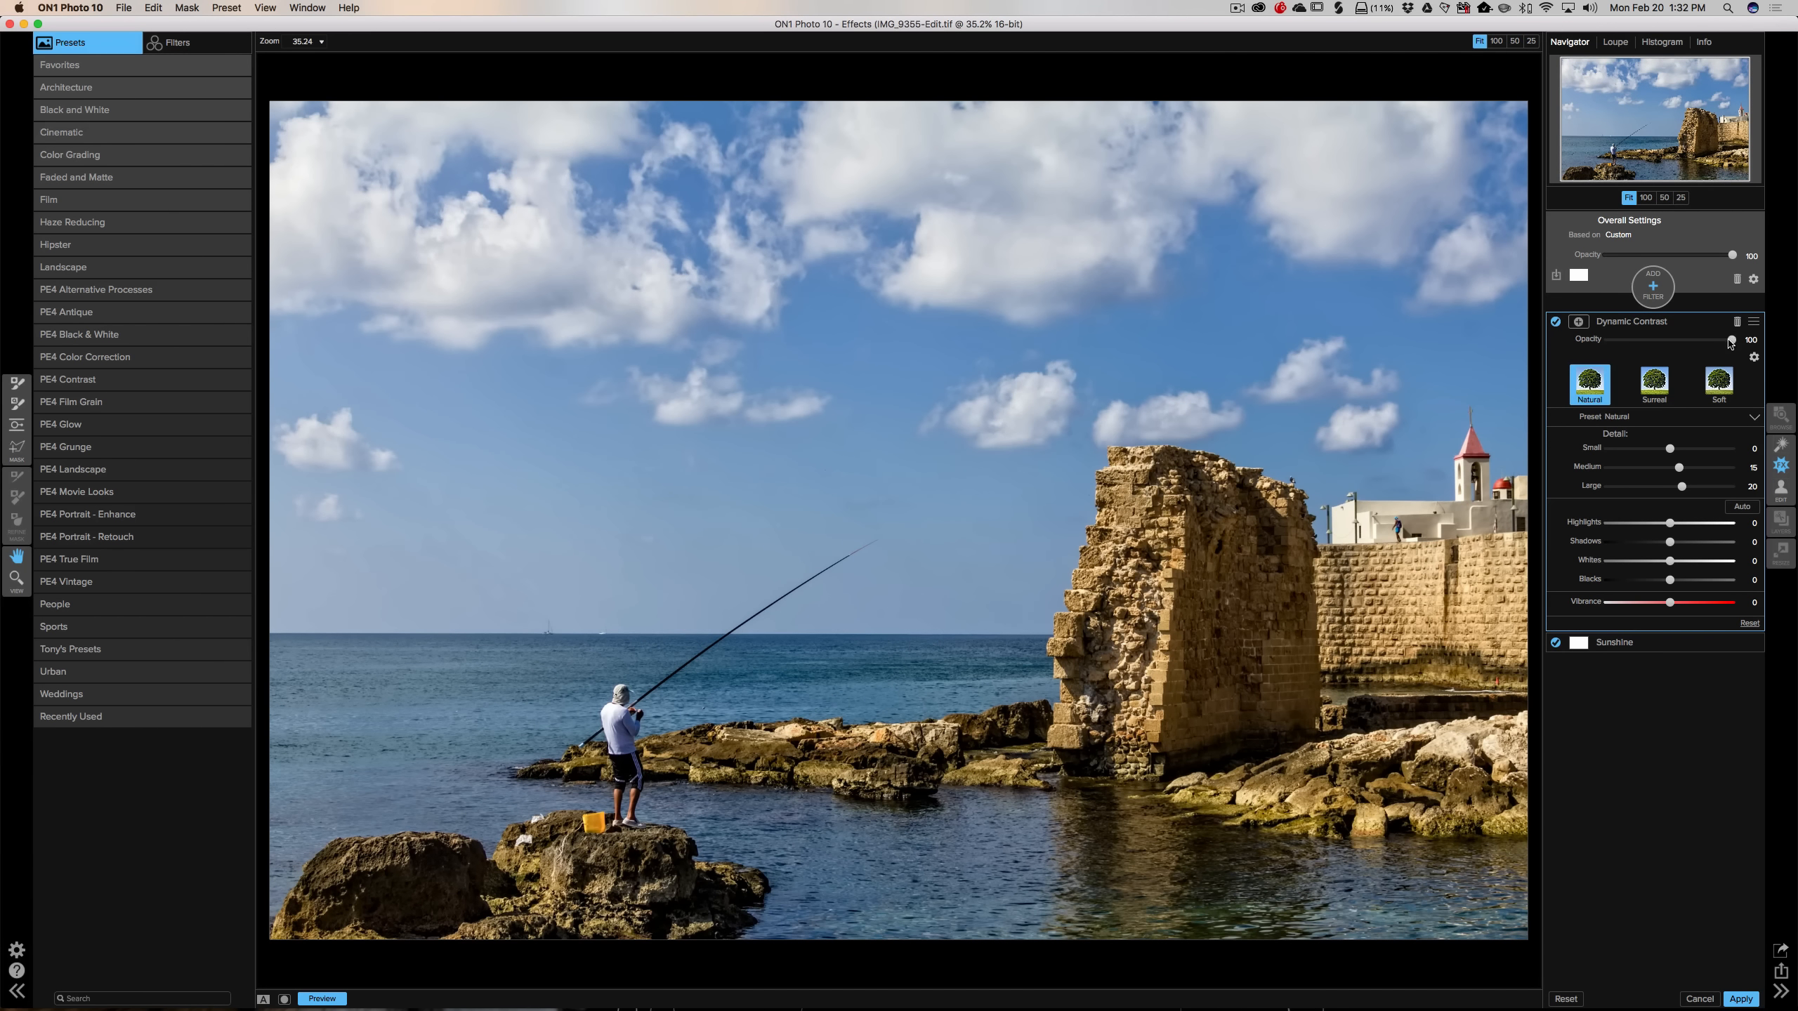
pyautogui.moveTo(1732, 340); pyautogui.dragTo(1697, 345)
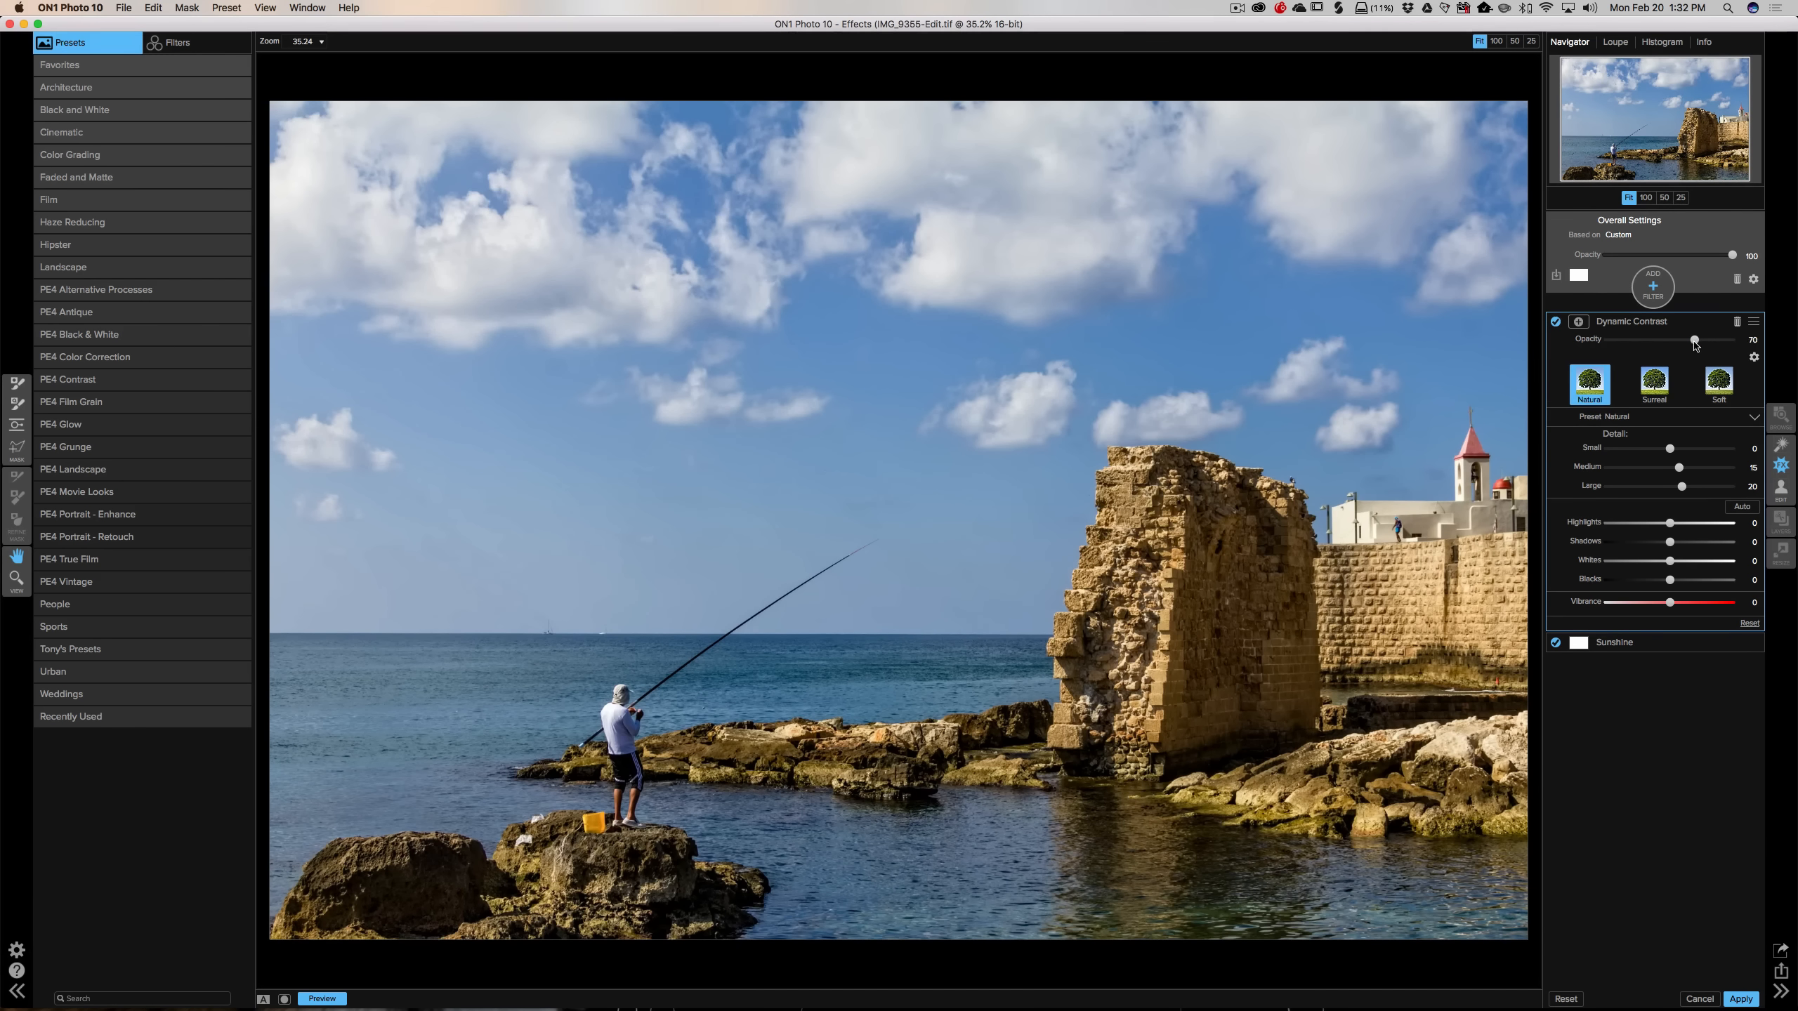
pyautogui.moveTo(1695, 345); pyautogui.dragTo(1693, 345)
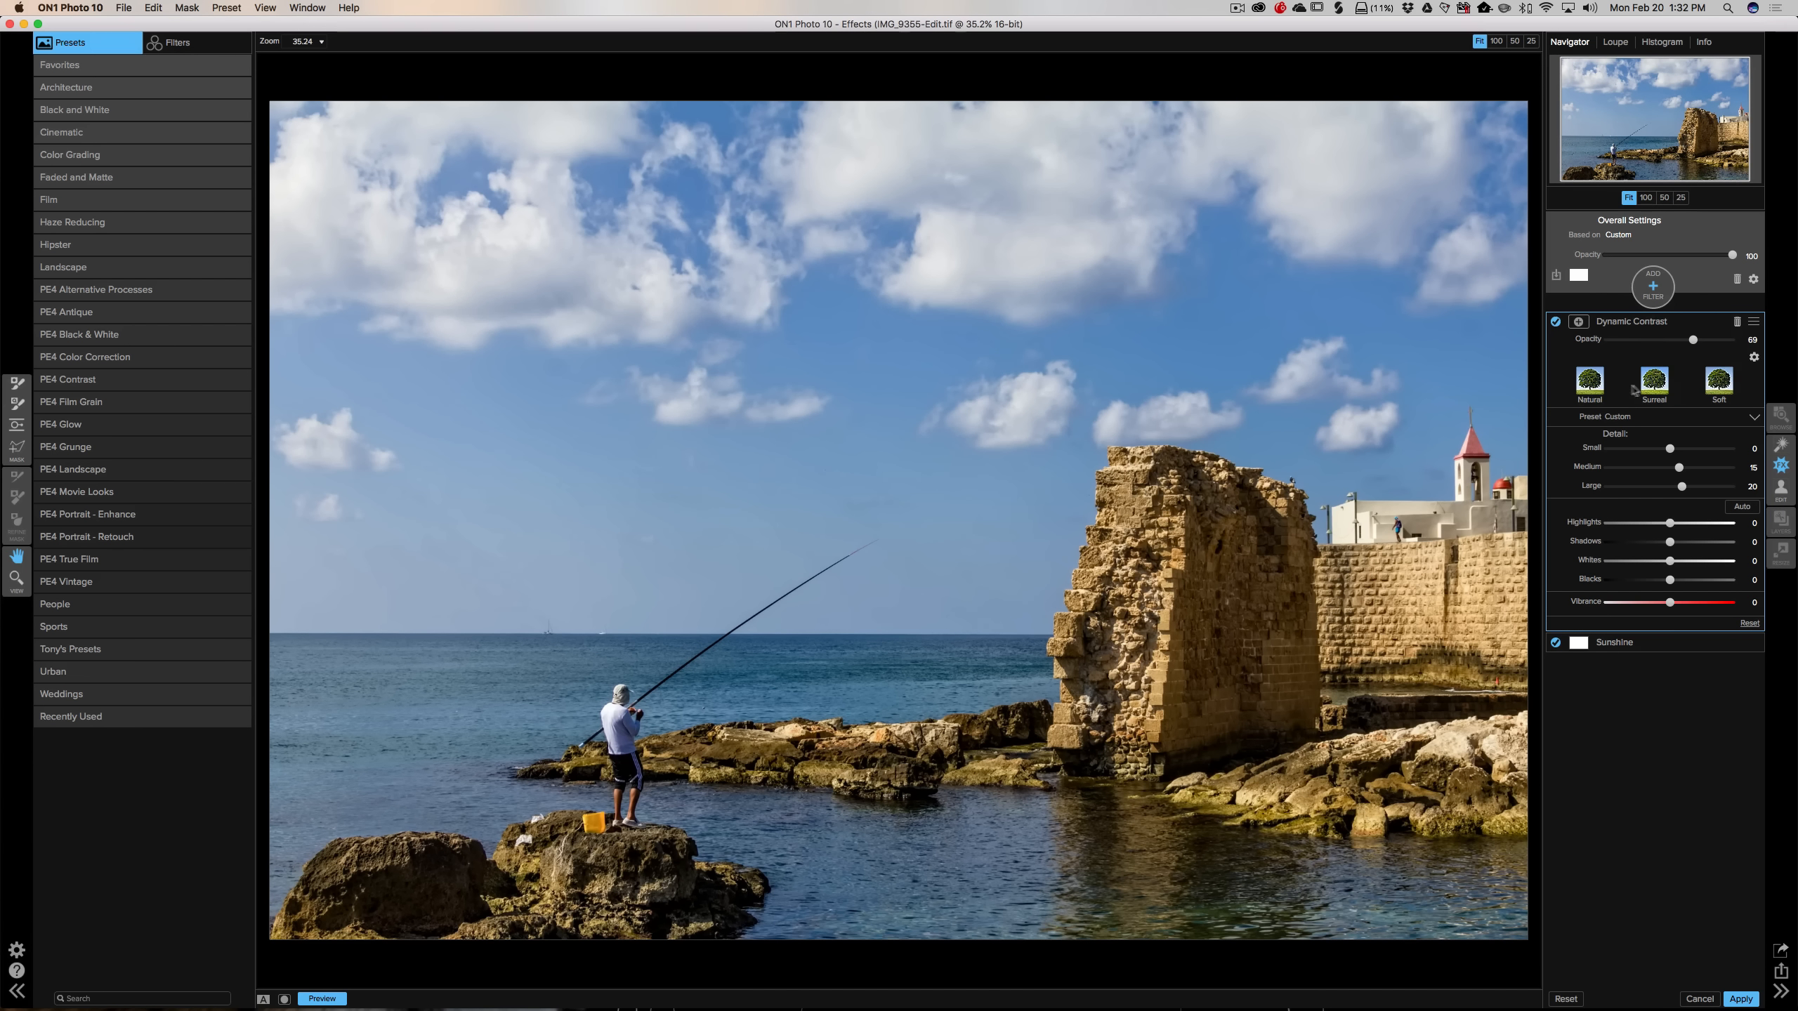
# Add a Vignette filter and give it the Strong style
pyautogui.click(1652, 288)
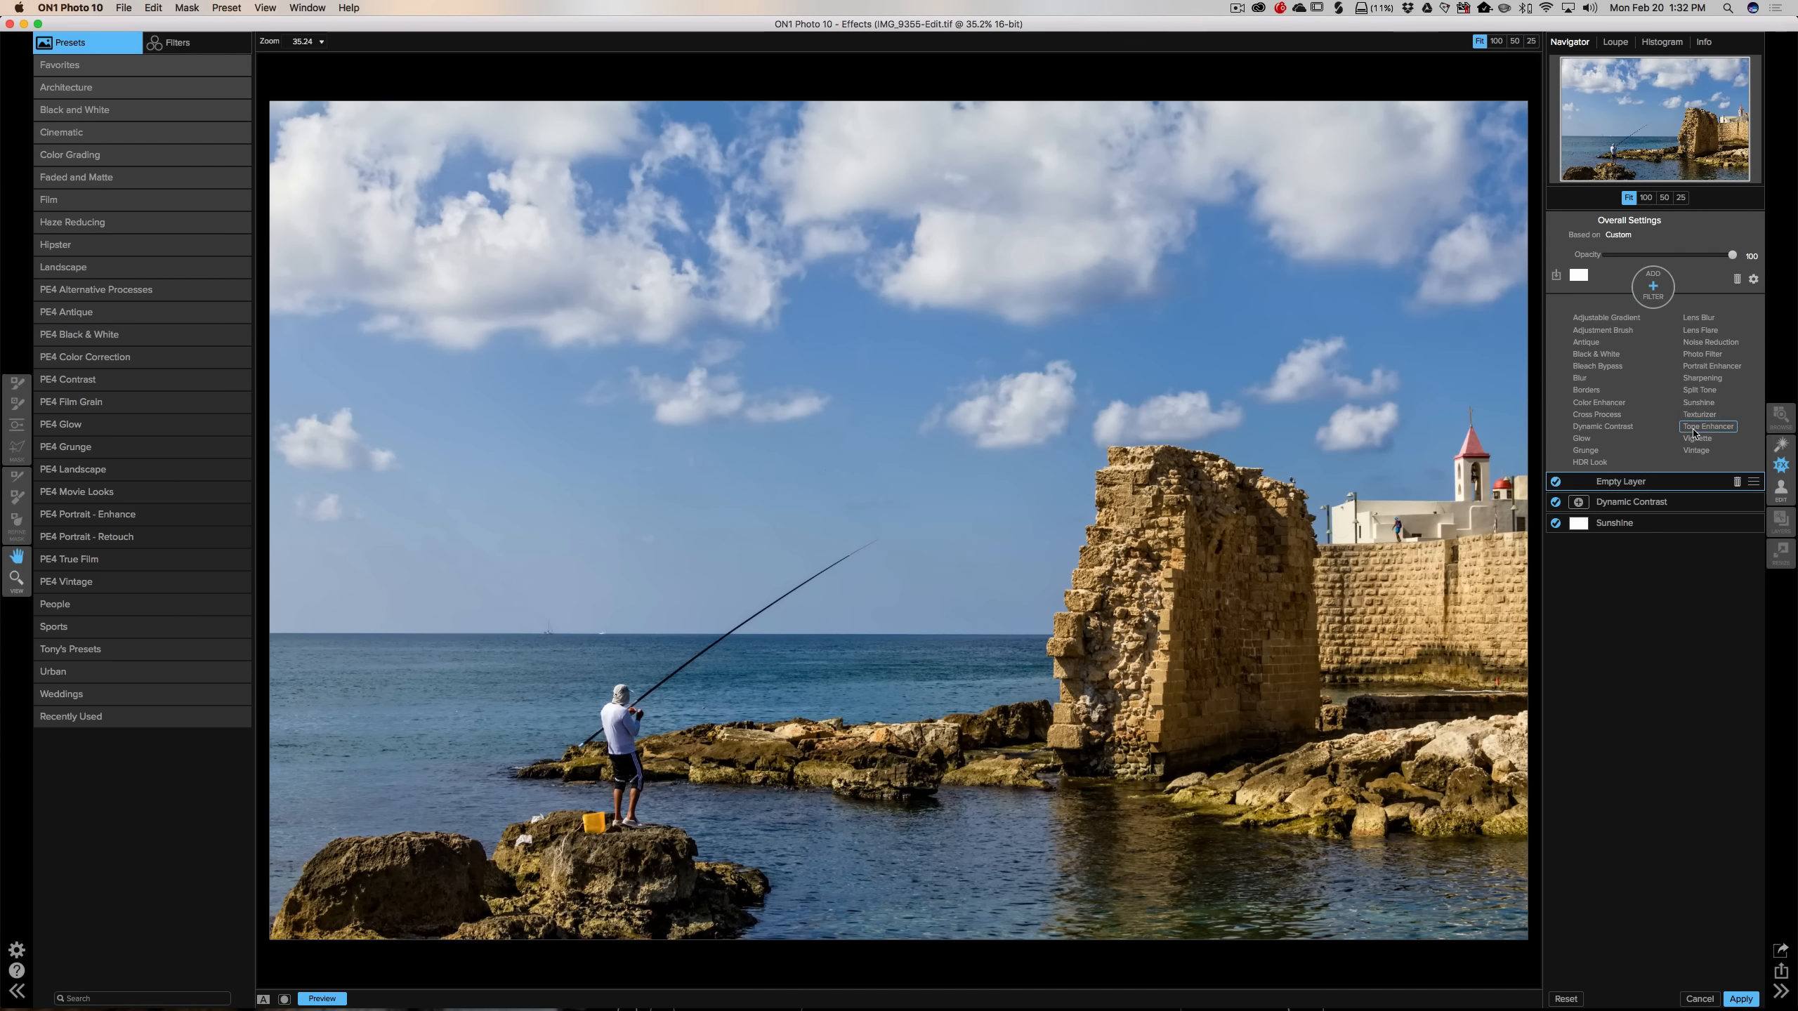
pyautogui.click(1697, 439)
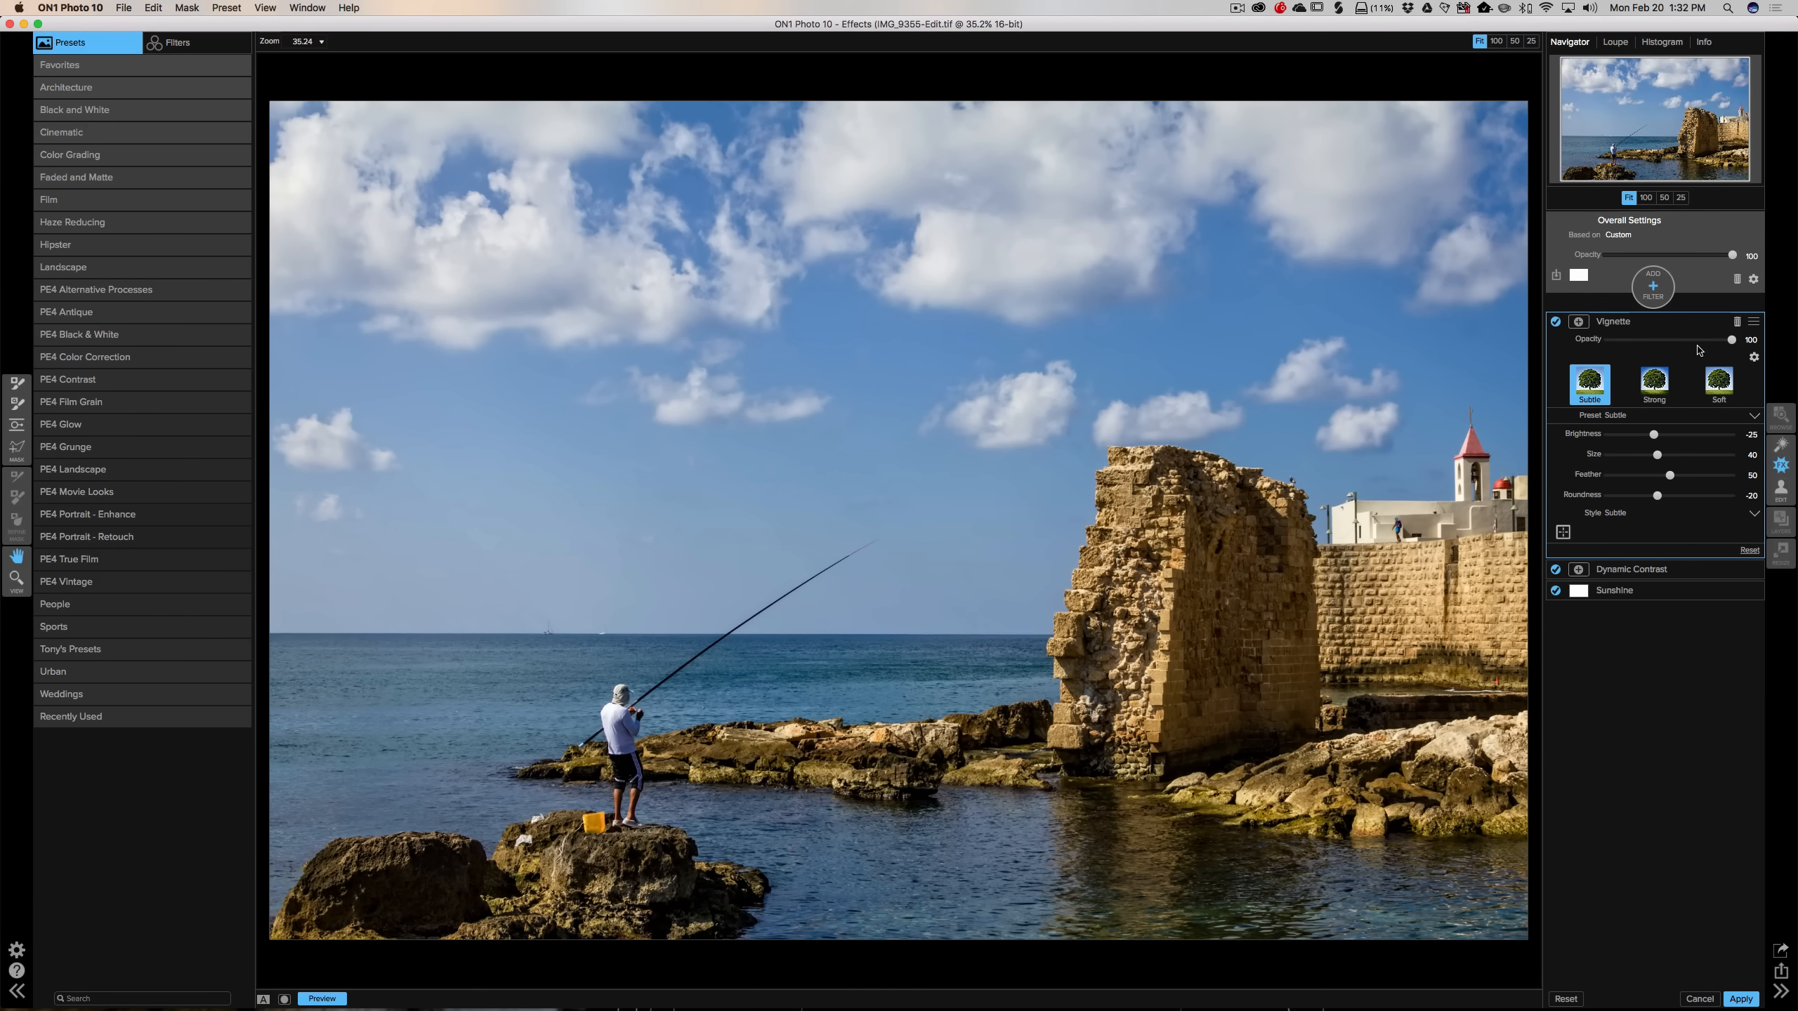
pyautogui.click(1656, 381)
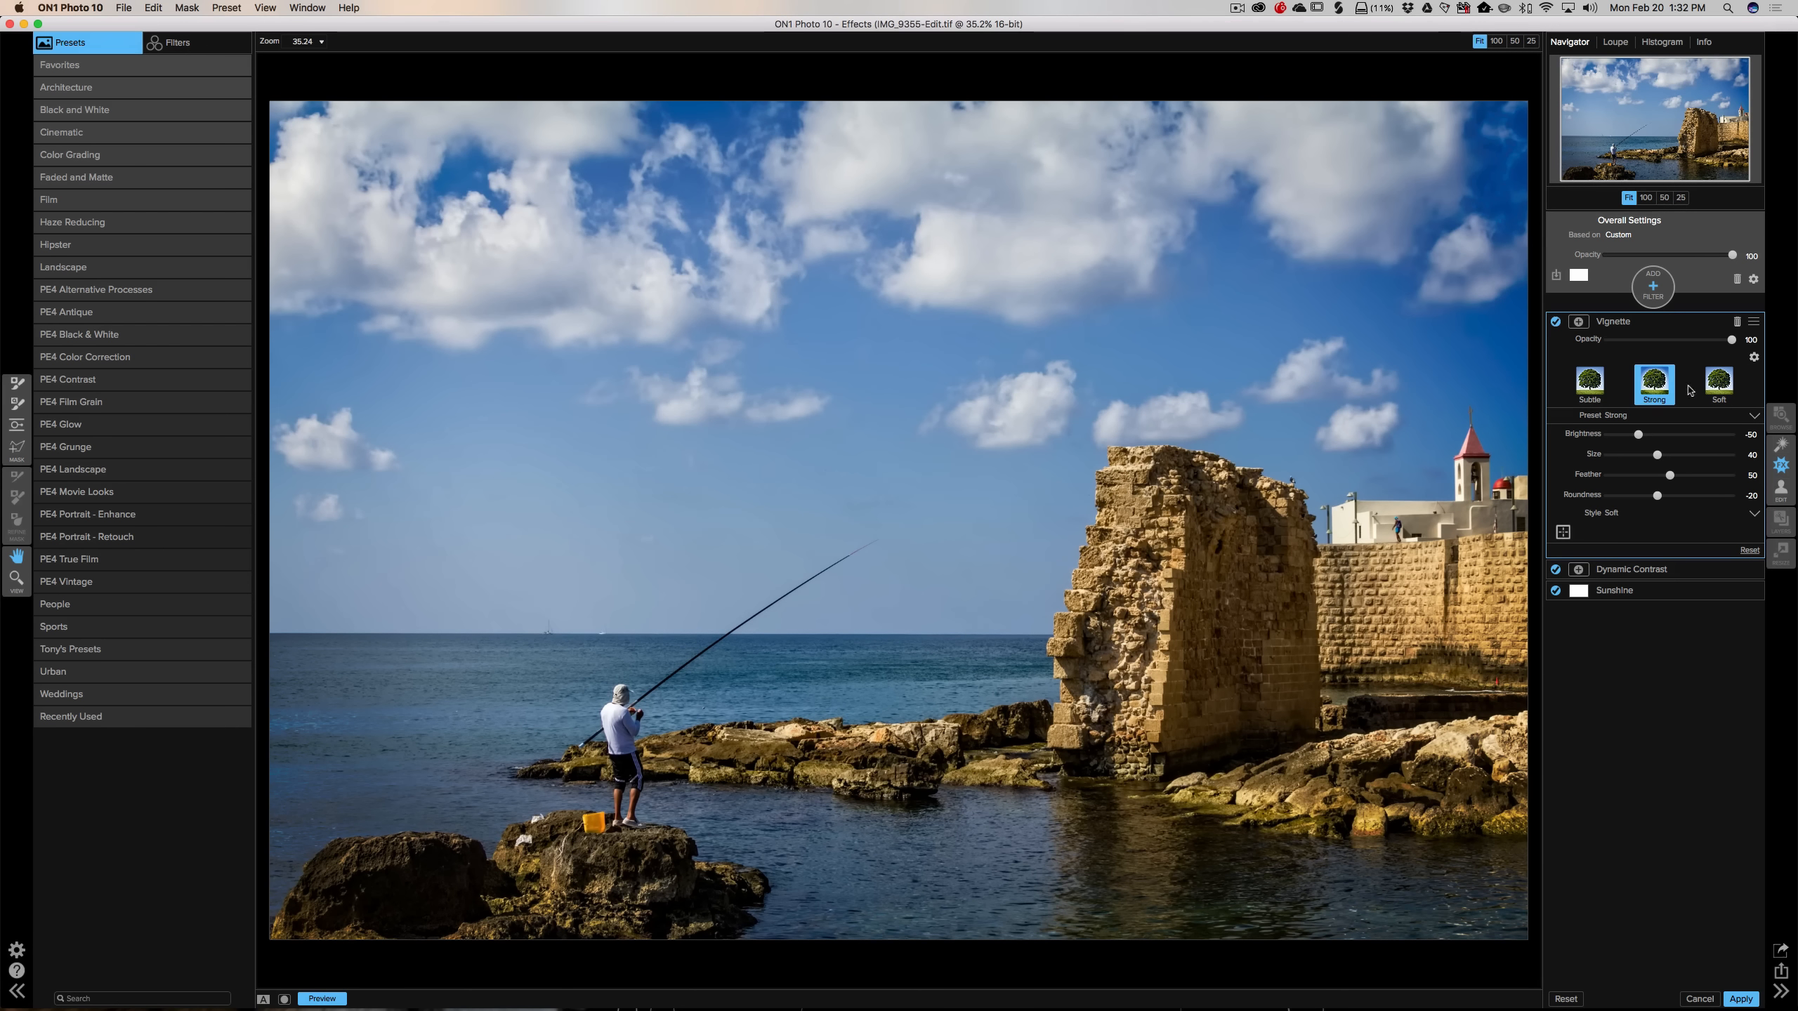
# Keep the Vignette filter's Strong style, set its size to 60, collapse its settings, and apply the effects to the photo
pyautogui.click(1717, 384)
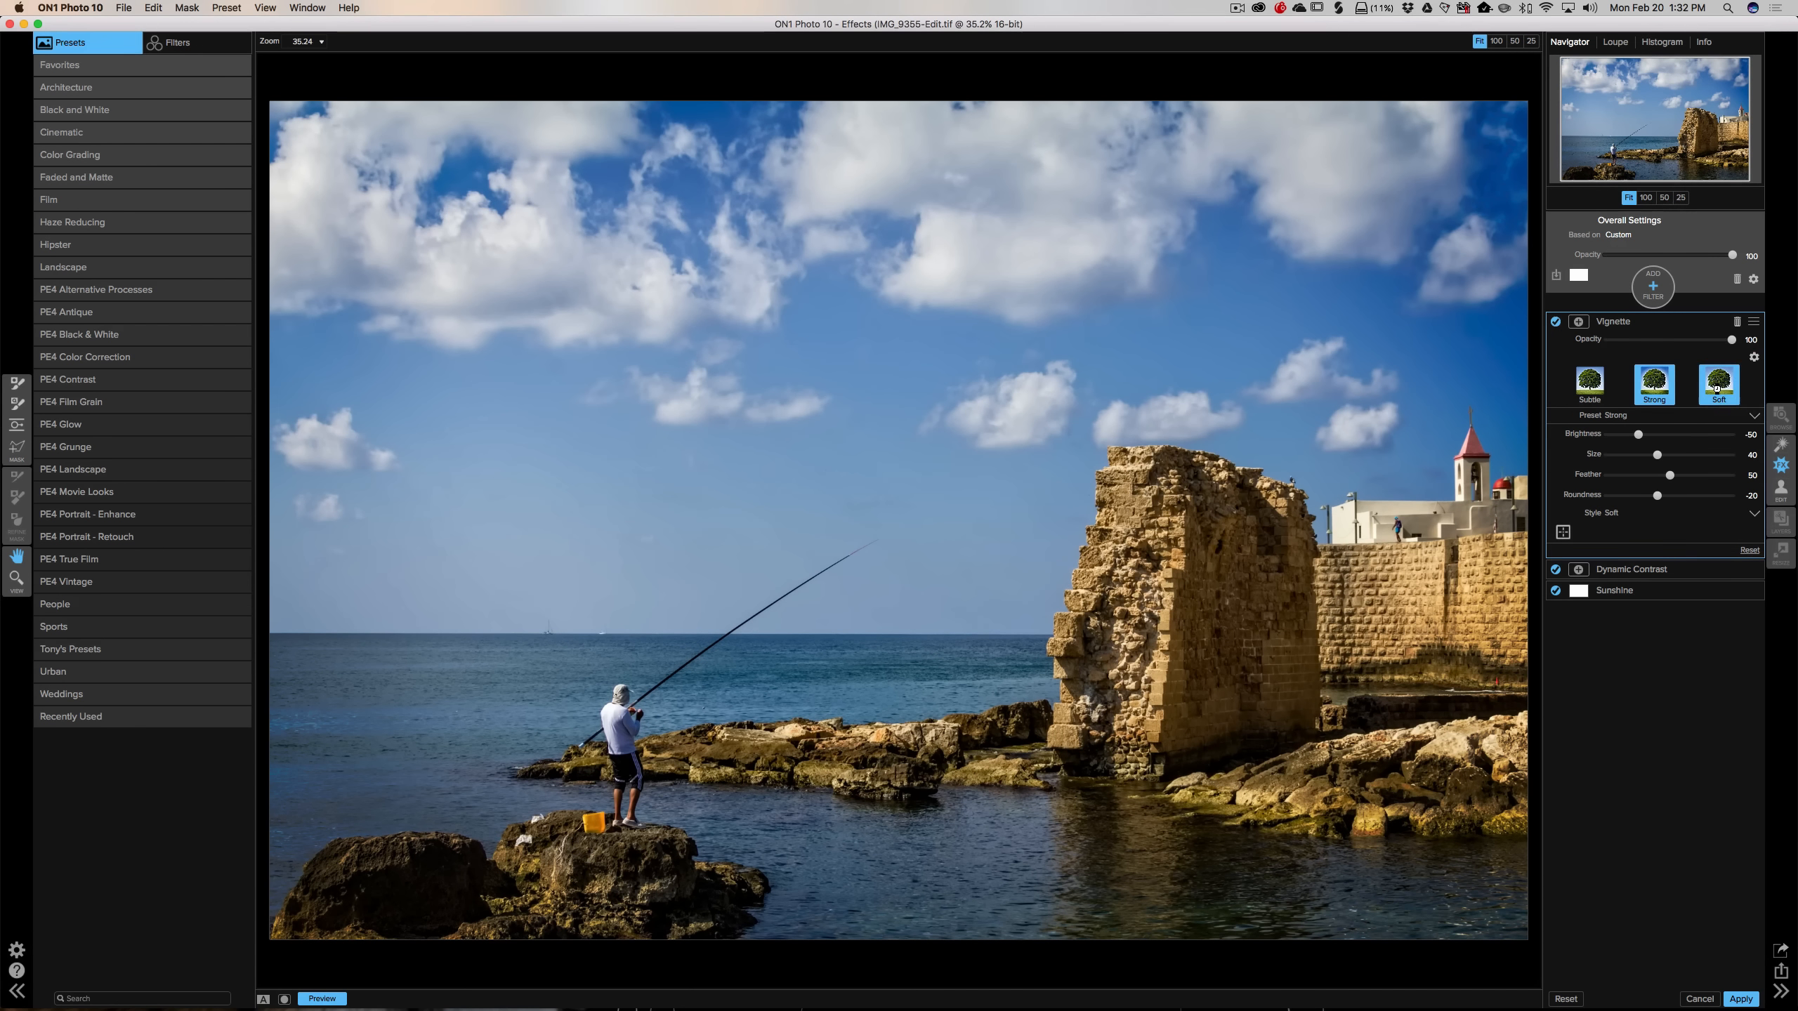
pyautogui.click(1654, 383)
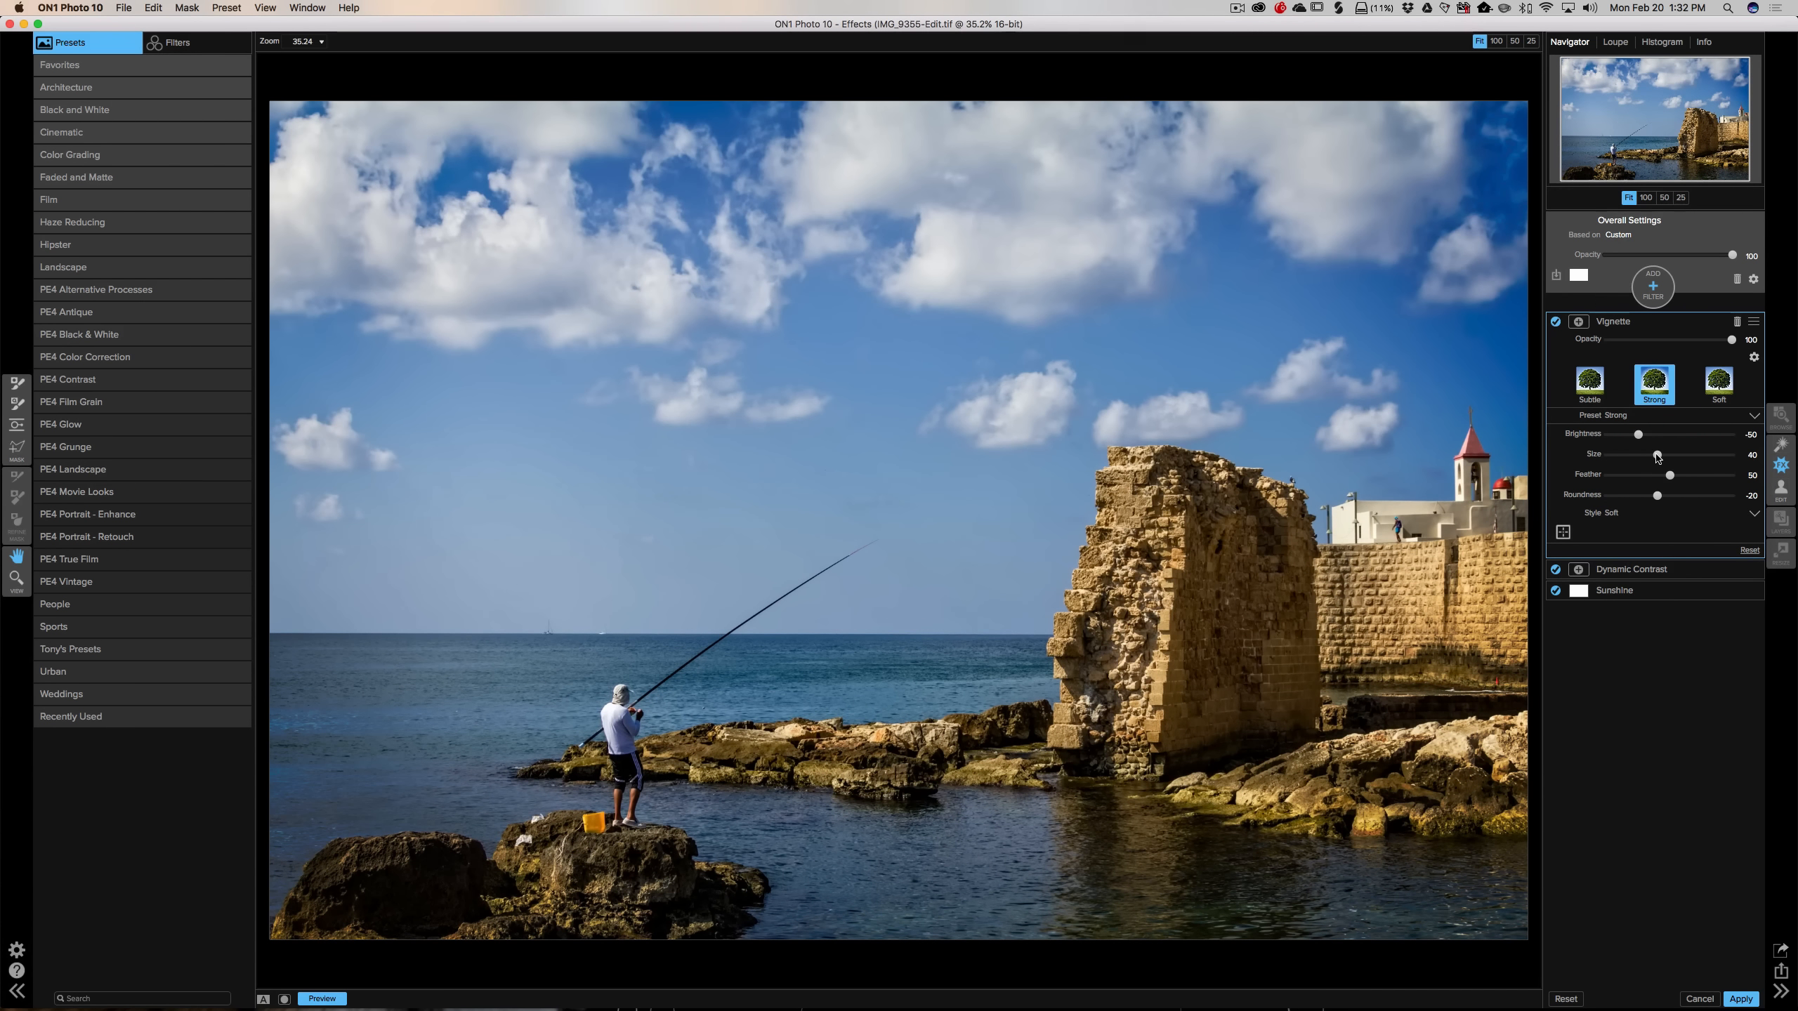
pyautogui.moveTo(1657, 454); pyautogui.dragTo(1682, 455)
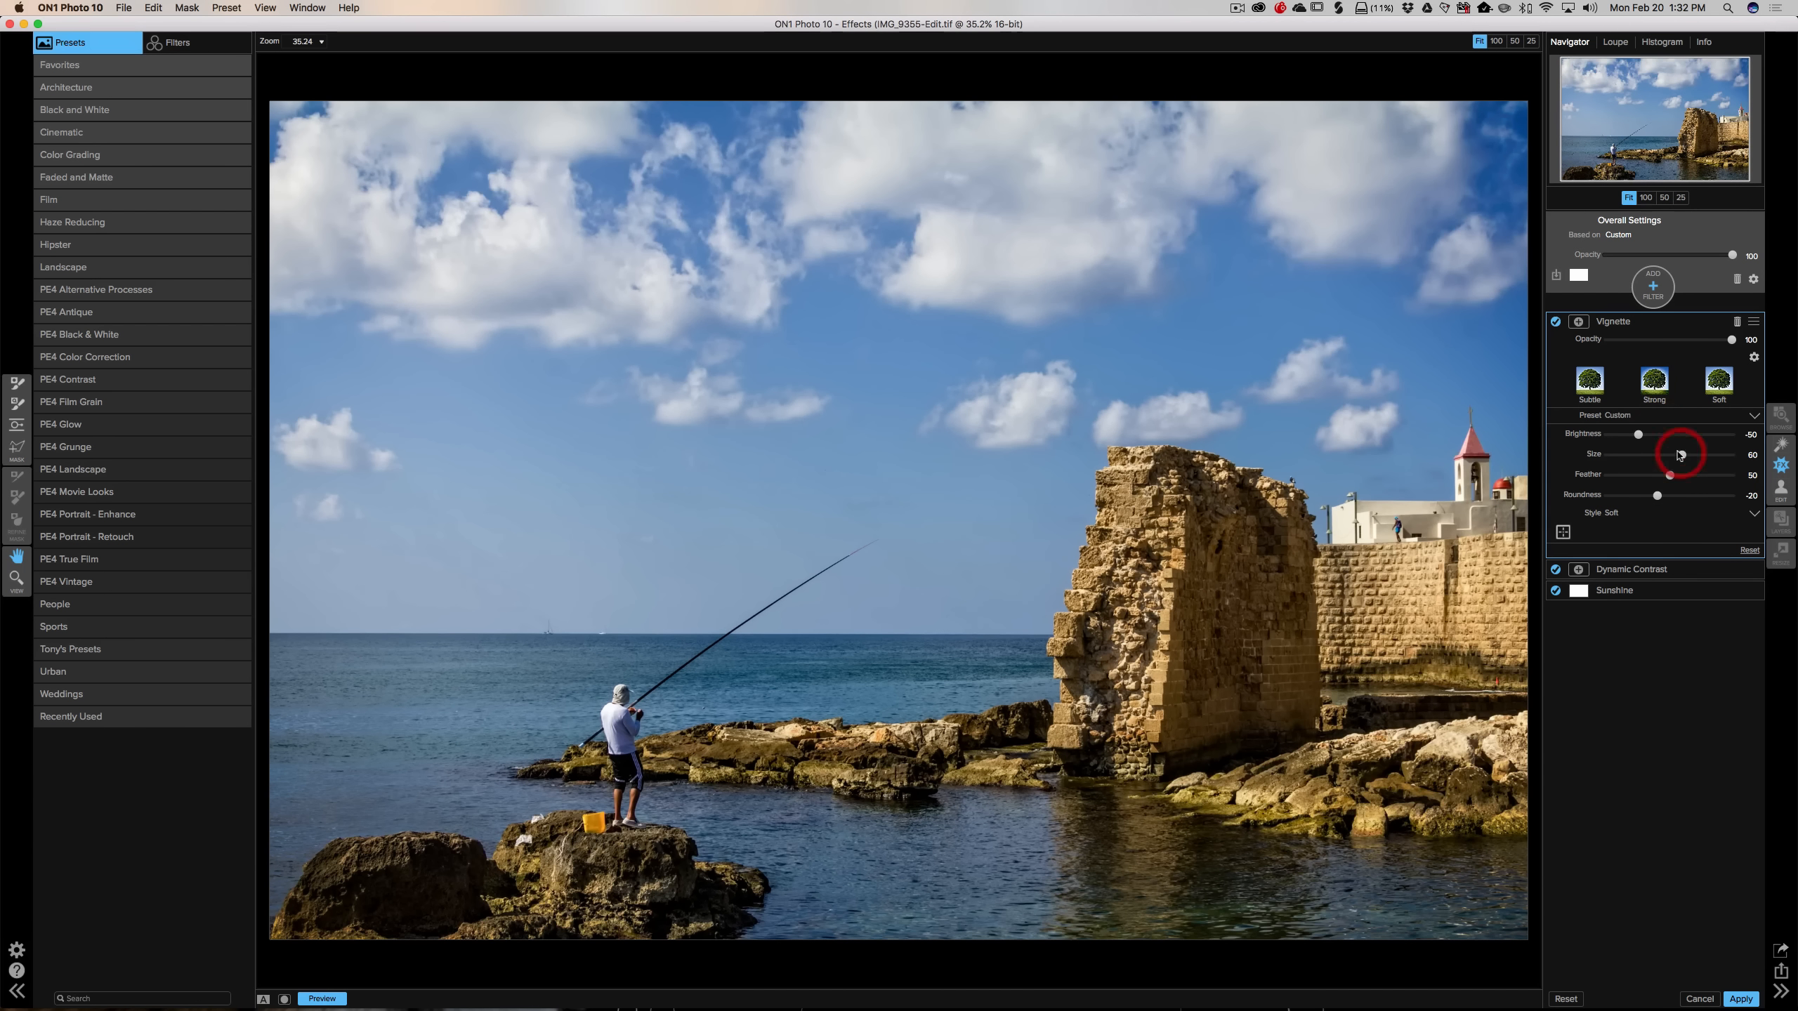
pyautogui.click(1666, 323)
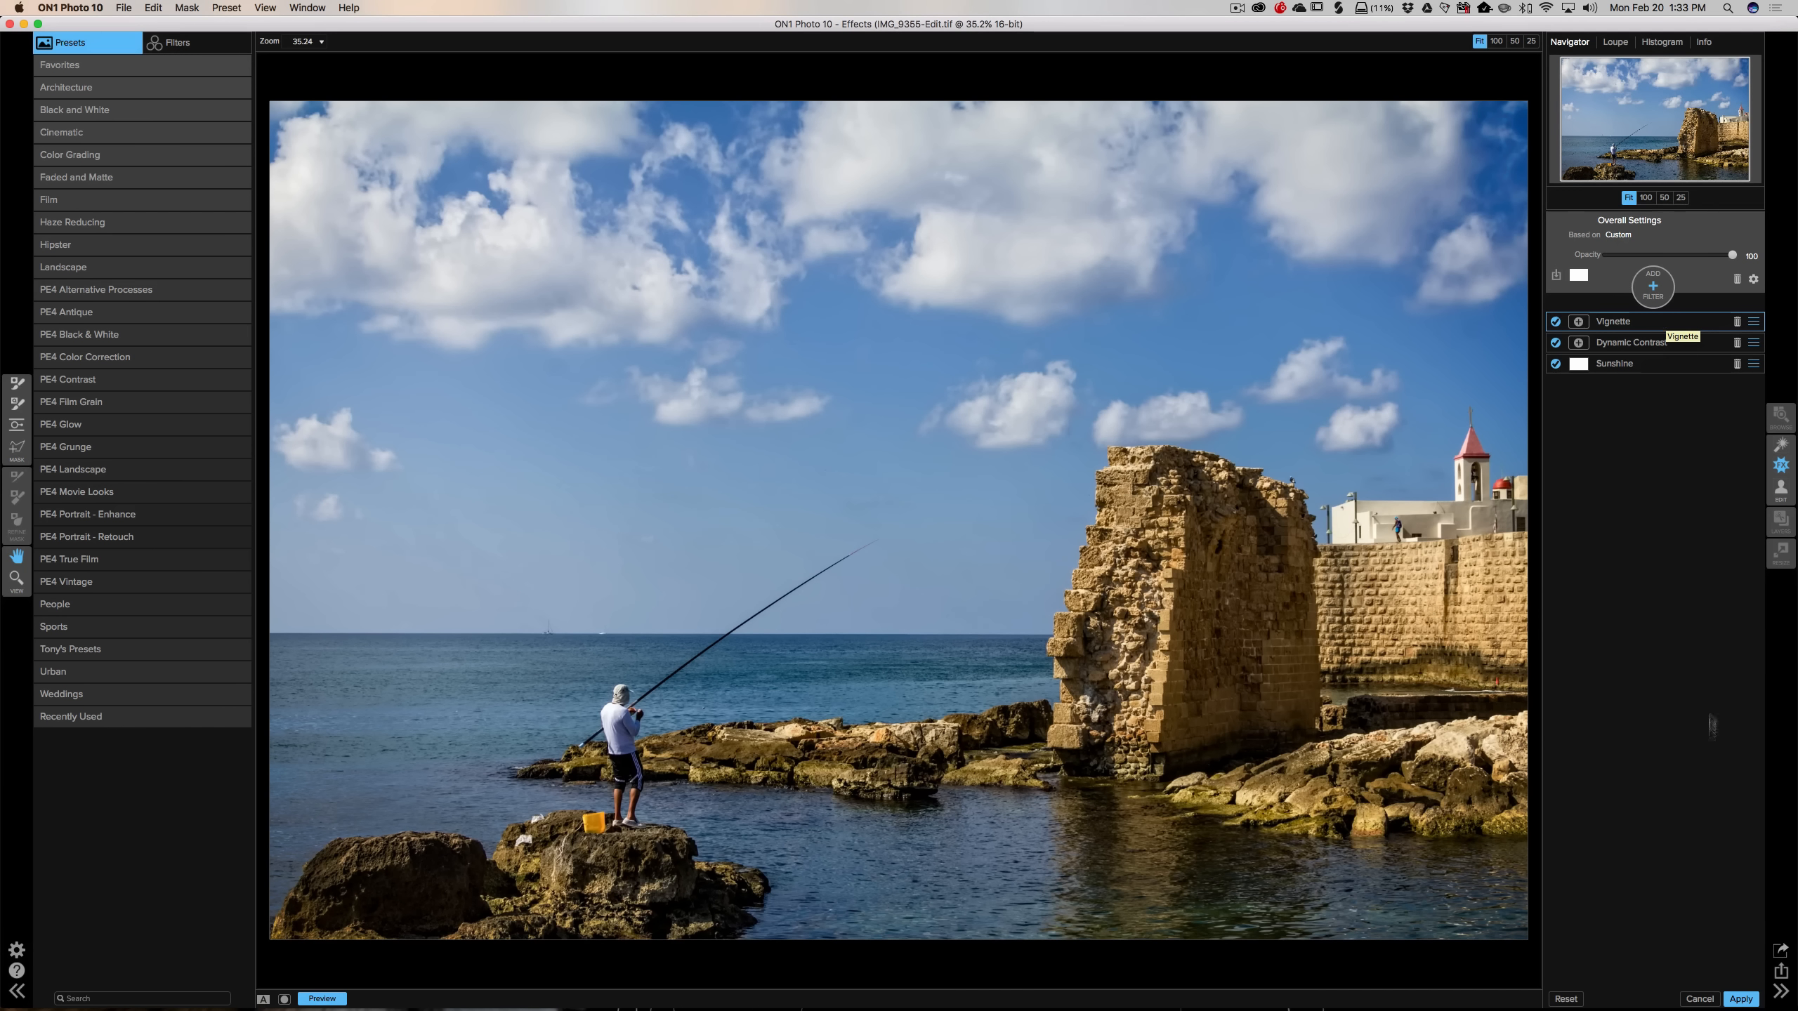
pyautogui.click(1742, 1000)
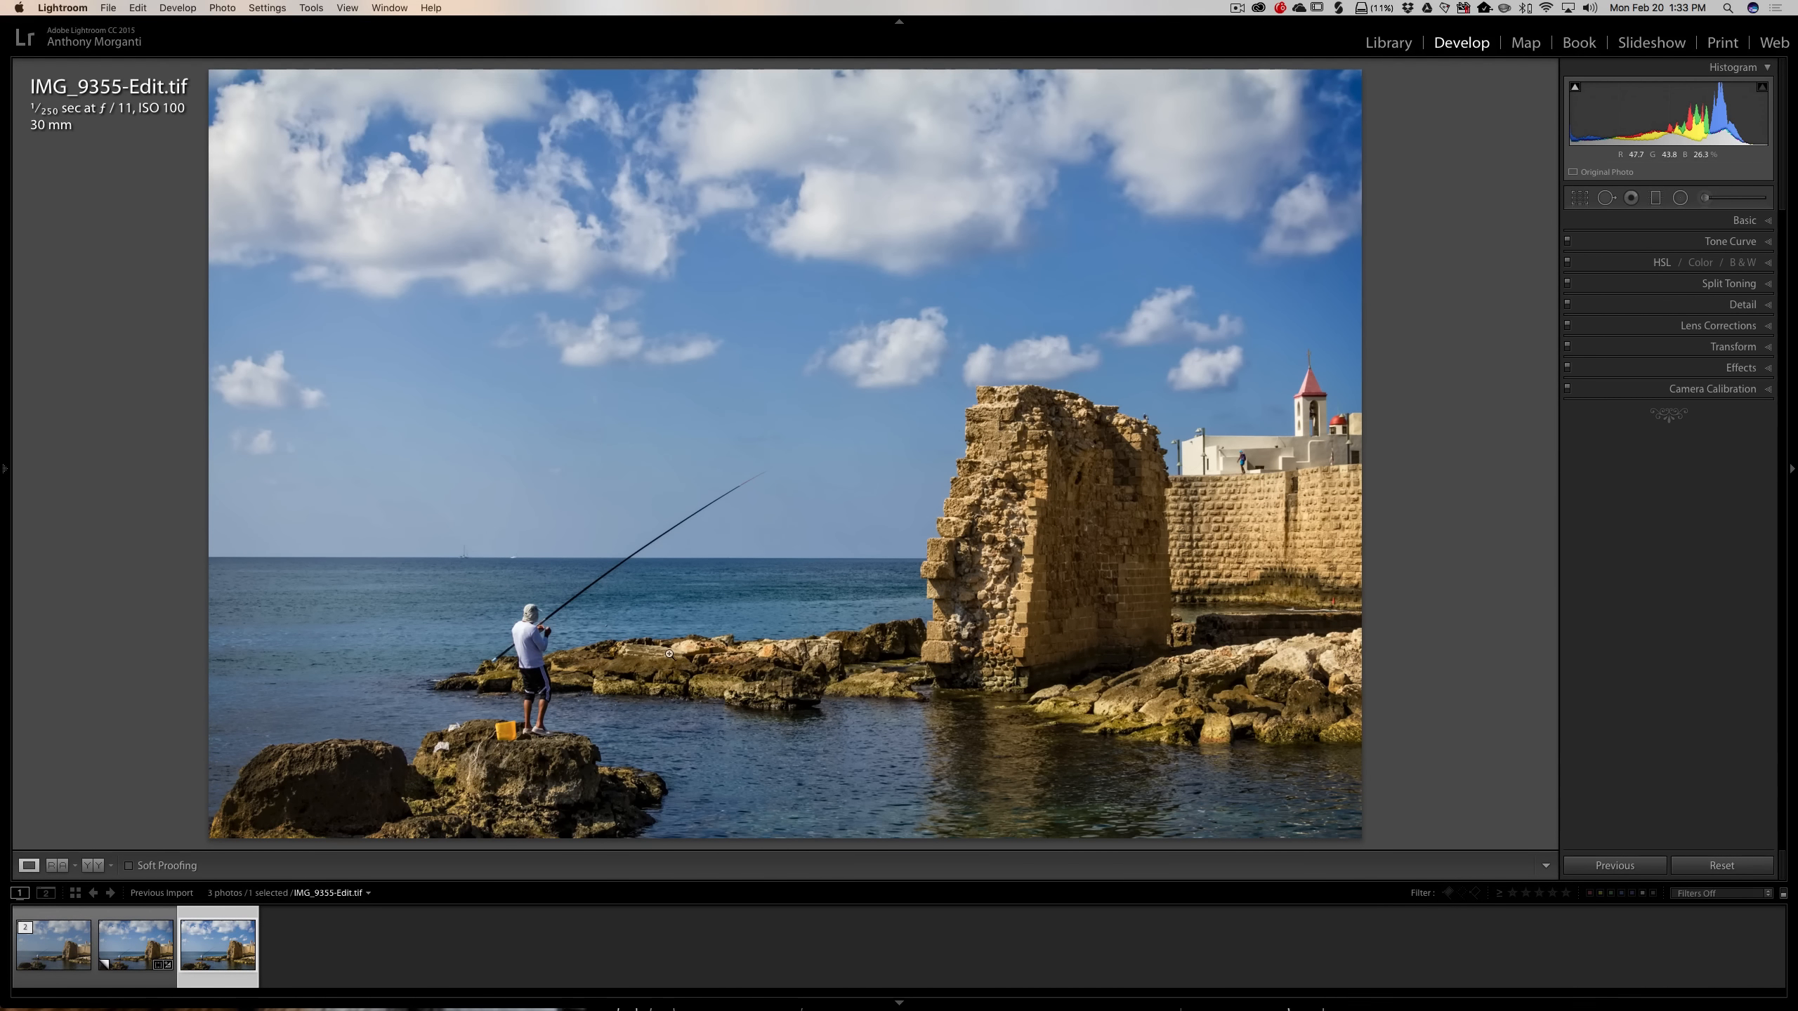
# Compare the original IMG_9355.CR2, its virtual Copy 1, and IMG_9355-Edit.tif by viewing each in turn
pyautogui.click(136, 959)
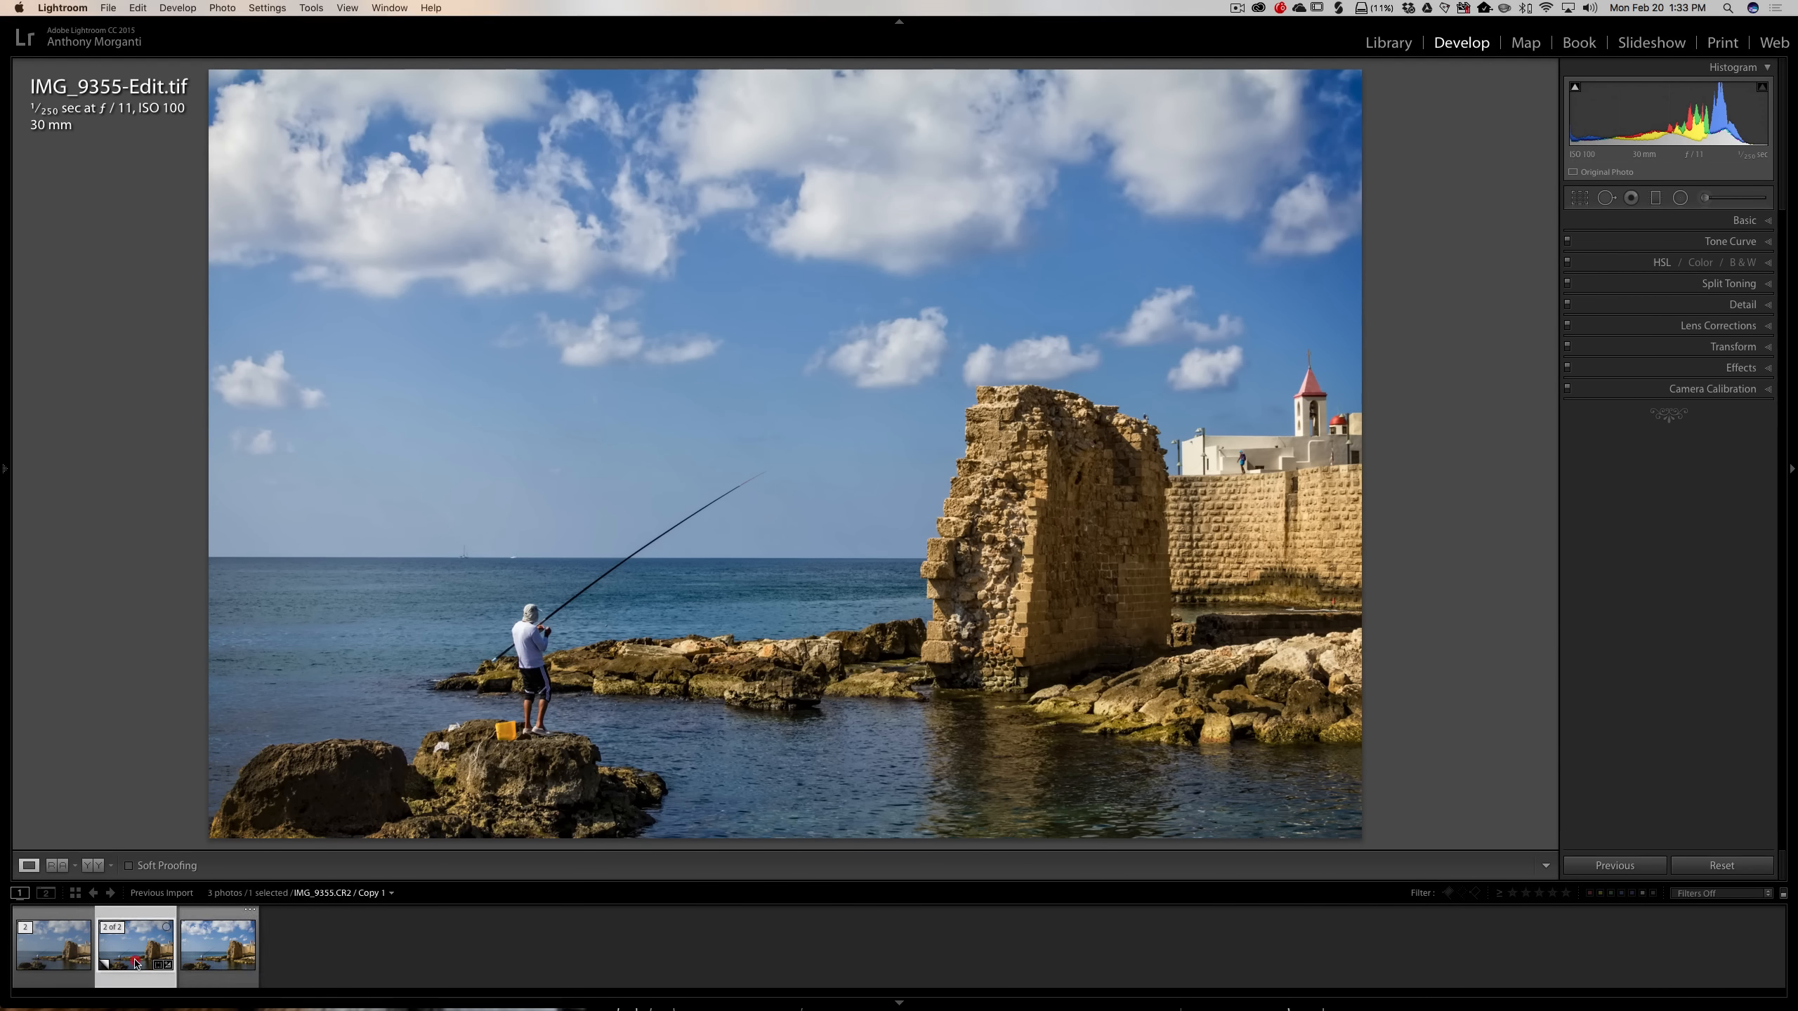
pyautogui.click(48, 962)
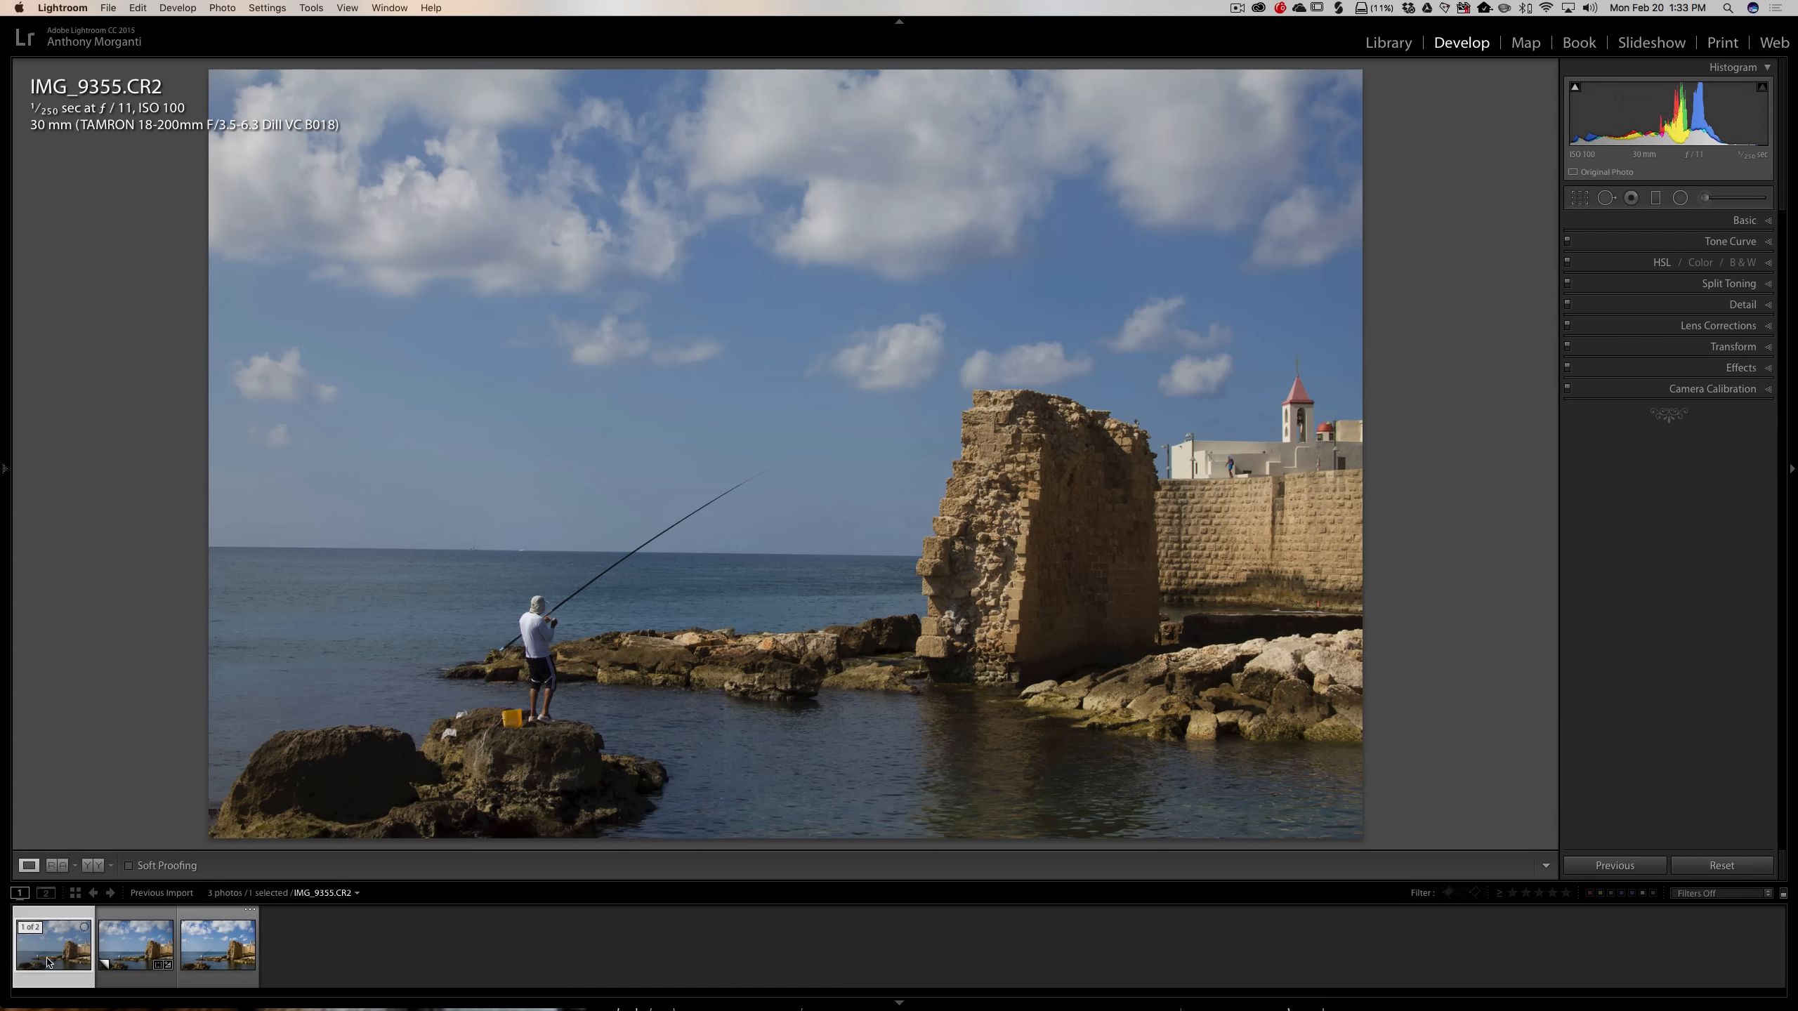
pyautogui.click(126, 954)
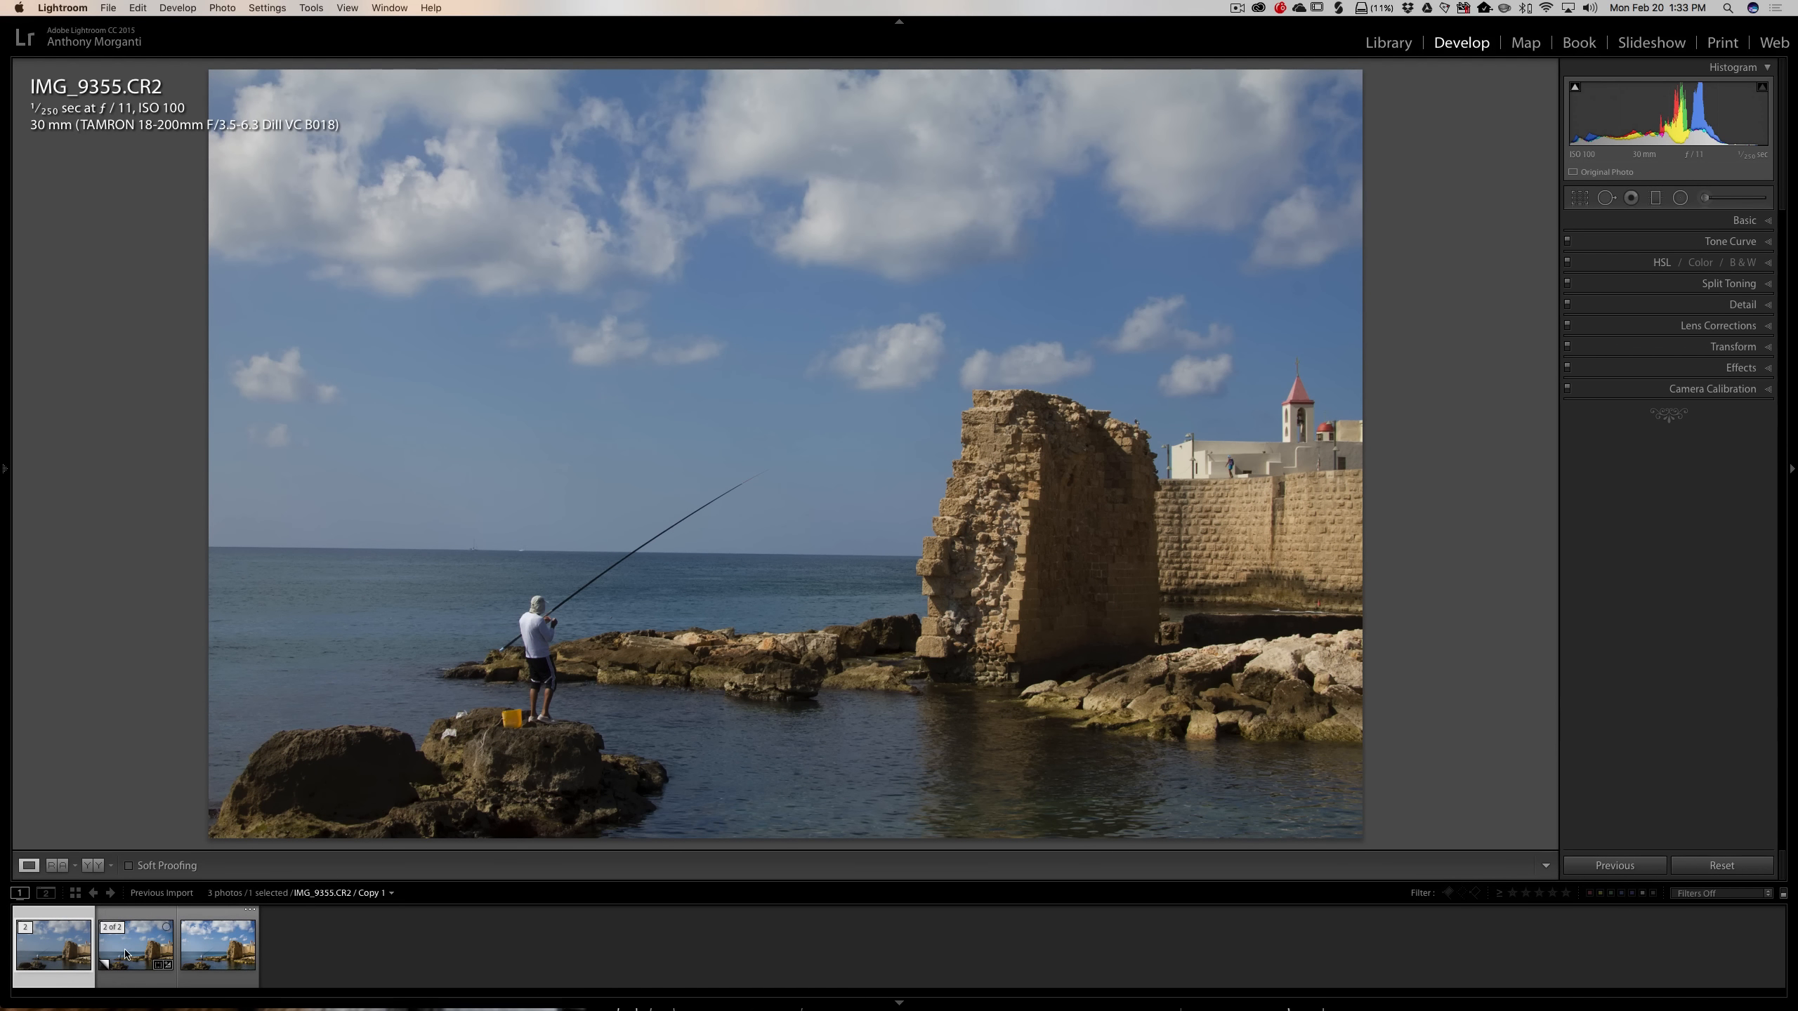
pyautogui.click(125, 955)
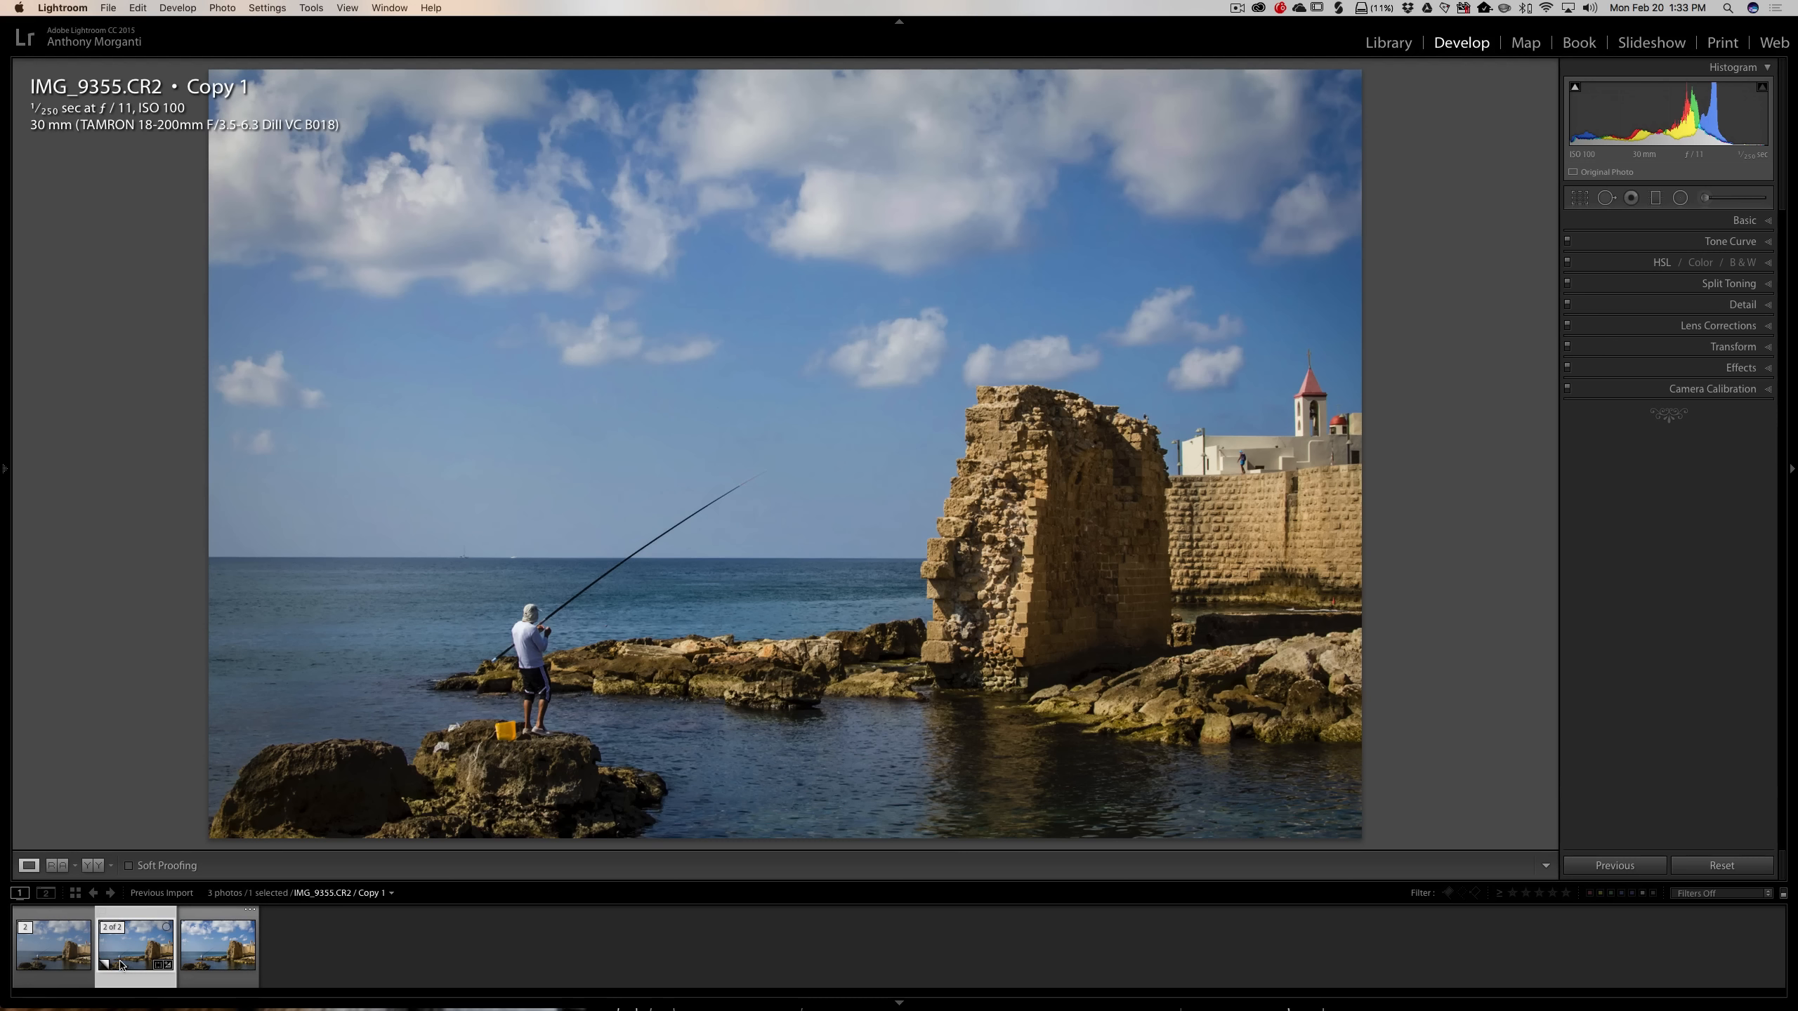
pyautogui.click(205, 959)
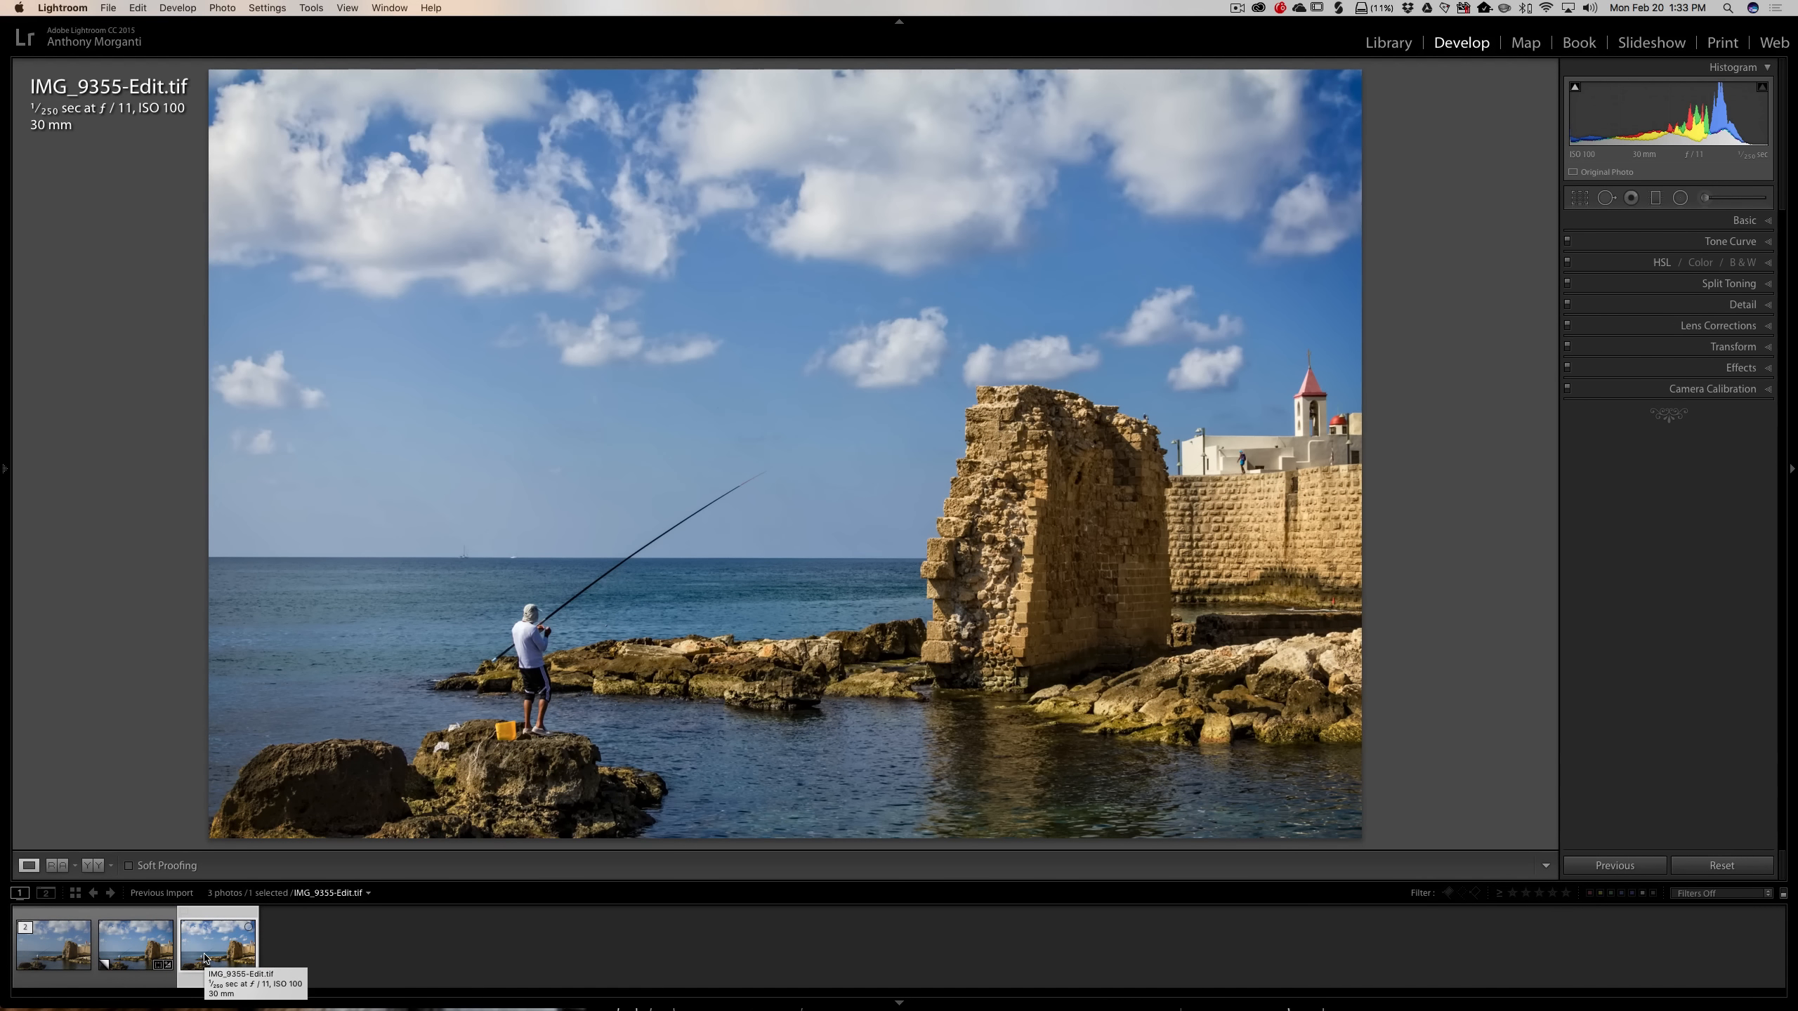
pyautogui.click(149, 955)
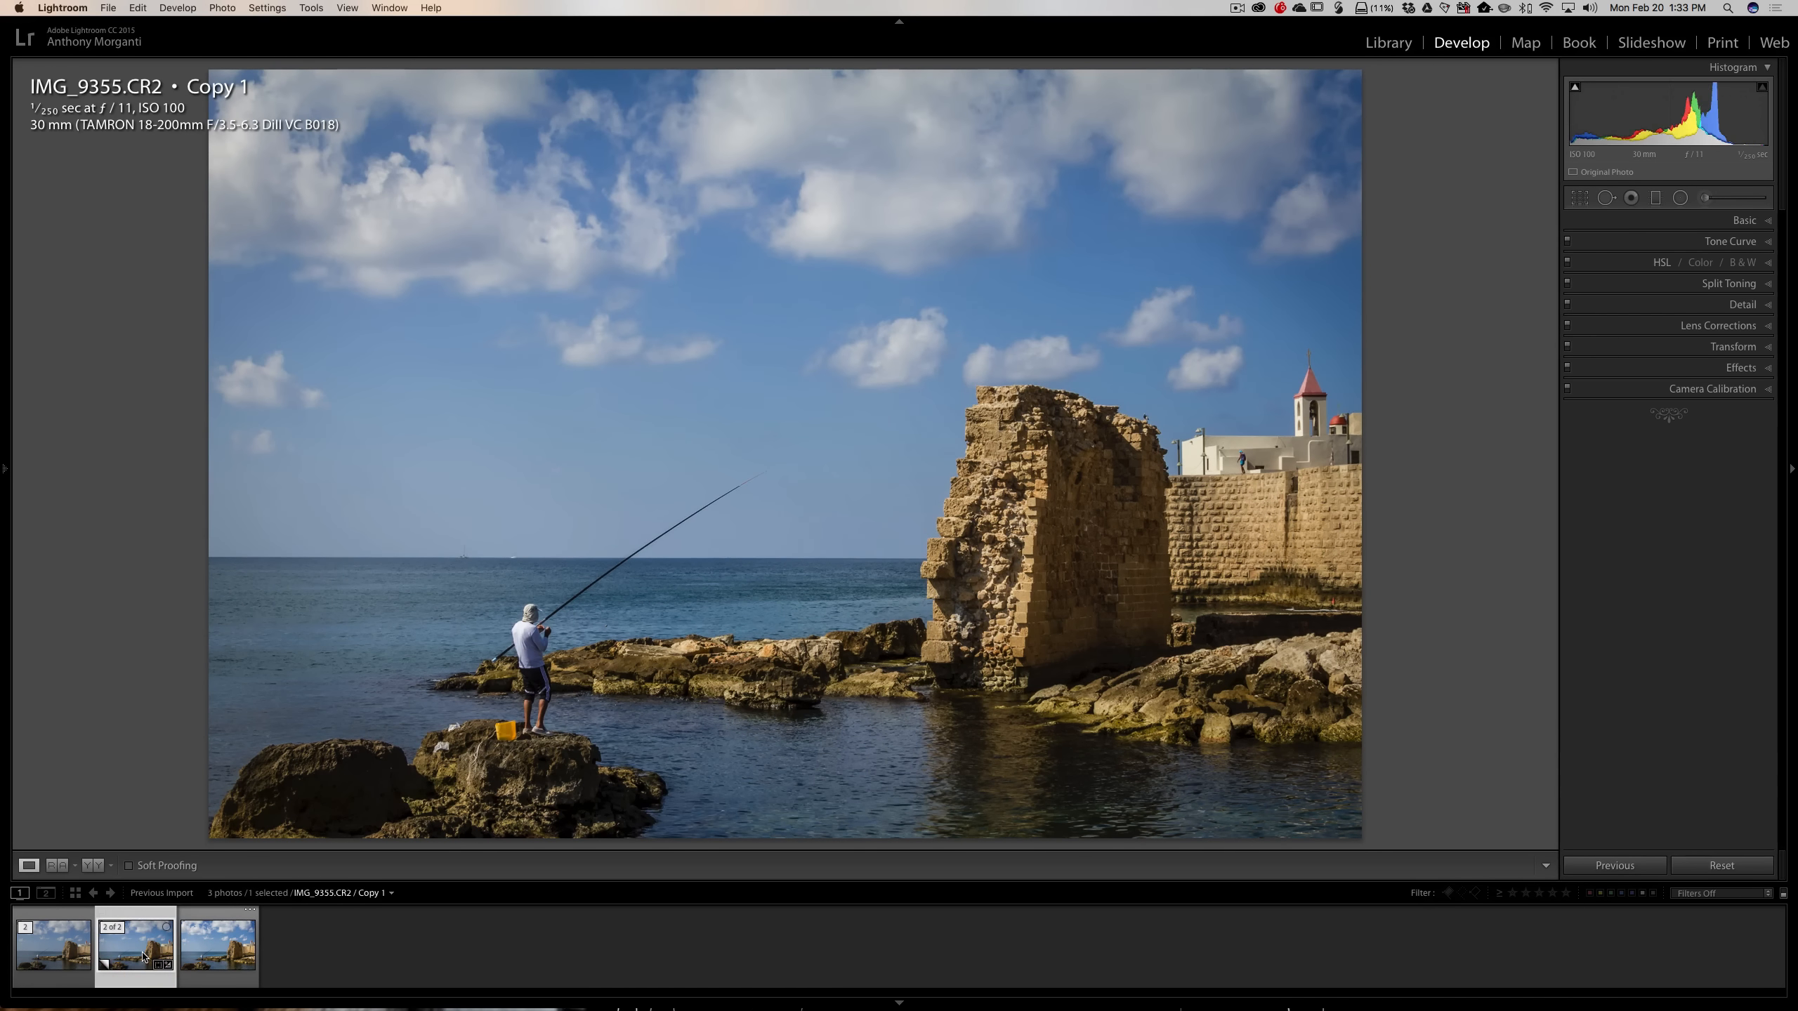
pyautogui.click(202, 947)
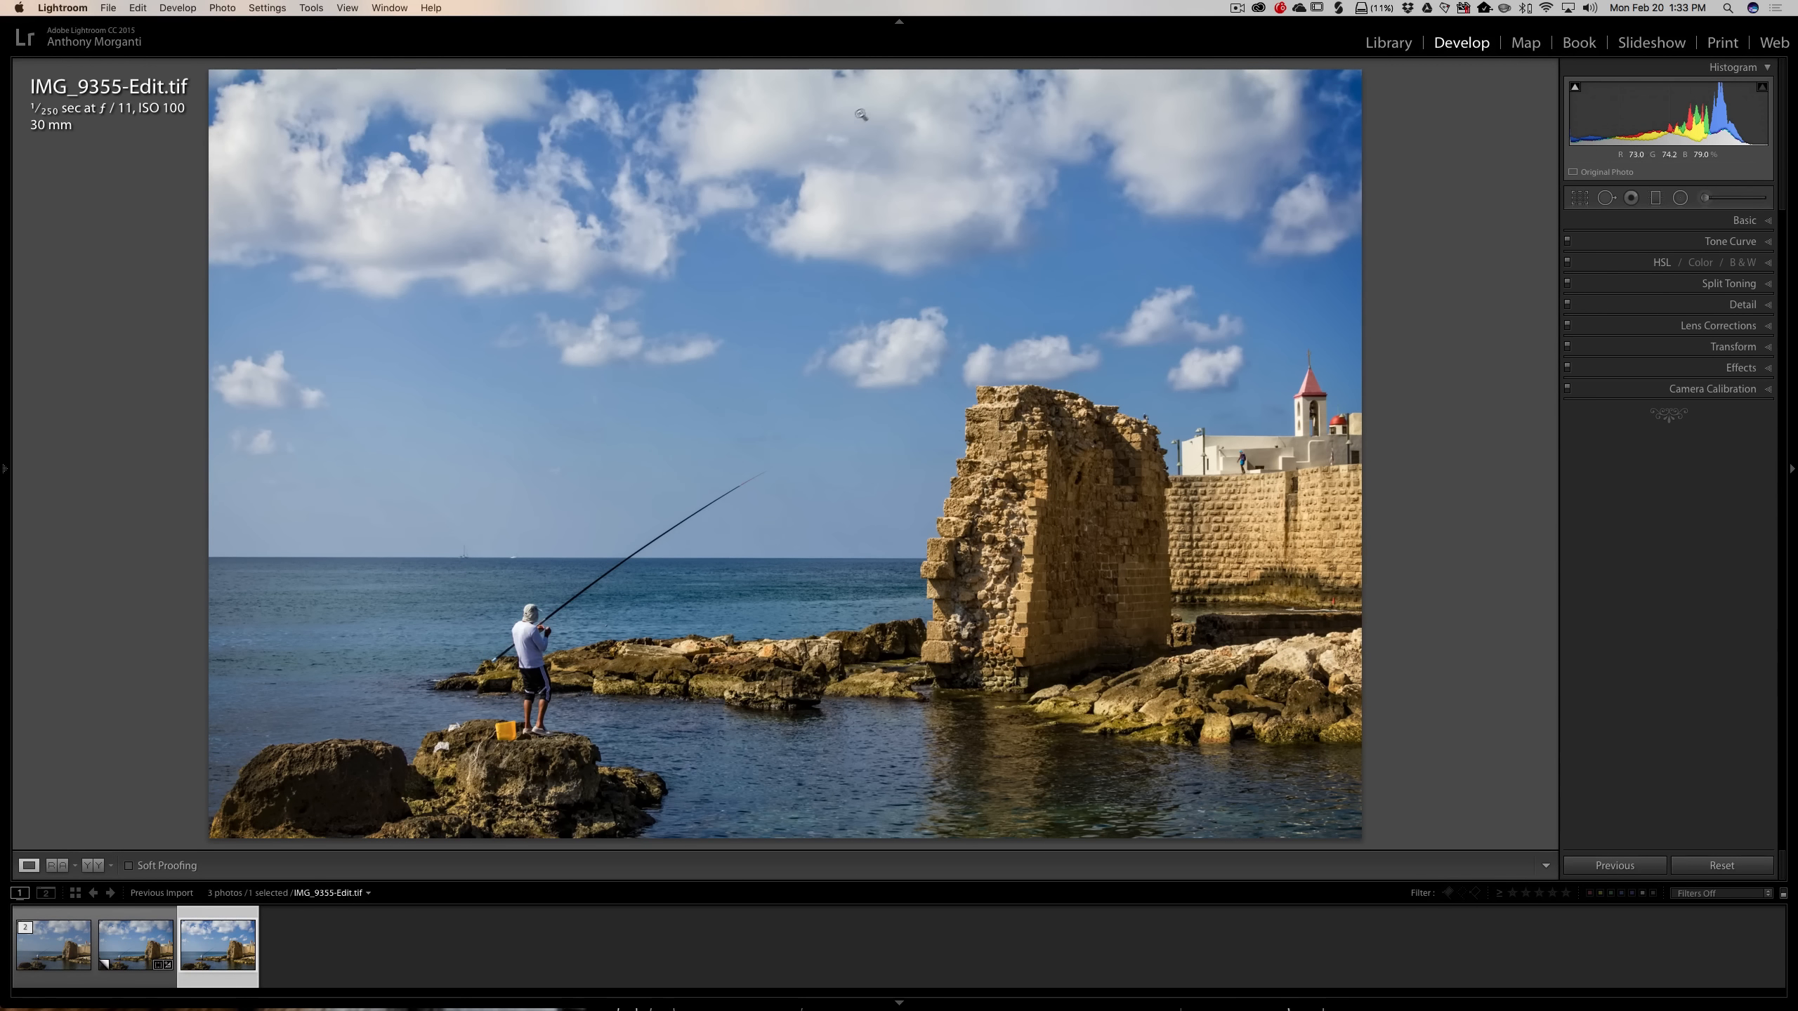
# Raise the Whites of IMG_9355.CR2 Copy 1 to +47 and collapse the Basic adjustments
pyautogui.click(130, 945)
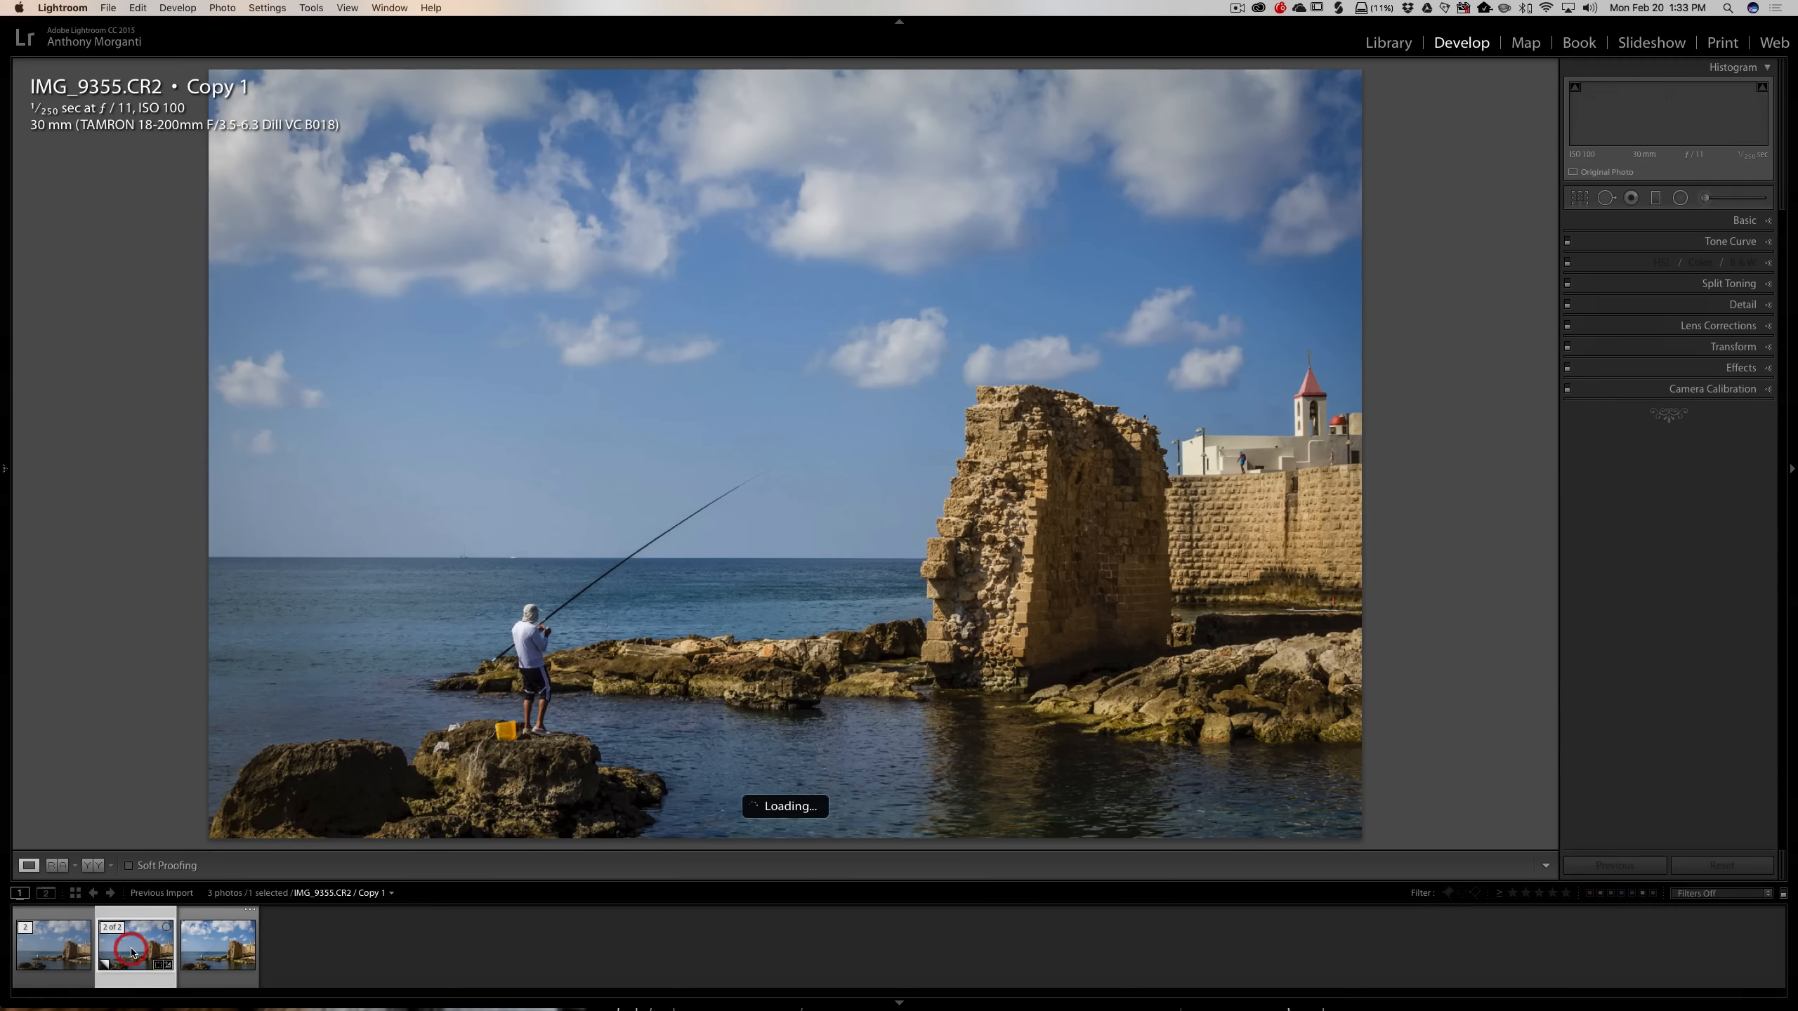
pyautogui.click(1744, 221)
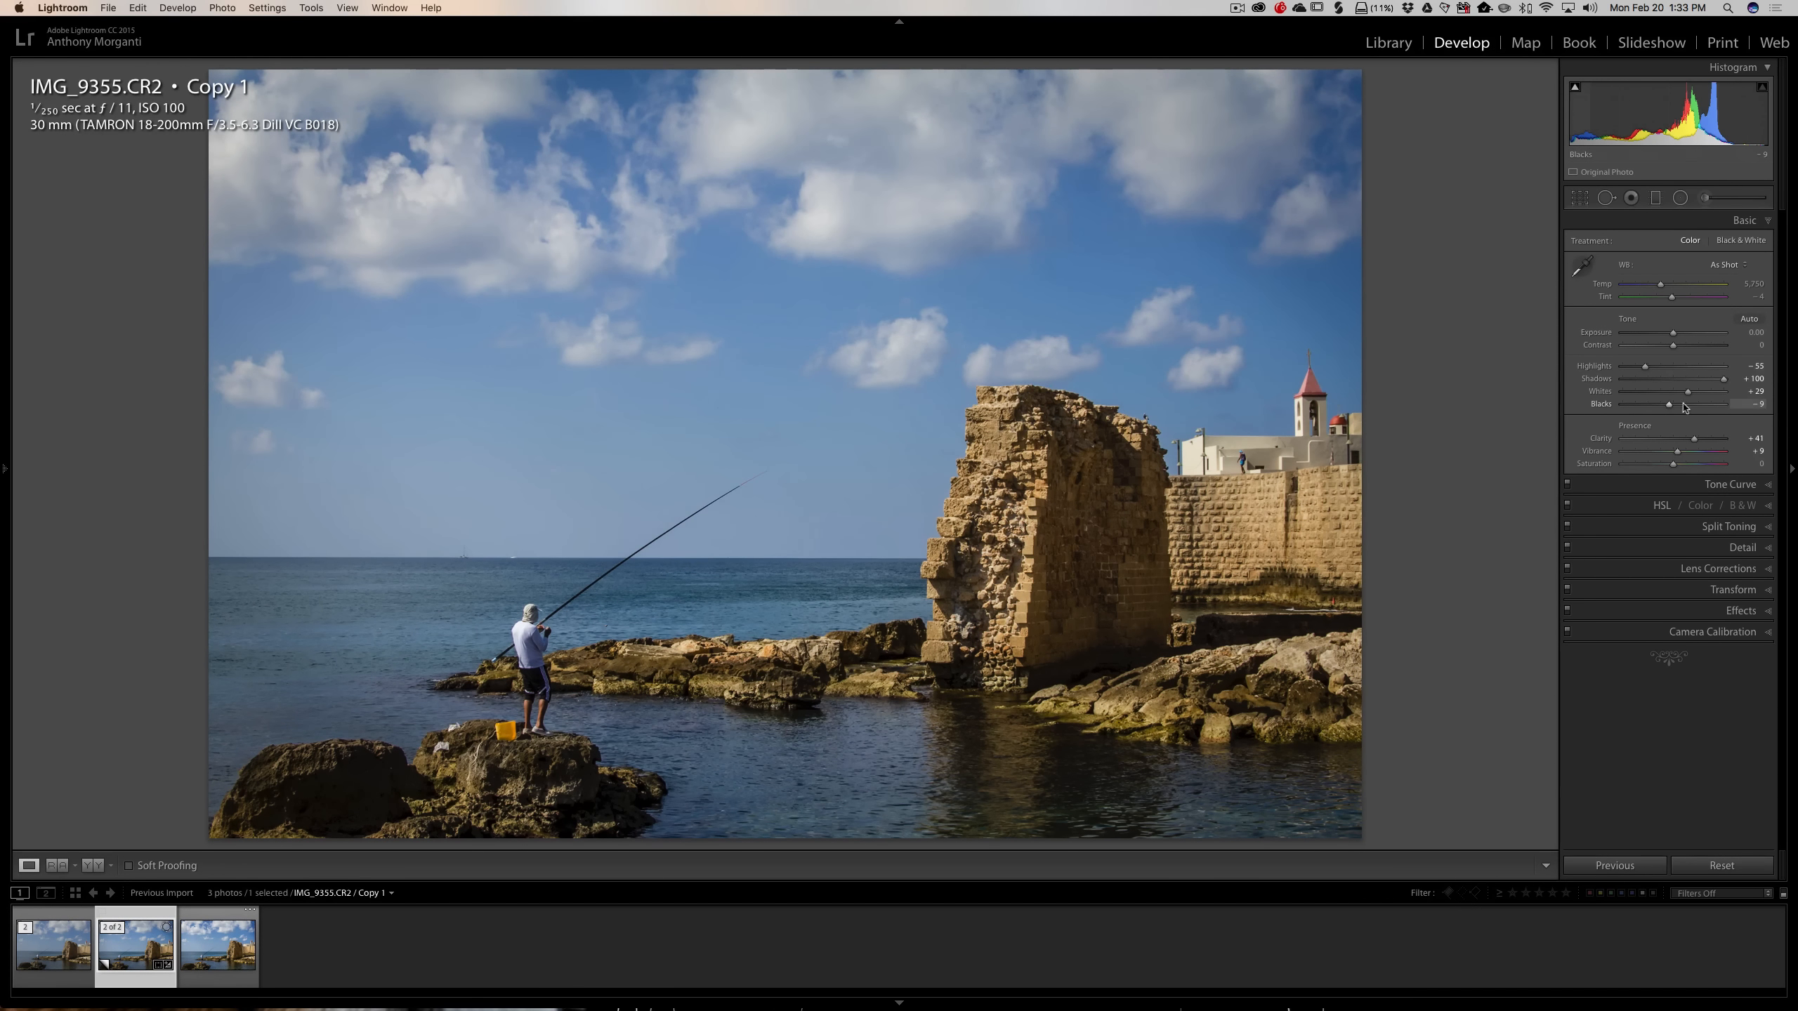
pyautogui.moveTo(1690, 394); pyautogui.dragTo(1697, 395)
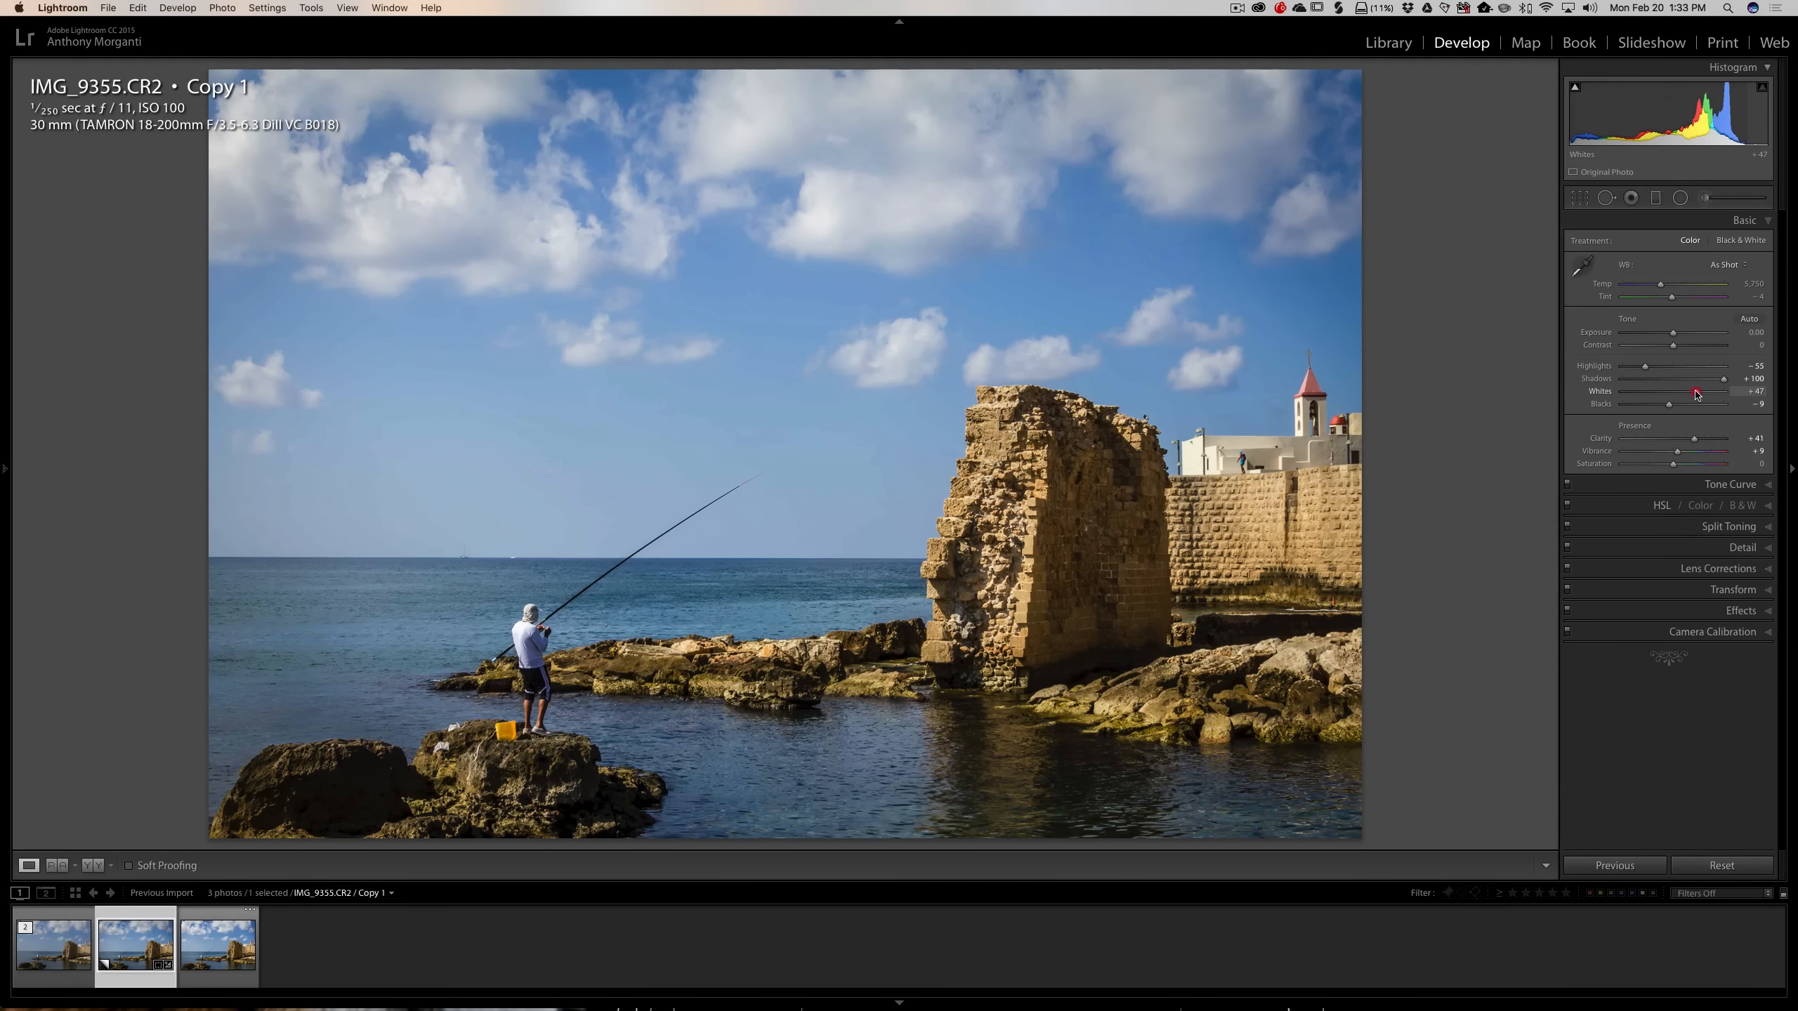
pyautogui.click(1720, 221)
# Show all three versions of the photo side by side in Survey view with the surrounding panels hidden
pyautogui.click(219, 946)
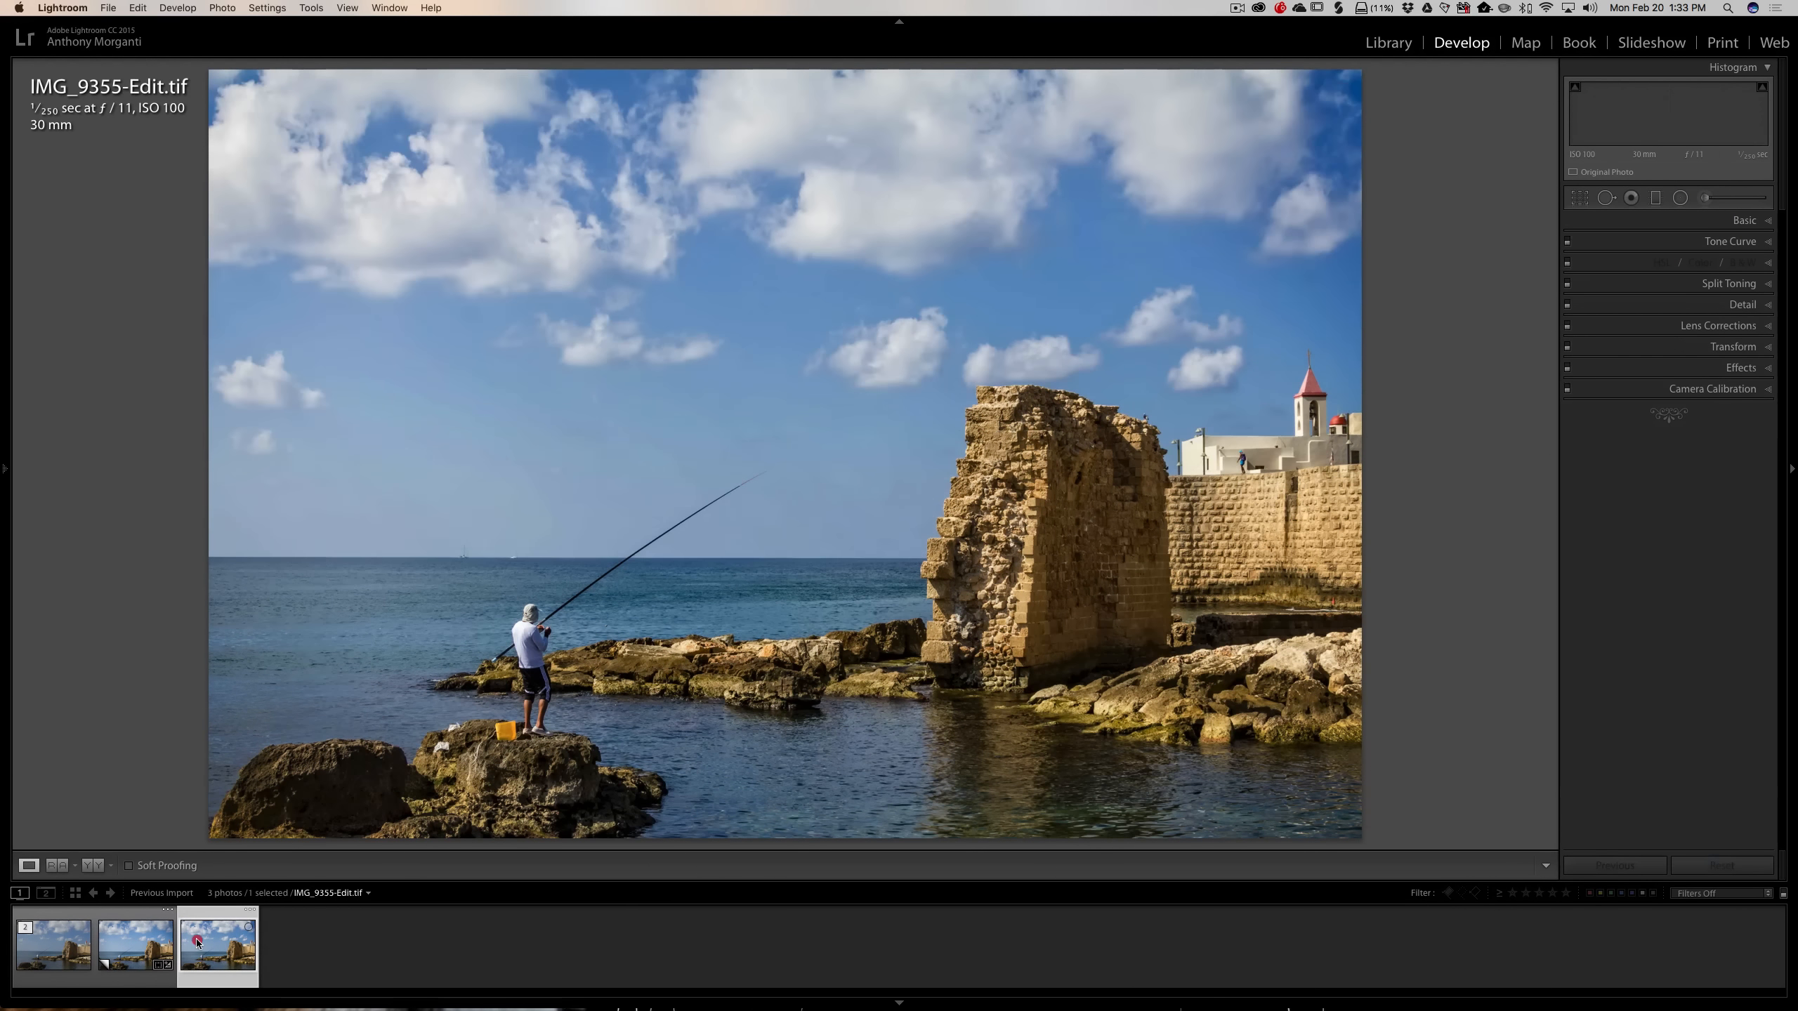
pyautogui.click(39, 938)
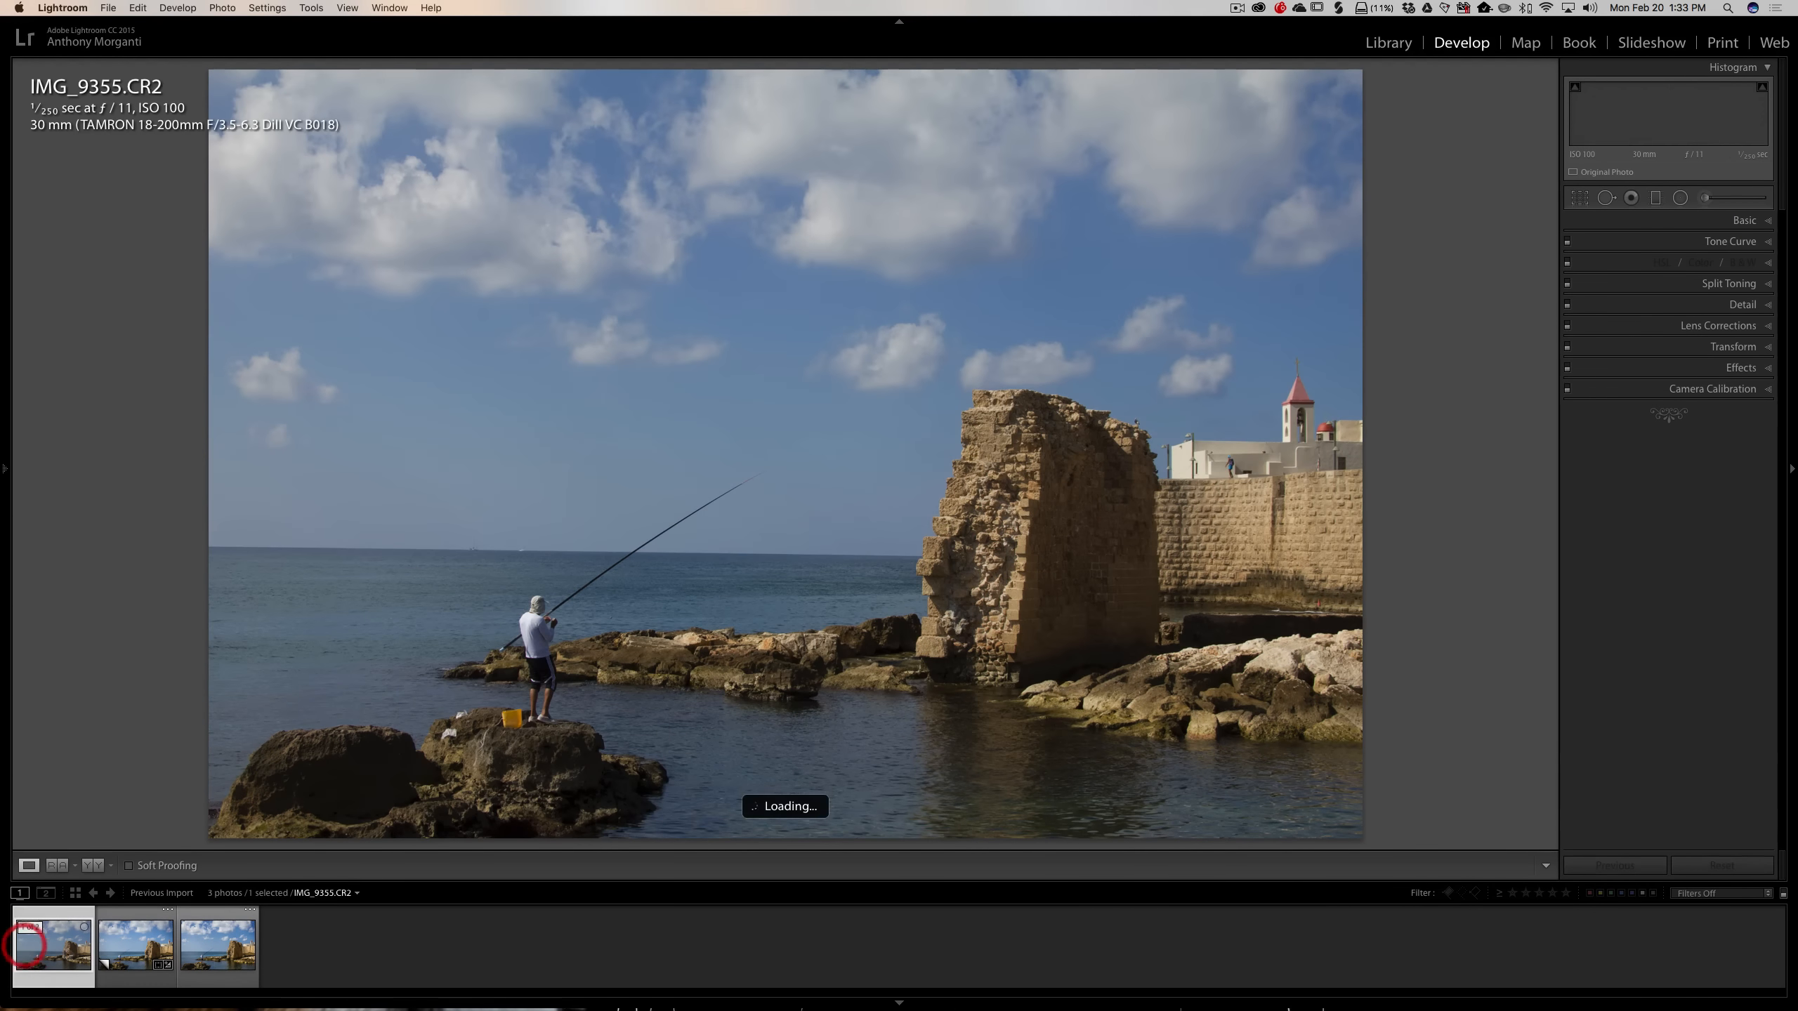
pyautogui.keyDown('shift'); pyautogui.click(223, 939); pyautogui.keyUp('shift')
pyautogui.press('n')
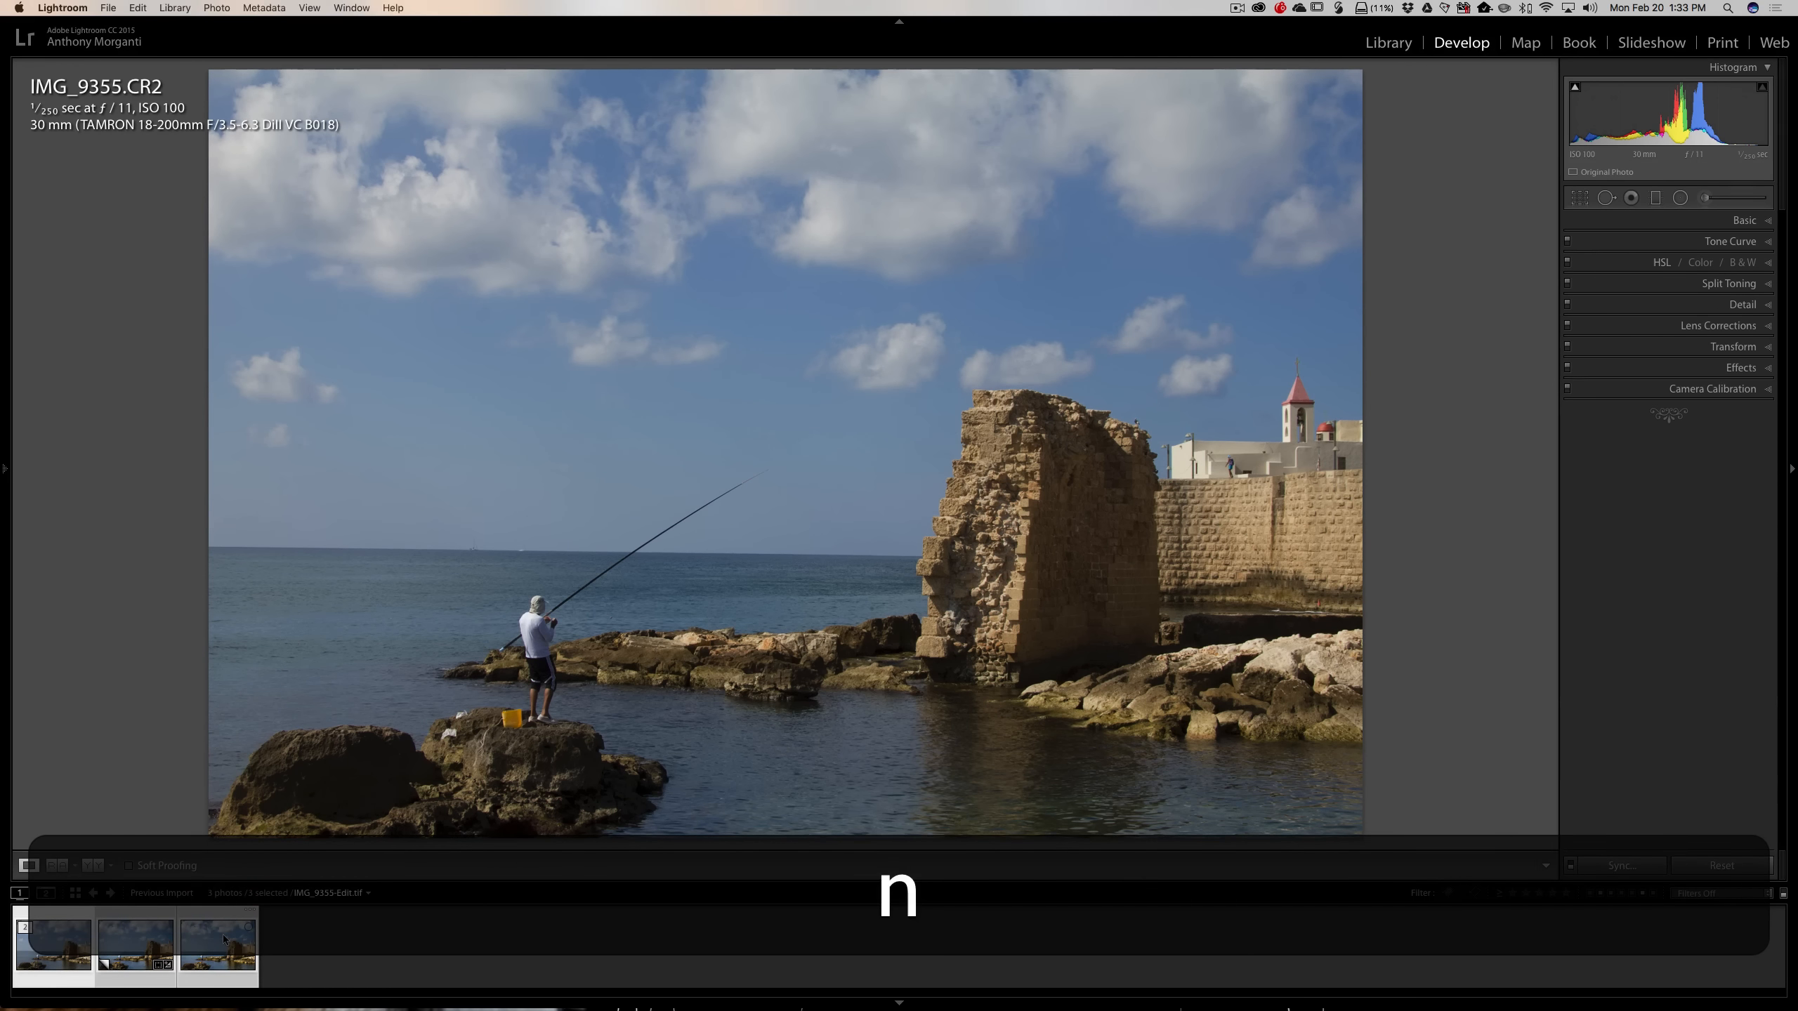
pyautogui.hotkey('shift', 'Tab')
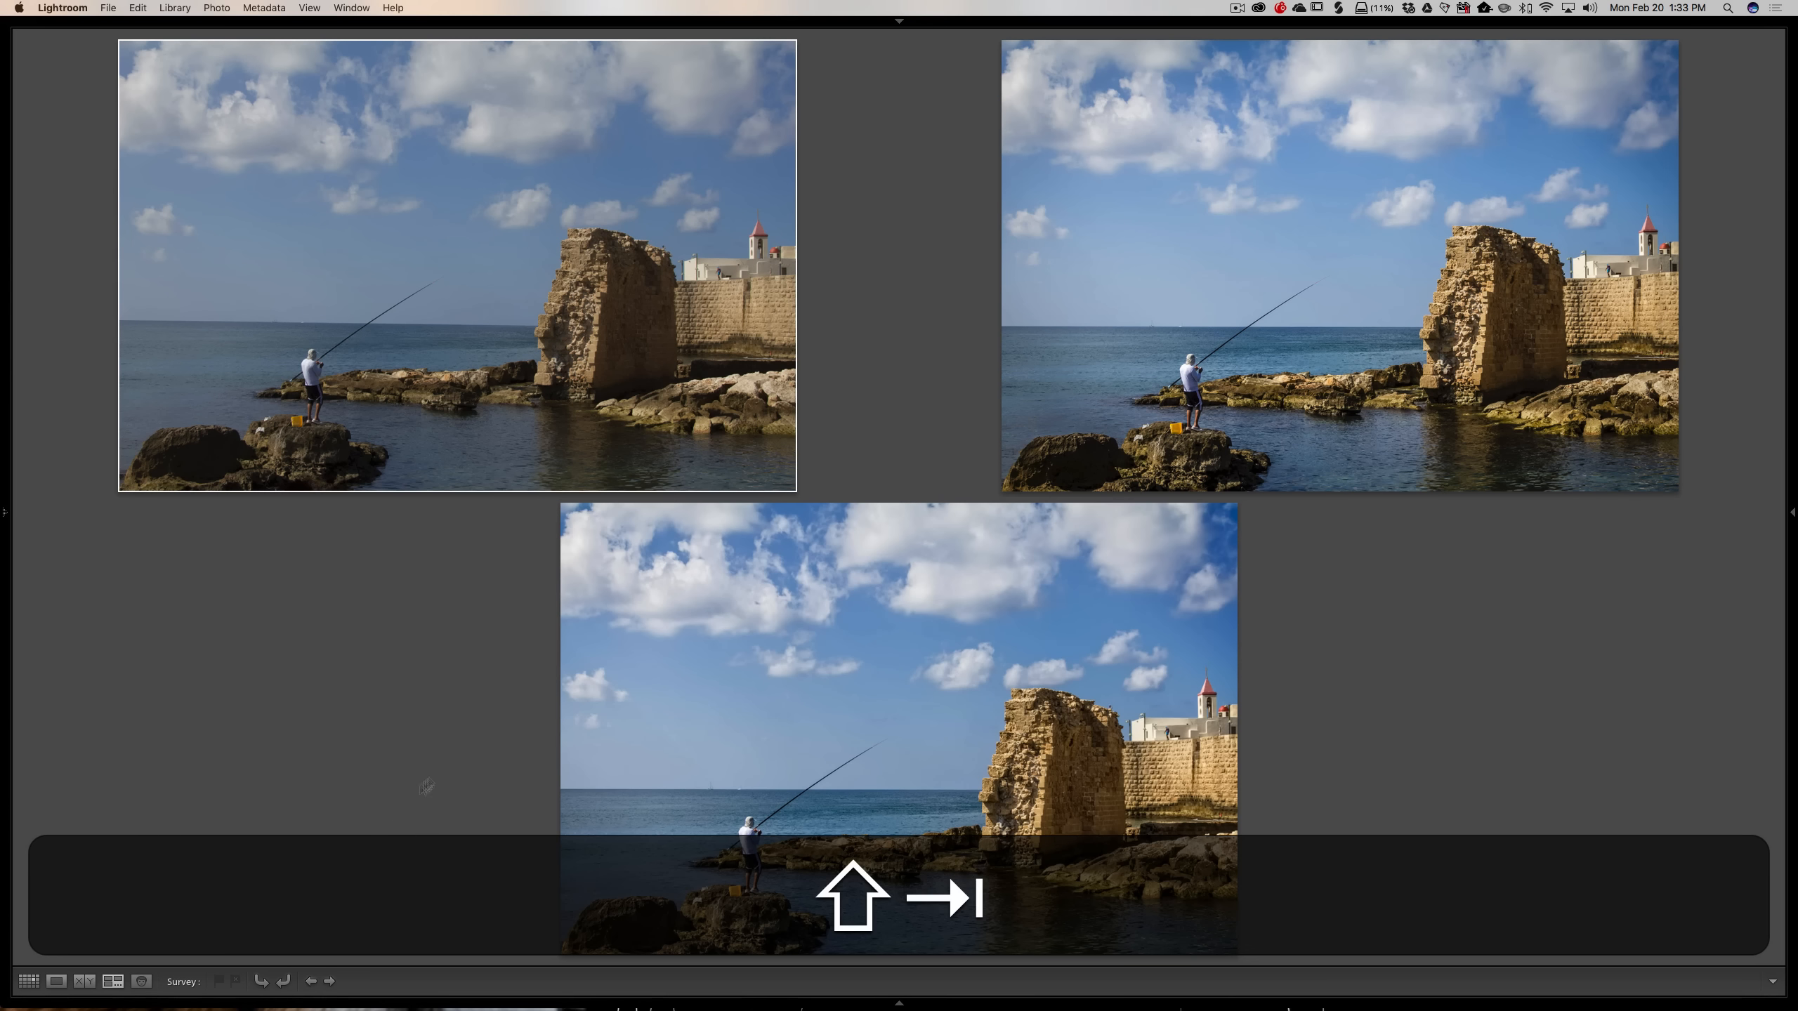